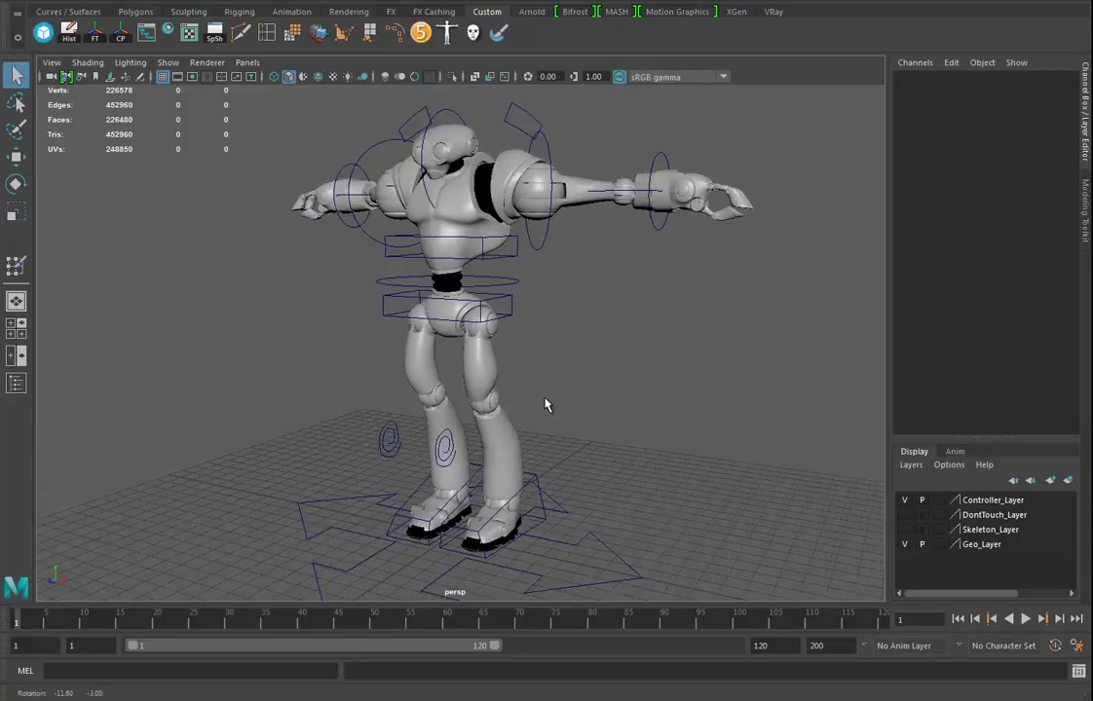
Set the animation's end frame to 25
alt+middle_drag(695, 408, 707, 373)
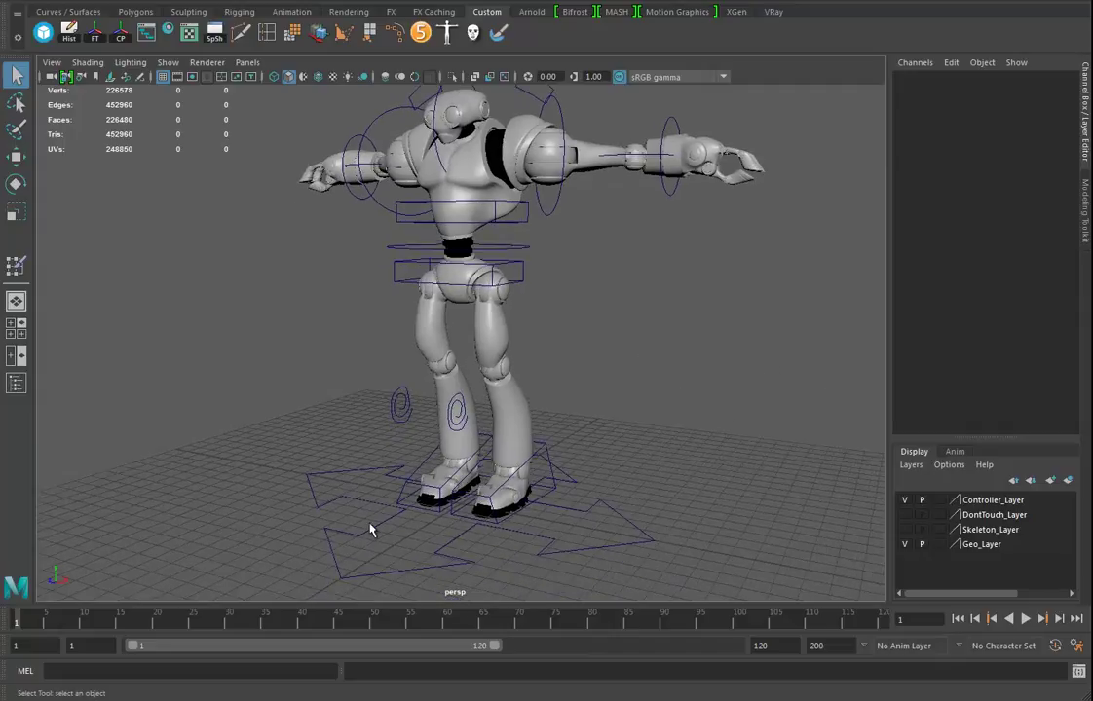
double_click(817, 645)
text(25)
key(Return)
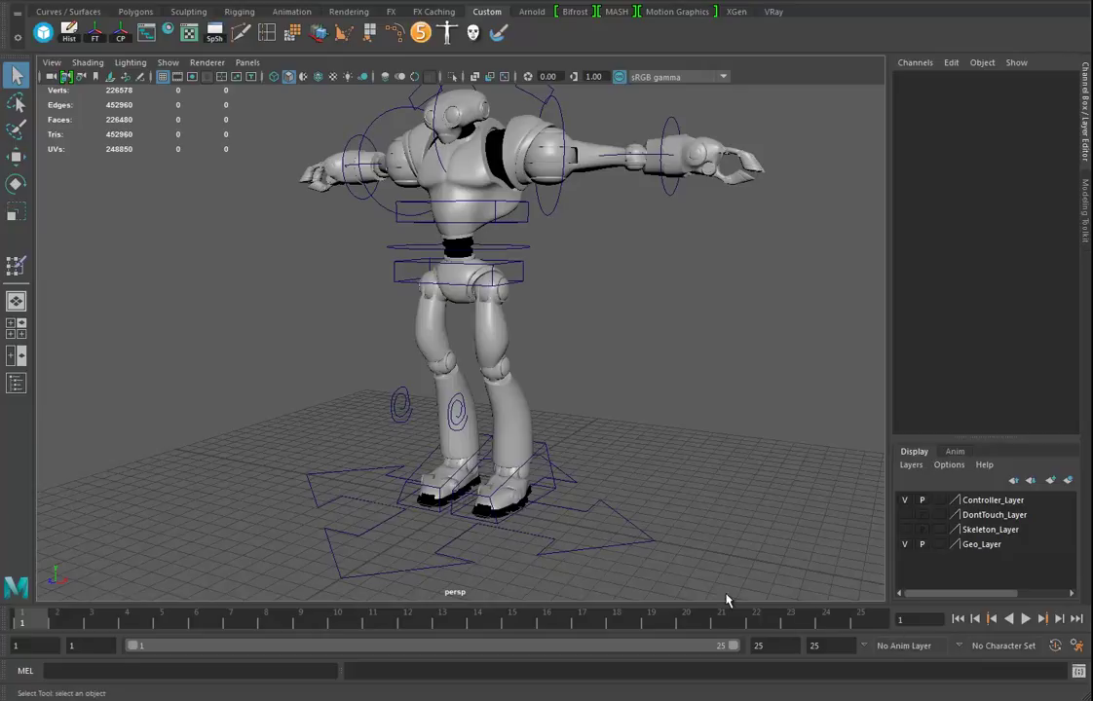
Lower the robot's upper body control to Translate Y about -18.66 and key it at frame 1
click(522, 253)
alt+drag(515, 311, 292, 409)
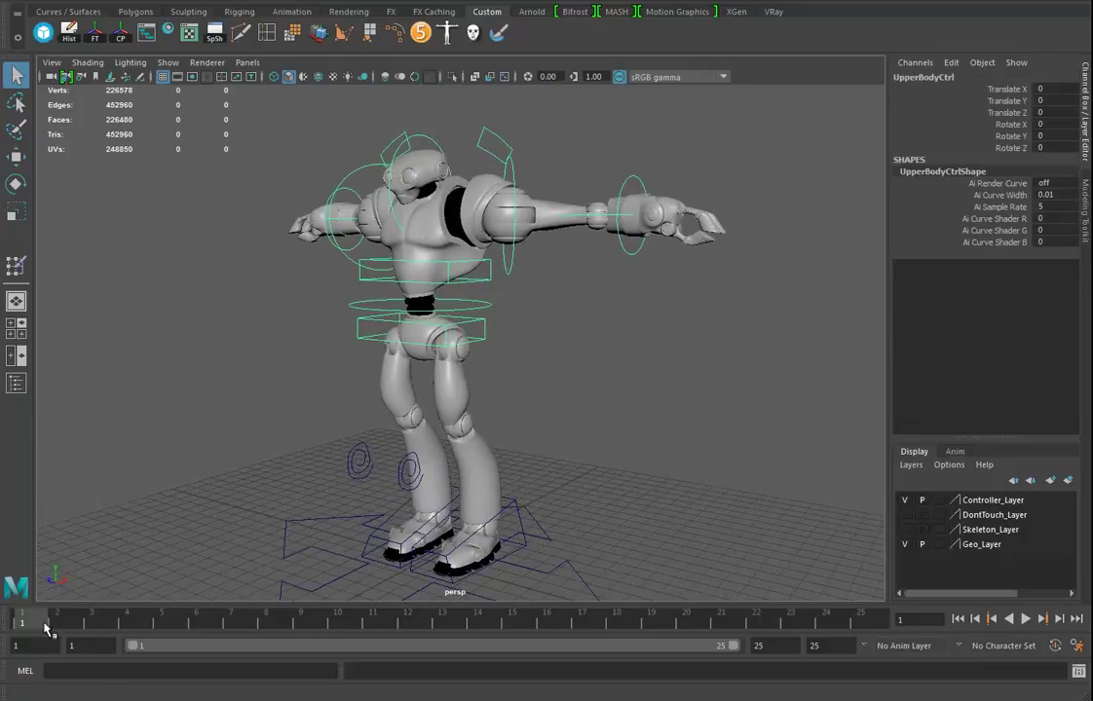
key(w)
drag(425, 248, 427, 311)
key(s)
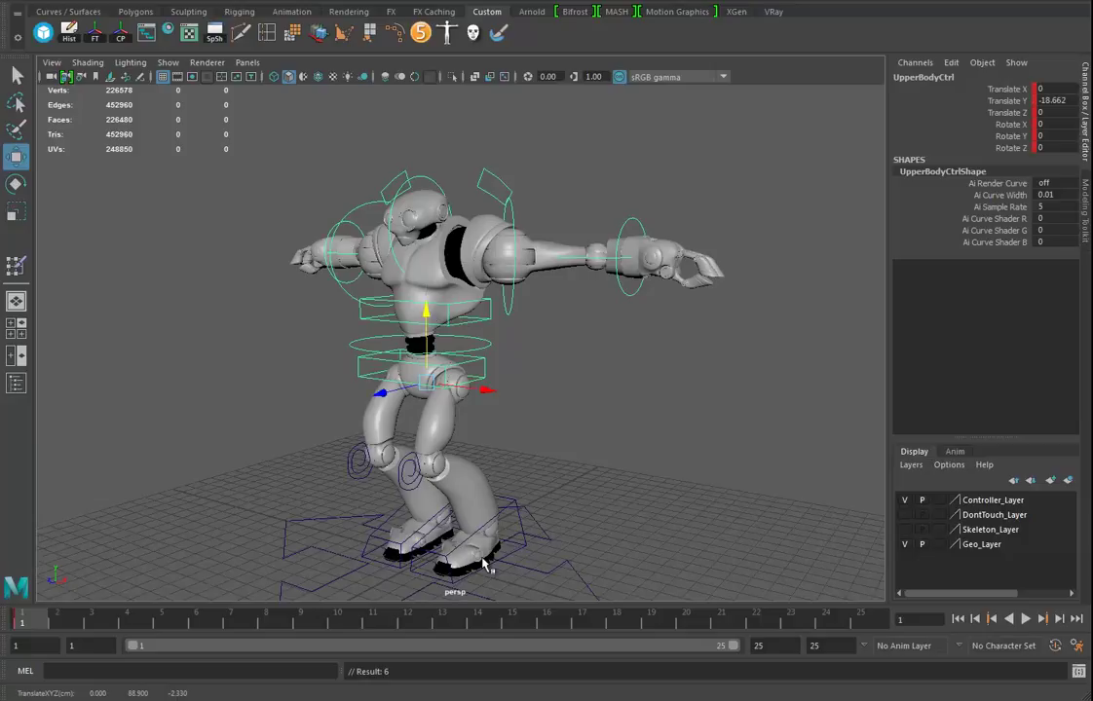
Key the same lowered upper body pose at frames 25 and 13, and briefly play the animation
click(861, 621)
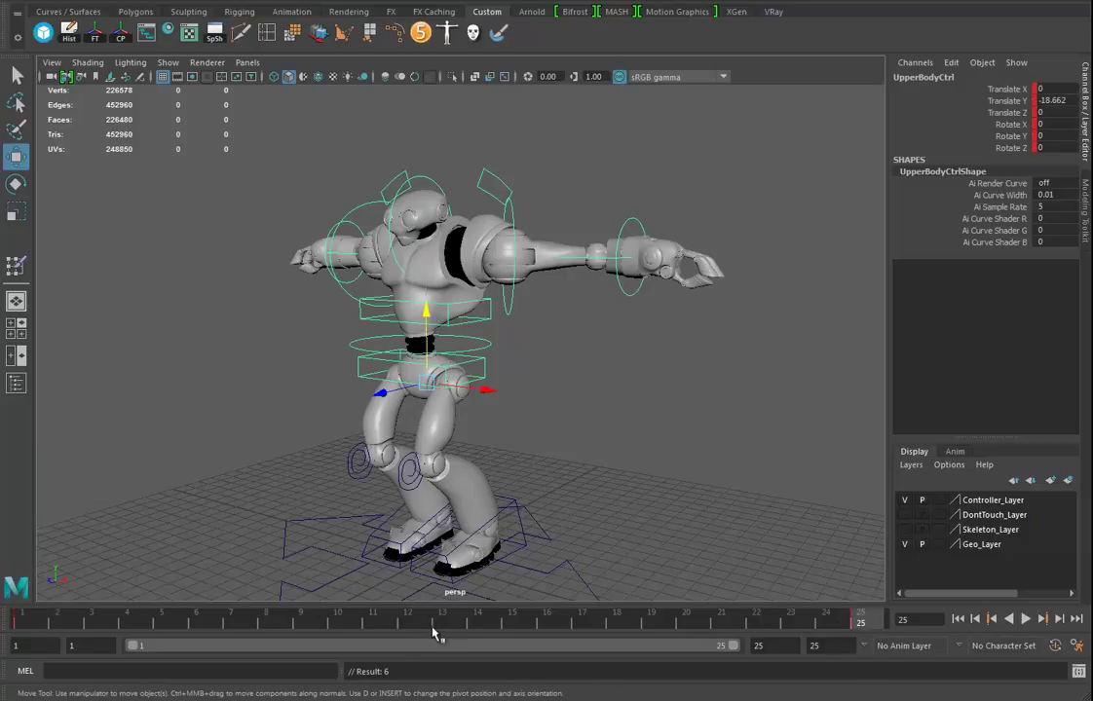
click(441, 624)
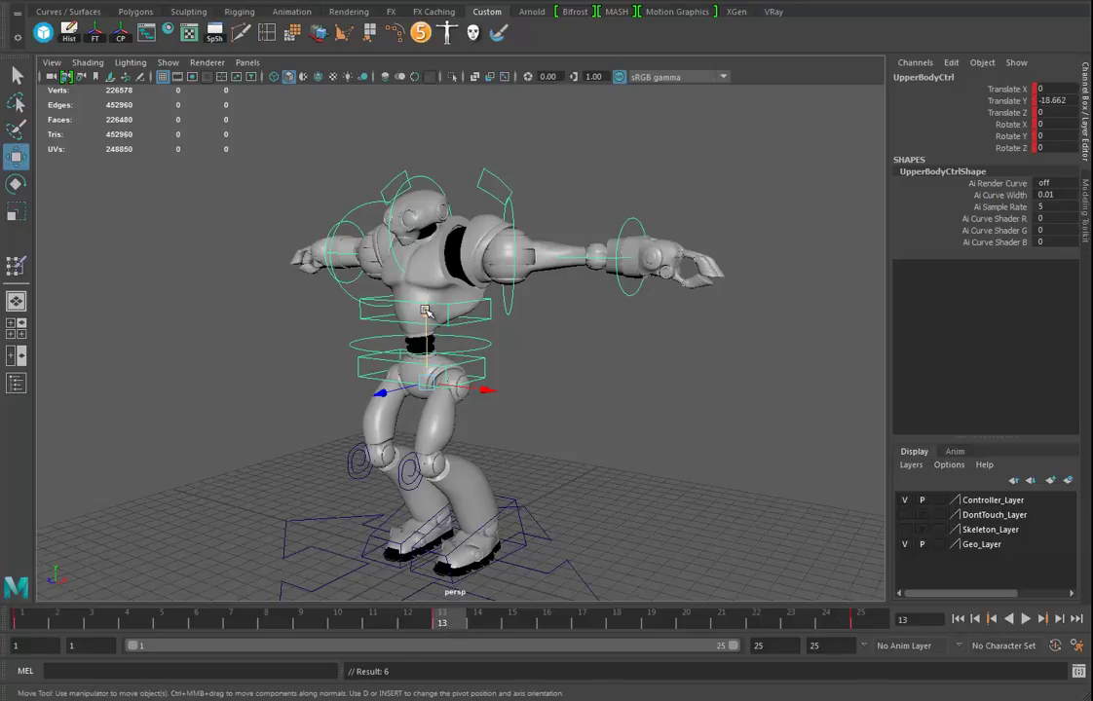
key(alt+v)
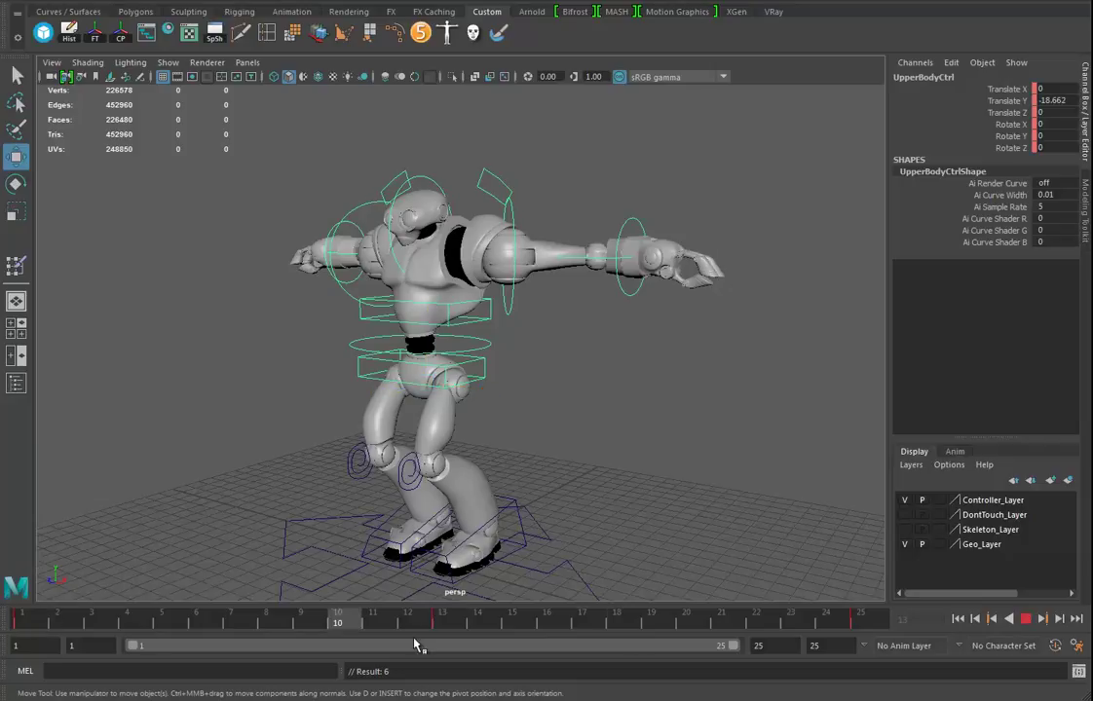
key(alt+v)
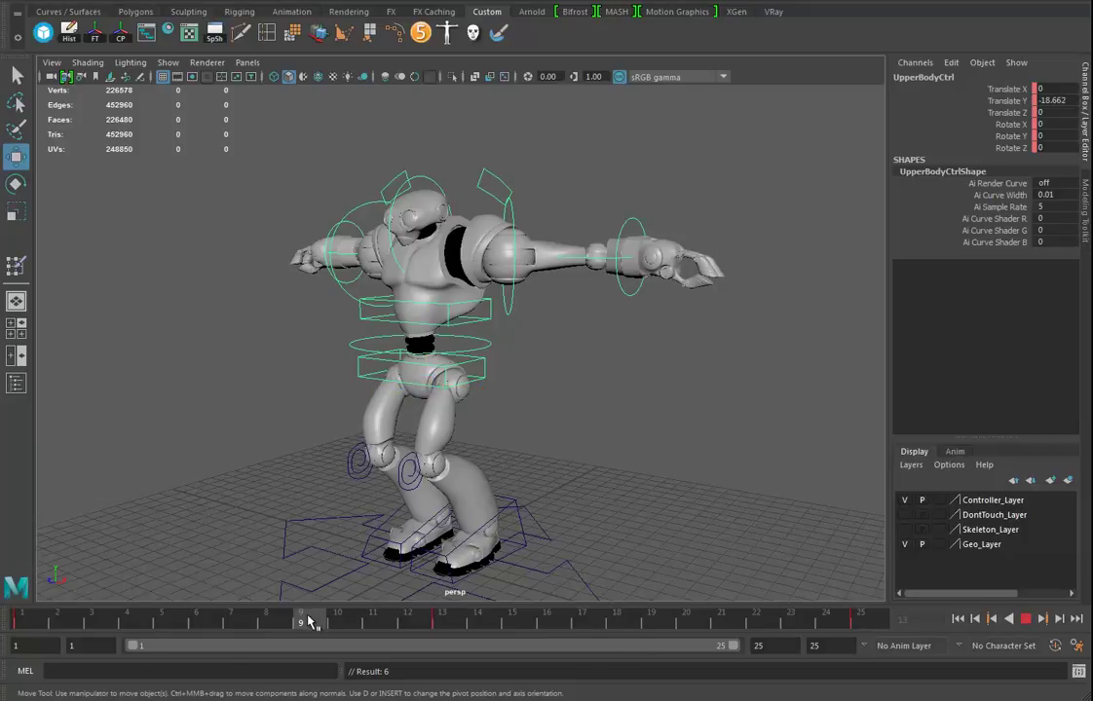
Raise the upper body control to Translate Y about 0.35 at frame 7, key the same pose at frame 19, and play back the bounce
drag(424, 309, 428, 272)
key(s)
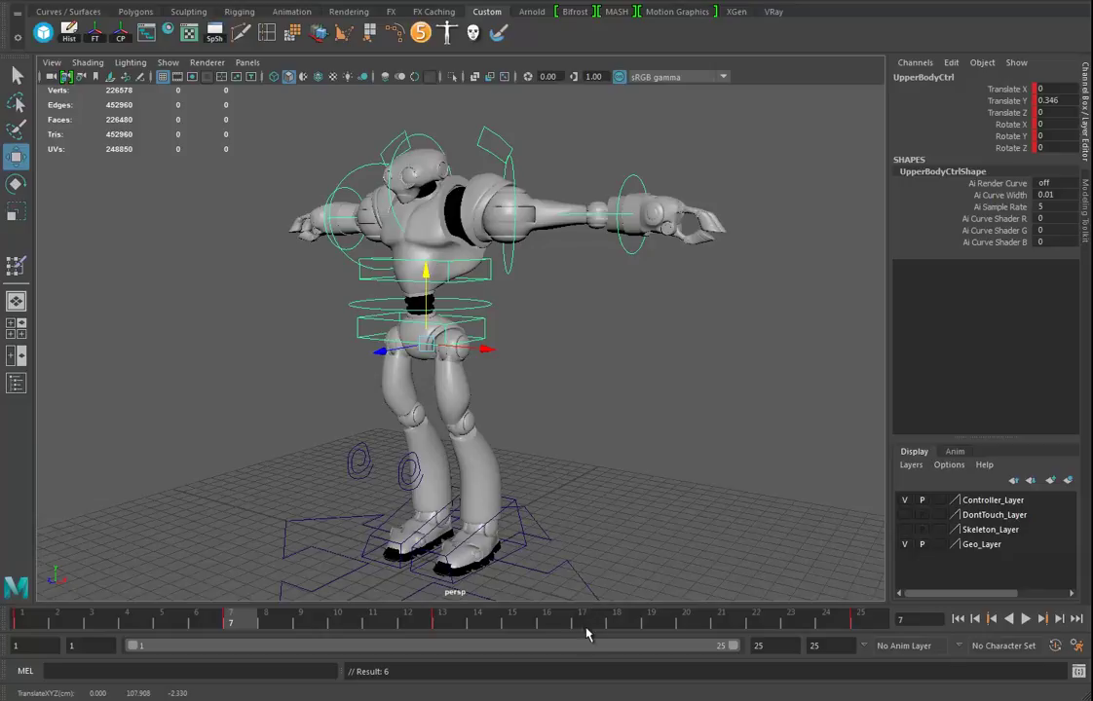
drag(558, 630, 651, 624)
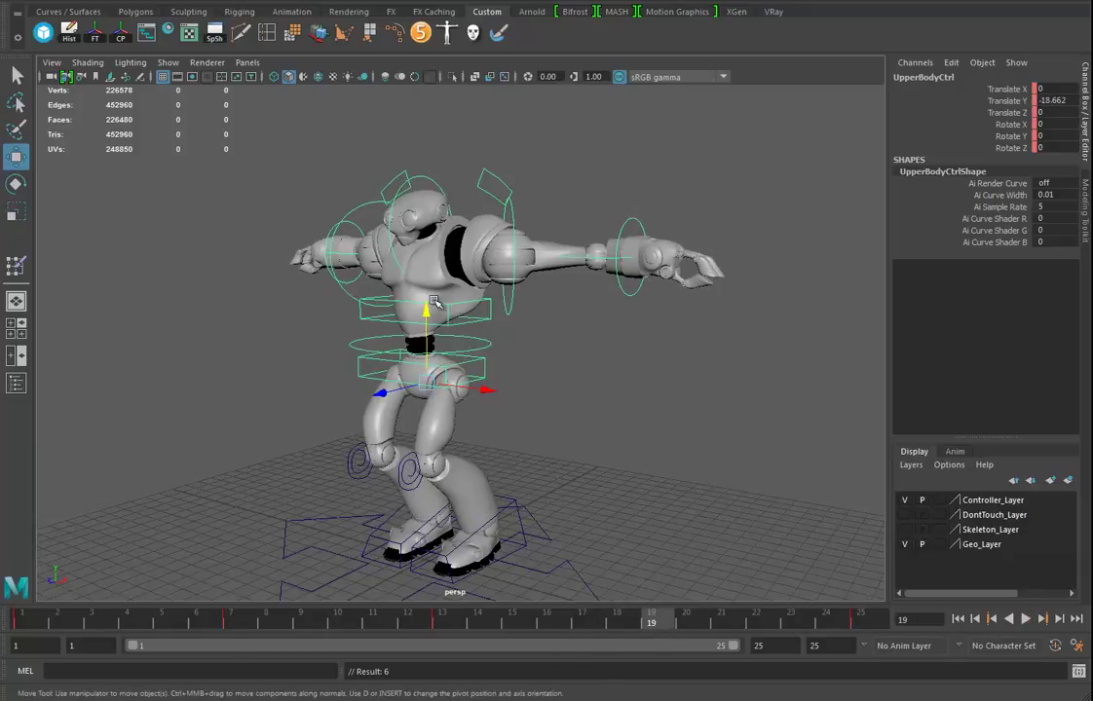
drag(426, 311, 425, 271)
click(230, 616)
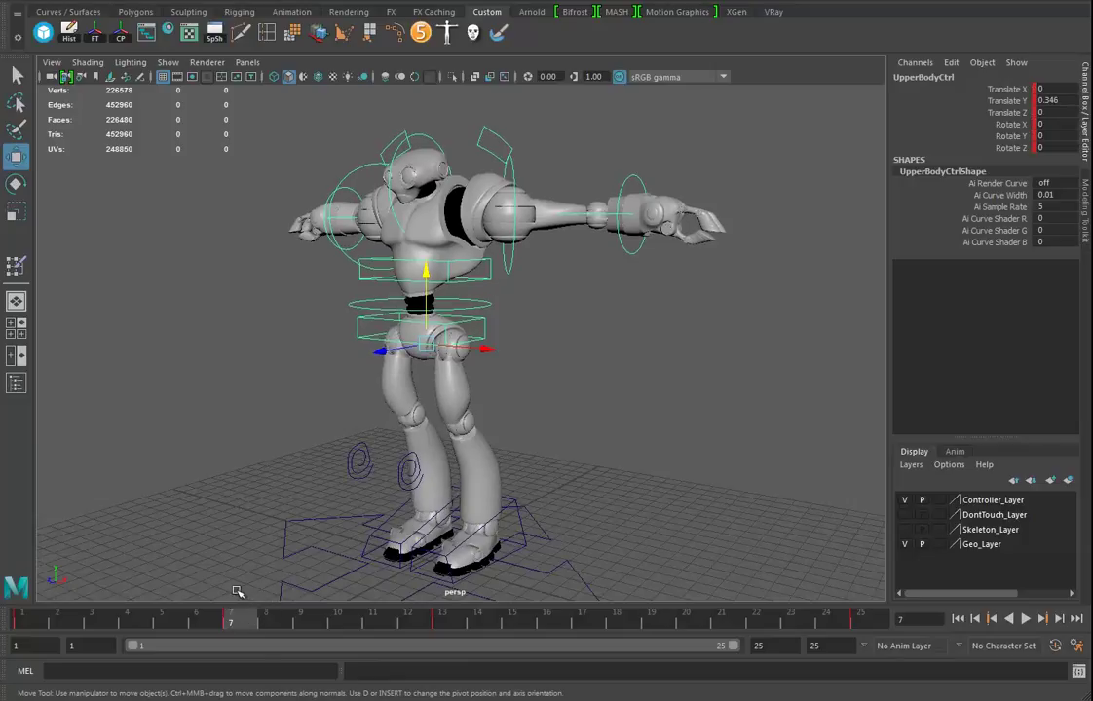
drag(238, 624, 655, 631)
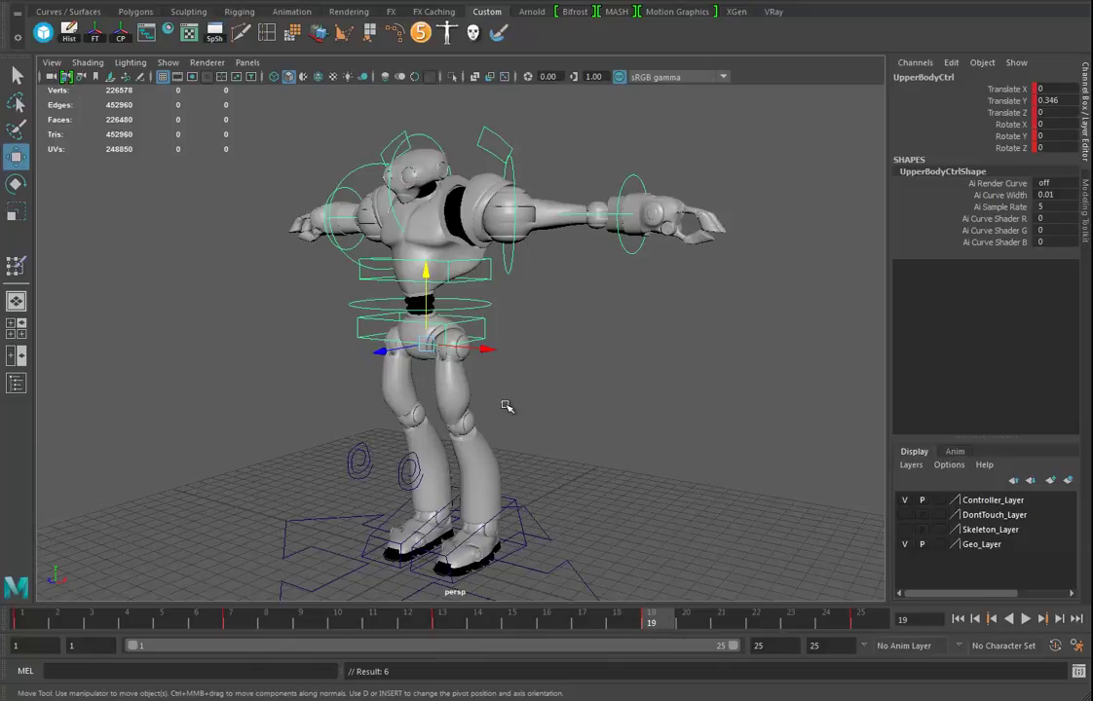
click(1024, 619)
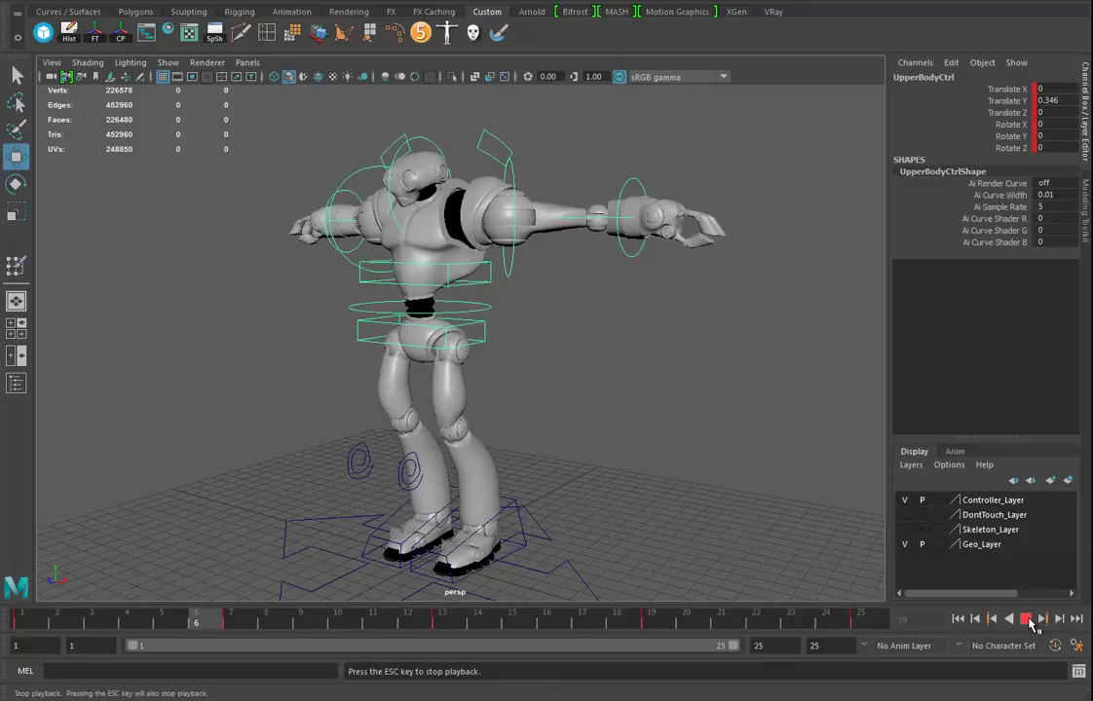
click(1024, 618)
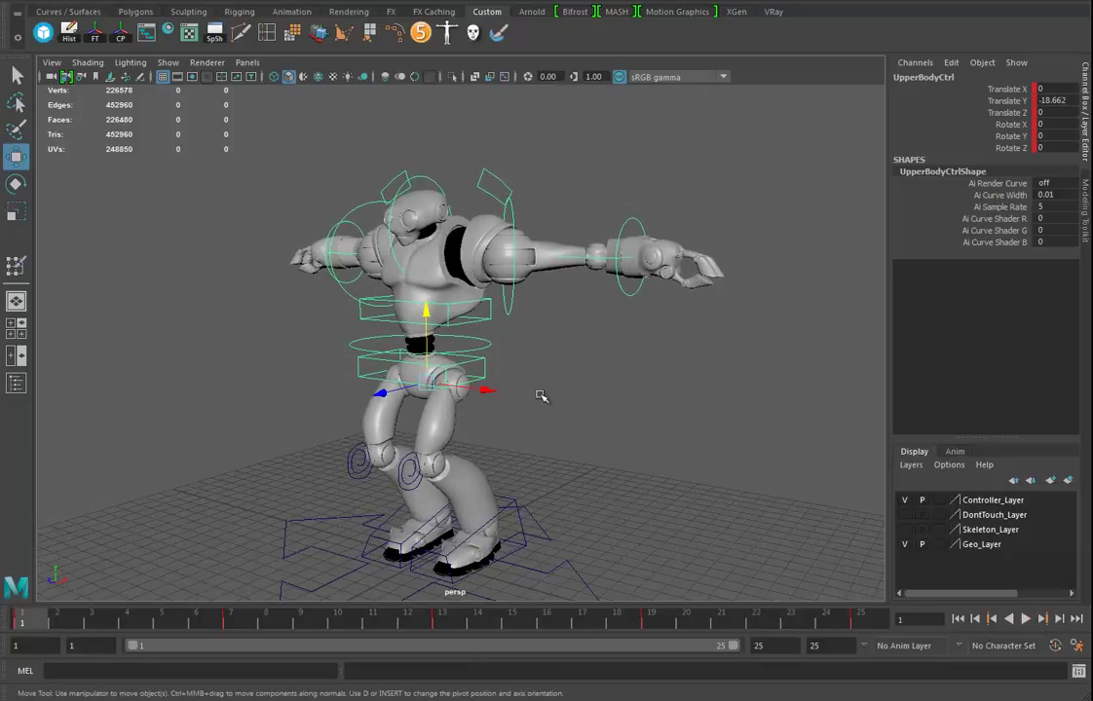
Move both foot controls forward to Translate Z about 80.87 and key them at frames 1 and 25
alt+drag(530, 470, 443, 525)
click(453, 445)
drag(363, 470, 200, 476)
key(s)
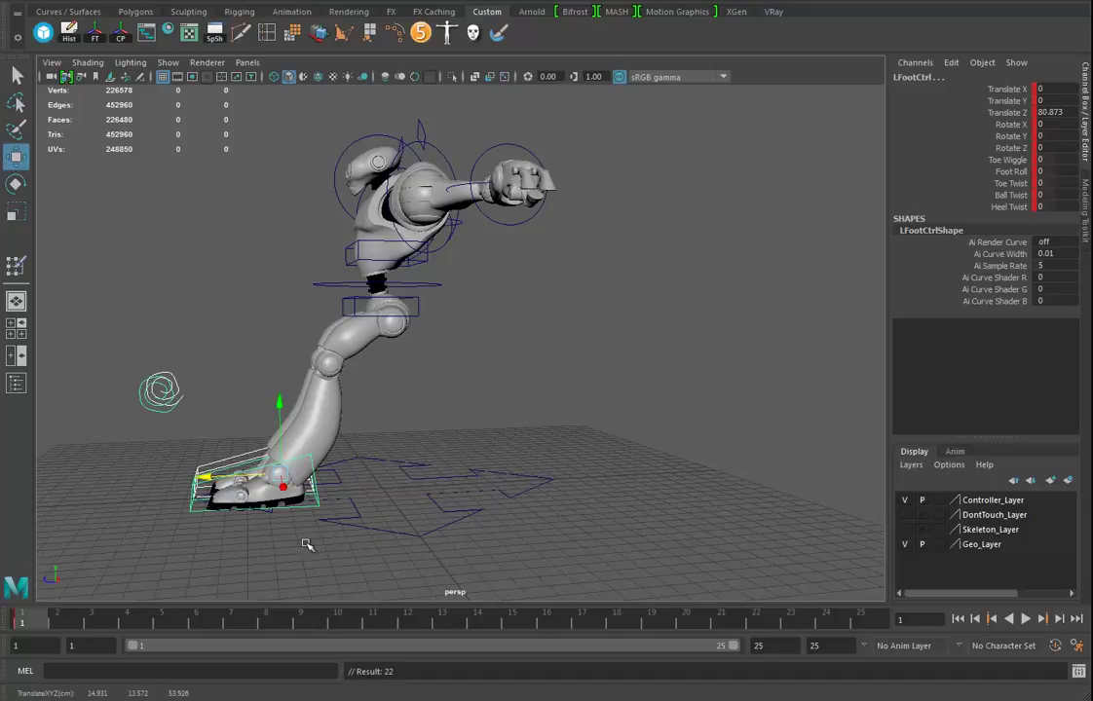
click(863, 619)
key(s)
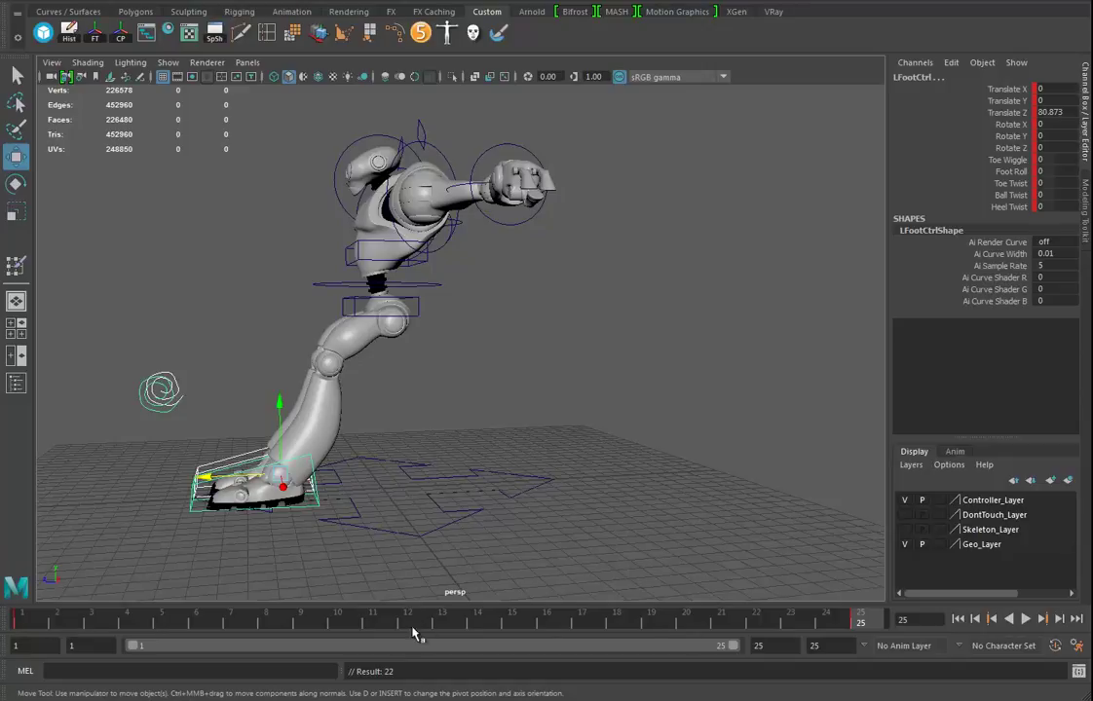
Move both foot controls back to Translate Z about -24.87 at frame 13, then play back the foot slide
click(449, 621)
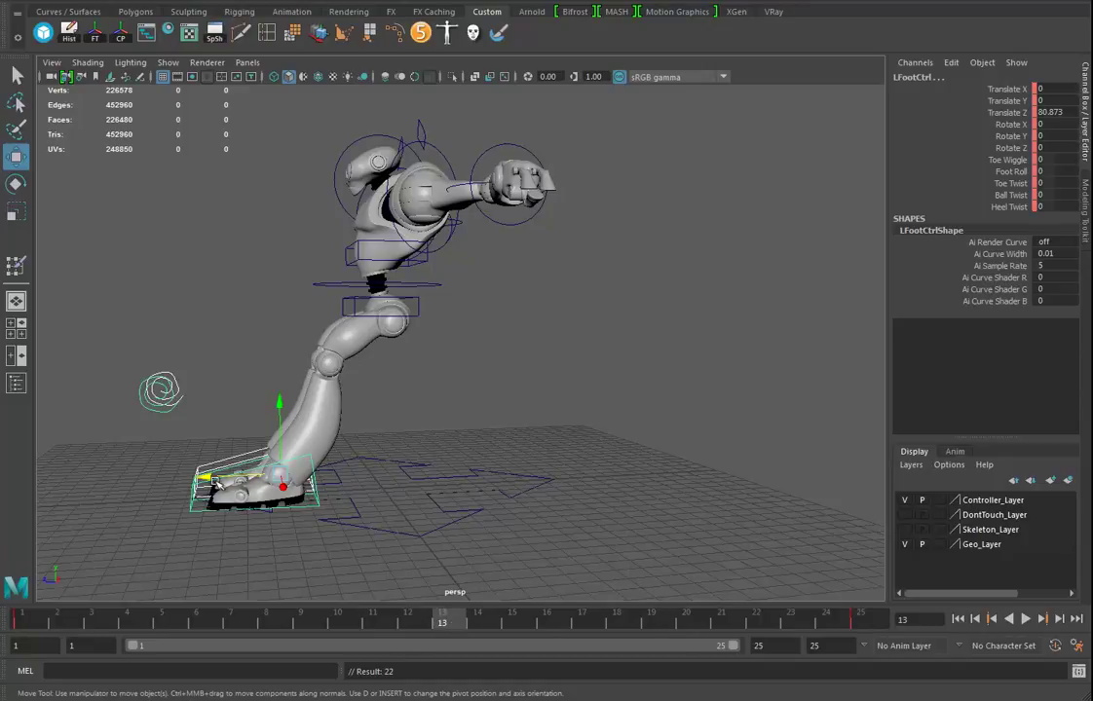
drag(216, 484, 421, 513)
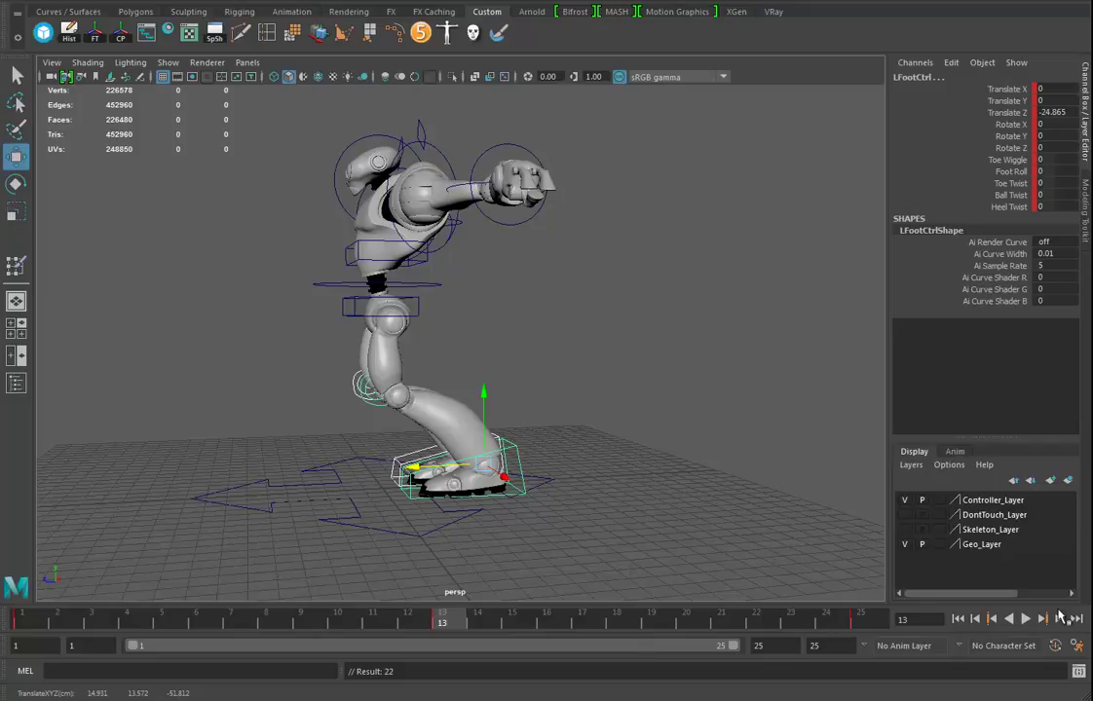
click(1026, 619)
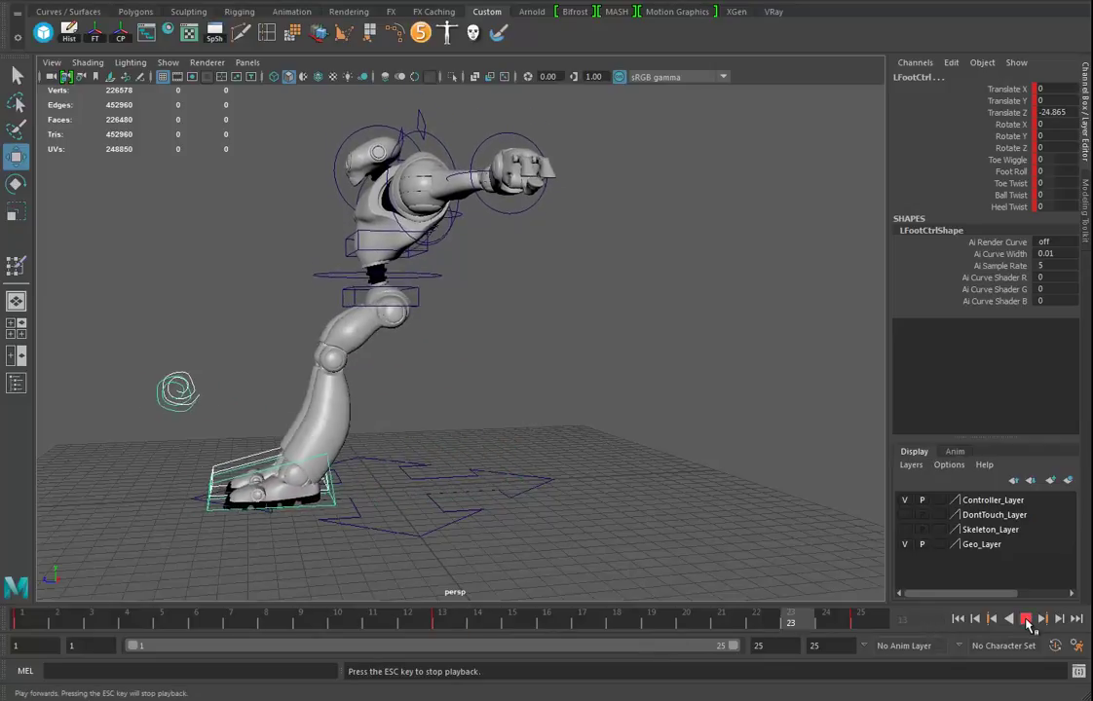
click(1025, 621)
Lift both feet to Translate Y about 29.53 at frame 19, tilt the toes down, and key the pose
click(656, 623)
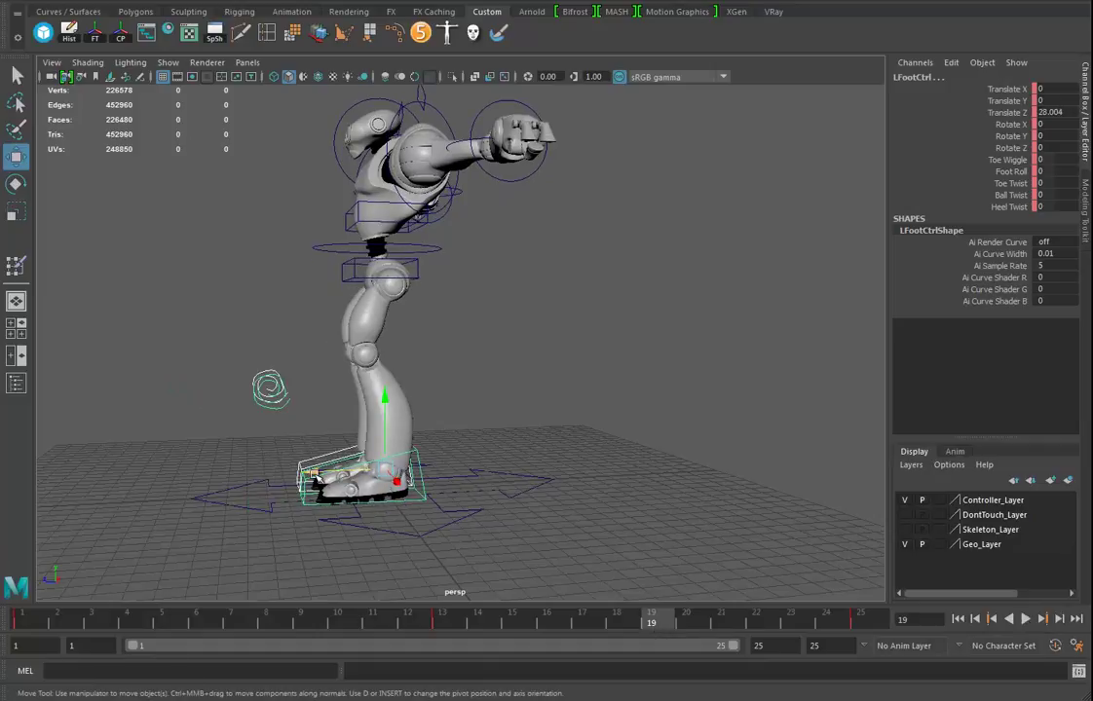
drag(382, 395, 382, 338)
key(s)
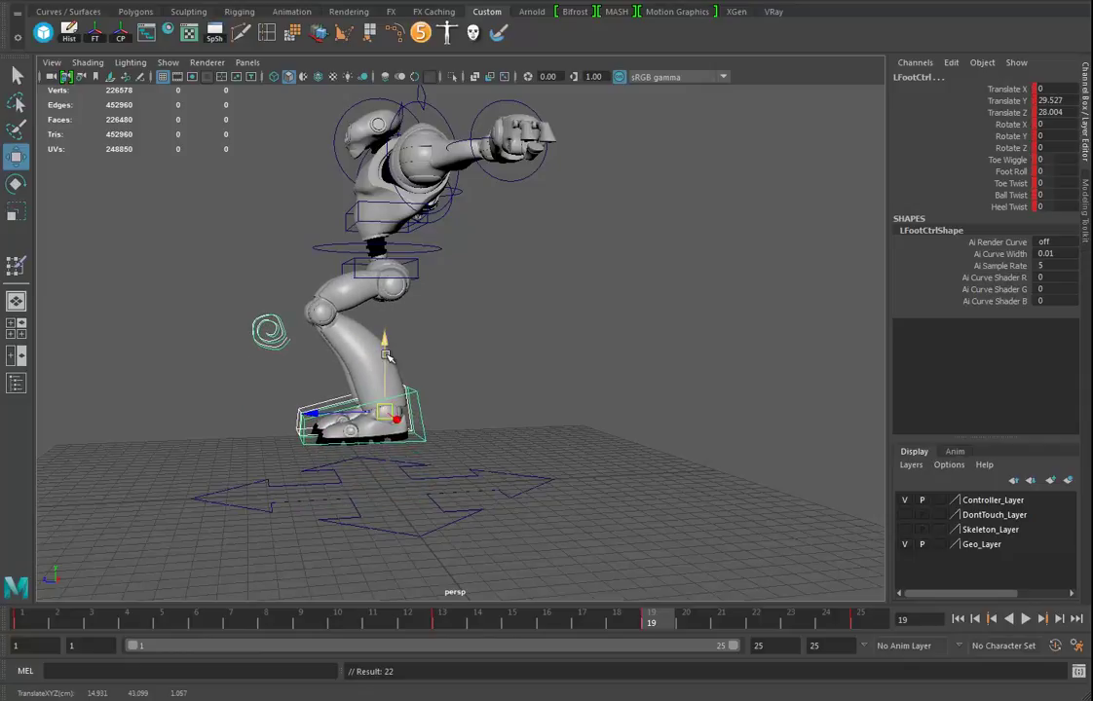
key(e)
drag(361, 350, 327, 380)
key(s)
click(1026, 619)
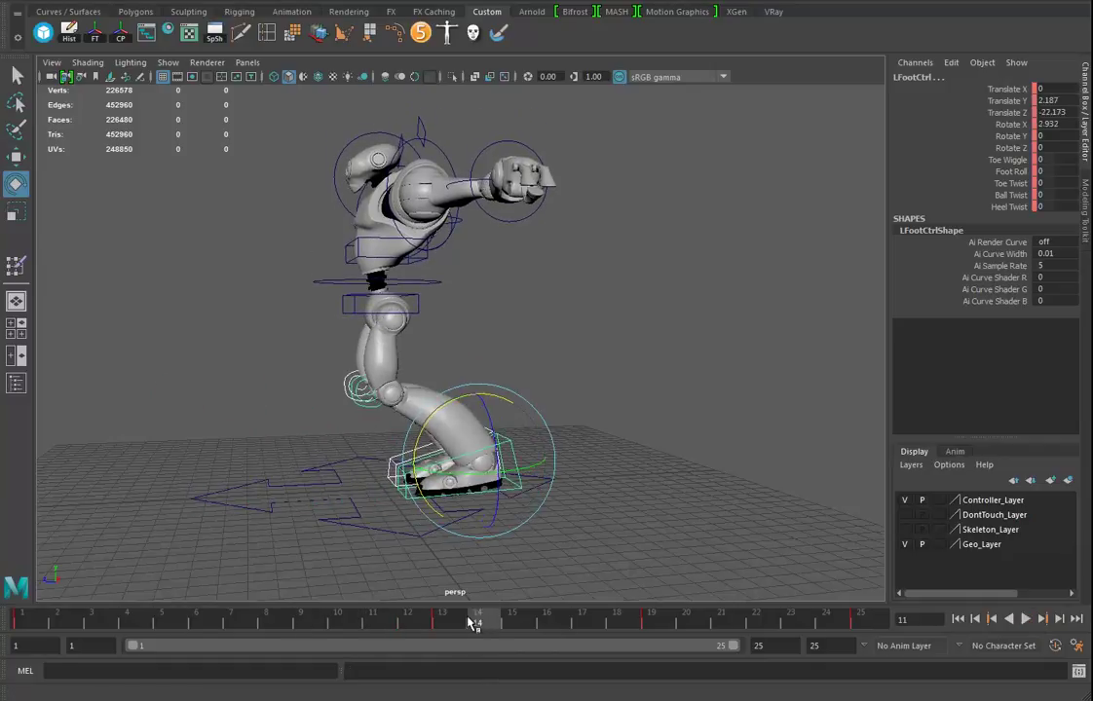
Tilt both feet to Rotate X about -44.66 at frame 23, move them to Translate Z about 83.03, key the pose and play it back
click(792, 623)
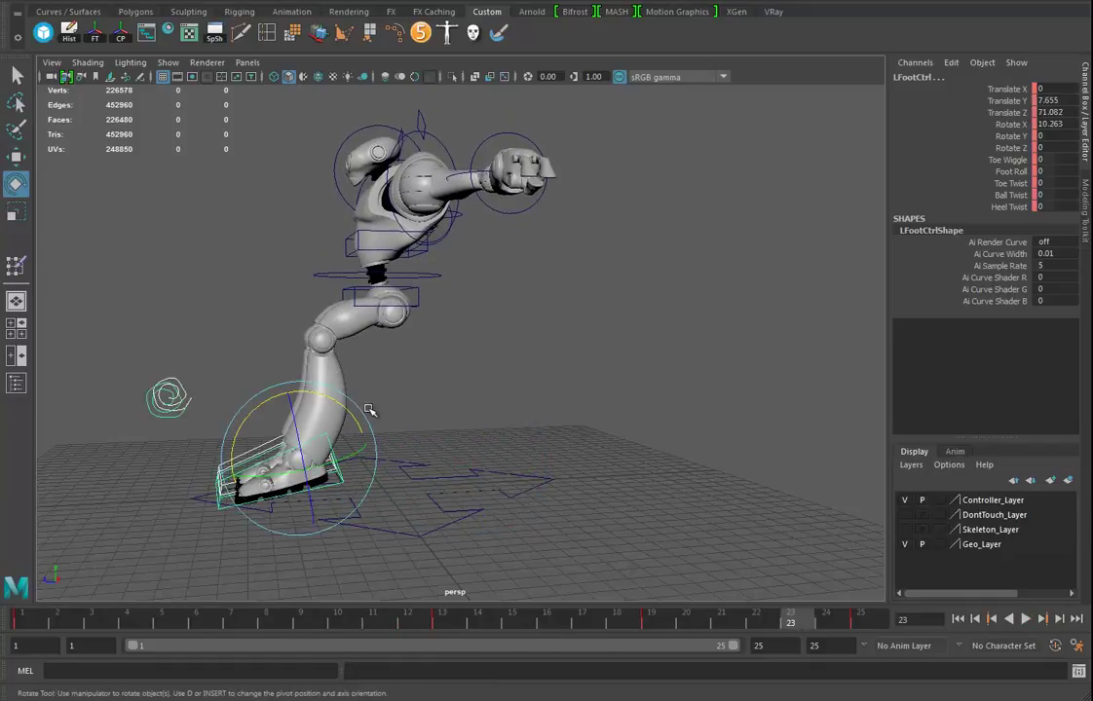
drag(334, 399, 361, 456)
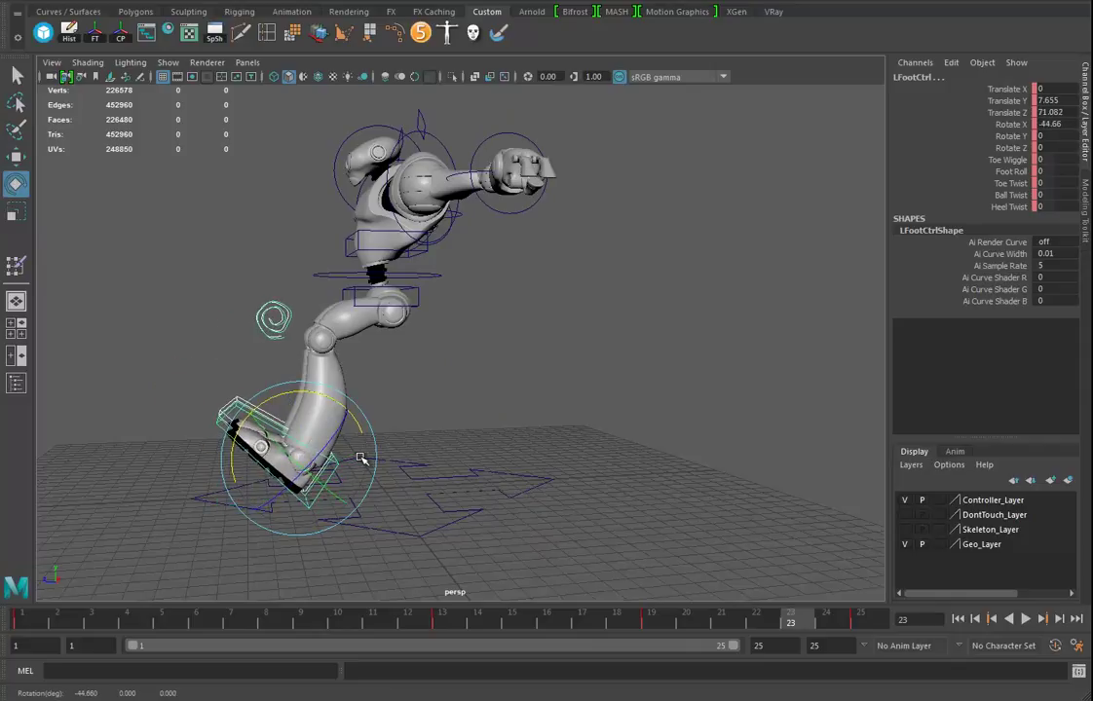
key(w)
drag(261, 457, 214, 455)
key(s)
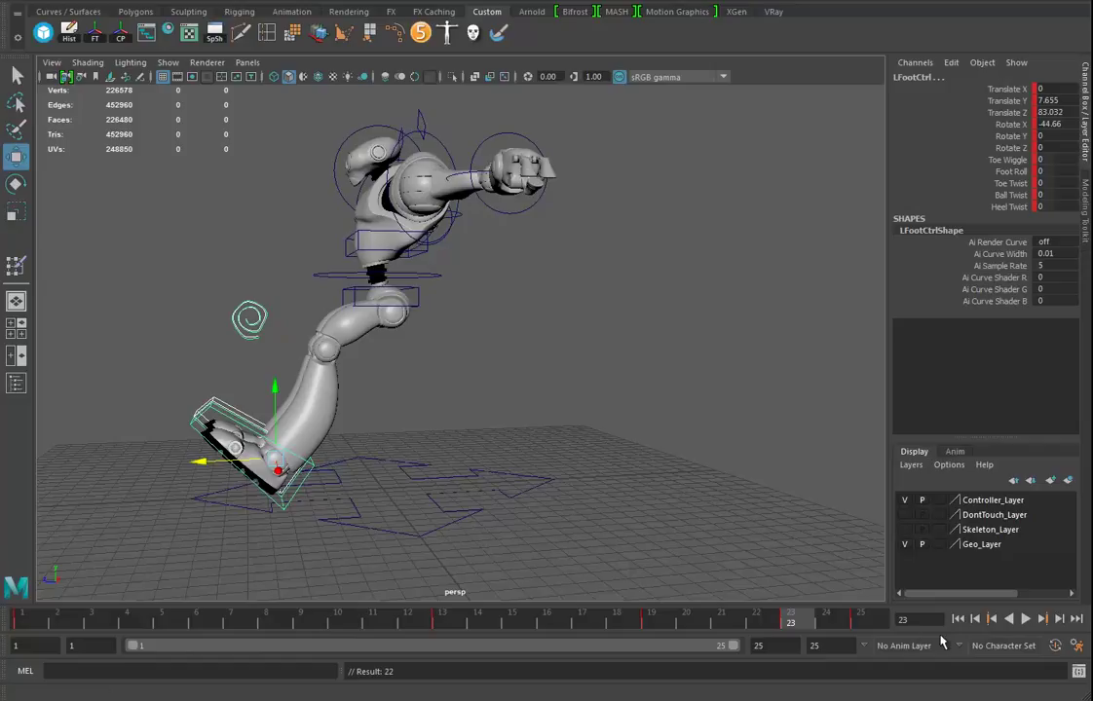
click(1025, 619)
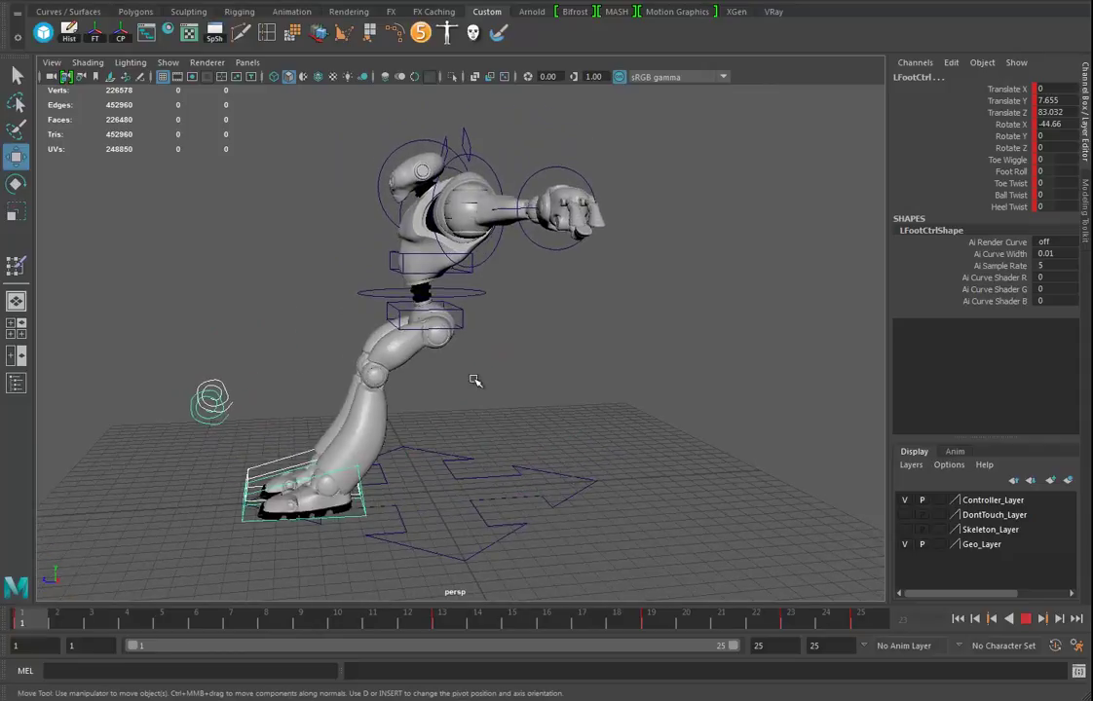
click(1025, 618)
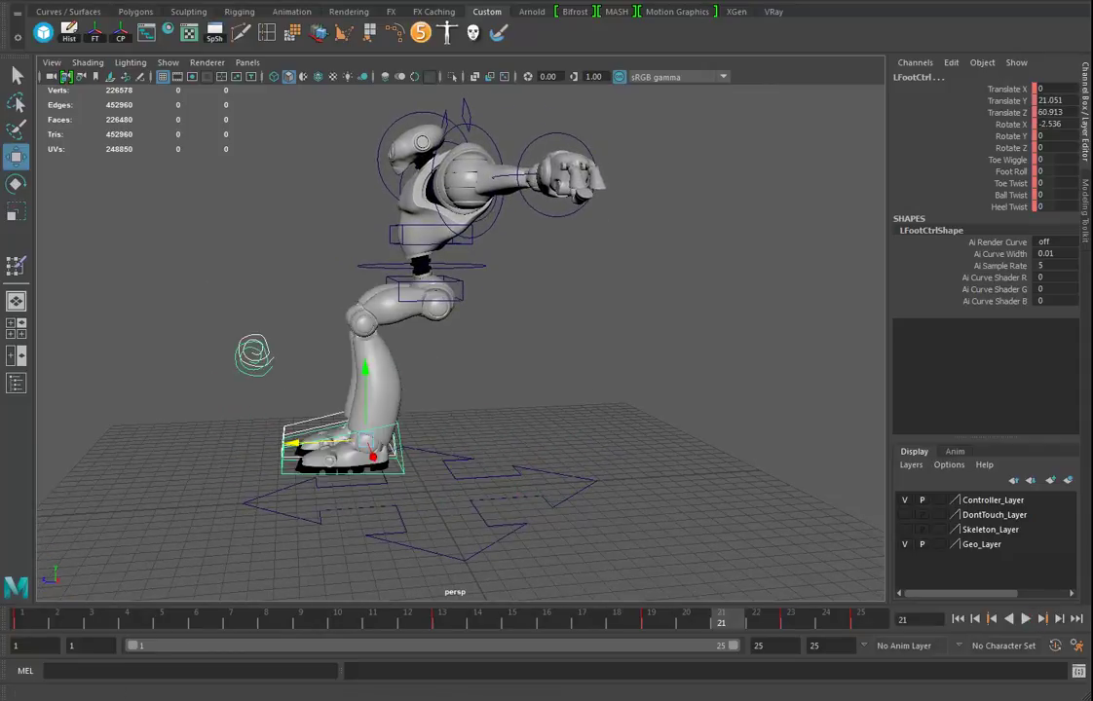
Open the Graph Editor for the foot controls and turn on the infinity display of their curves
click(223, 2)
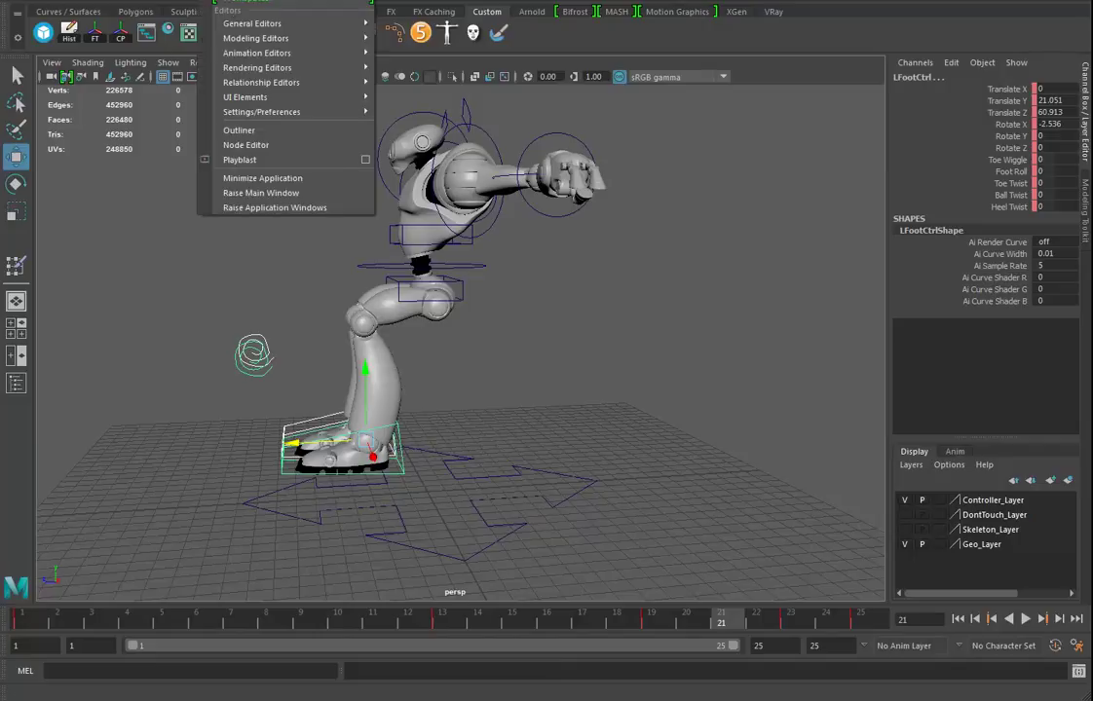
mouse_move(262, 54)
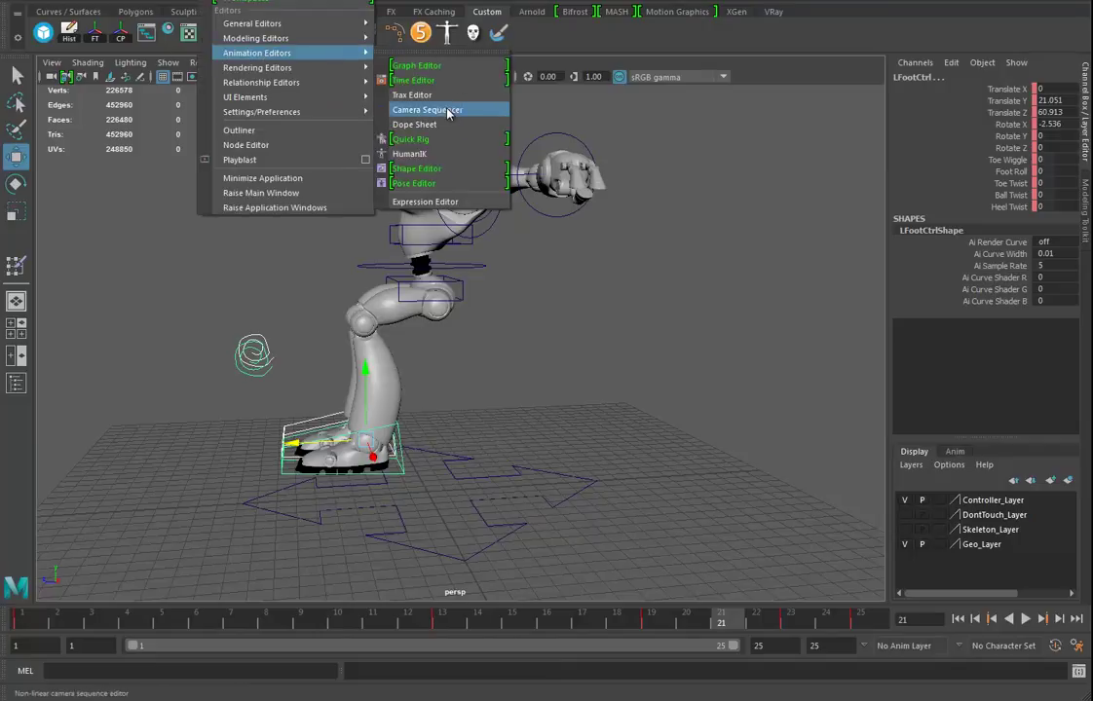
click(428, 65)
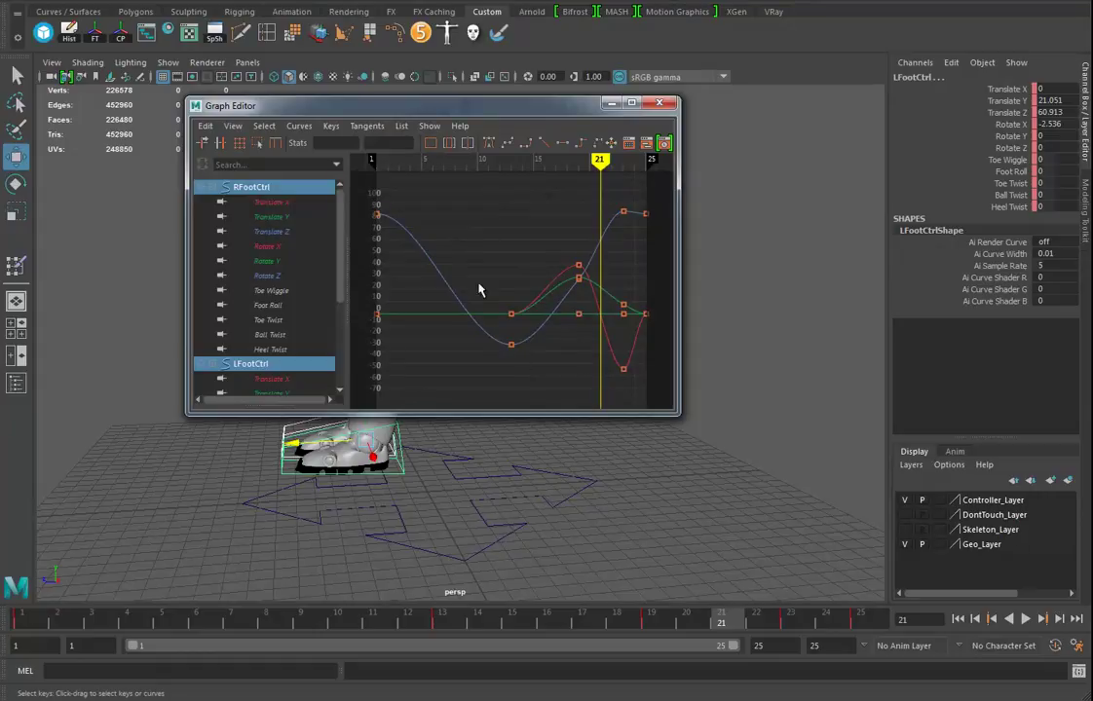
scroll(556, 355, down, 3)
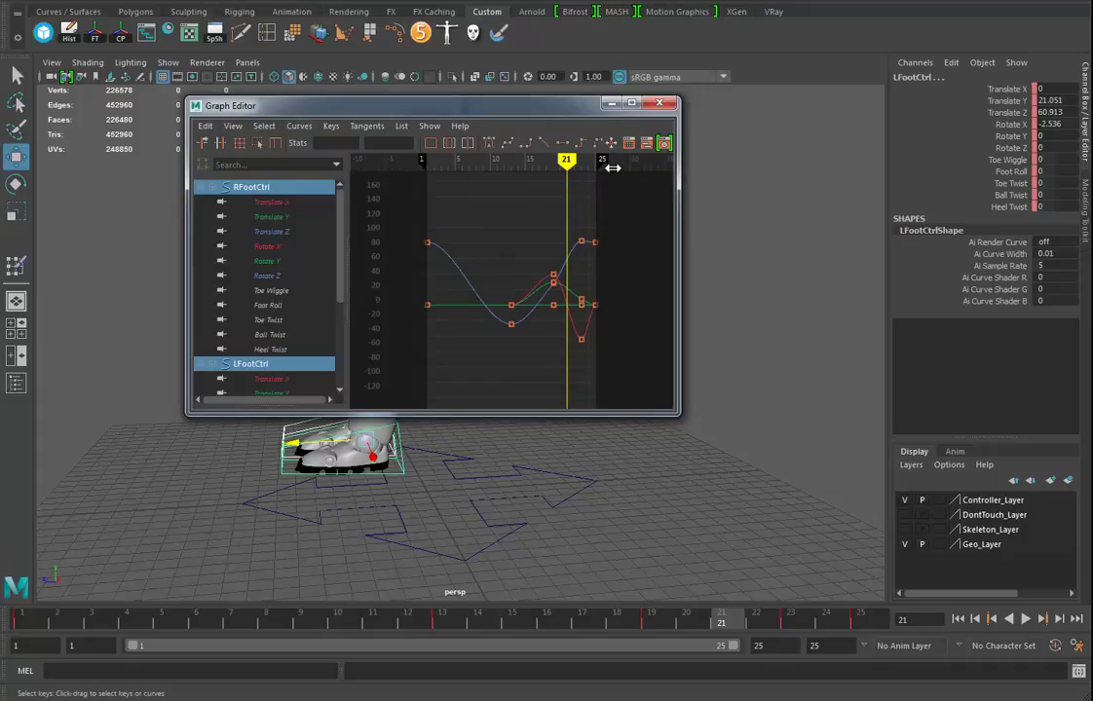
click(233, 125)
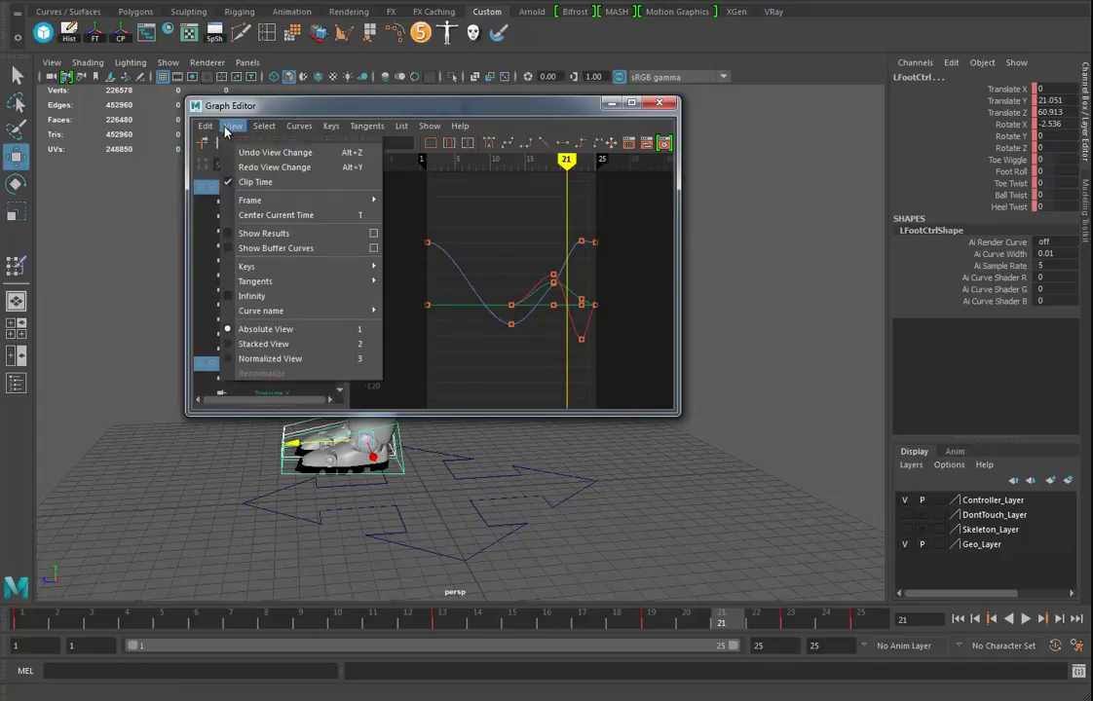
click(243, 297)
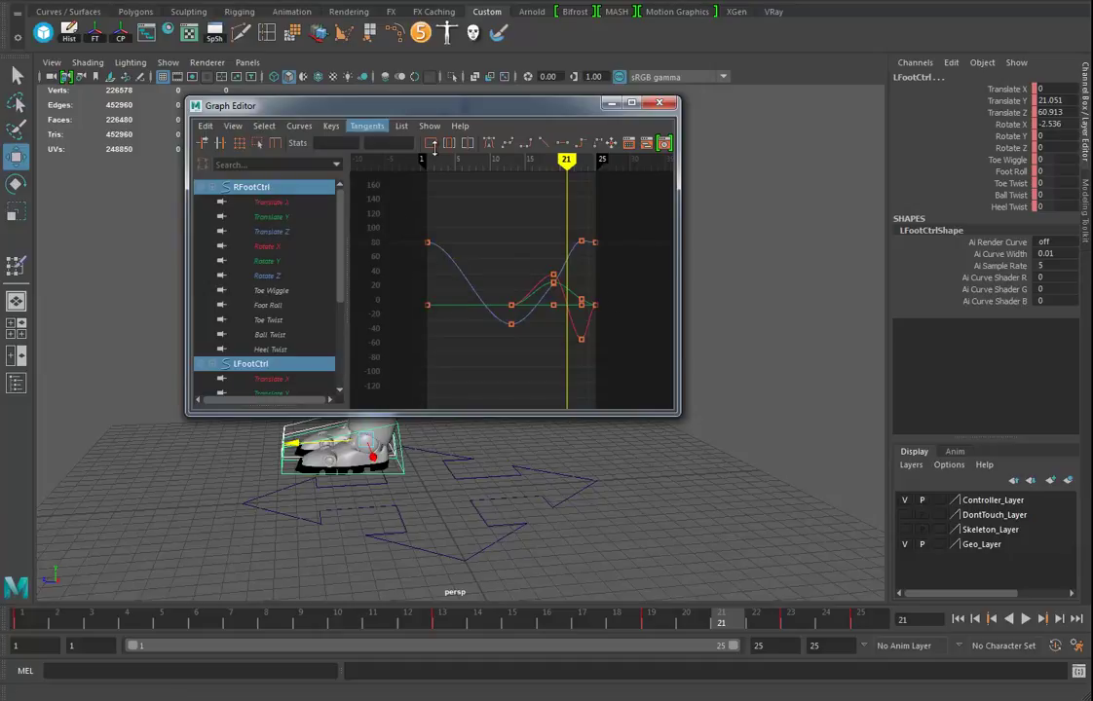
Select all keys of both foot controls' curves and set their post infinity to Cycle
drag(350, 181, 648, 407)
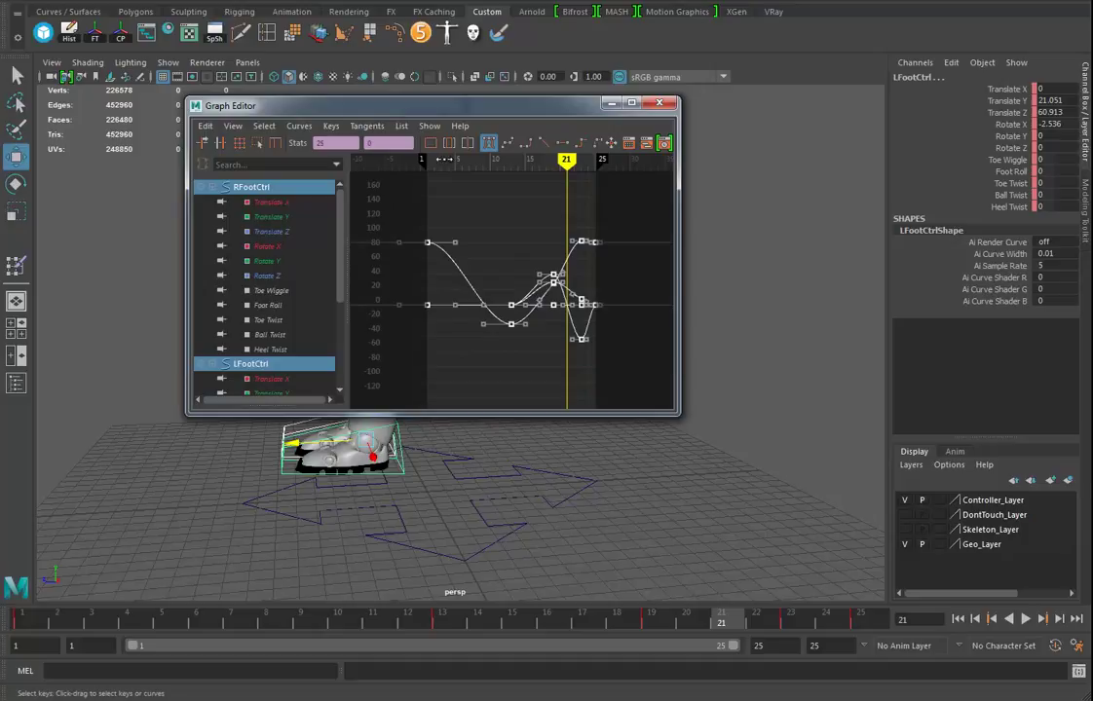
click(299, 125)
mouse_move(331, 167)
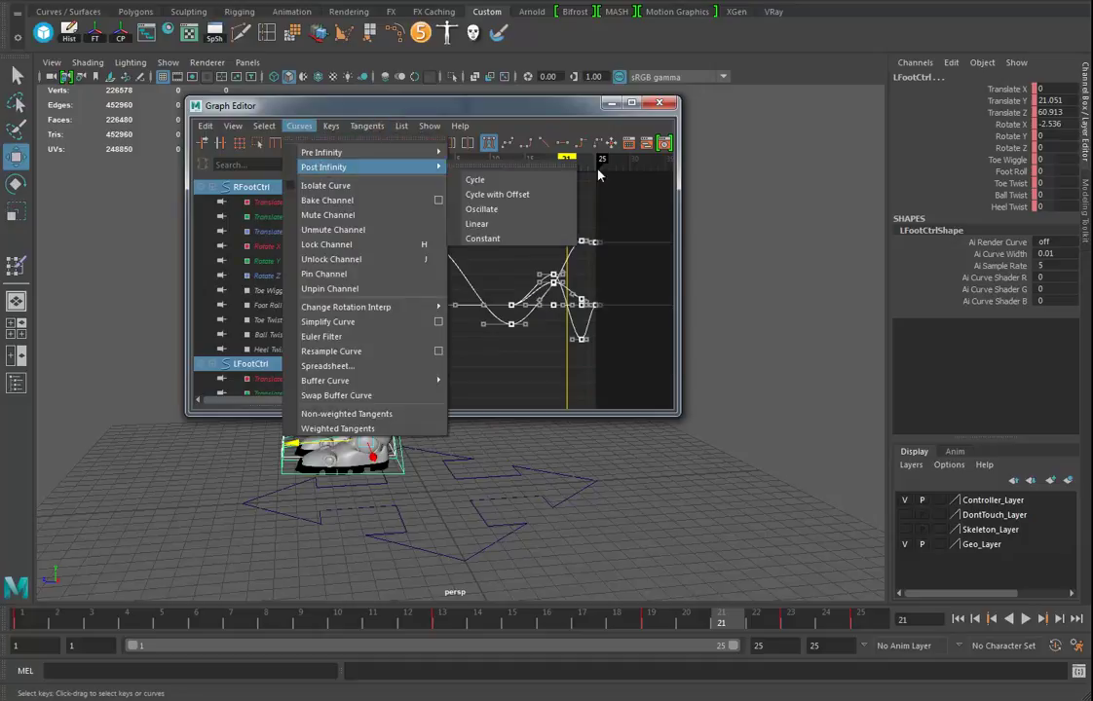
click(502, 179)
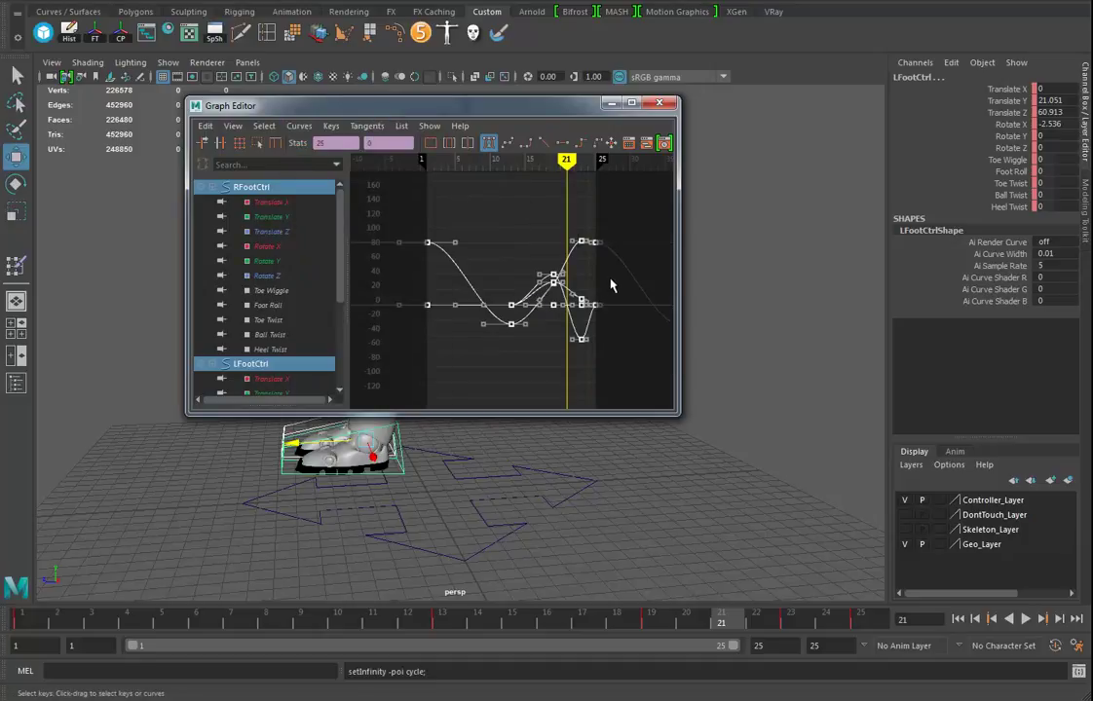
Slide all of the right foot control's animation curves 12 frames earlier so its frame 13 keys sit at frame 1
drag(573, 113, 685, 56)
drag(679, 103, 622, 103)
alt+middle_drag(588, 416, 437, 449)
drag(570, 54, 674, 49)
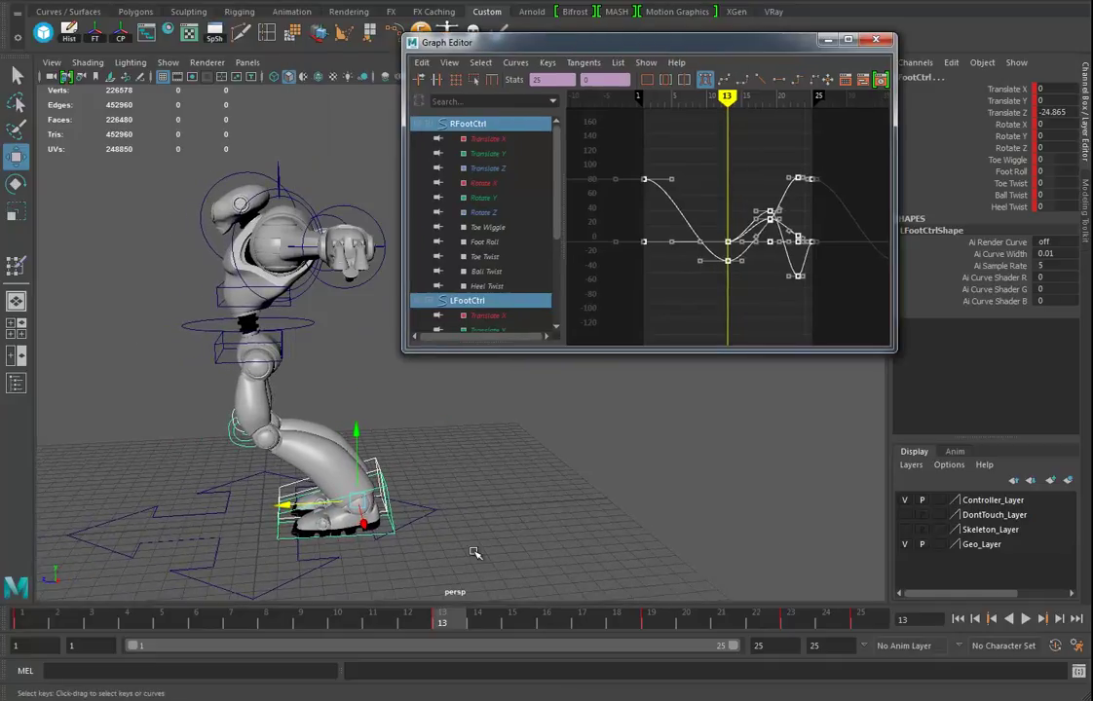
click(372, 392)
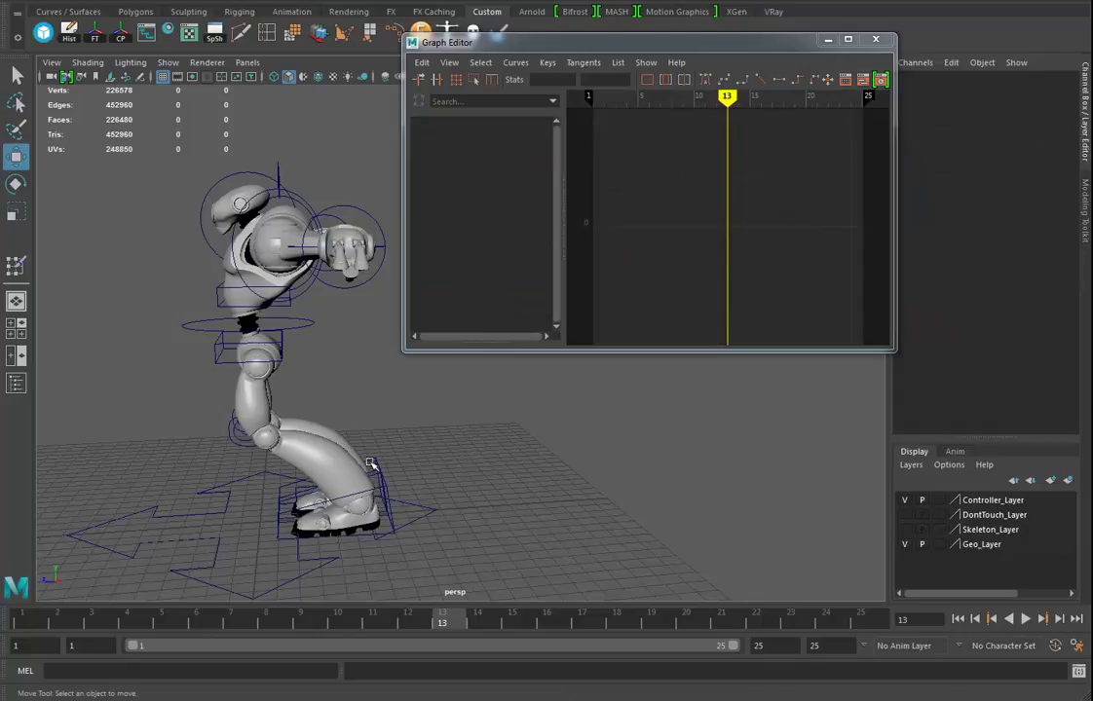
click(374, 460)
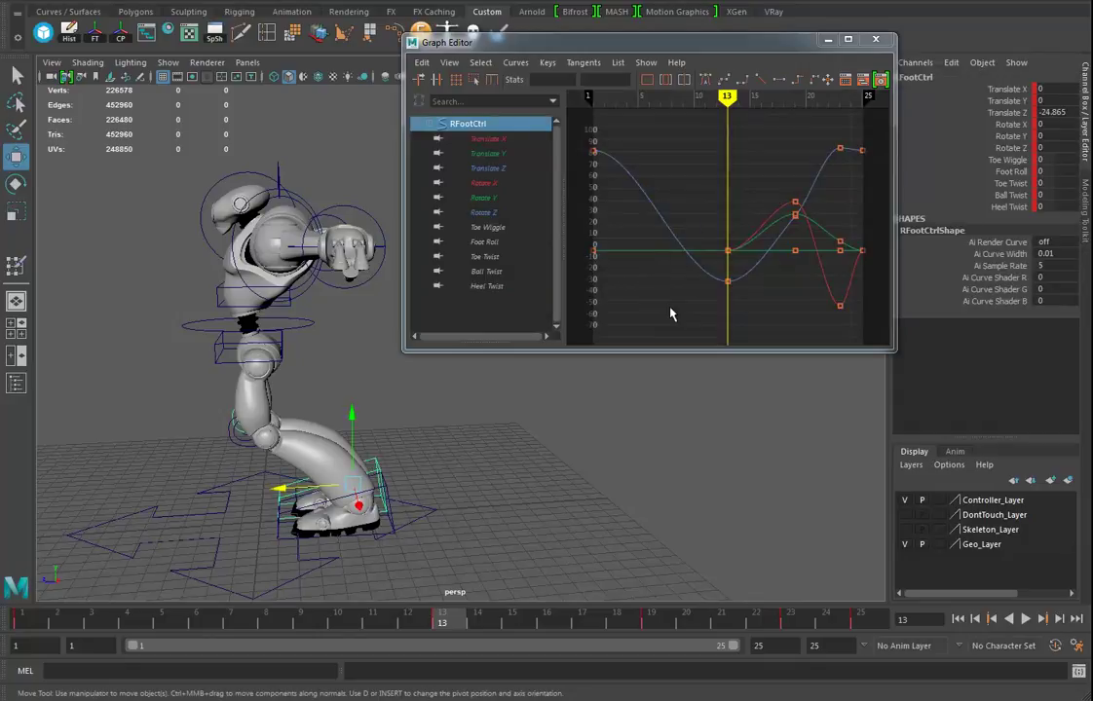
drag(646, 195, 644, 282)
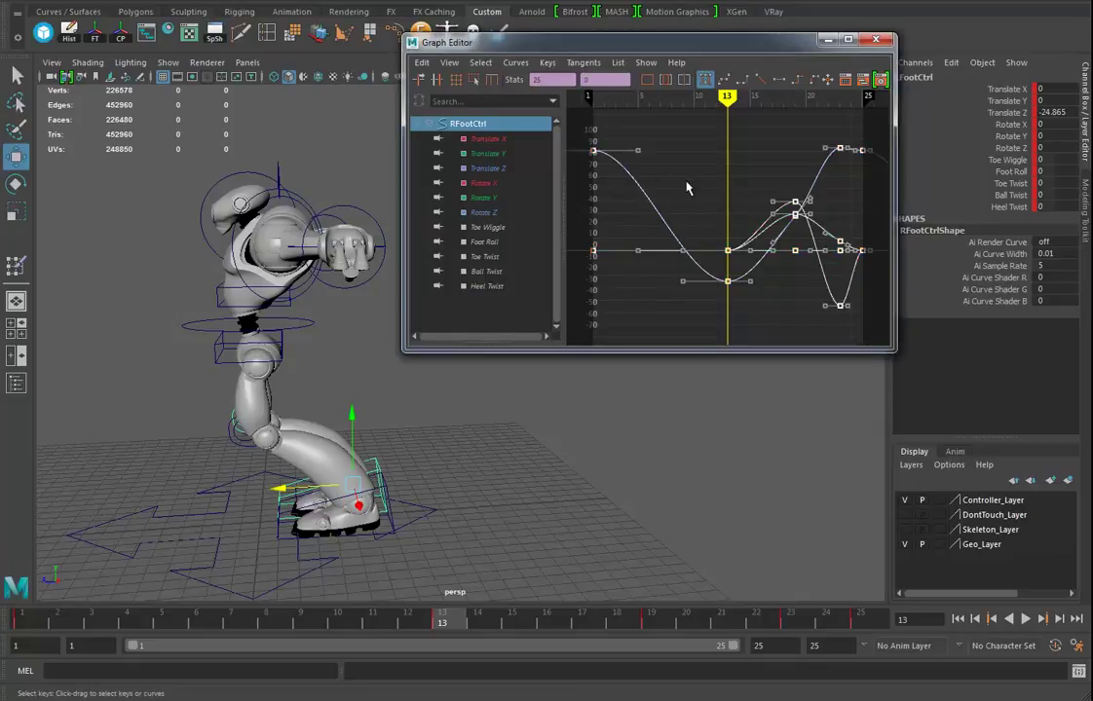
drag(662, 173, 677, 306)
shift+middle_drag(725, 220, 592, 229)
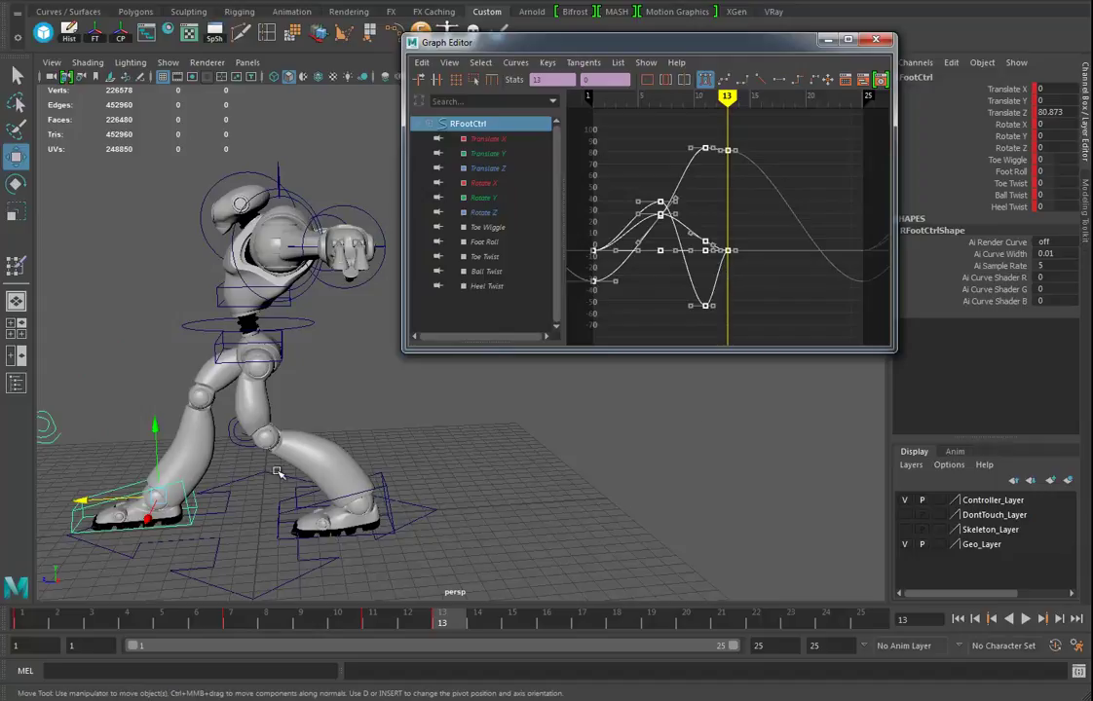
Play back the alternating foot motion and close the Graph Editor
click(1026, 621)
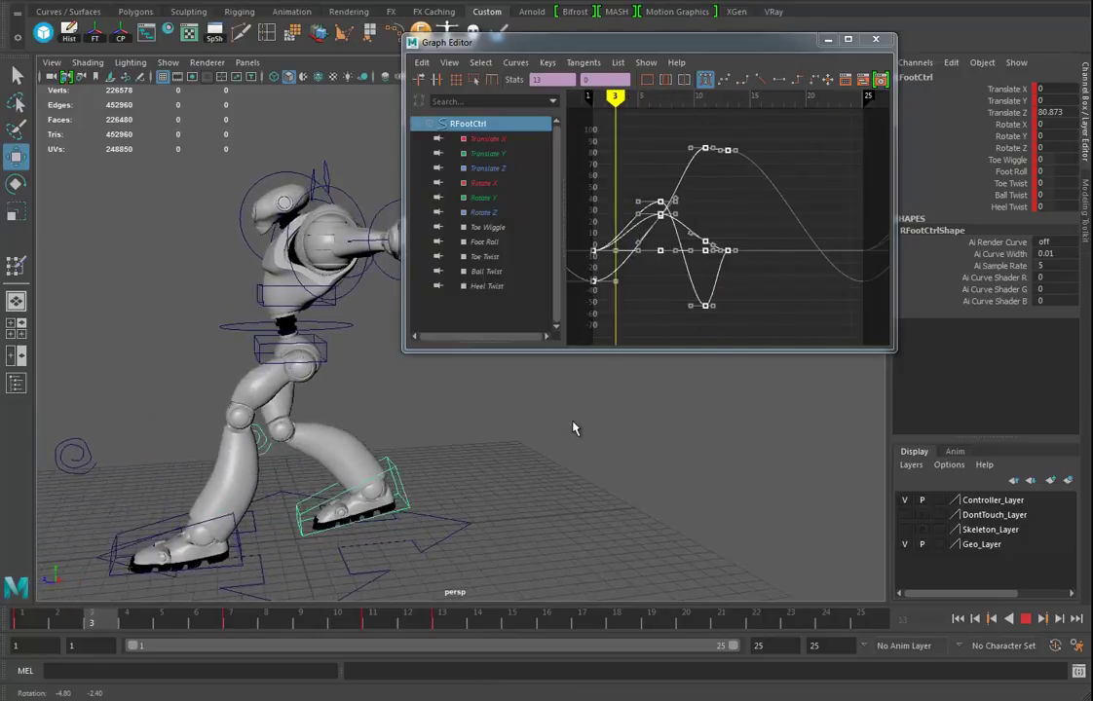
click(875, 39)
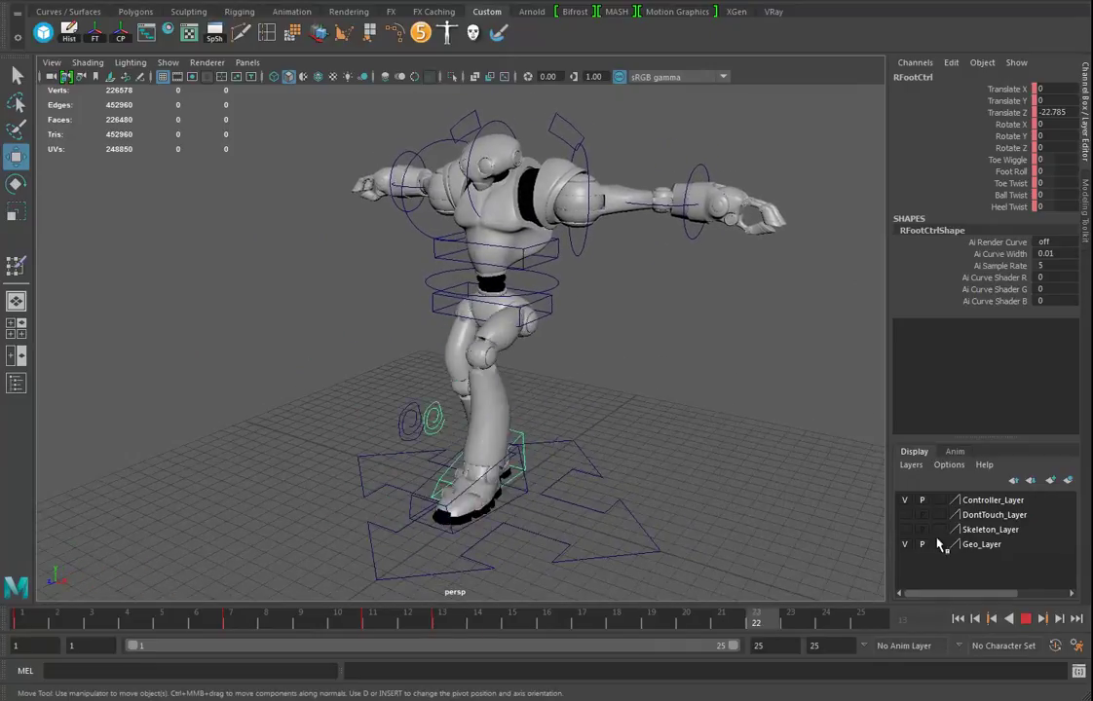
click(1025, 619)
Select the upper body control and show a front view beside the perspective view, framed on the whole robot
alt+drag(566, 416, 522, 341)
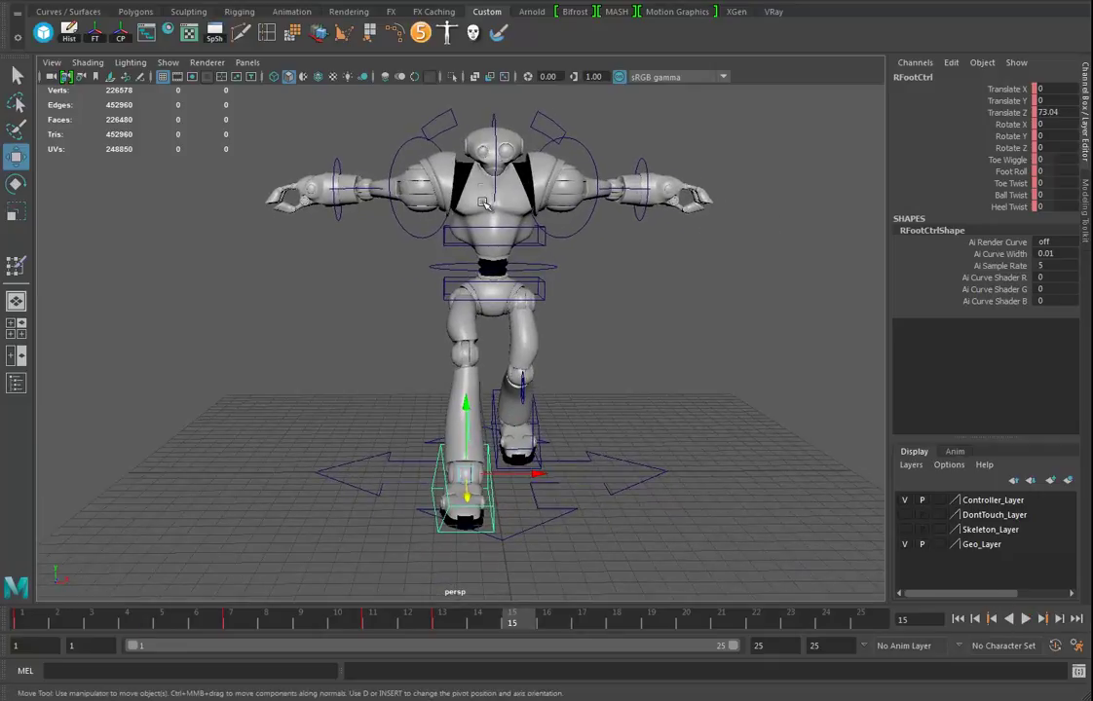
alt+right_drag(499, 369, 551, 387)
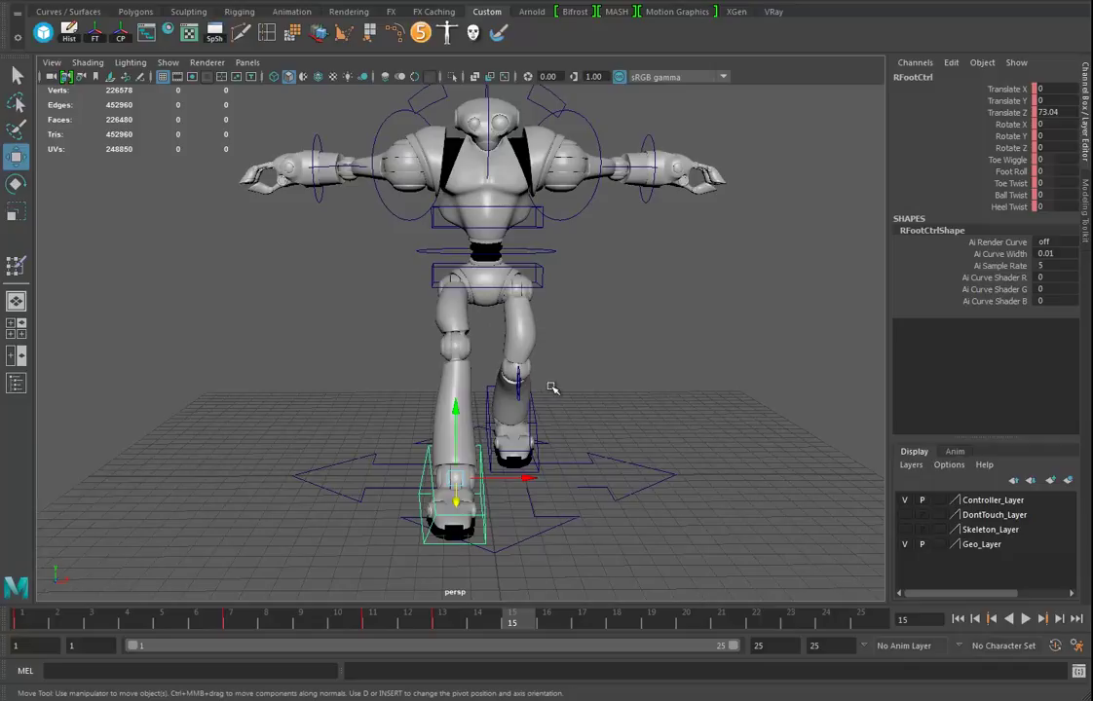
click(557, 246)
alt+middle_drag(621, 388, 596, 414)
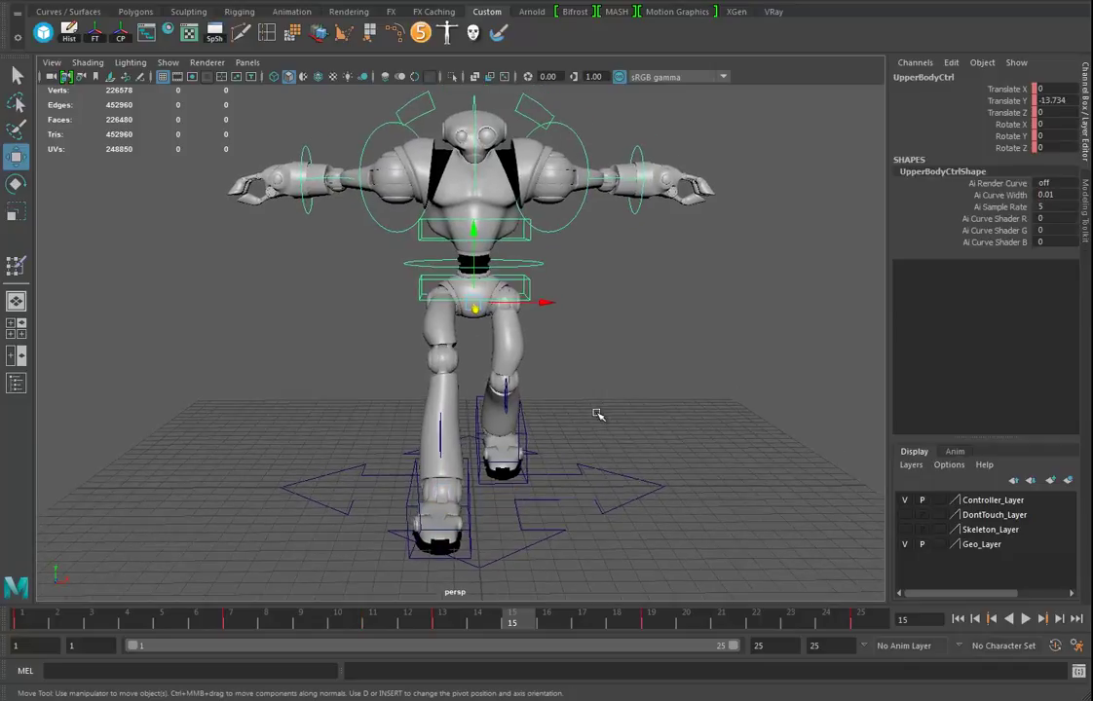
key(space)
click(16, 356)
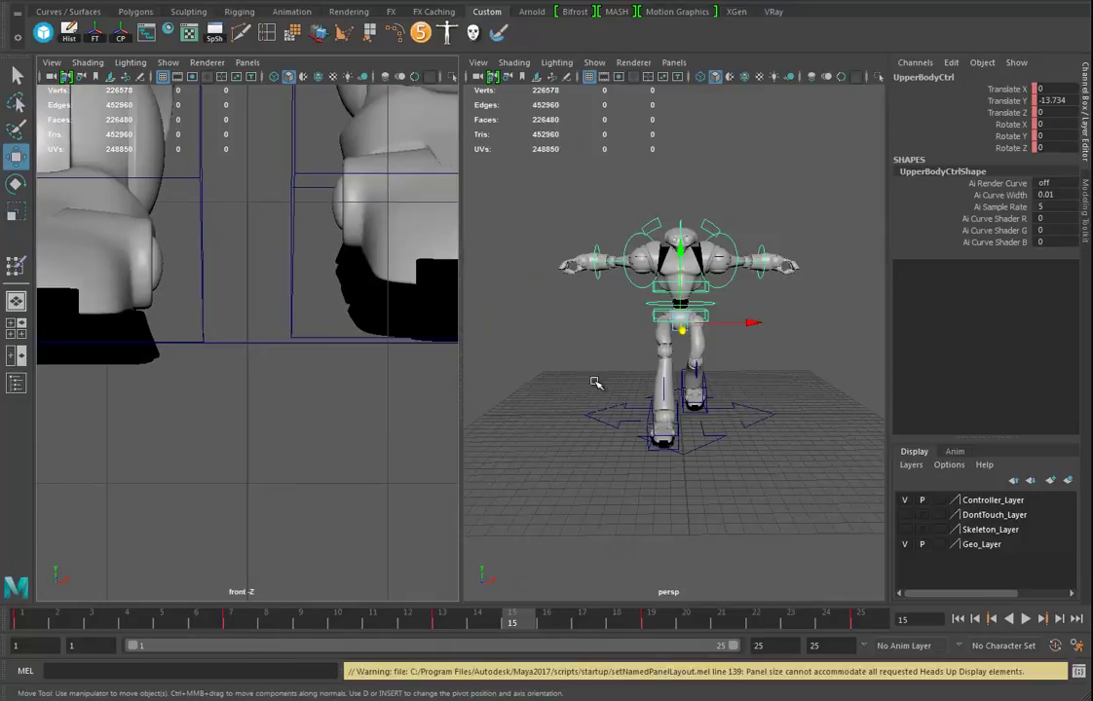
key(space)
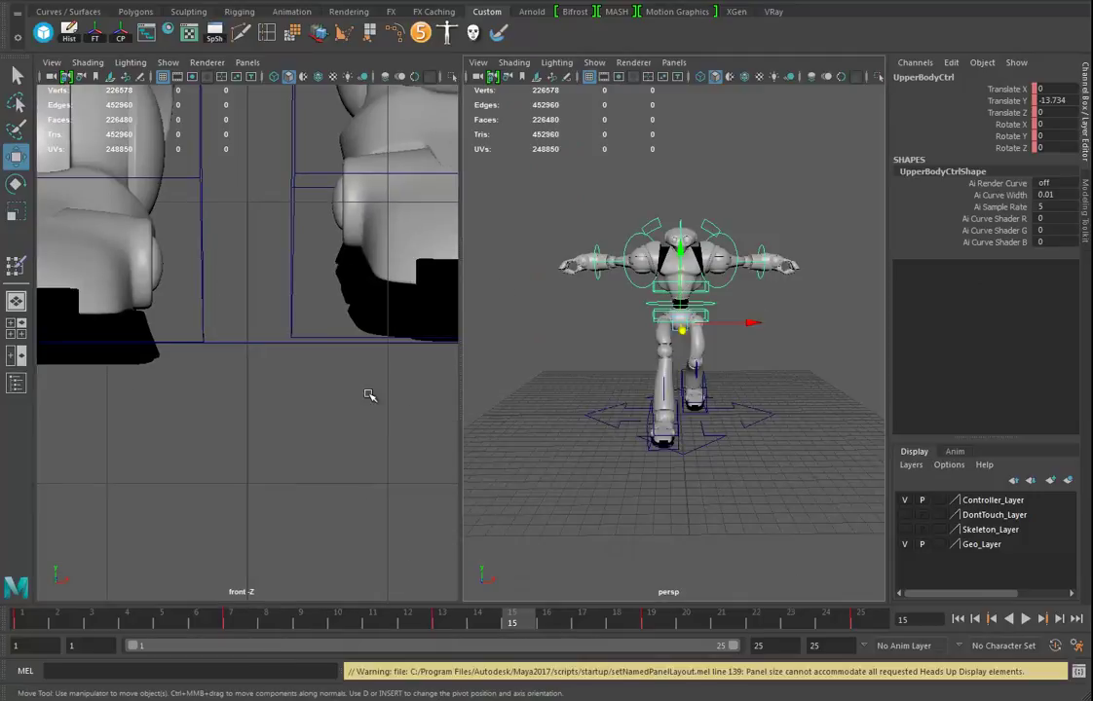
key(f)
scroll(365, 389, down, 5)
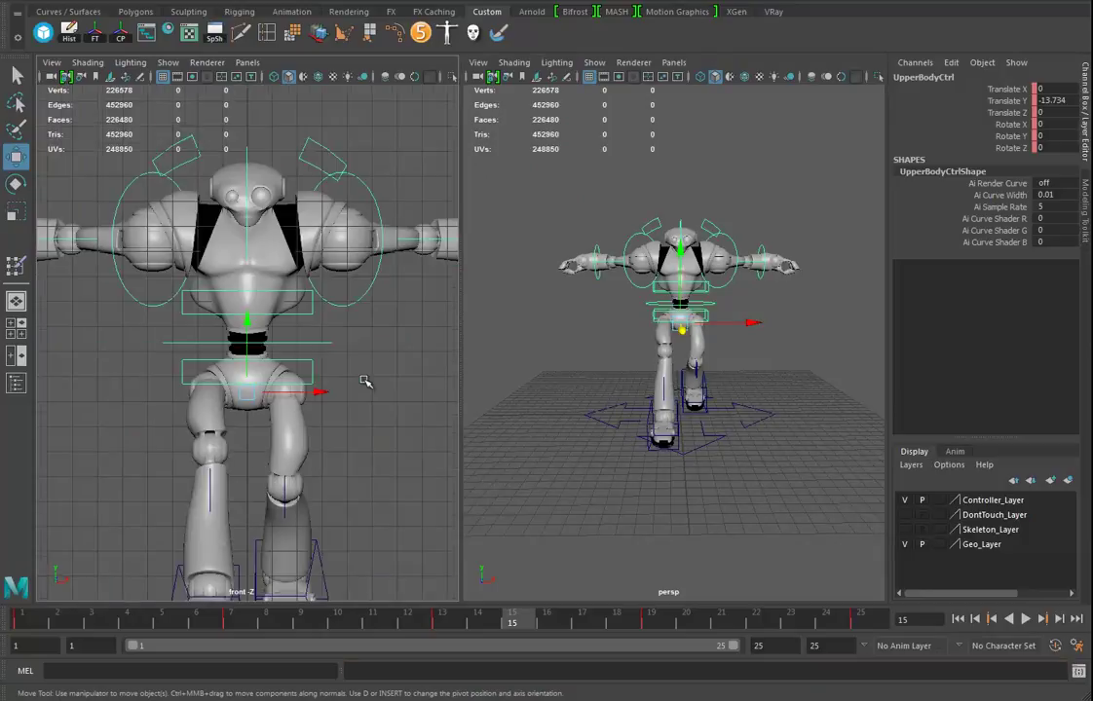
scroll(327, 404, up, 5)
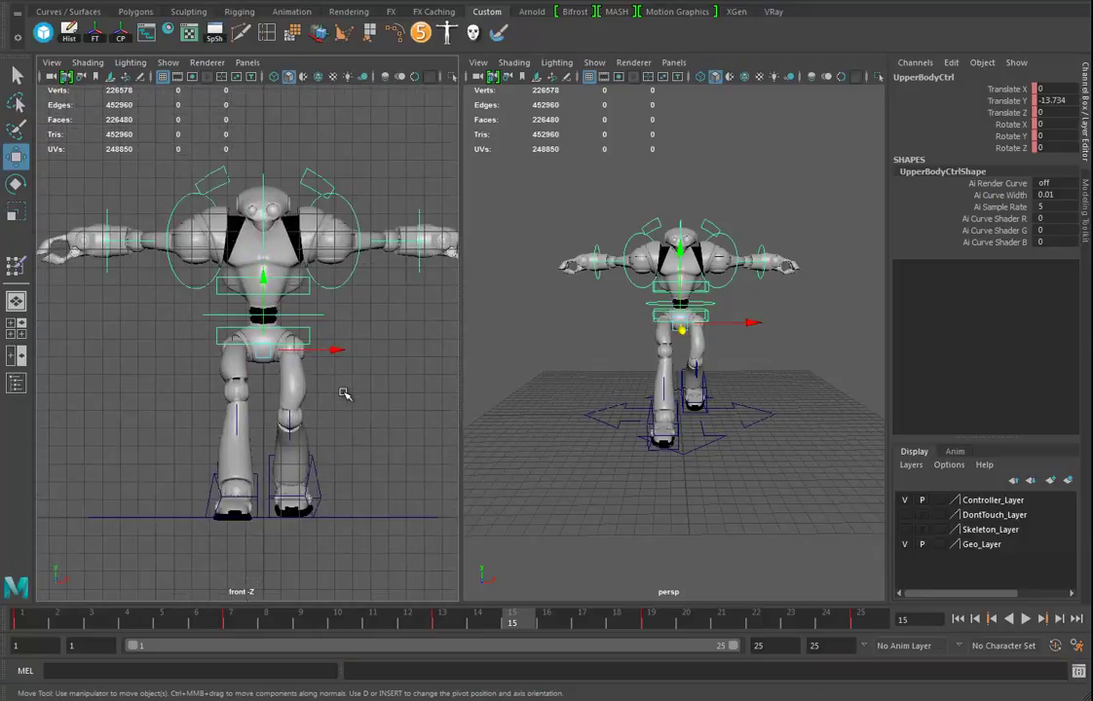
scroll(702, 380, up, 2)
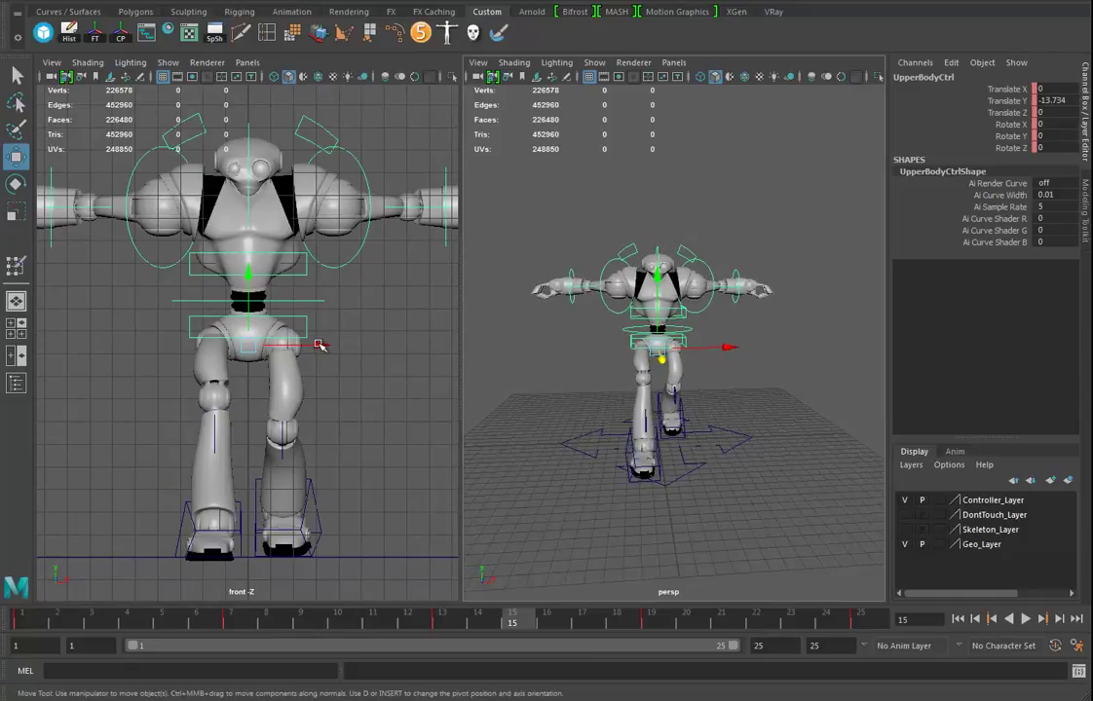
Shift the upper body control to Translate X 10 at frame 7, over the planted foot, and key it
key(alt+v)
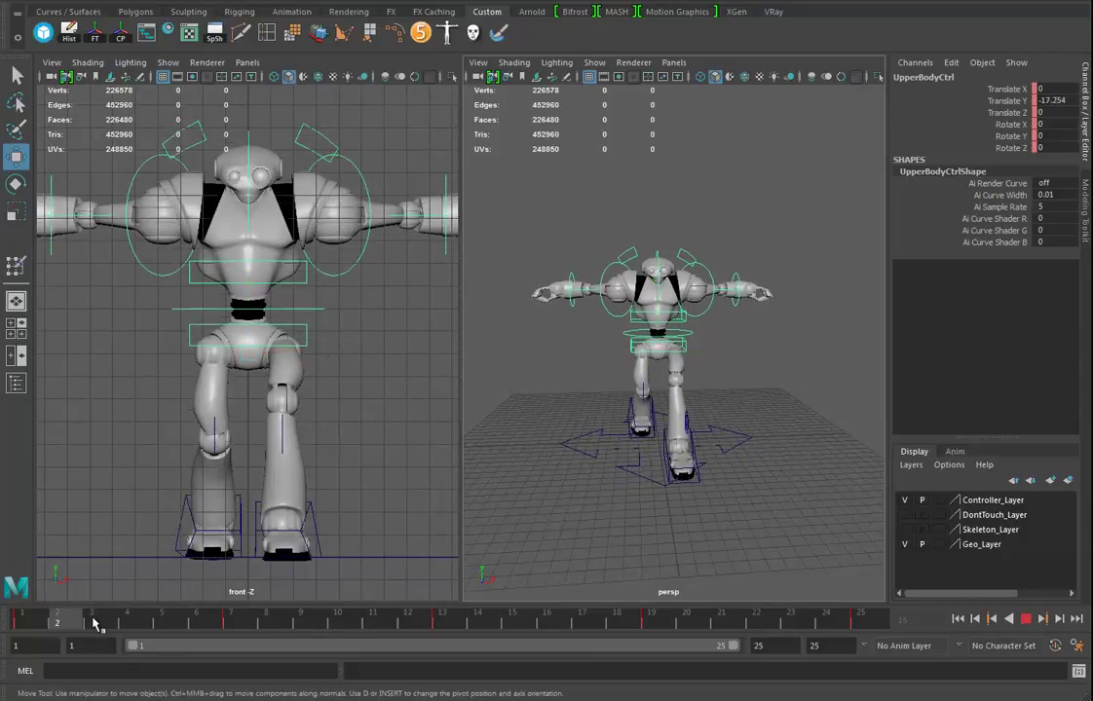
click(230, 623)
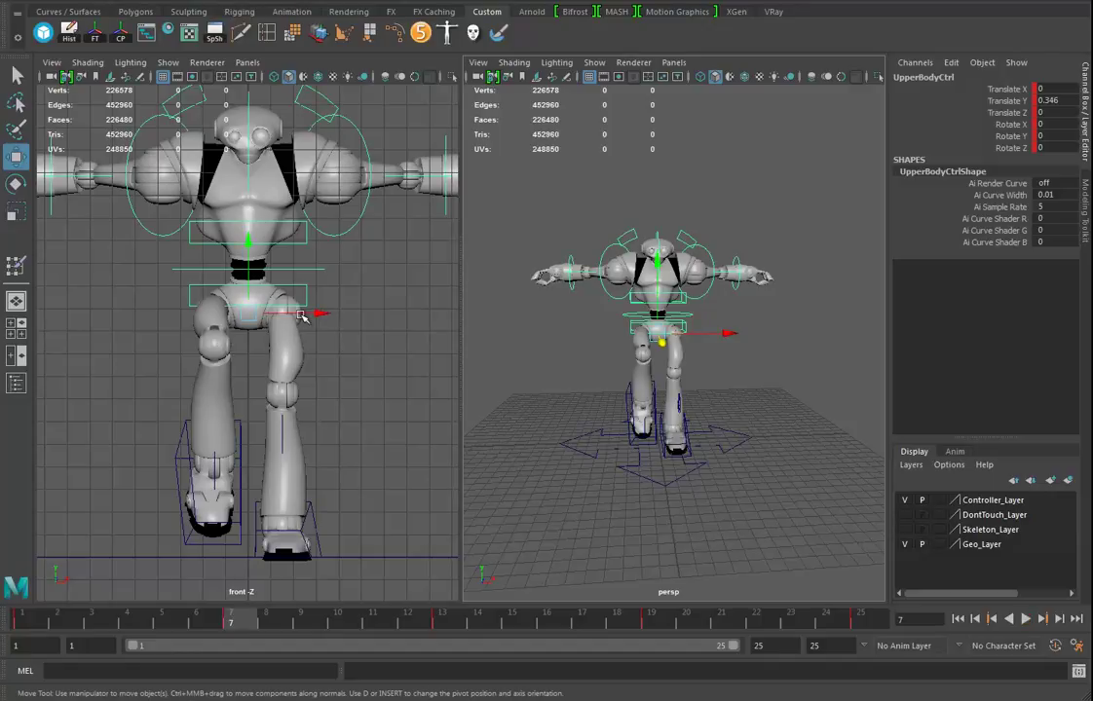
drag(300, 315, 270, 329)
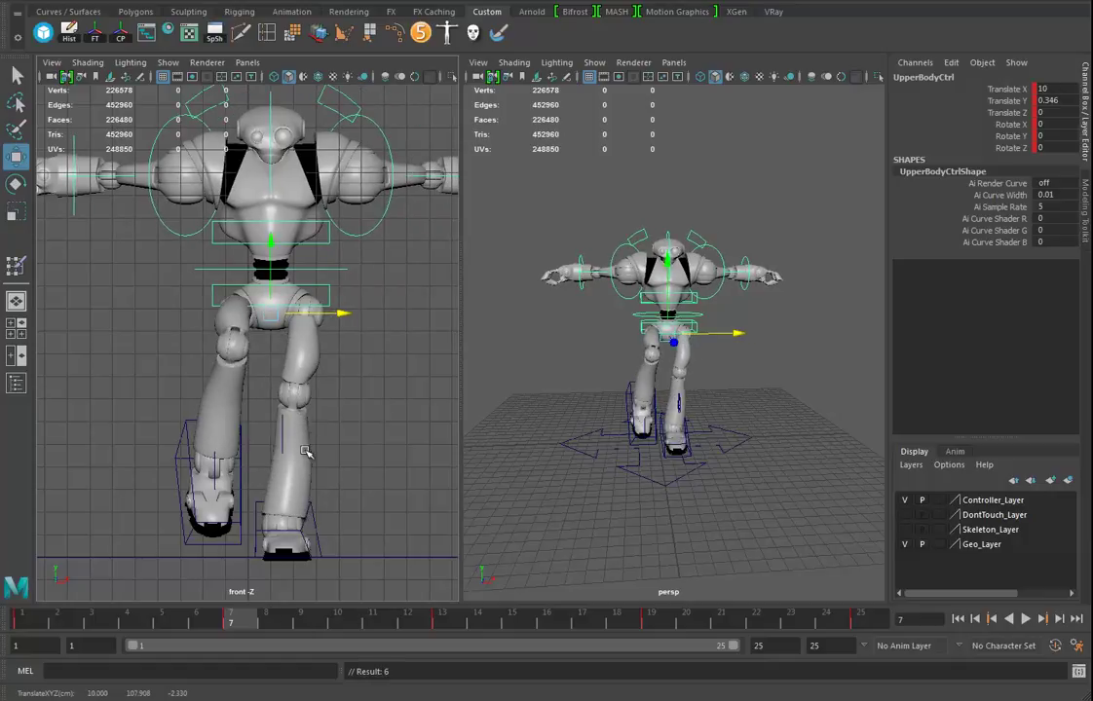
Shift the upper body control to Translate X -10 at frame 19, key it, and play back the side-to-side sway
click(662, 630)
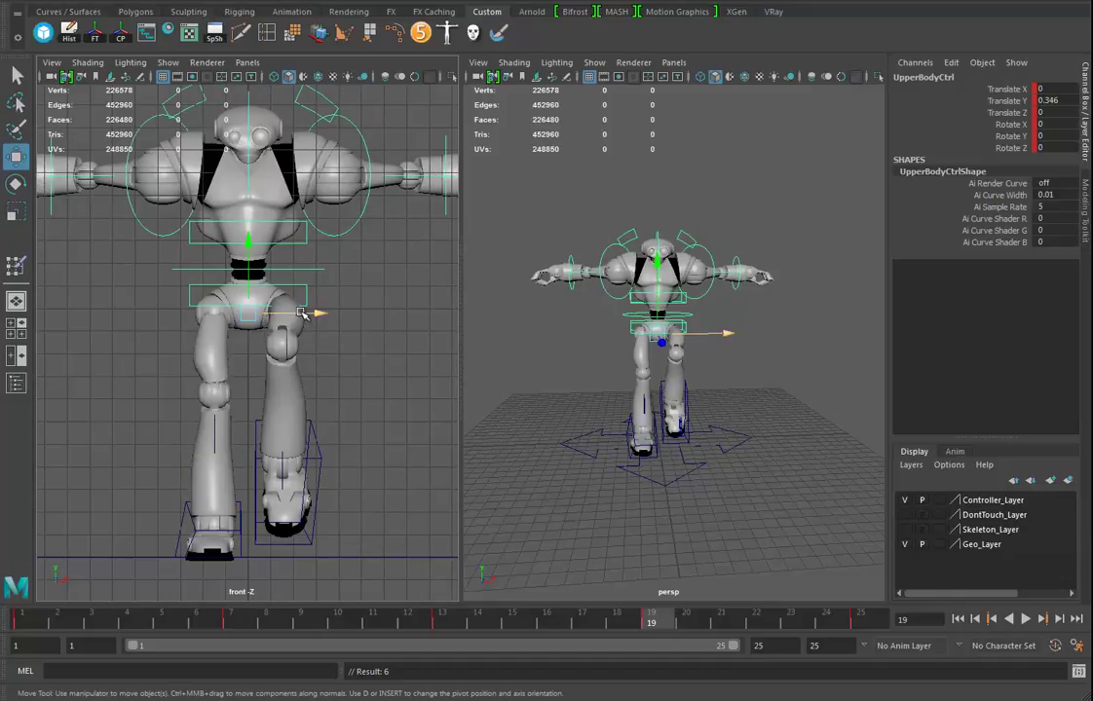
drag(301, 311, 229, 312)
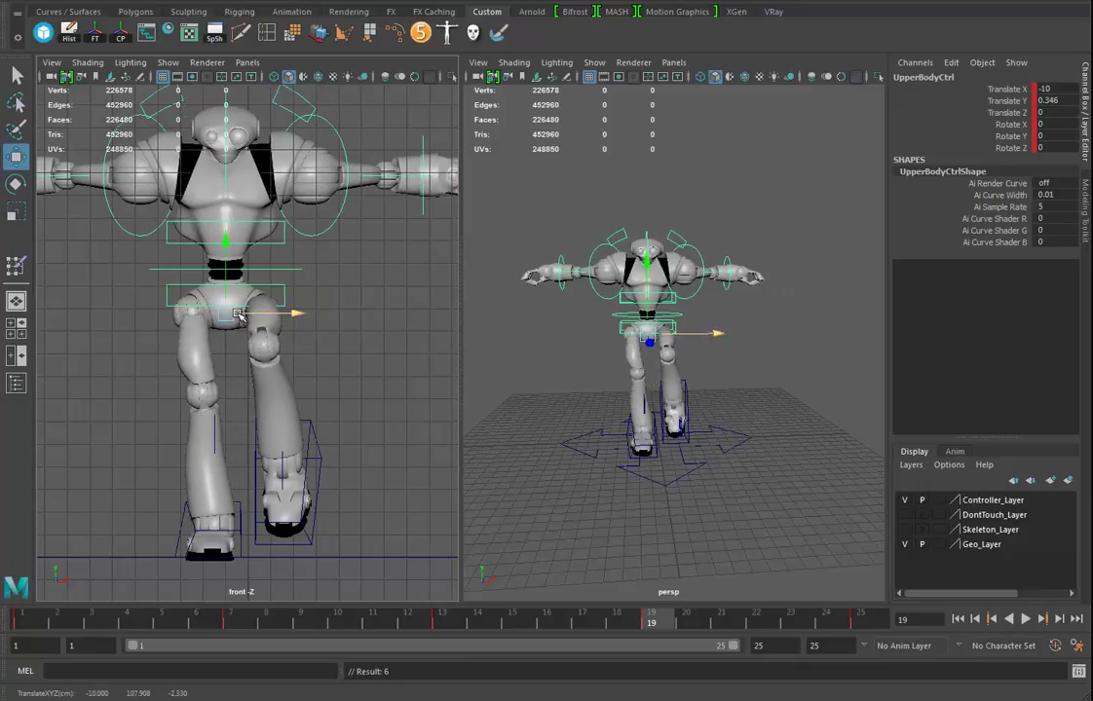
key(alt+v)
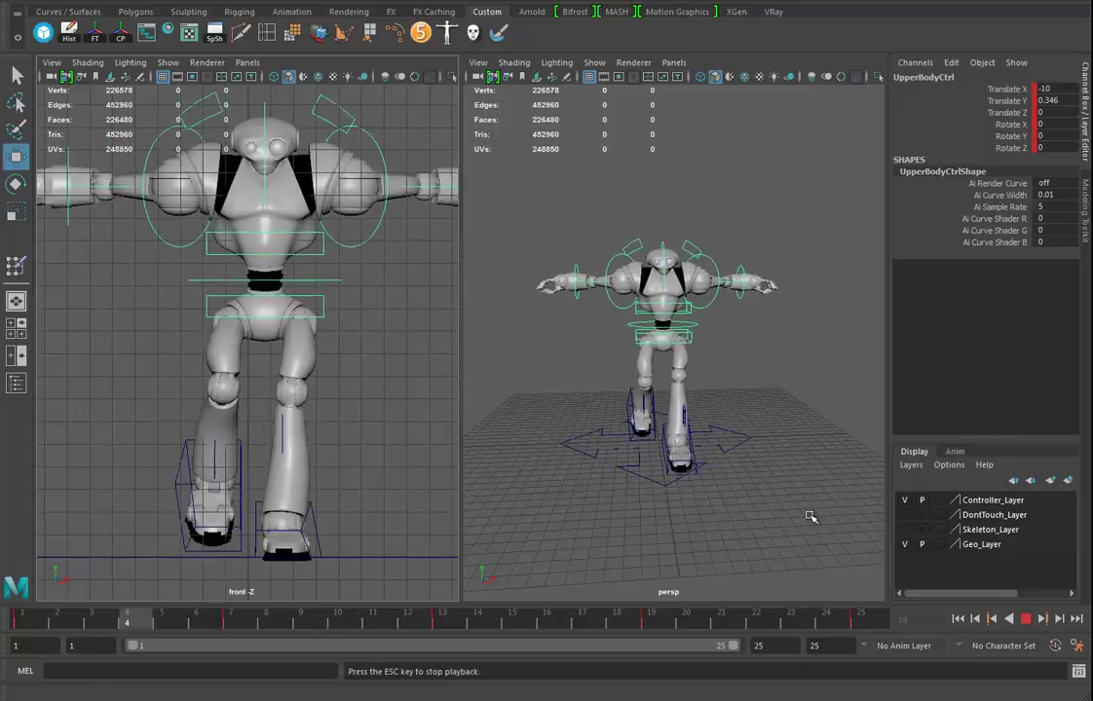
alt+drag(766, 461, 715, 417)
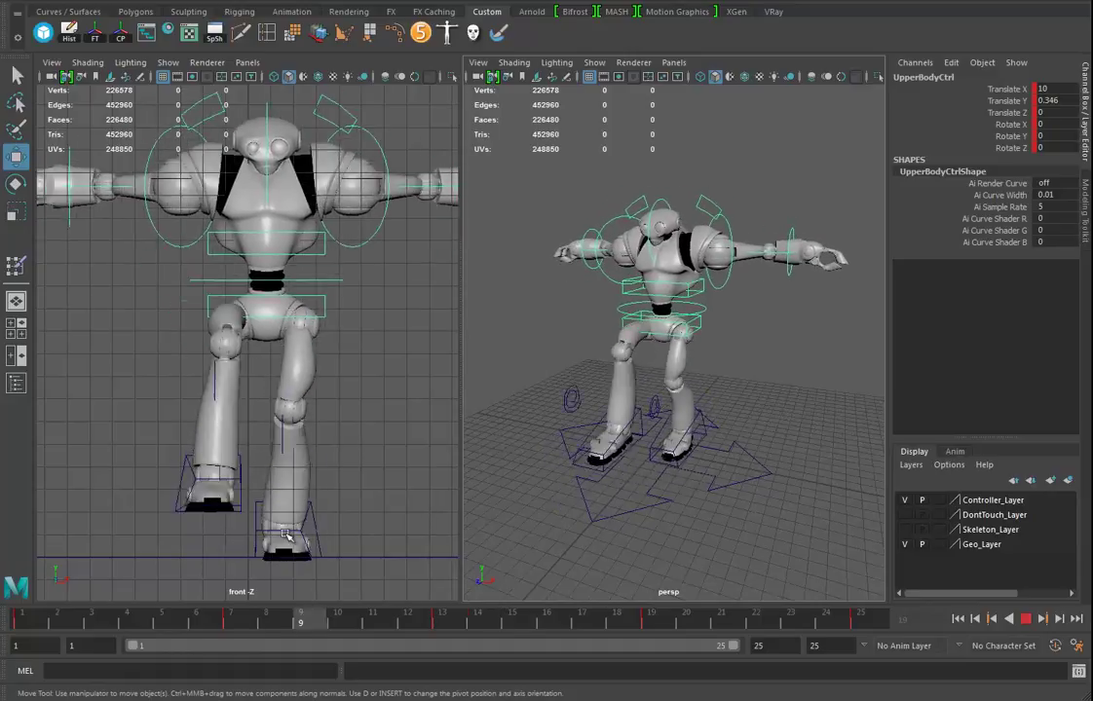
click(1020, 617)
Add the Graph Editor to the Custom shelf and open it on the upper body control's Translate X curve at frame 3
drag(65, 620, 93, 629)
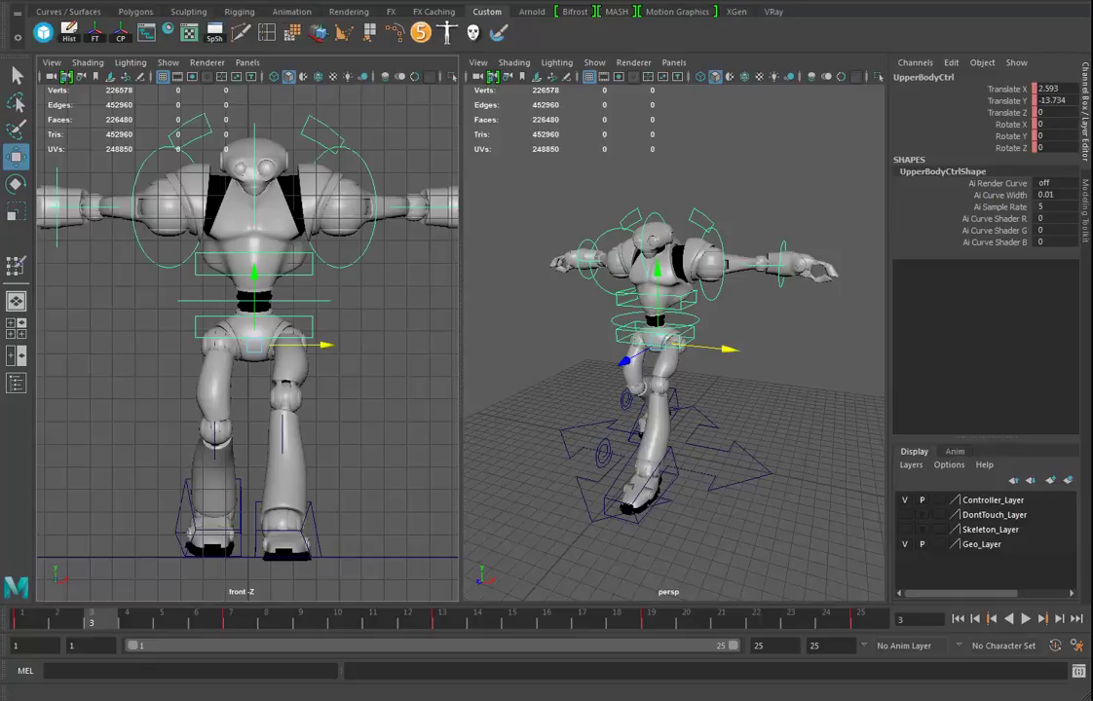
click(226, 2)
mouse_move(268, 57)
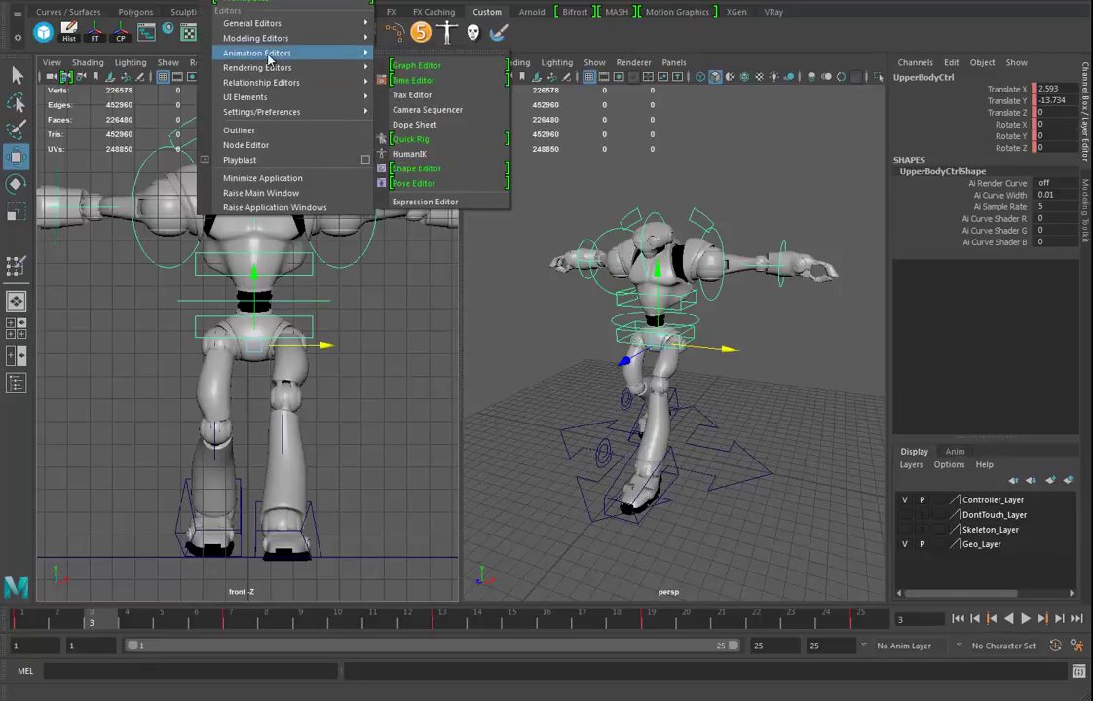
click(447, 73)
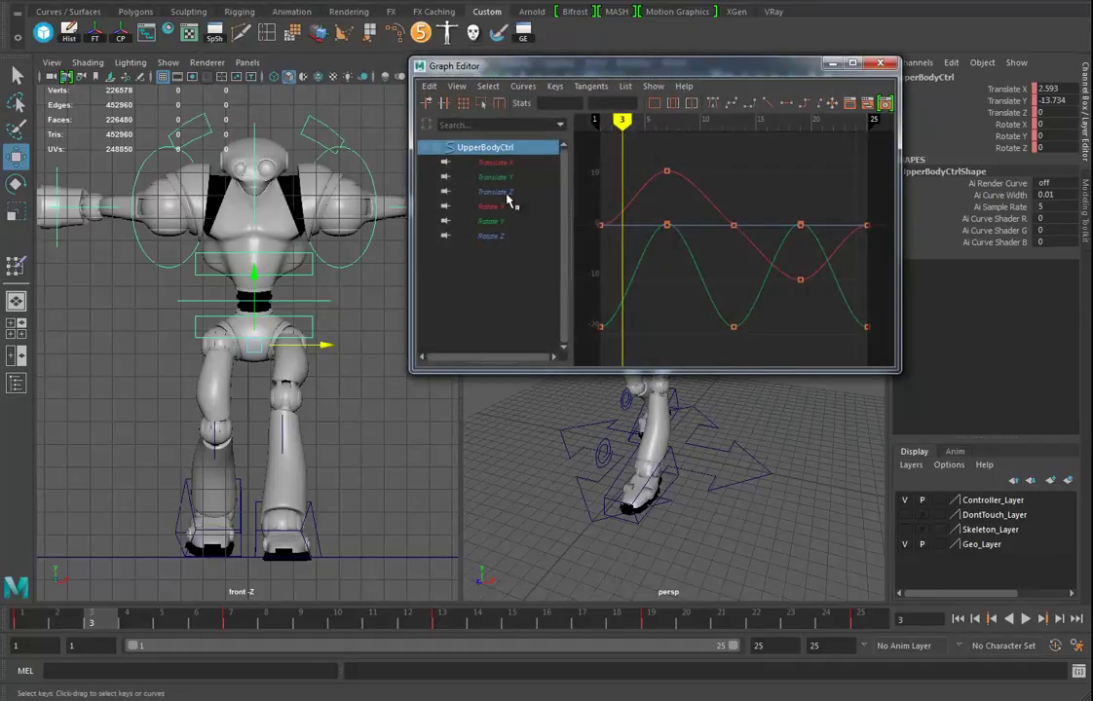
click(495, 163)
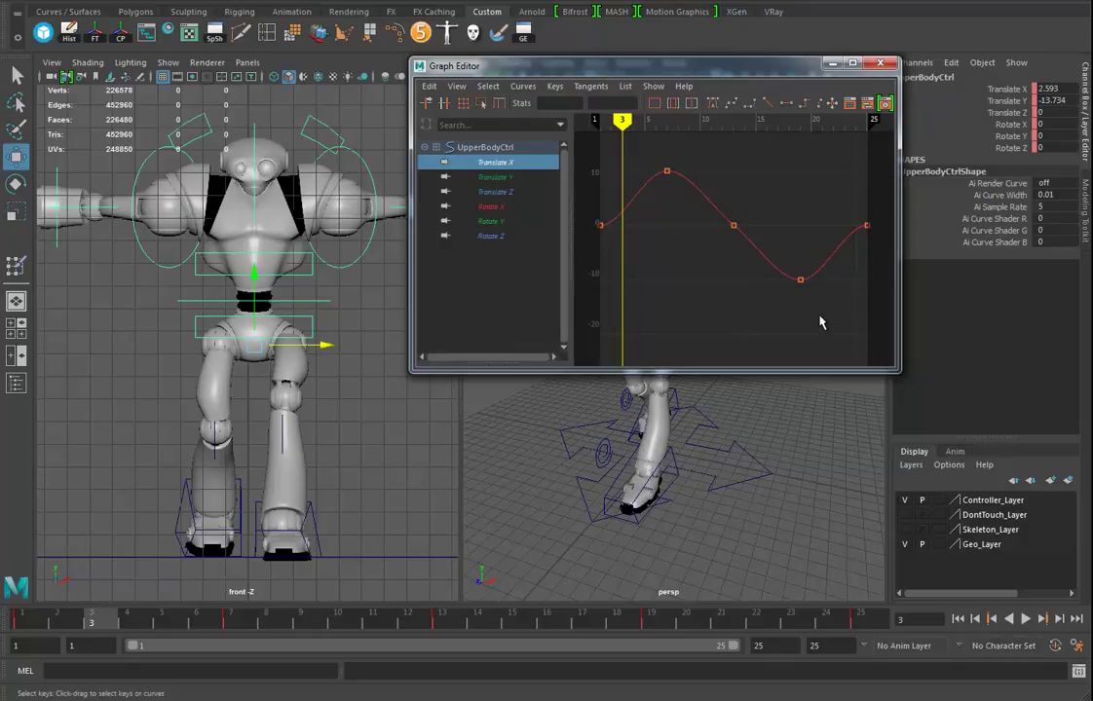
Round the first arc of the Translate X curve by steepening the tangents at frames 1 and 13 and lengthening the one at frame 7
drag(660, 216, 585, 259)
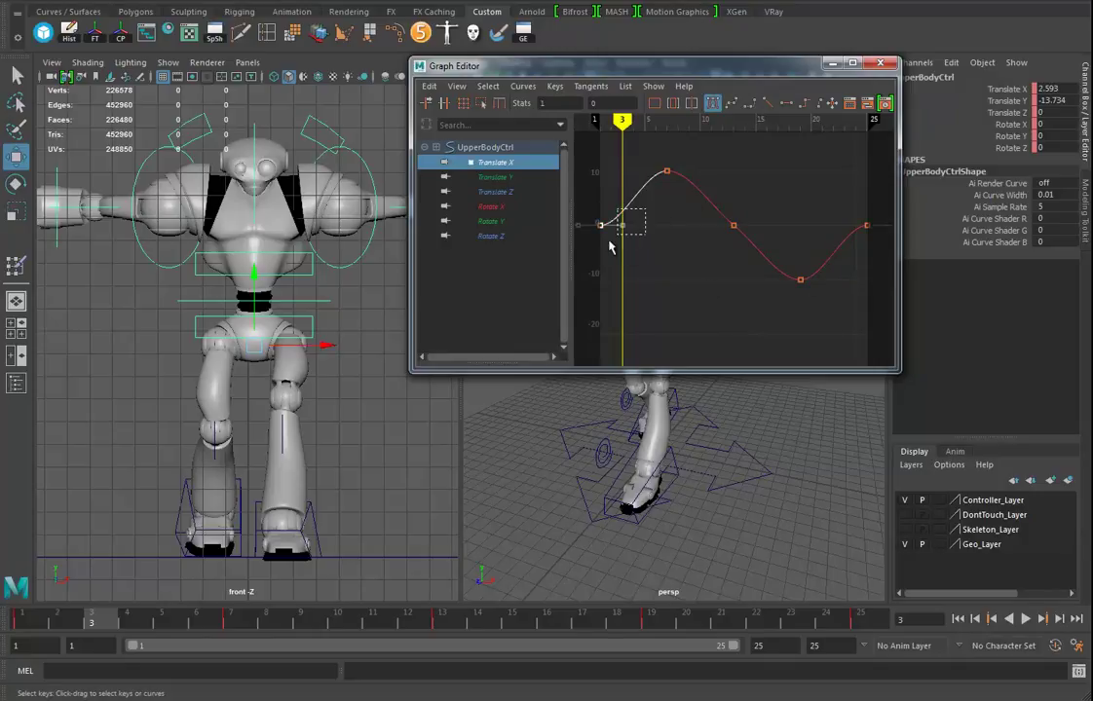
middle_drag(631, 247, 623, 185)
click(666, 173)
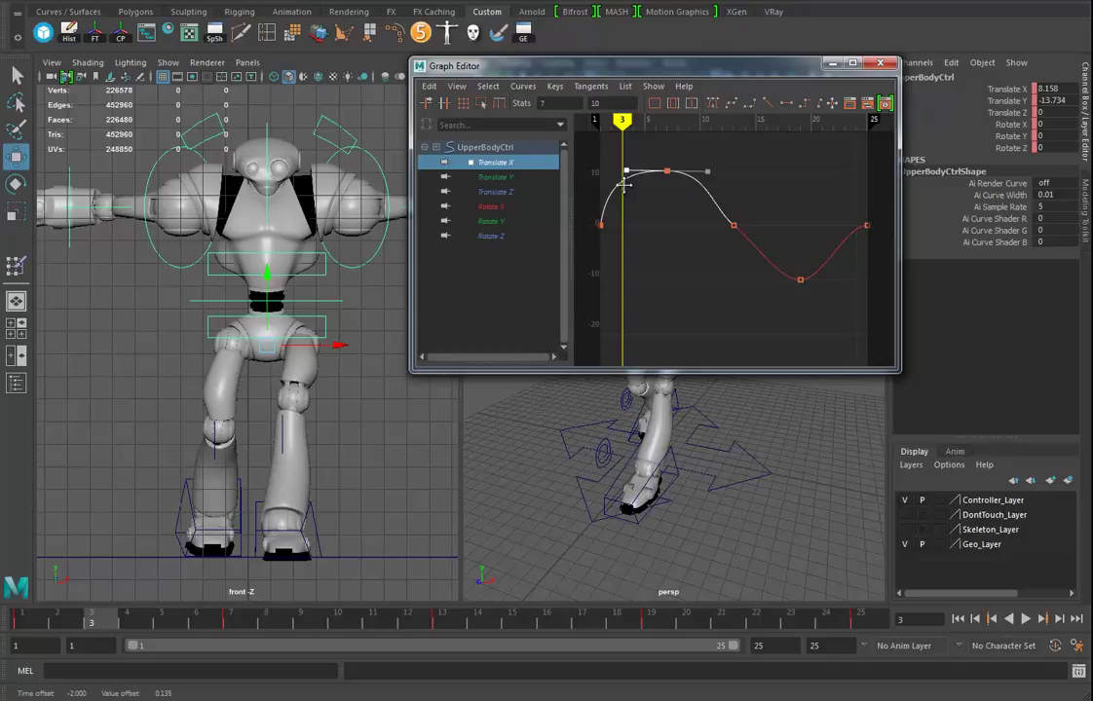
click(733, 223)
mouse_move(707, 215)
middle_down()
mouse_move(697, 230)
mouse_move(709, 209)
mouse_move(712, 218)
middle_up()
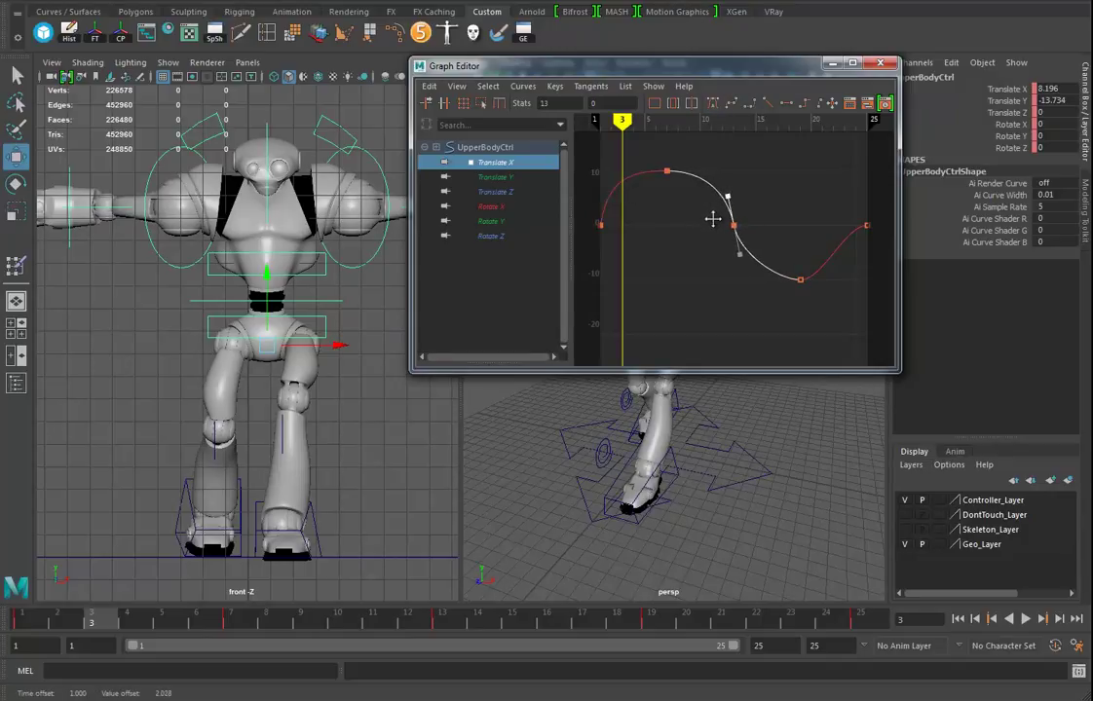
Round the second arc of the Translate X curve by lengthening the tangent at frame 19 and steepening the one at frame 25
drag(780, 299, 817, 259)
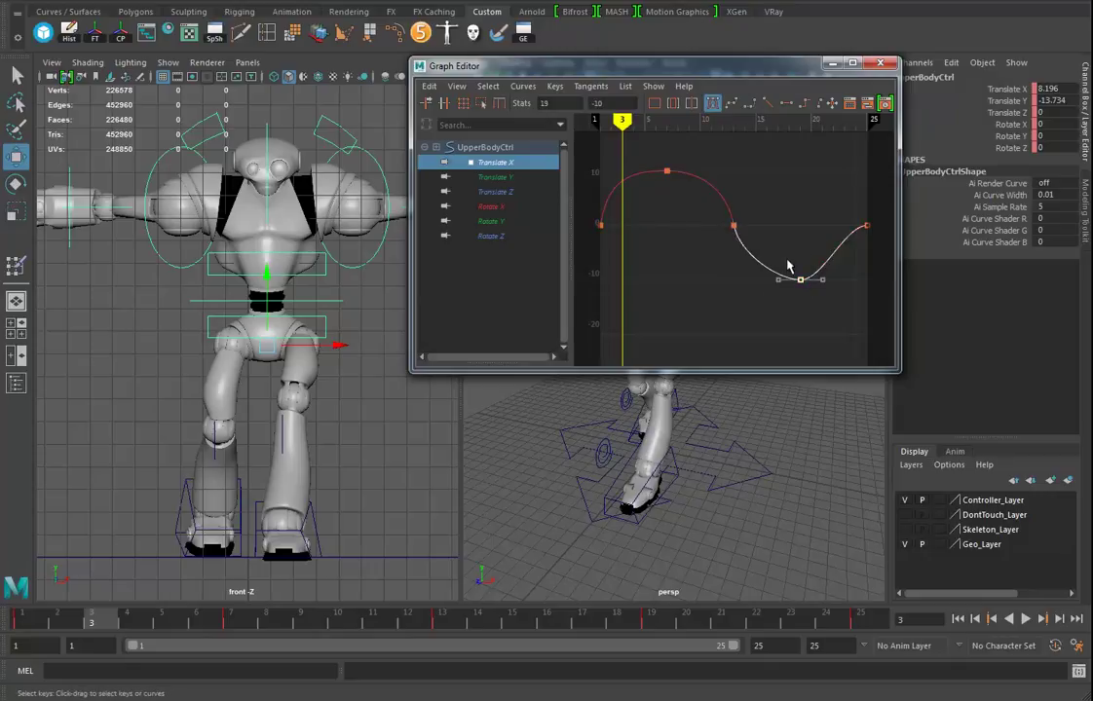
drag(760, 298, 760, 298)
middle_drag(776, 281, 754, 279)
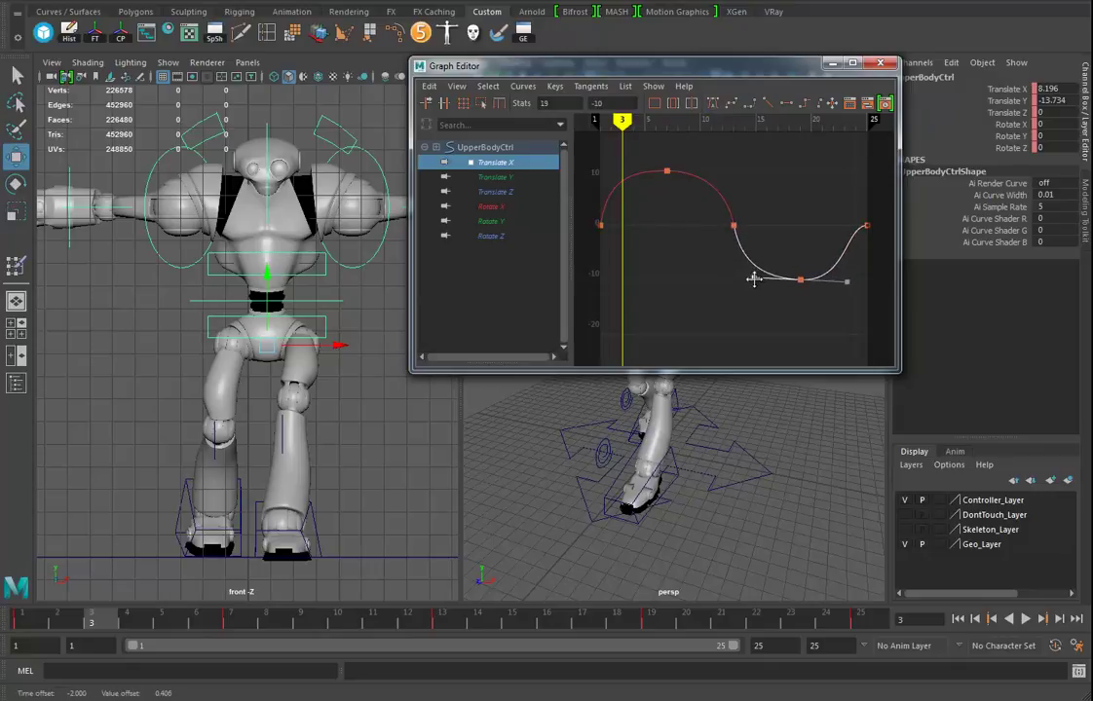
drag(880, 245, 860, 282)
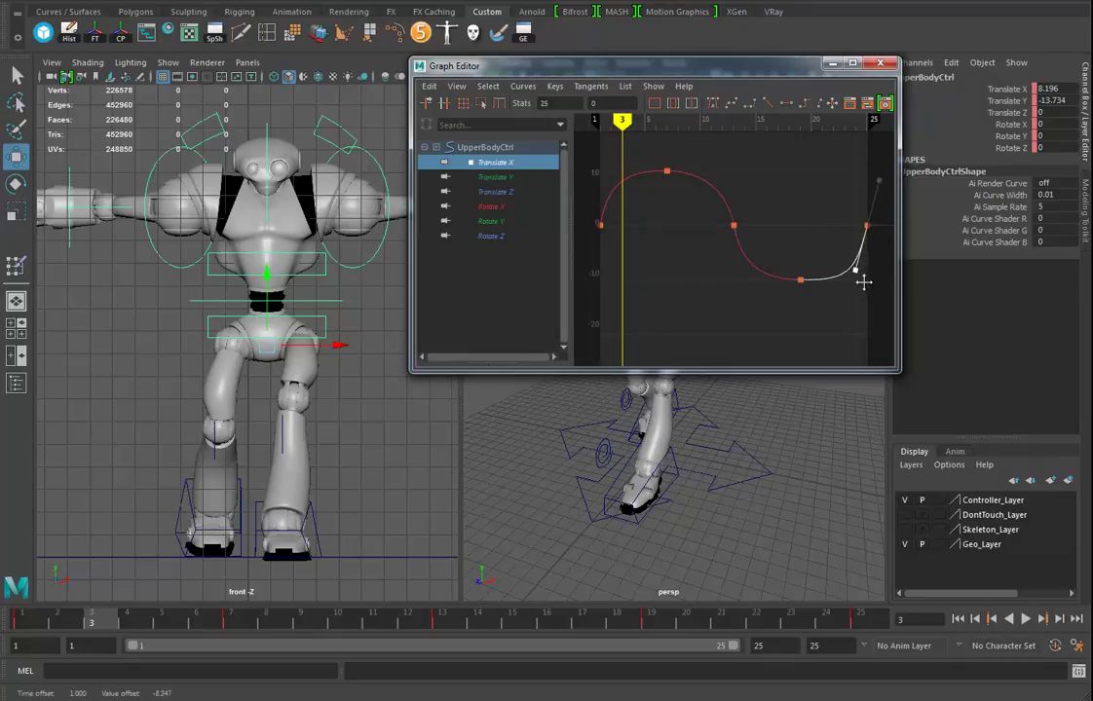
Scale the upper body control's whole Translate X curve vertically to about half its height and play back the reduced sway
key(alt+v)
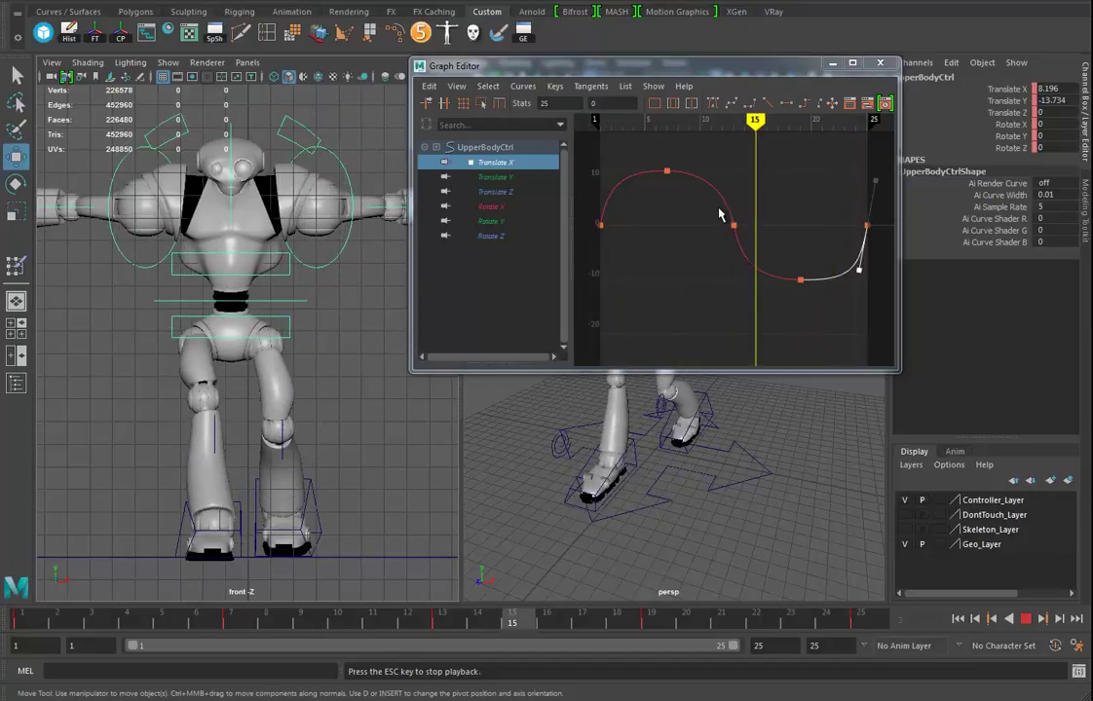
drag(582, 154, 815, 319)
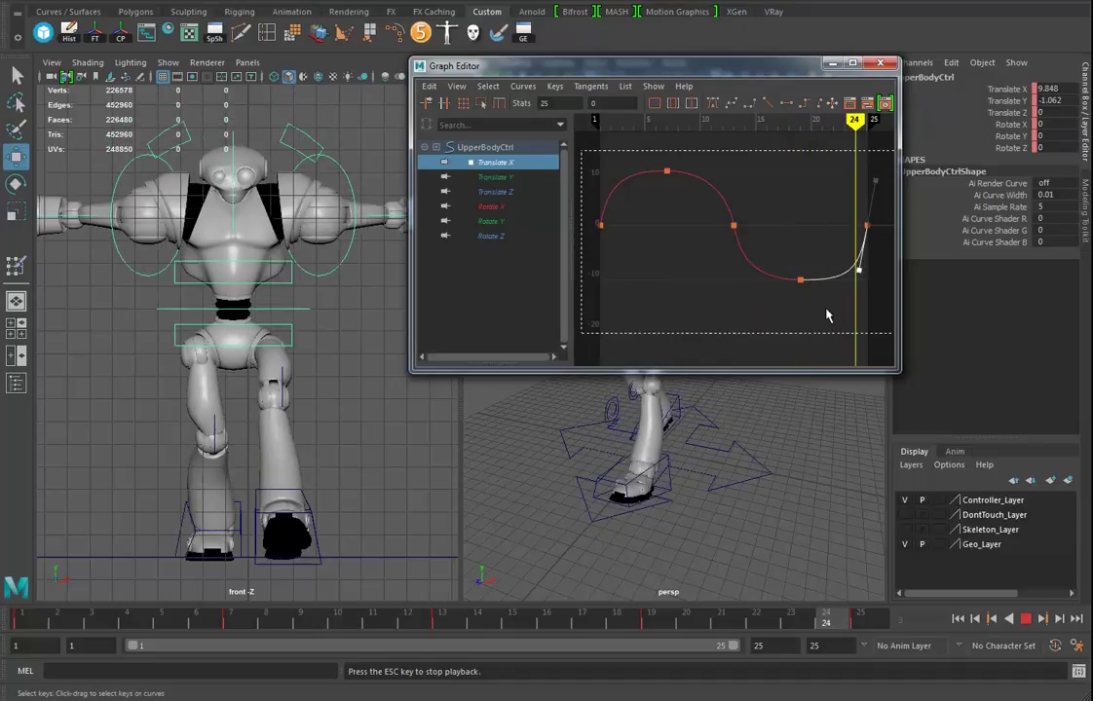
click(1026, 619)
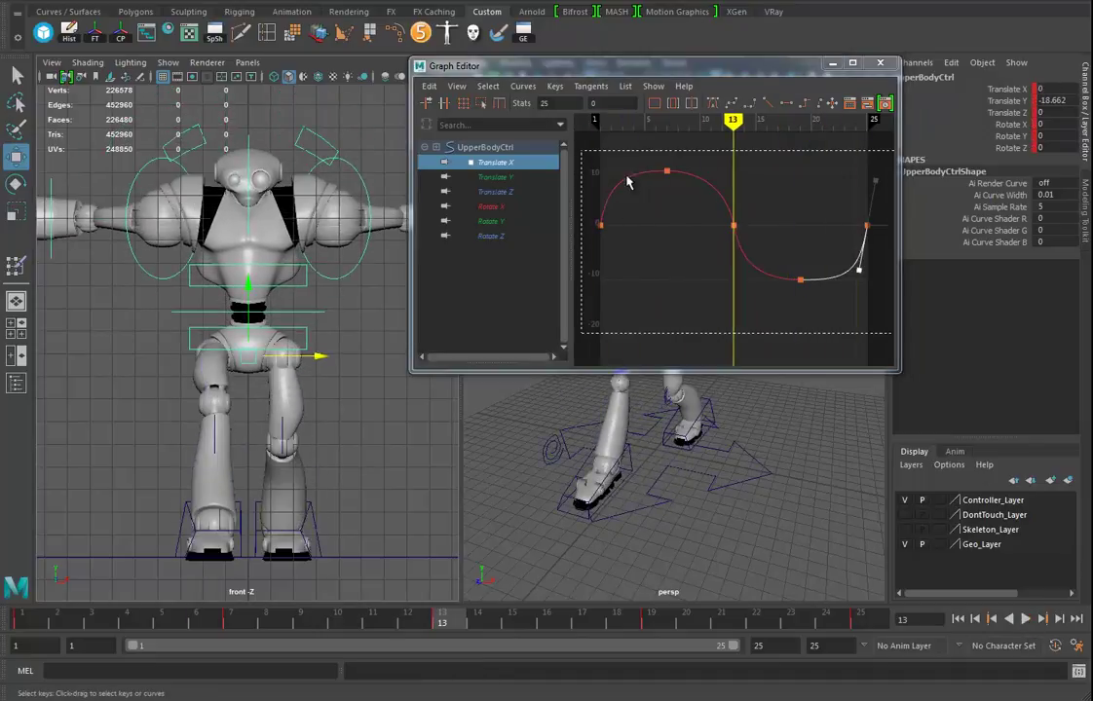
click(588, 141)
drag(585, 146, 895, 371)
click(19, 216)
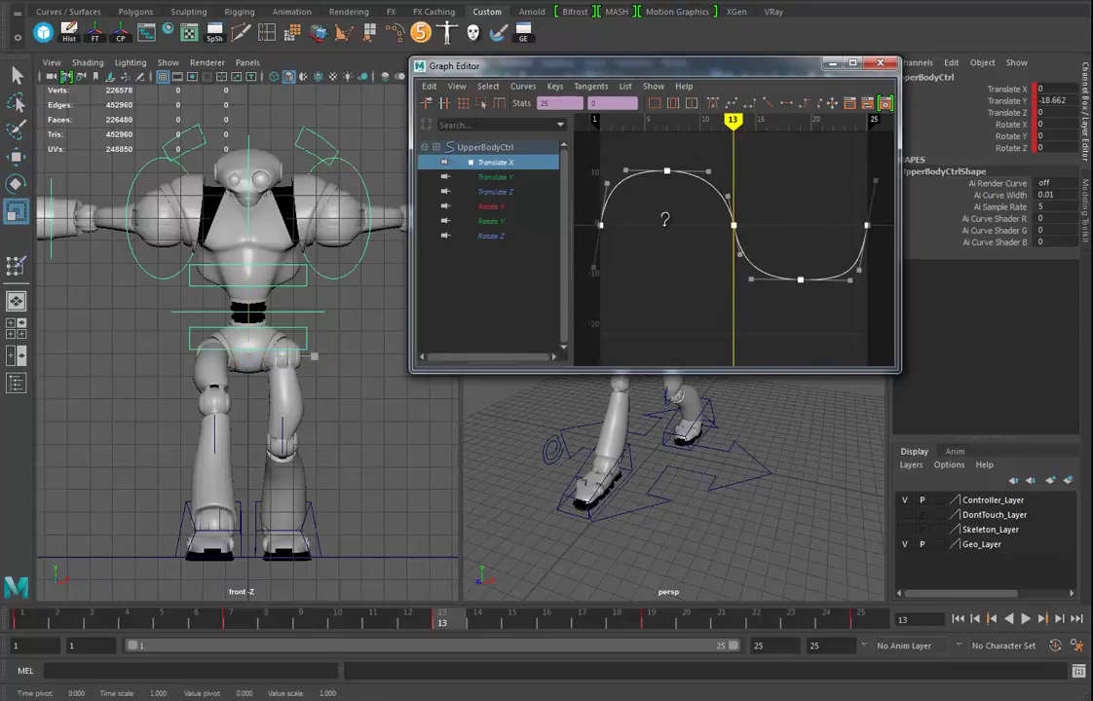
drag(665, 222, 664, 249)
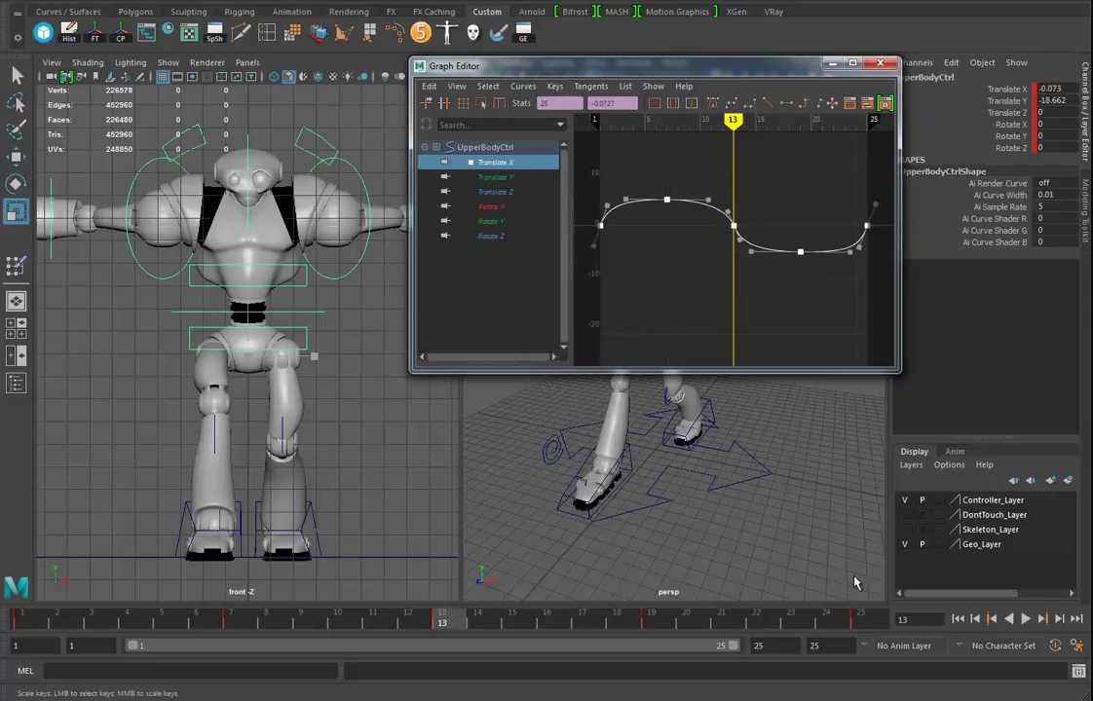
click(1025, 619)
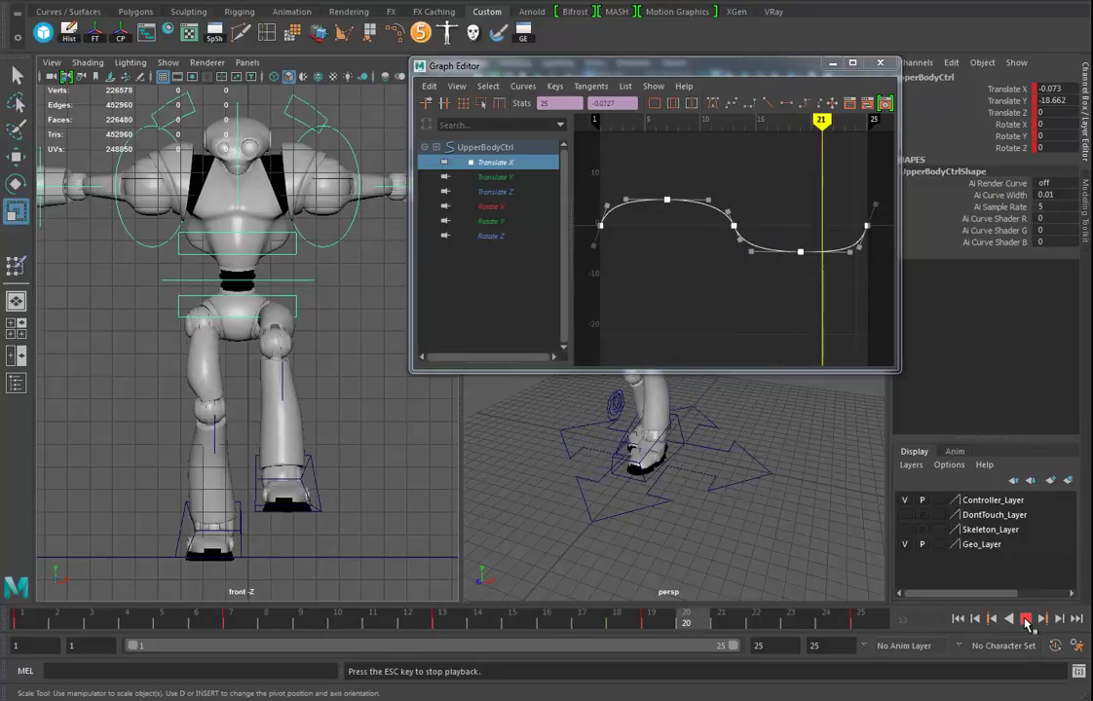
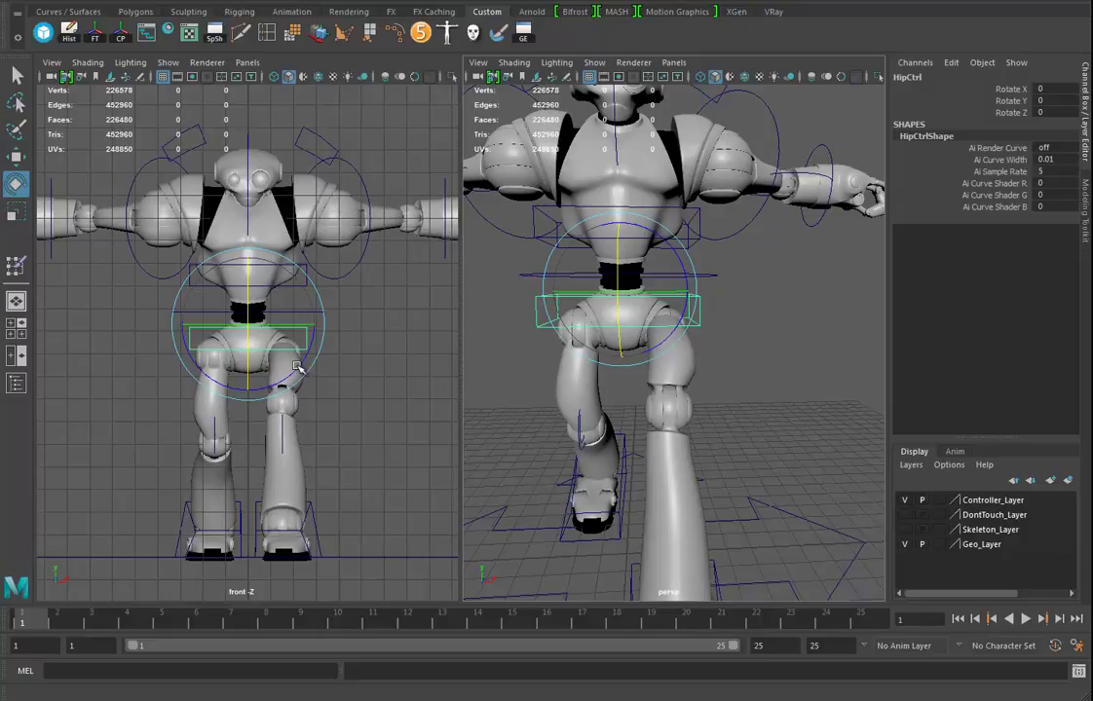
Tilt the hip control to Rotate Z -15 and key that pose at frames 1 and 25
drag(310, 359, 301, 369)
double_click(1066, 111)
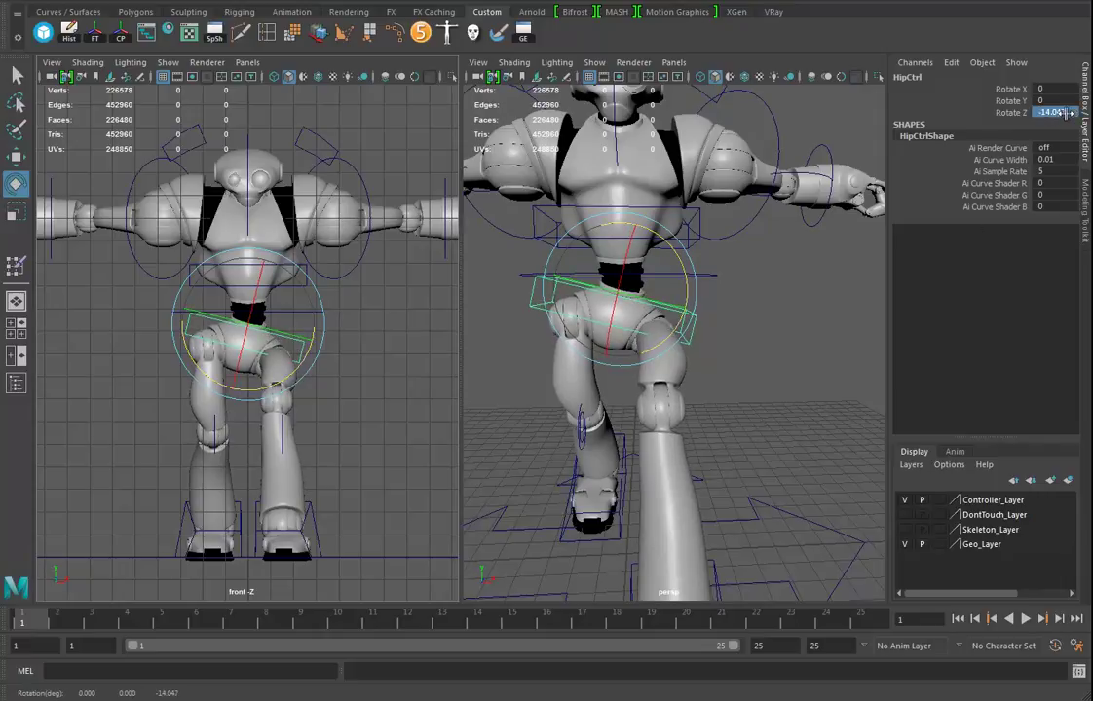
text(-15)
key(Return)
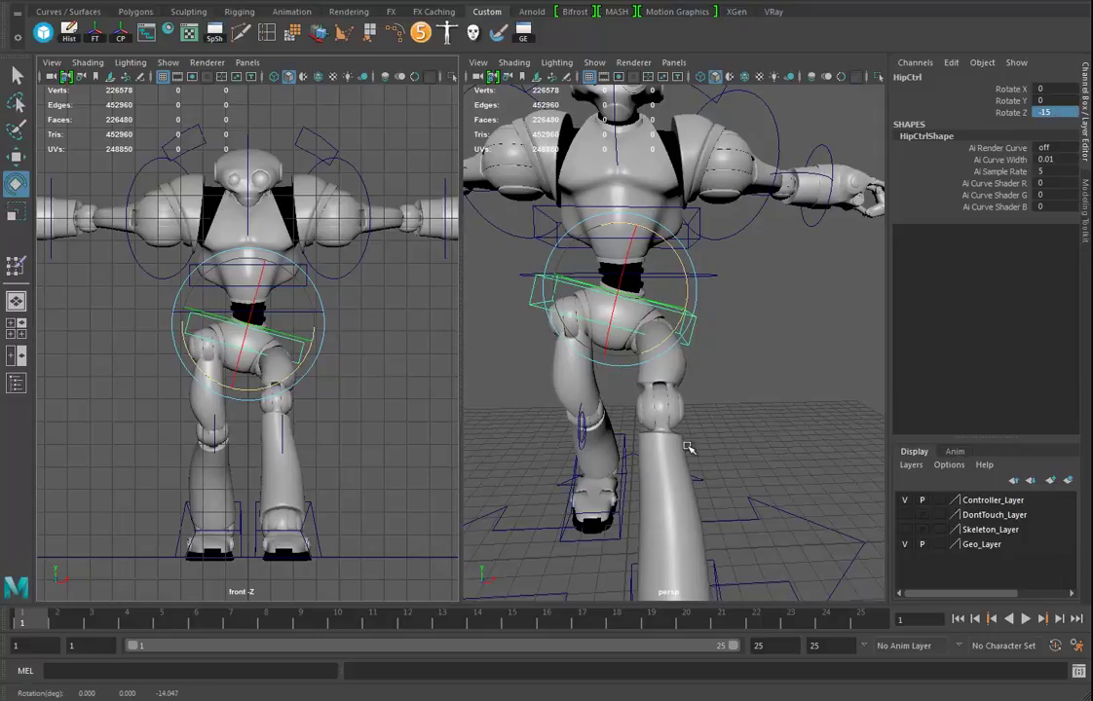
alt+drag(687, 447, 628, 379)
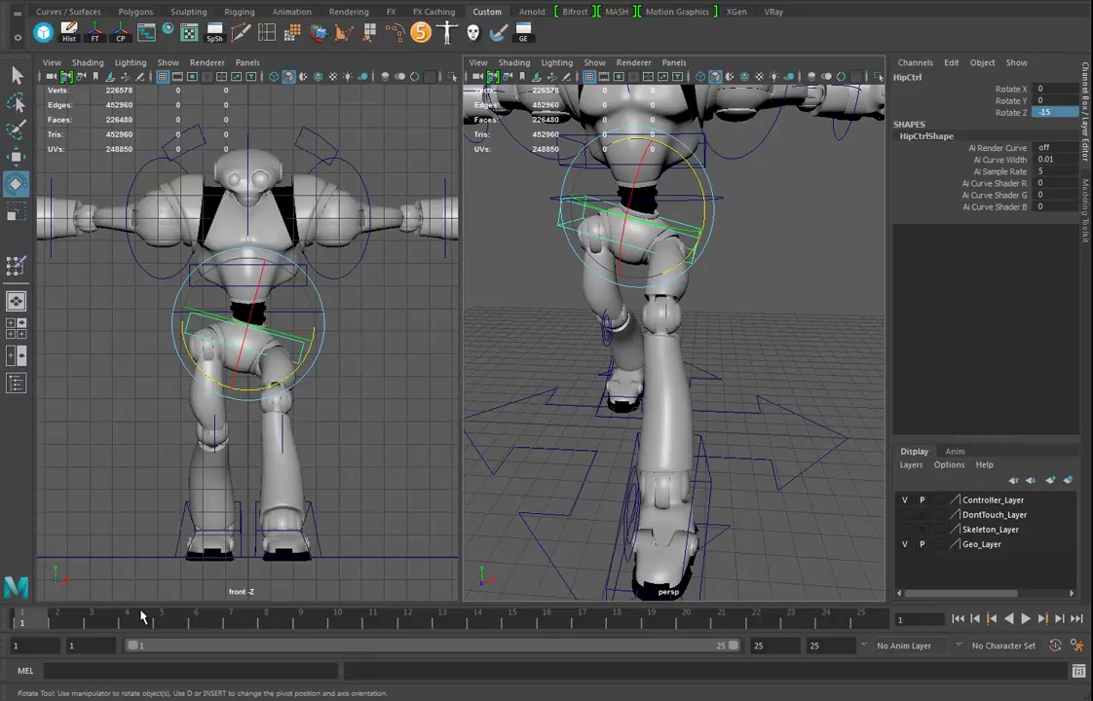
key(s)
click(857, 615)
Tilt the hip control the opposite way to Rotate Z 15 at frame 13, key it, and play back the hip motion
click(440, 619)
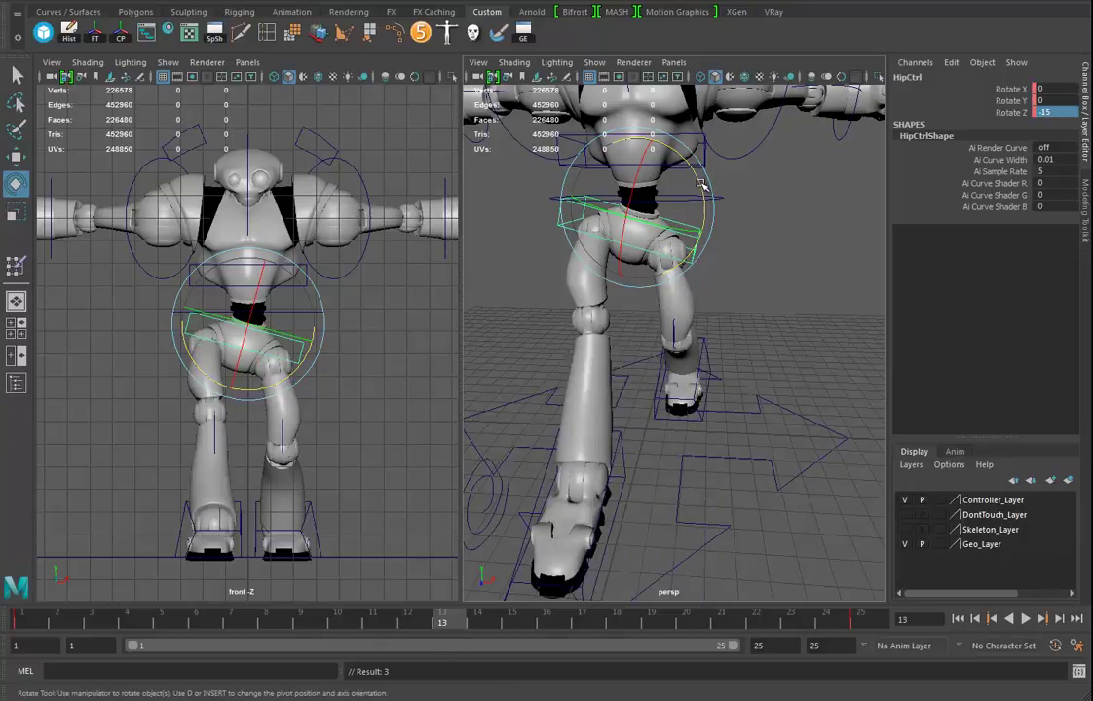
drag(699, 183, 678, 156)
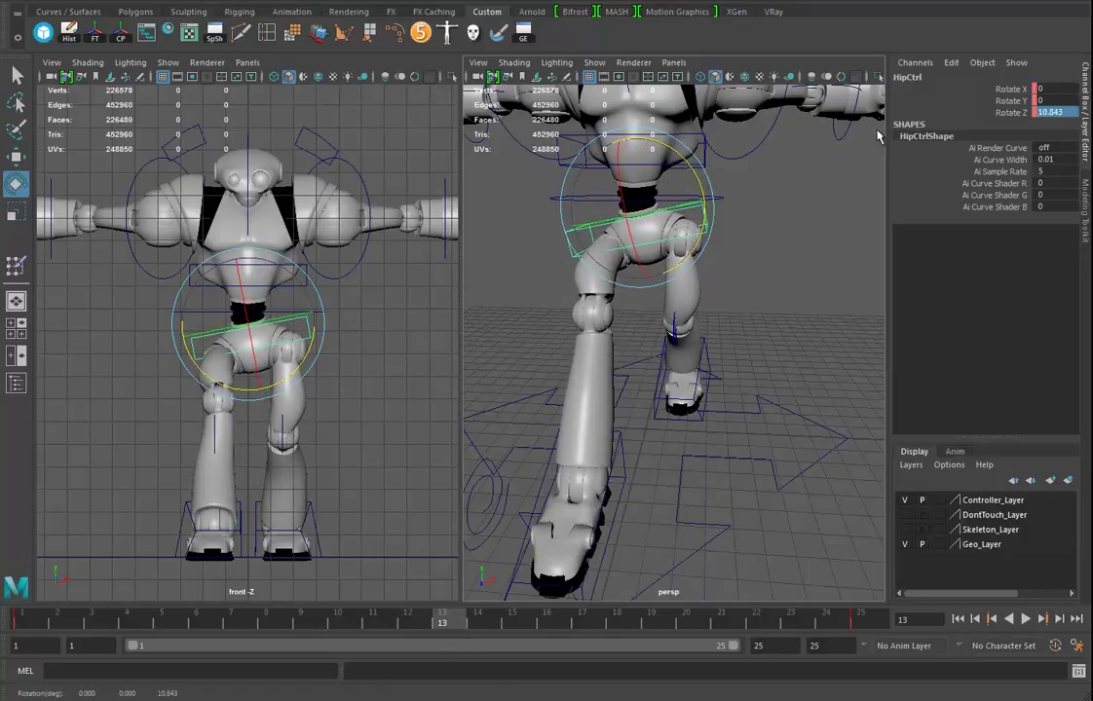
text(9)
key(Return)
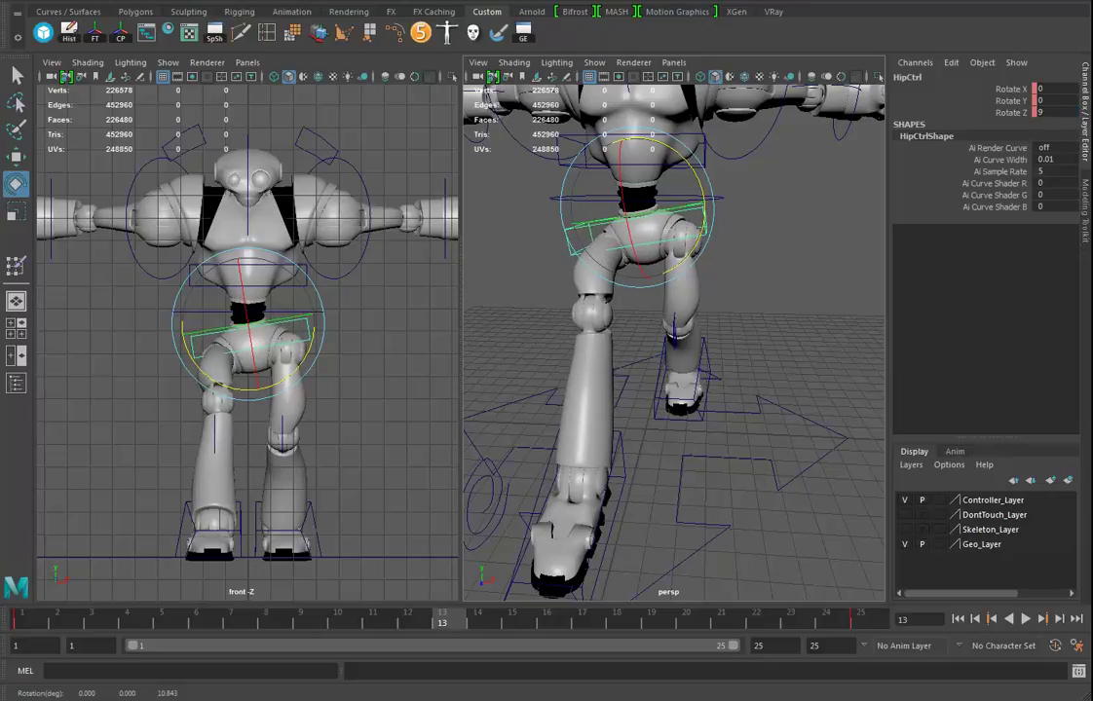
double_click(1057, 113)
text(15)
key(Return)
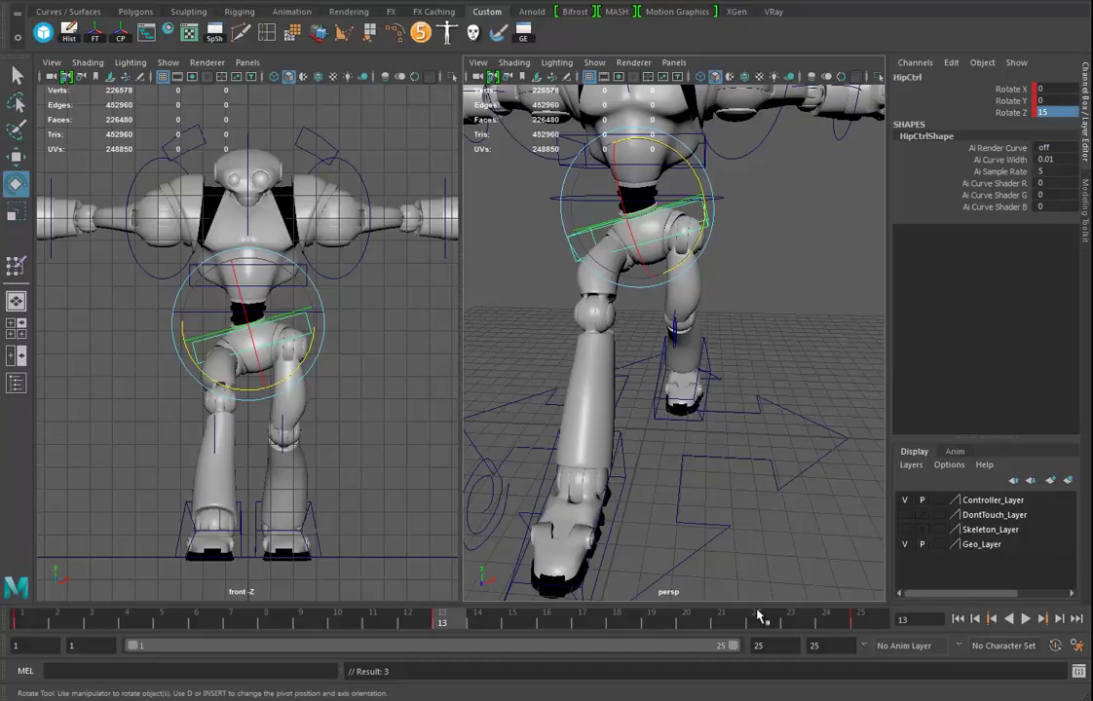
click(1025, 618)
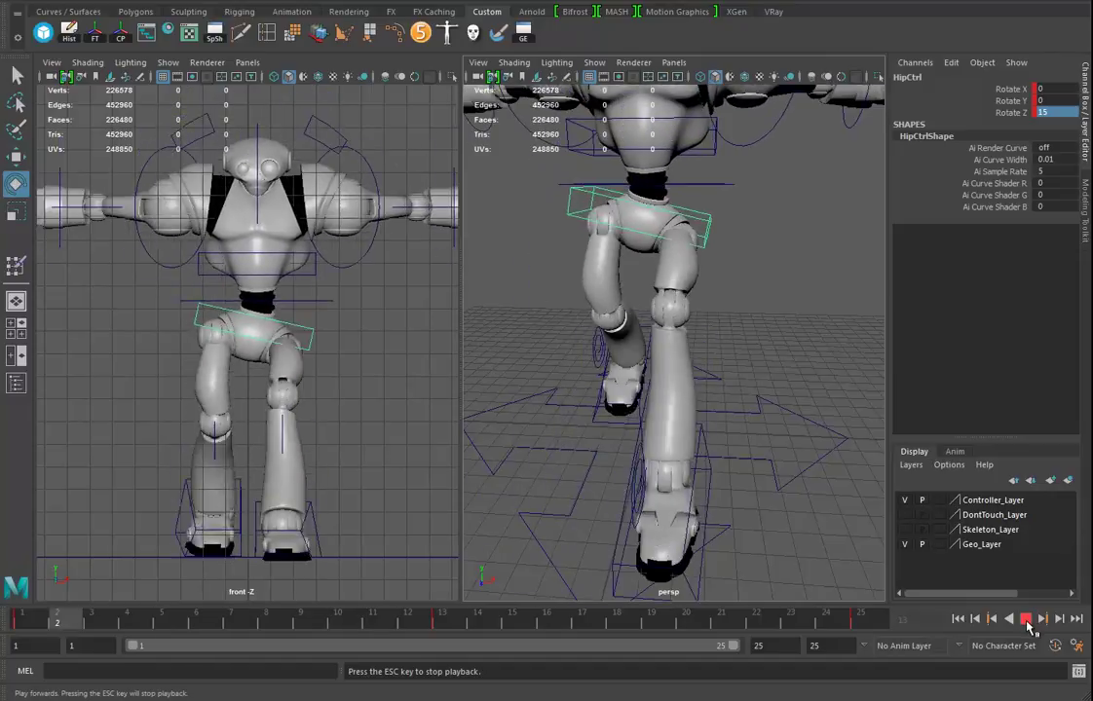
click(1022, 618)
Set the hip control to Rotate Z 10 at frame 3 and key it
click(30, 619)
drag(29, 619, 93, 620)
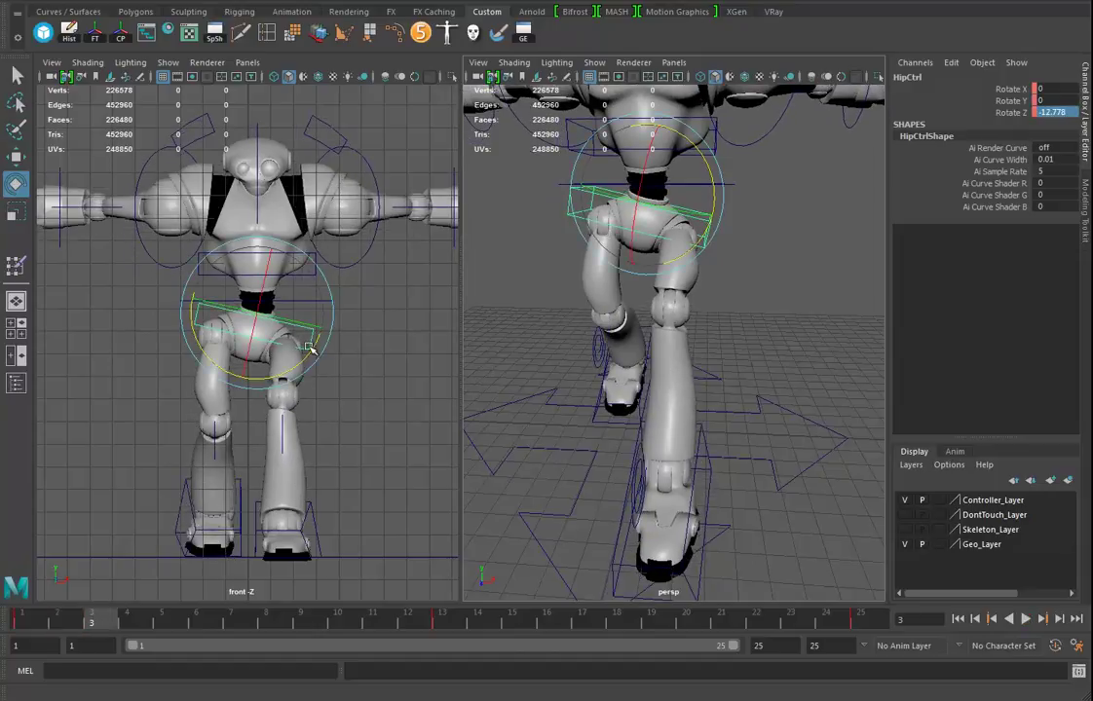
drag(305, 357, 319, 336)
key(ctrl+z)
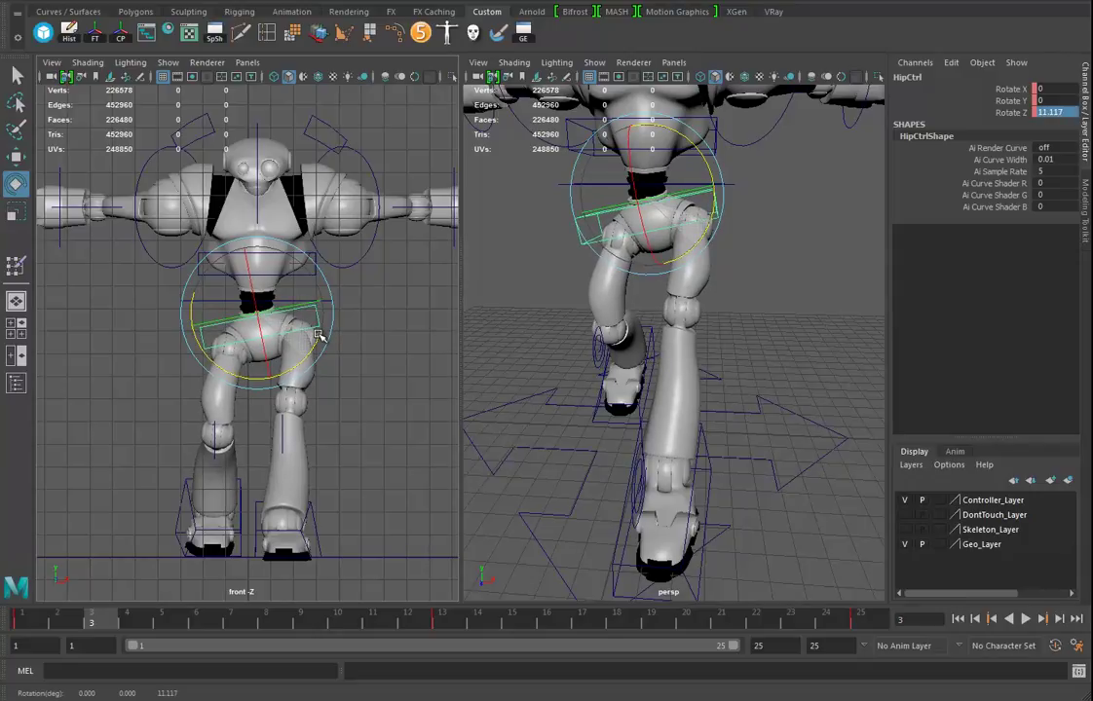
double_click(1073, 112)
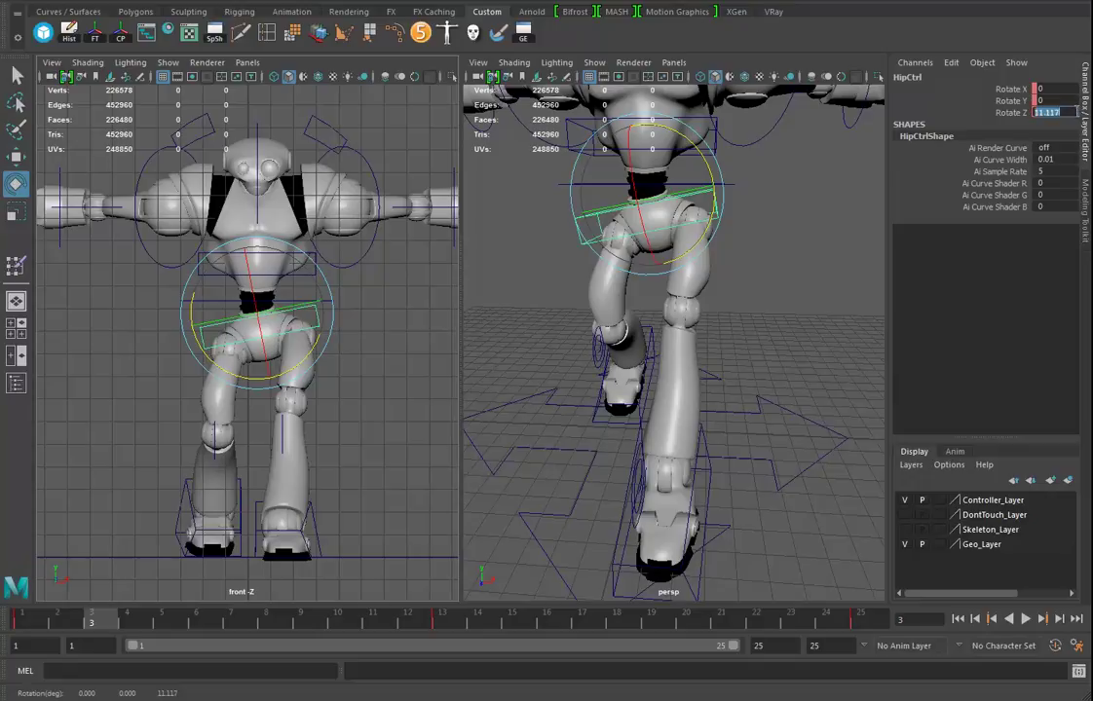
key(Return)
key(s)
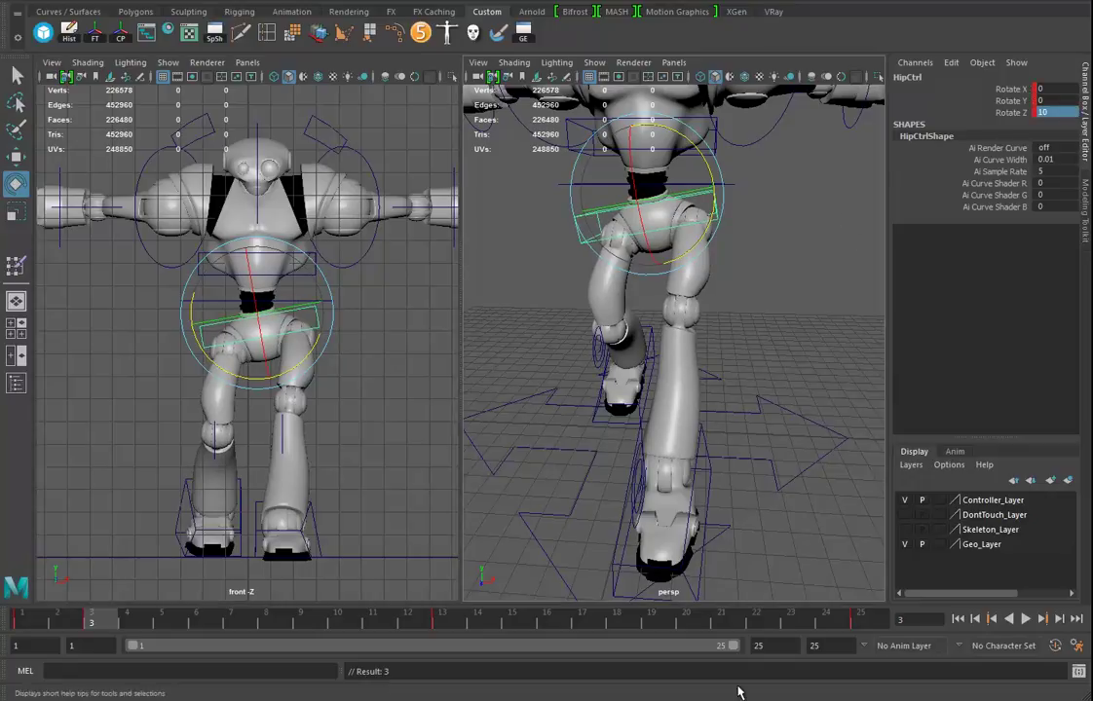
Set the hip control to Rotate Z -10 at frame 15, key it, and play back the cycle
drag(425, 635, 513, 623)
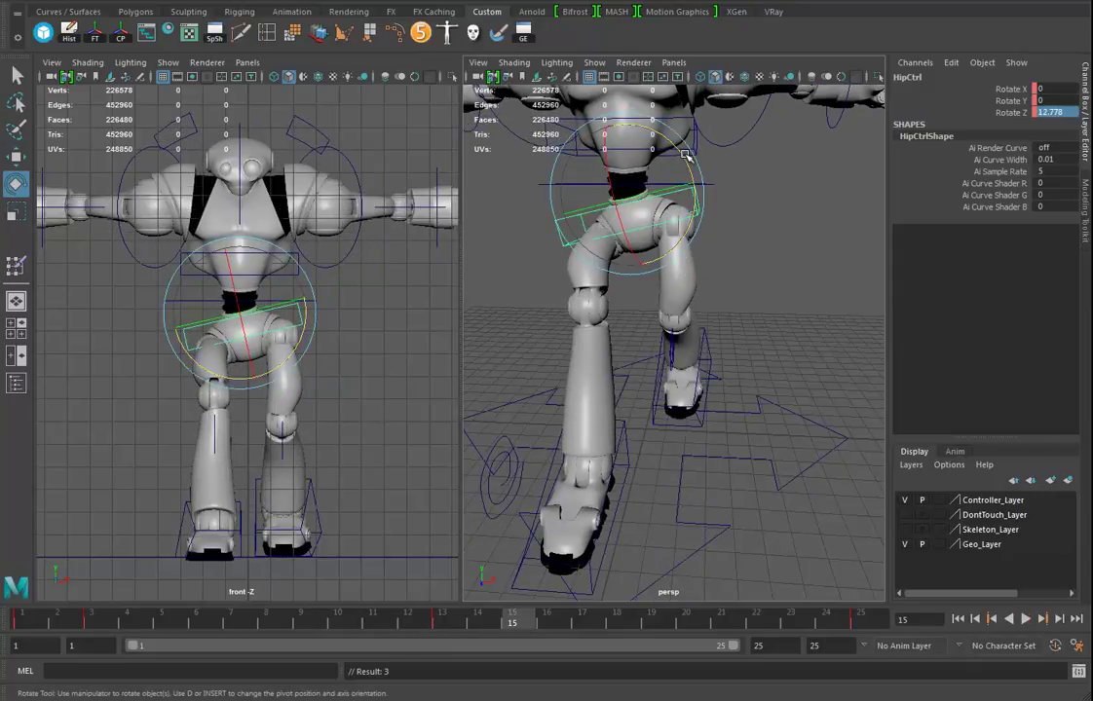
drag(684, 154, 697, 180)
click(1072, 112)
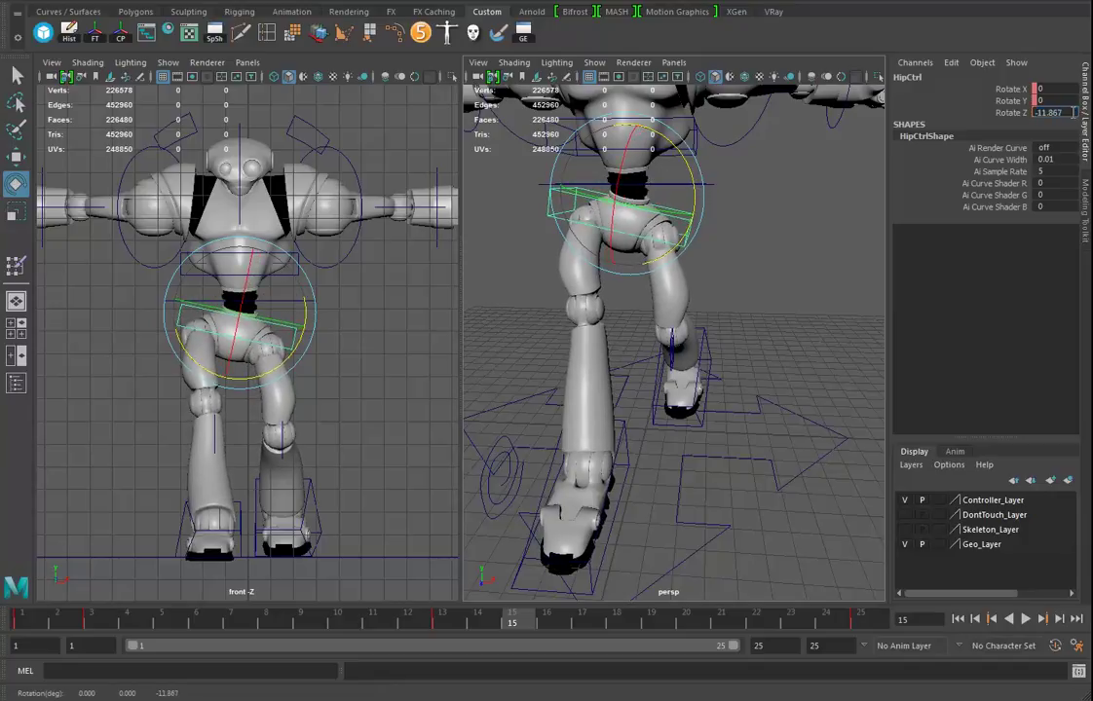
text(-10)
key(Return)
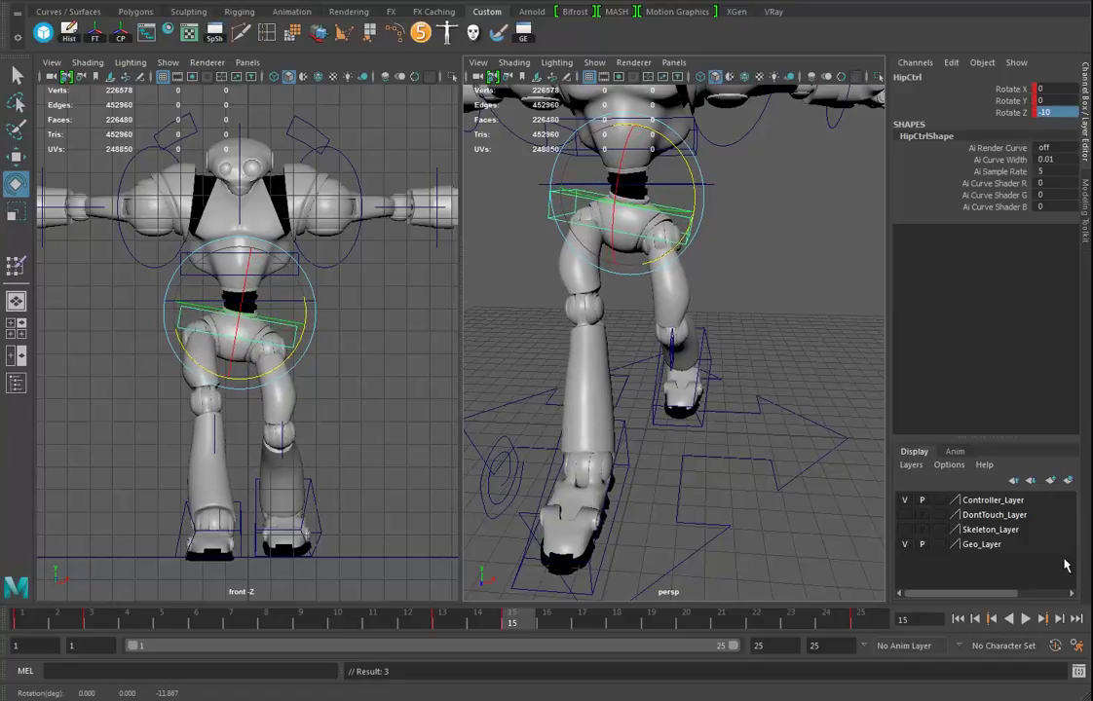
click(1026, 620)
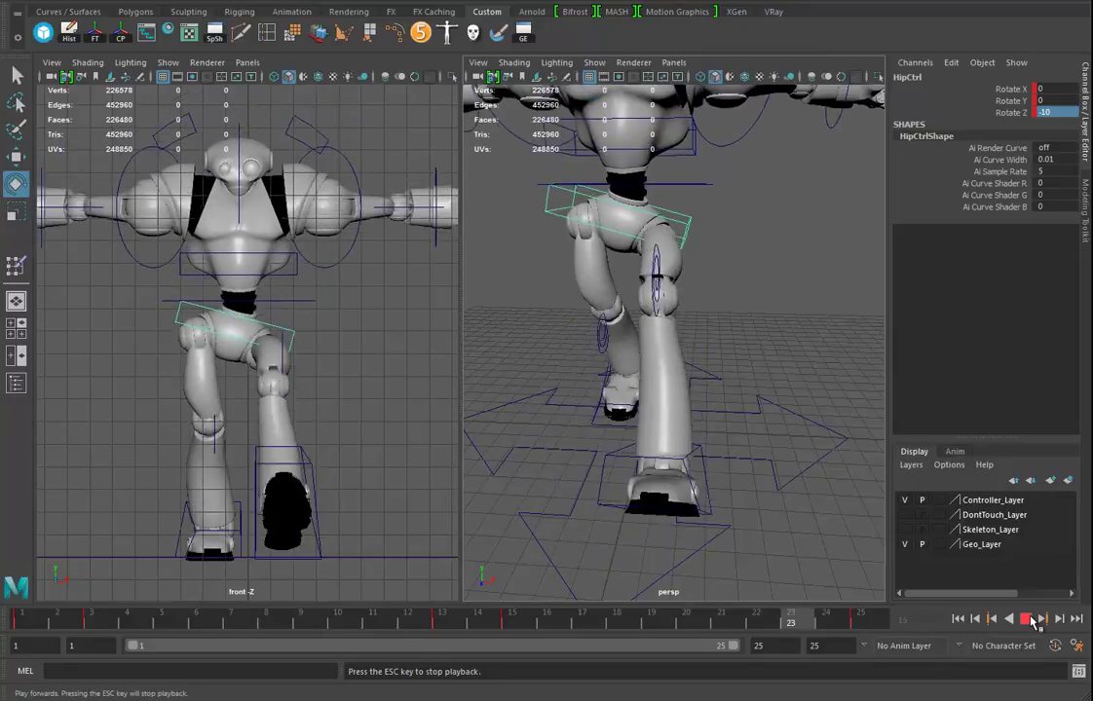
click(1032, 620)
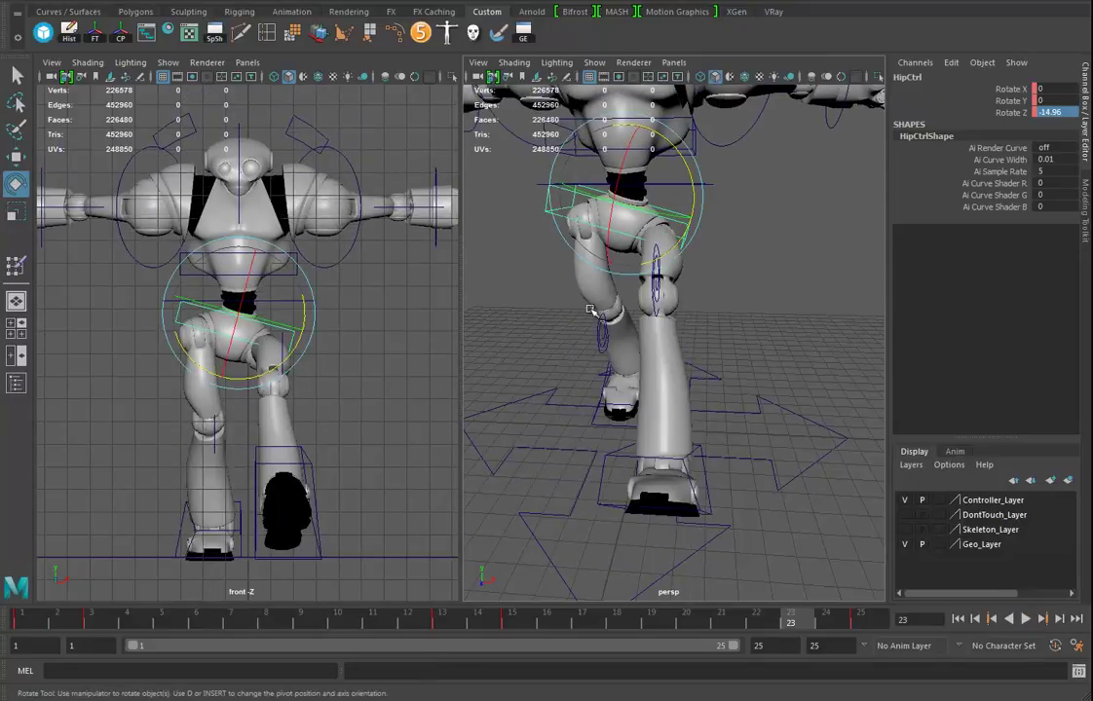
Twist the hip control to Rotate Y -15 at frame 1 and key the same pose at frames 1 and 25
alt+drag(560, 370, 594, 391)
click(34, 622)
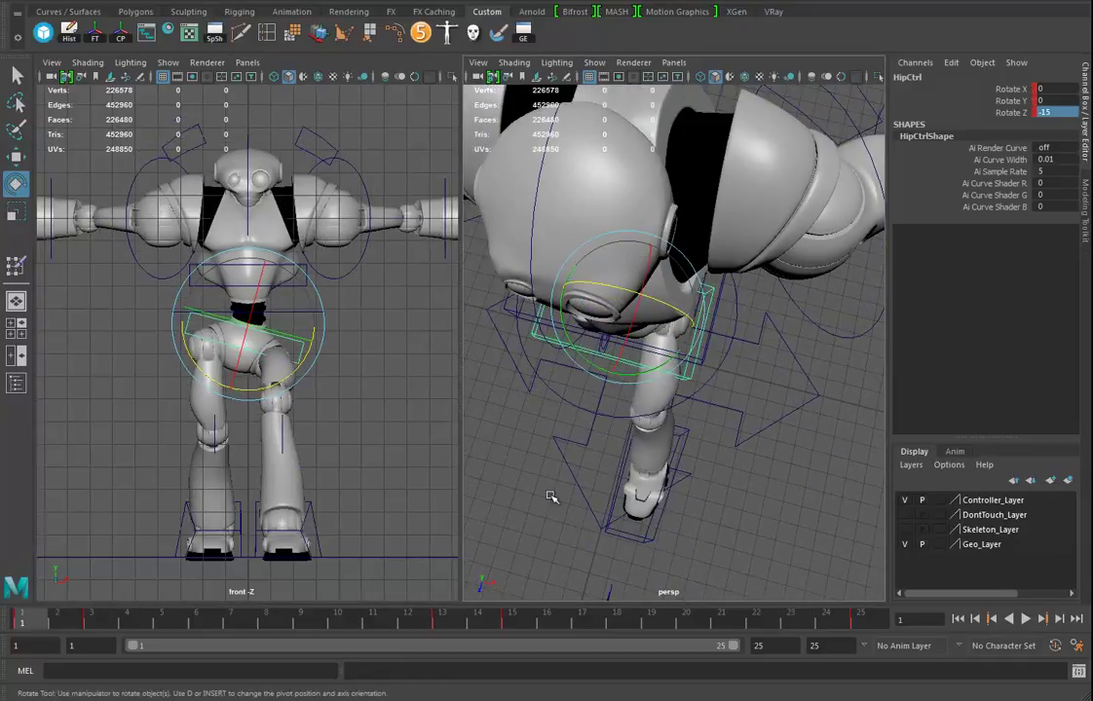
alt+drag(770, 407, 686, 360)
click(1066, 101)
click(1070, 101)
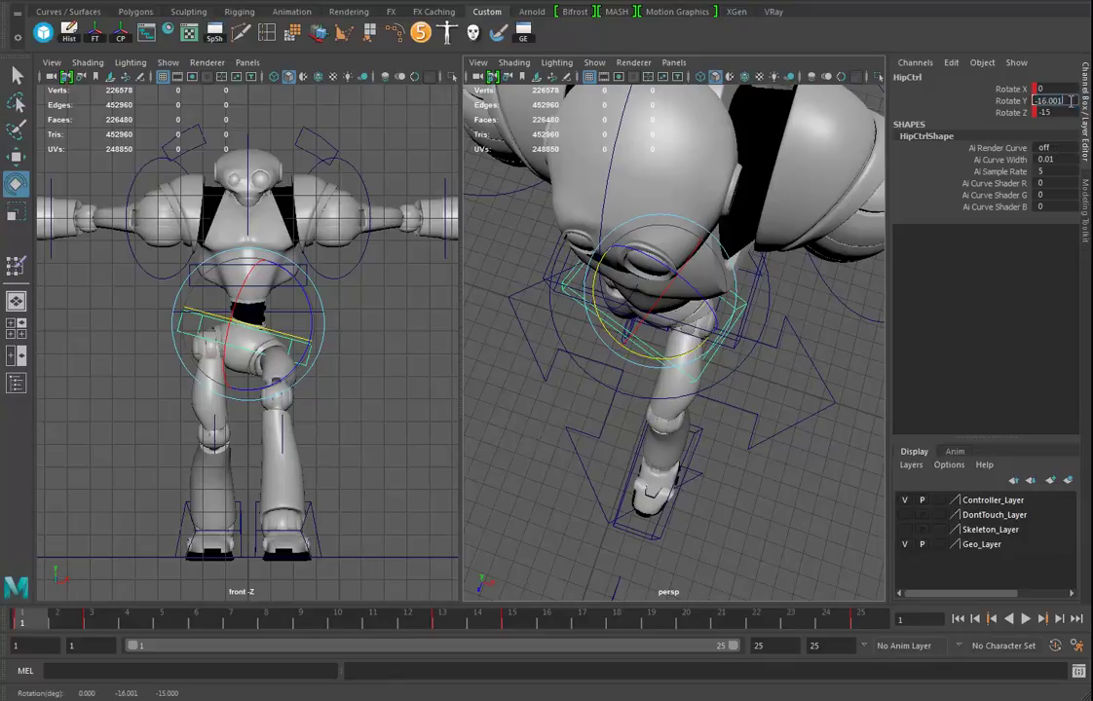
key(Return)
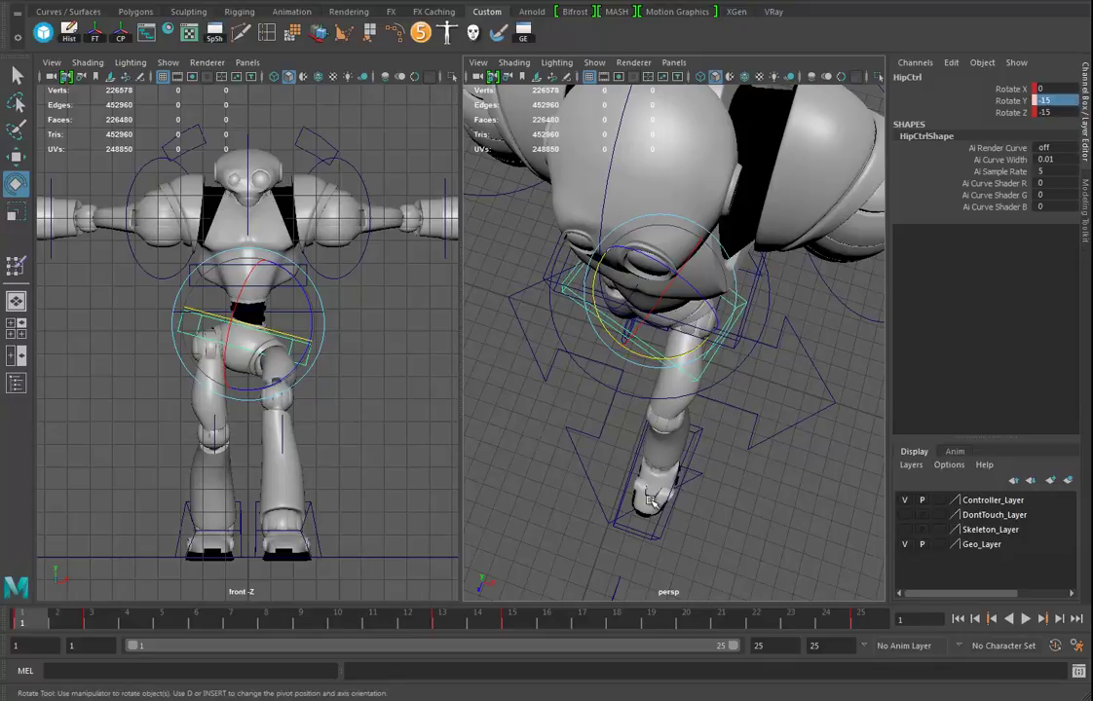
key(s)
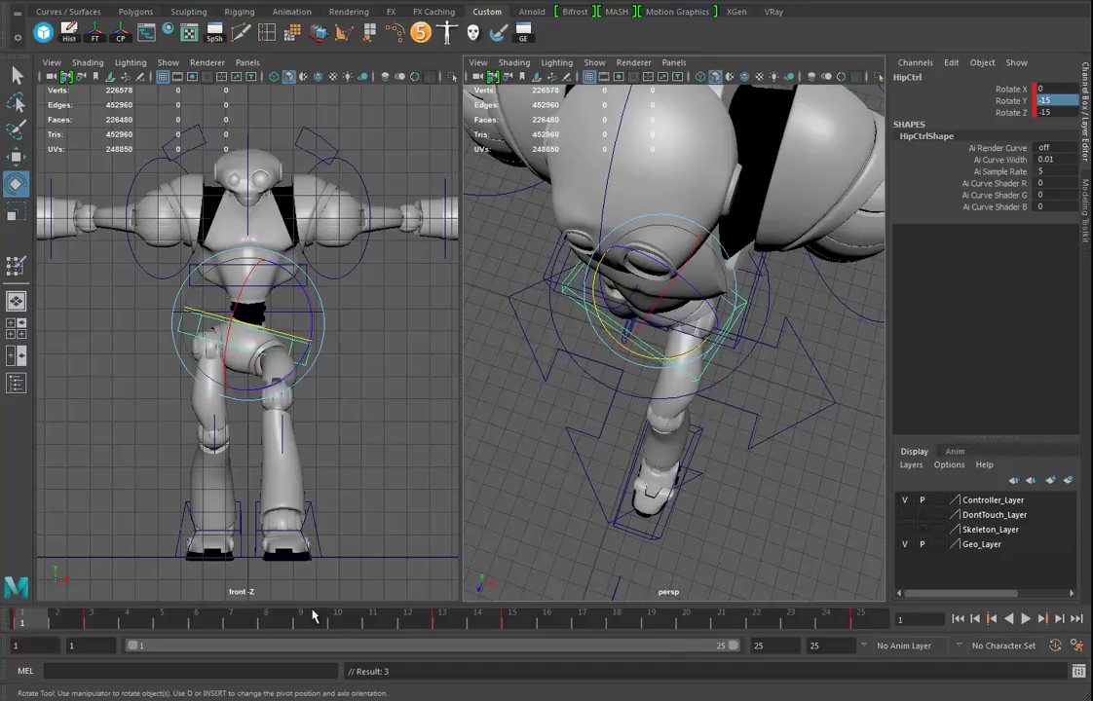
click(864, 623)
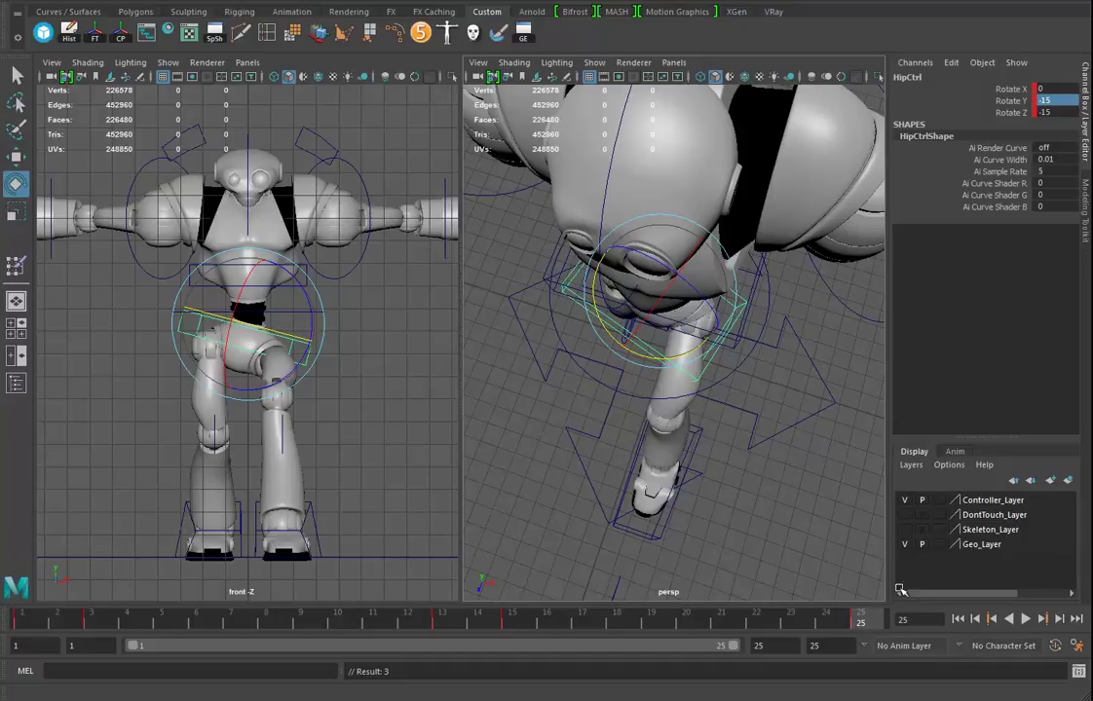
Twist the hip control to Rotate Y 15 at frame 13 and key it
click(447, 627)
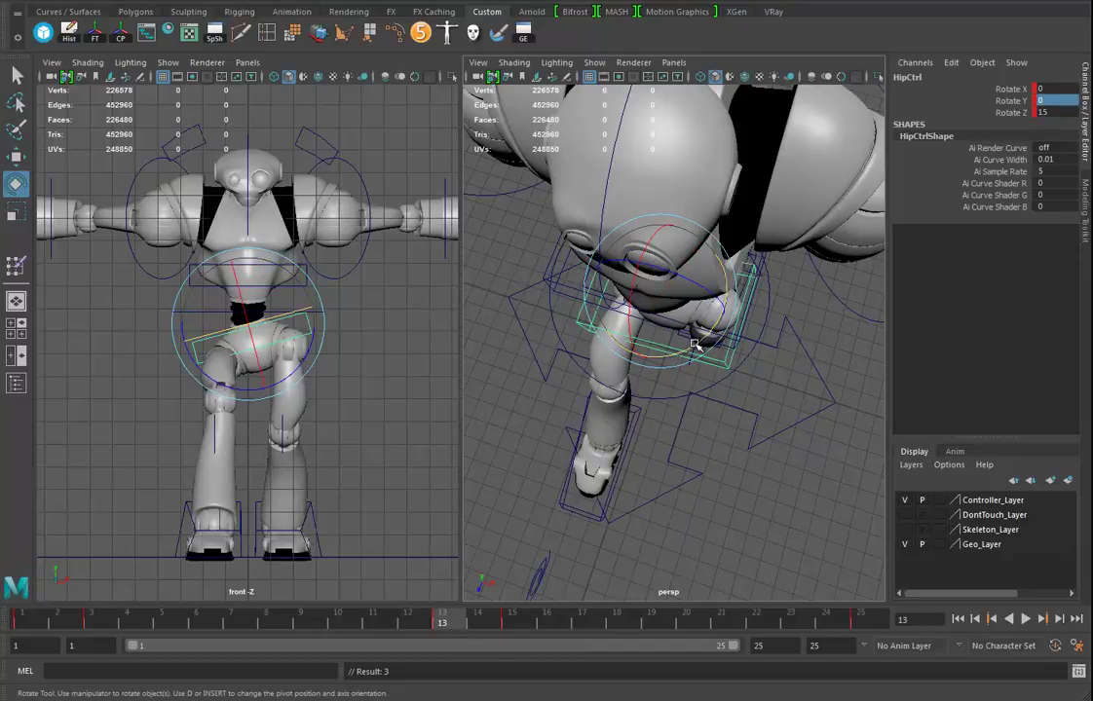
drag(694, 345, 708, 329)
click(1054, 99)
click(1071, 99)
text(15)
key(Return)
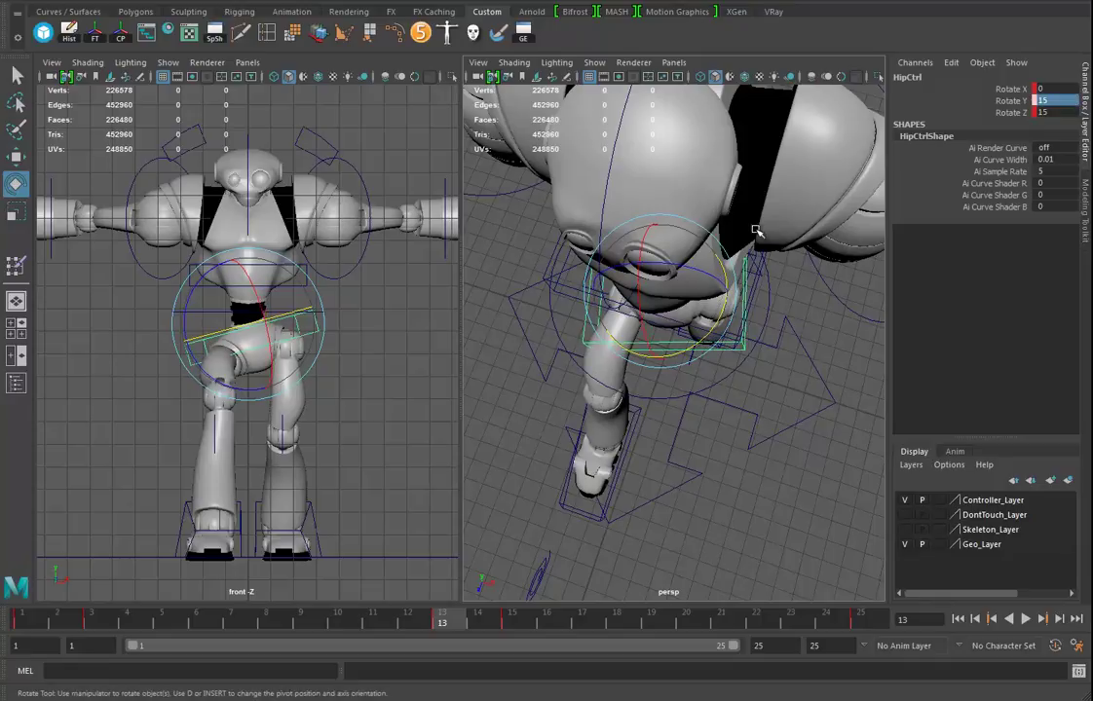
key(s)
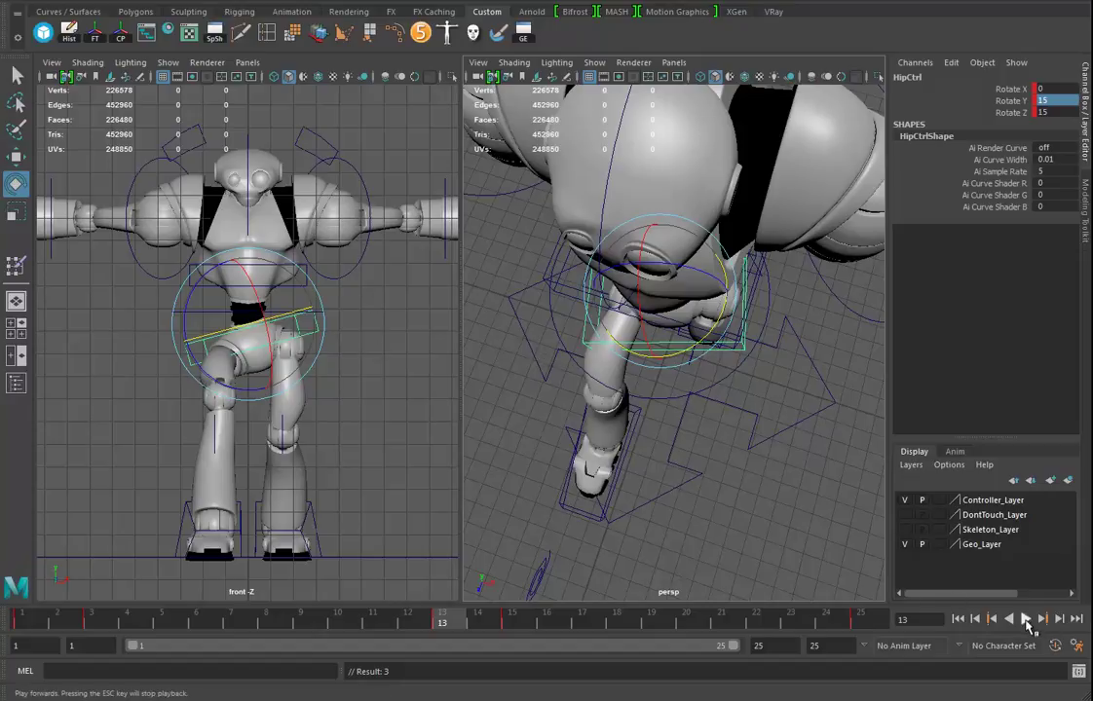
Scale the hip control's Rotate Y and Rotate Z curves down to extremes of about 7 while checking the playback
key(alt+v)
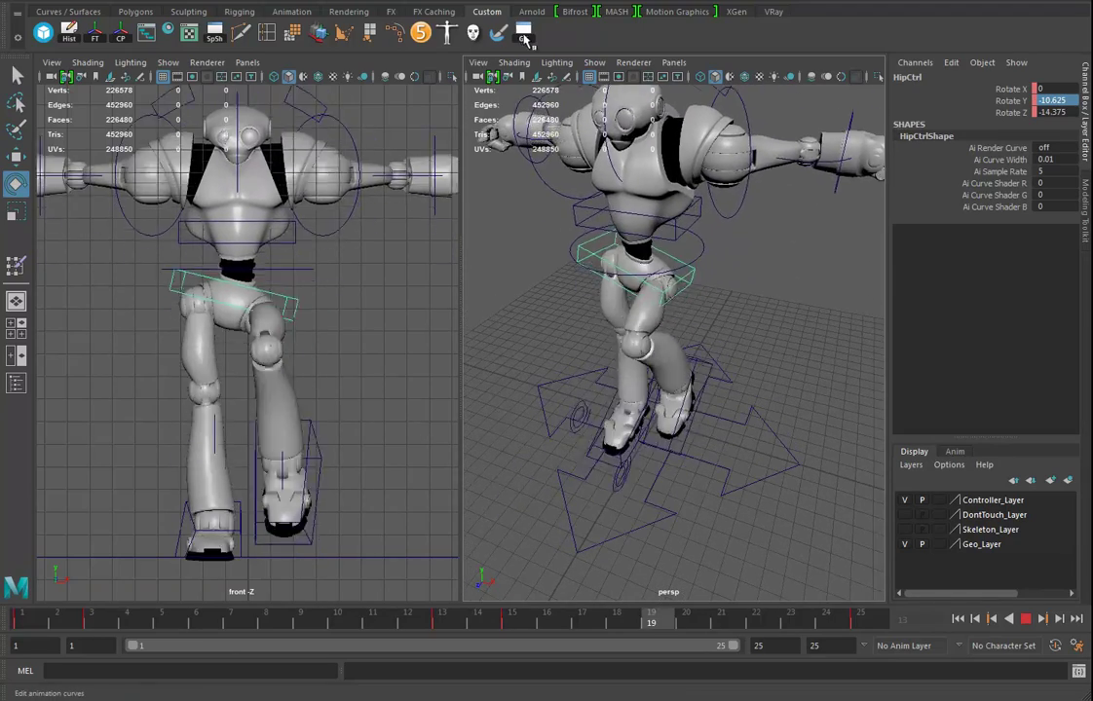
click(522, 35)
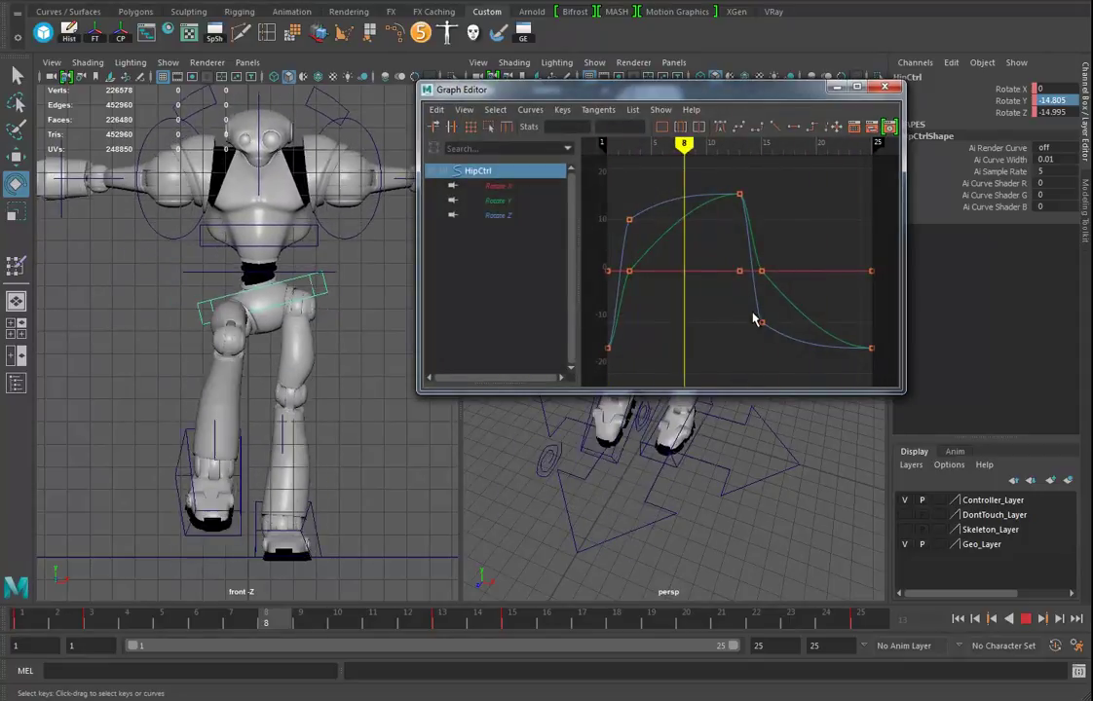
drag(685, 180, 703, 251)
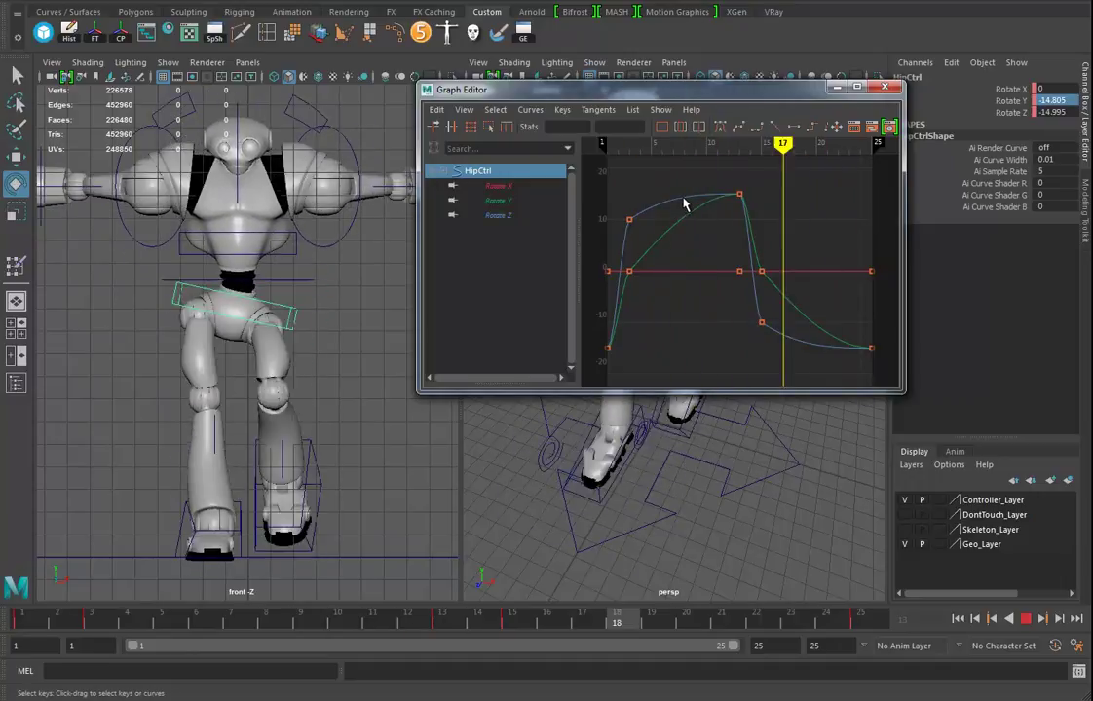
drag(685, 178, 700, 234)
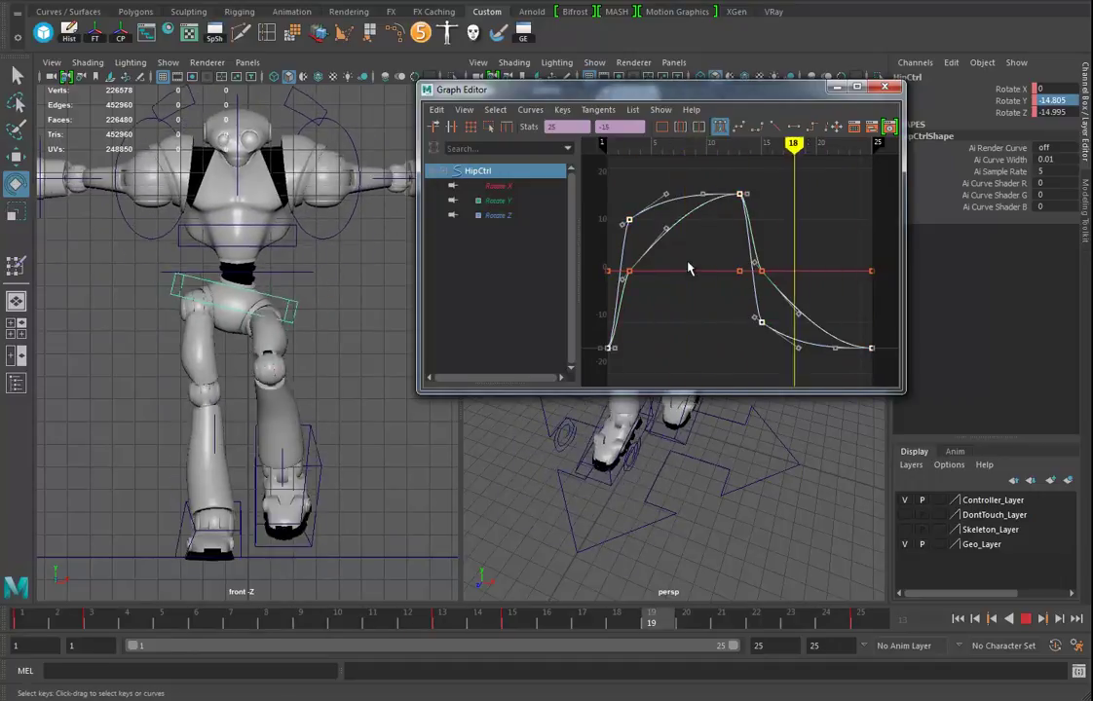
click(14, 215)
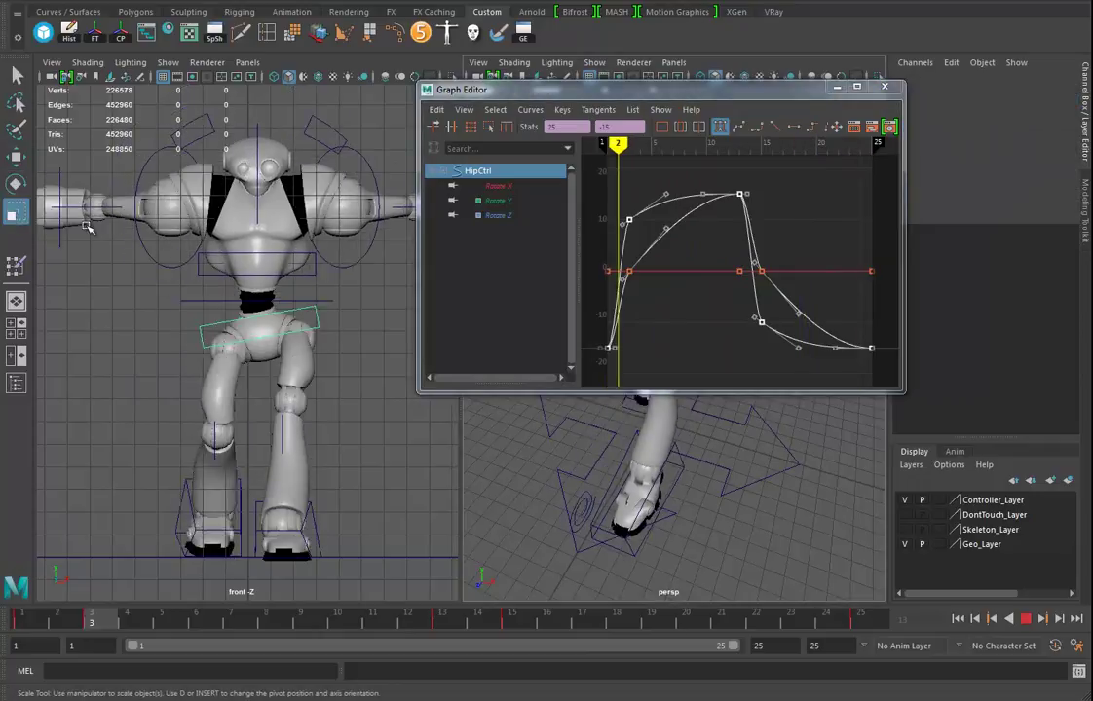
middle_drag(697, 274, 691, 292)
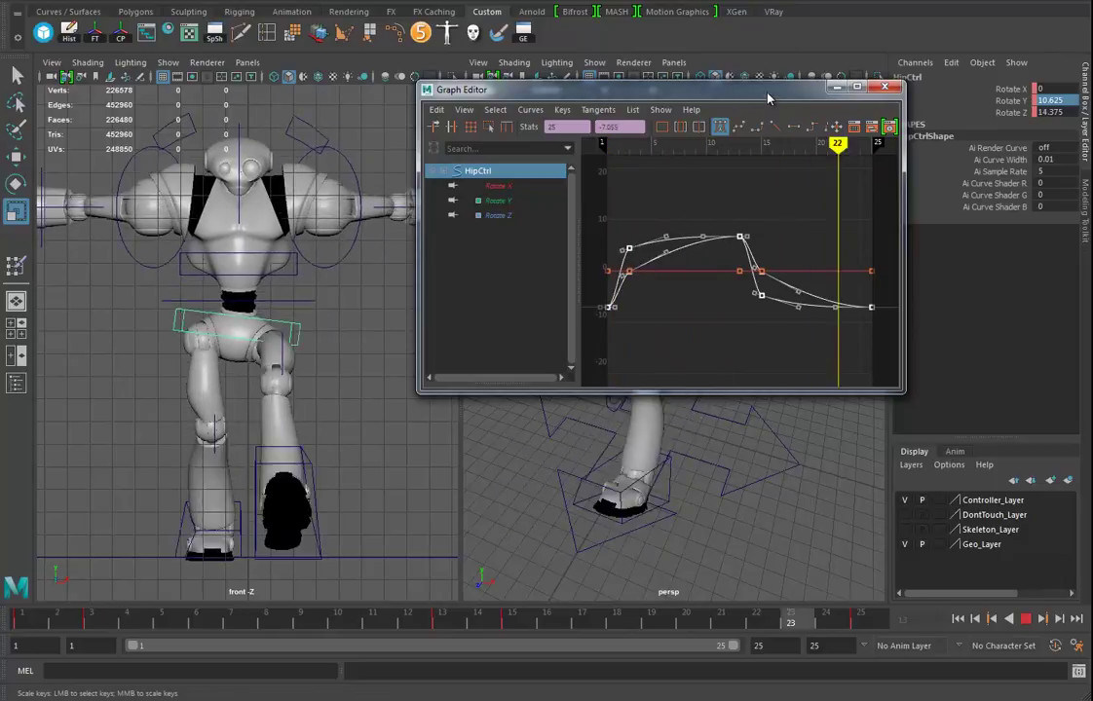
drag(550, 85, 670, 81)
key(space)
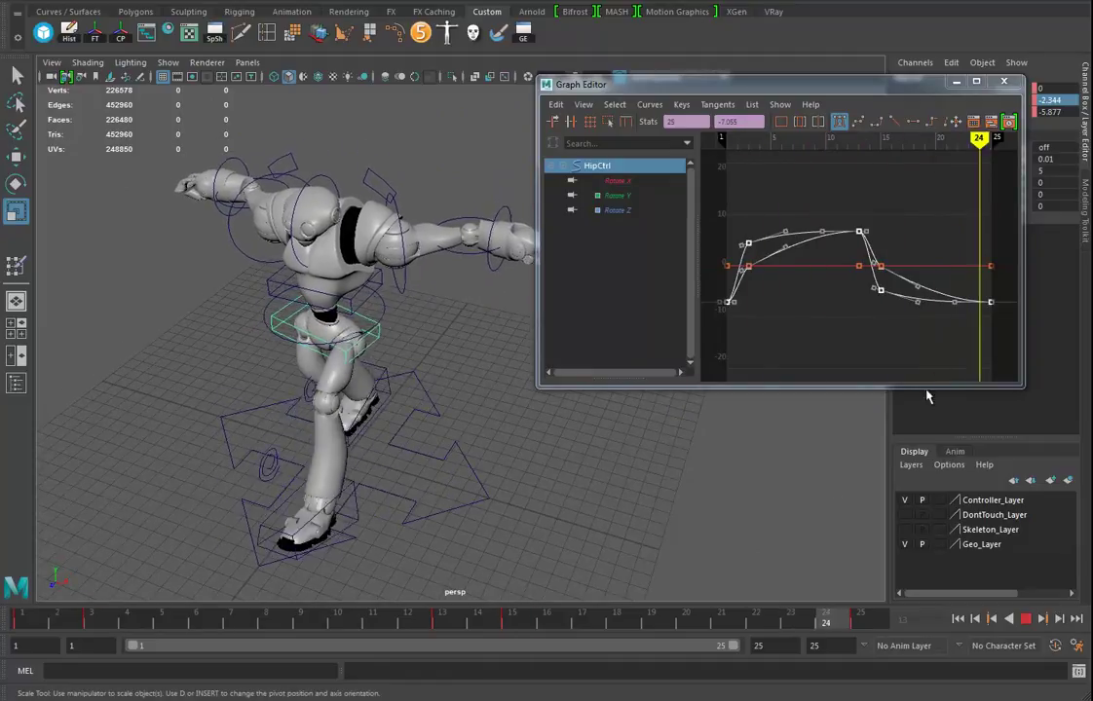
click(1004, 82)
click(1027, 621)
Tilt the shoulder control to Rotate Z 10 at frame 1 and key the same pose at frames 1 and 25
alt+drag(425, 373, 446, 287)
alt+middle_drag(506, 436, 541, 476)
alt+drag(541, 477, 524, 455)
alt+right_drag(524, 456, 573, 387)
click(534, 307)
alt+drag(534, 308, 569, 311)
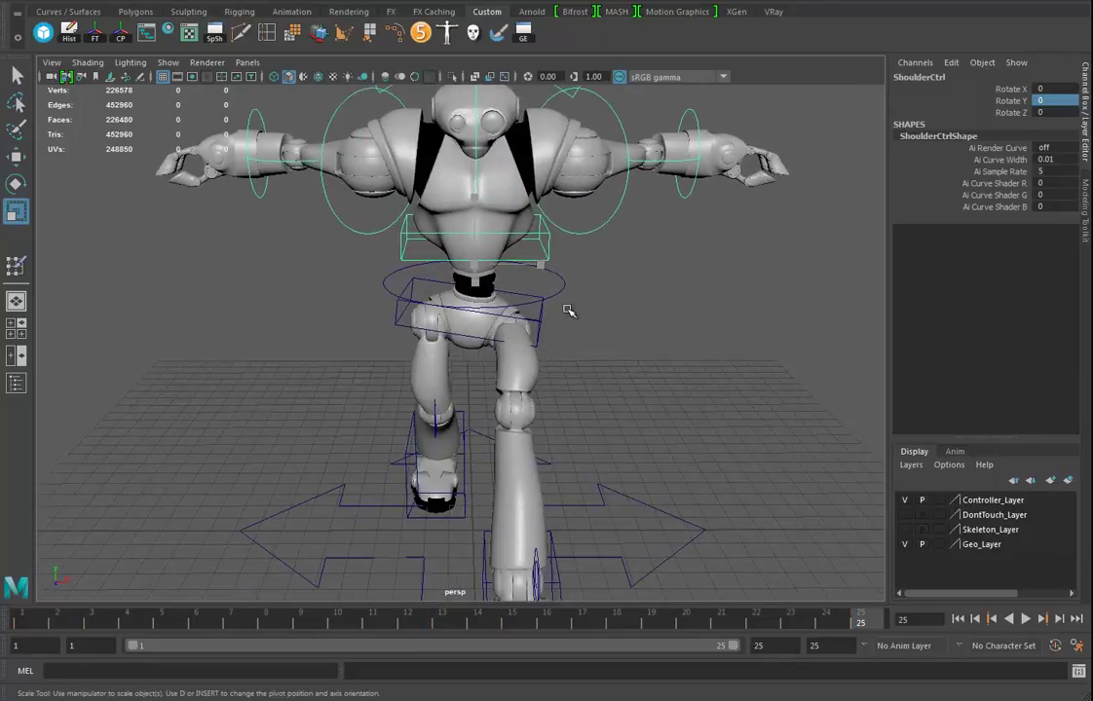
click(22, 626)
alt+drag(526, 417, 474, 486)
key(space)
alt+middle_drag(585, 363, 569, 496)
alt+right_drag(600, 434, 545, 438)
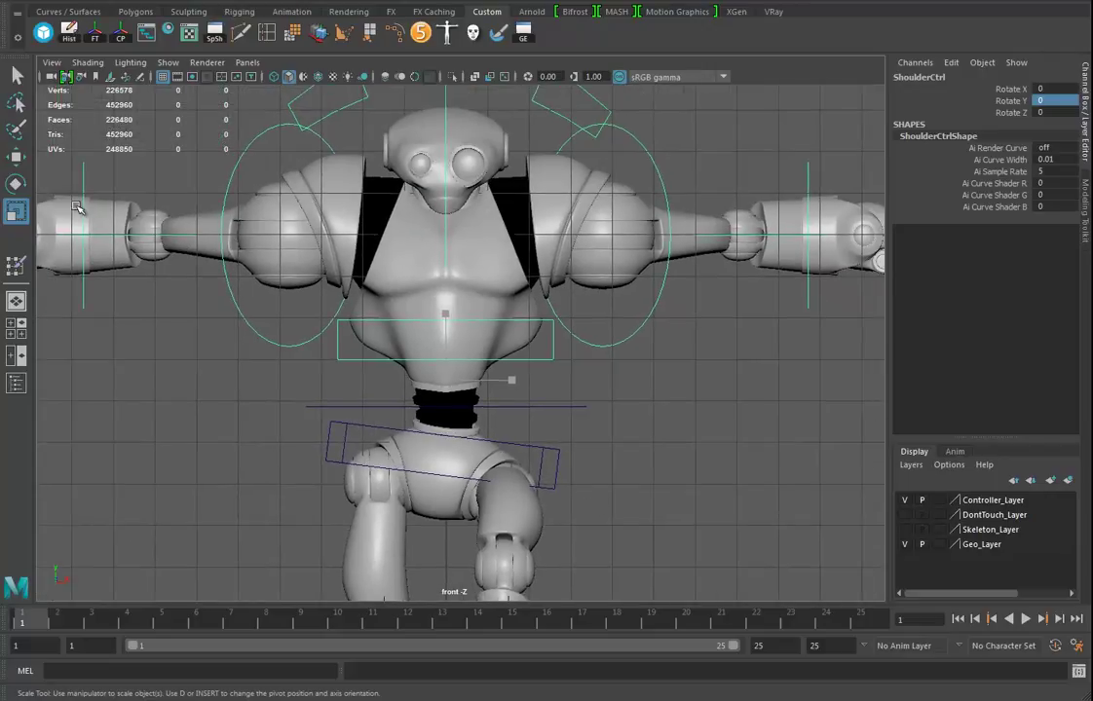
click(15, 183)
drag(505, 349, 504, 341)
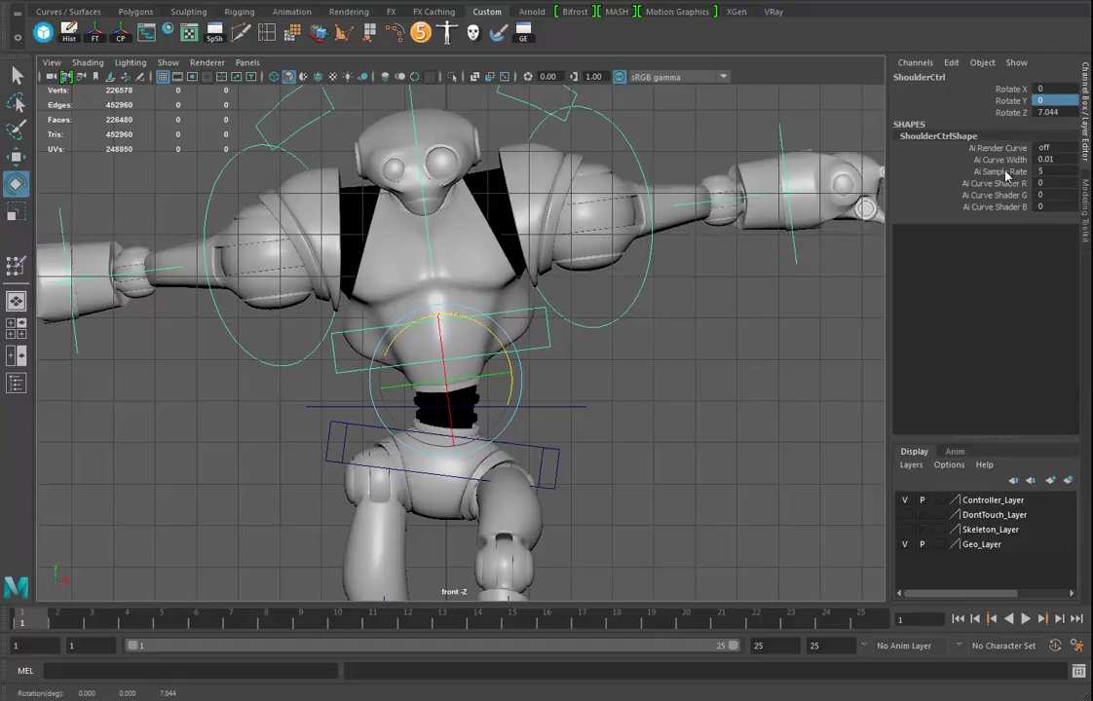
double_click(1064, 112)
text(10)
key(Return)
key(s)
click(870, 623)
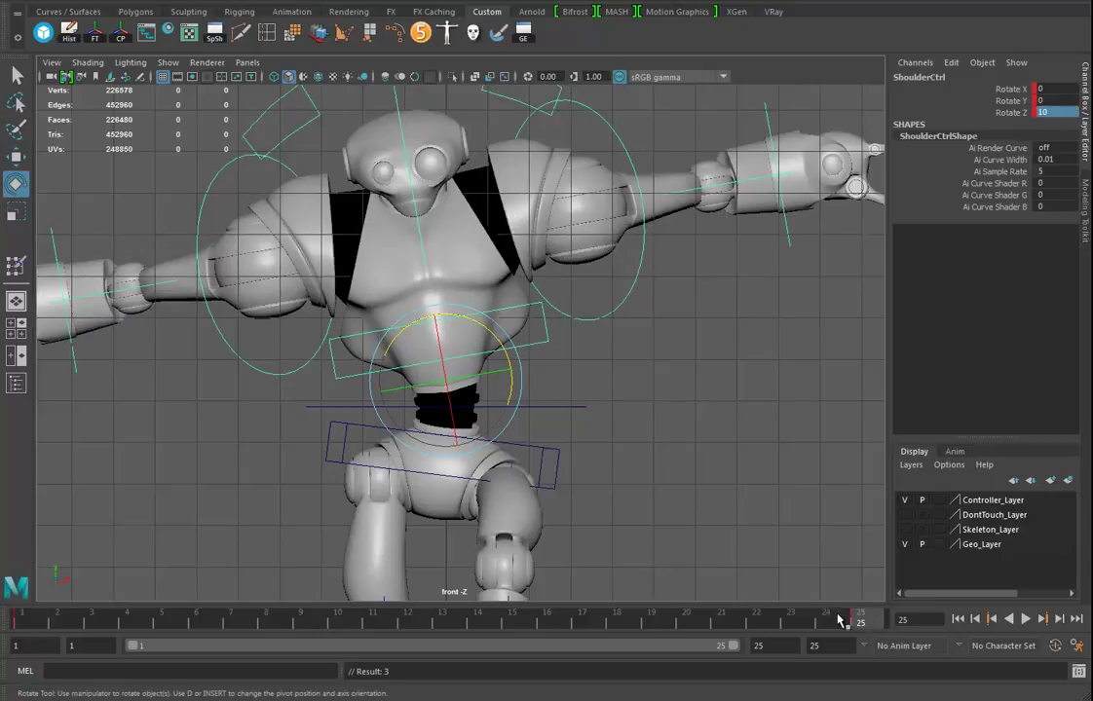
Rotate the shoulder control to Rotate Z -15 at frame 13, and set the Rotate tool's absolute Step Snap increment to 5 before switching Step Snap off
click(444, 620)
drag(435, 309, 512, 344)
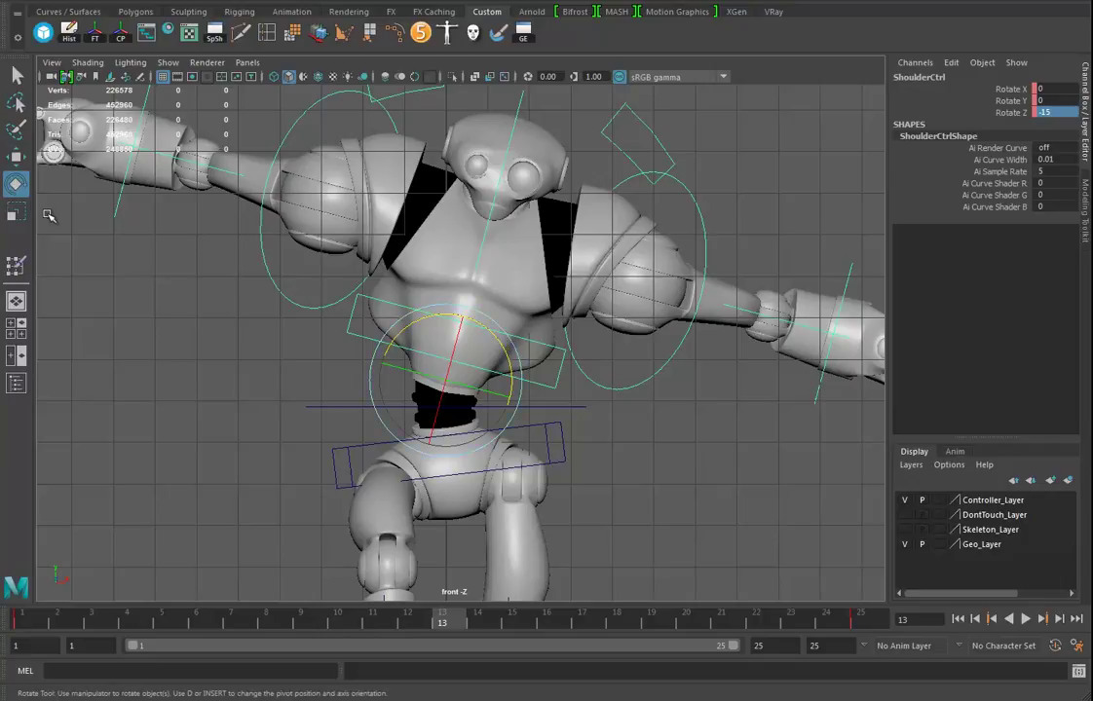
double_click(16, 183)
drag(732, 206, 761, 75)
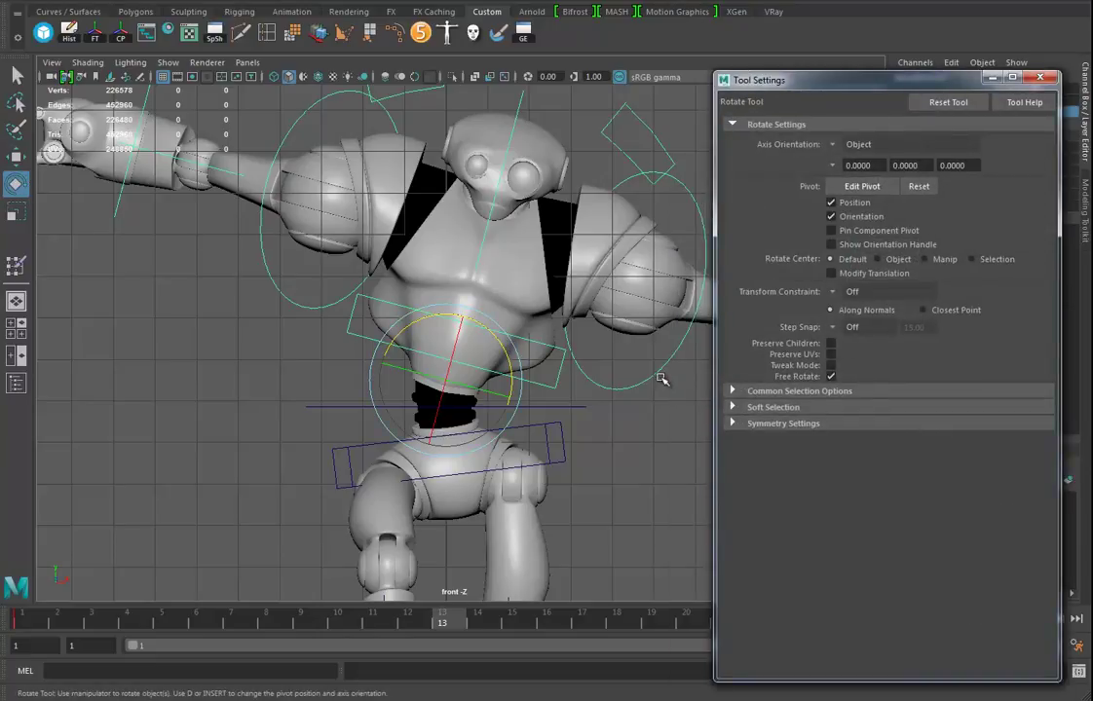
click(832, 327)
click(784, 363)
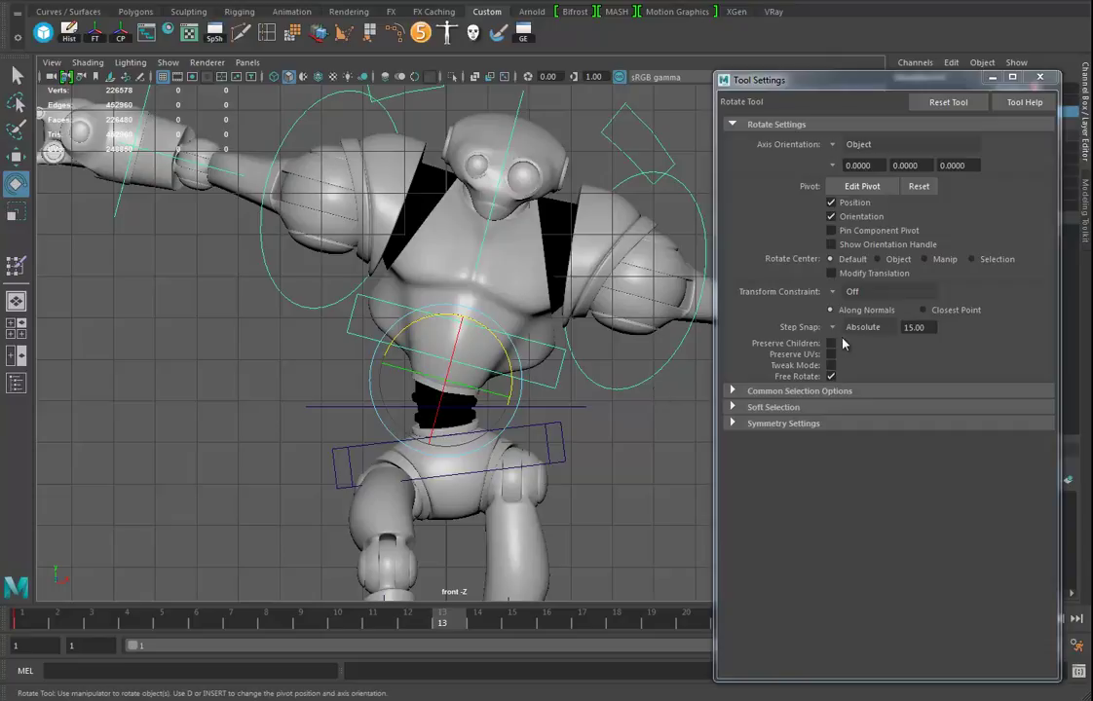
click(854, 328)
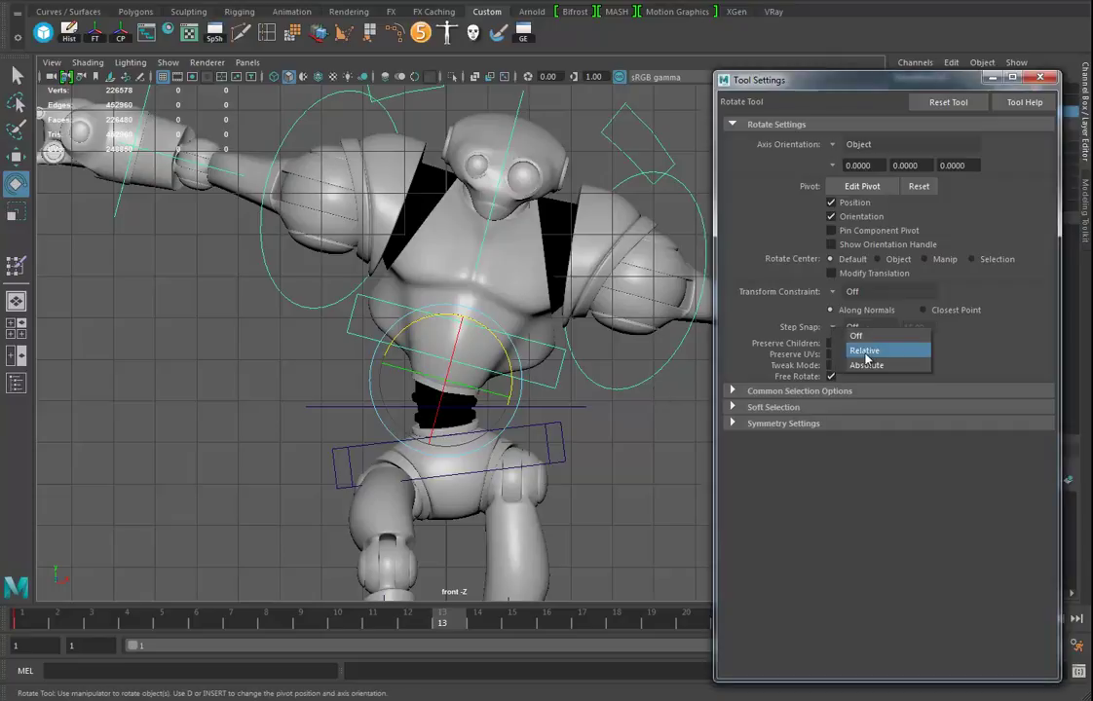
click(869, 366)
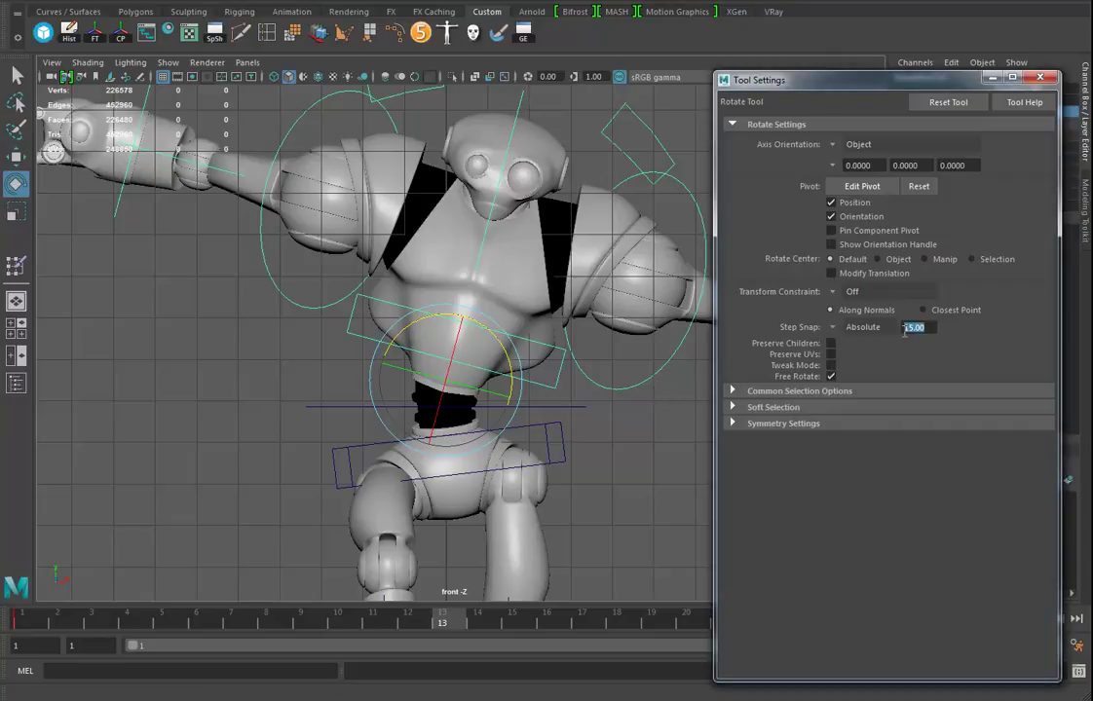
text(5)
key(Return)
click(857, 327)
click(888, 335)
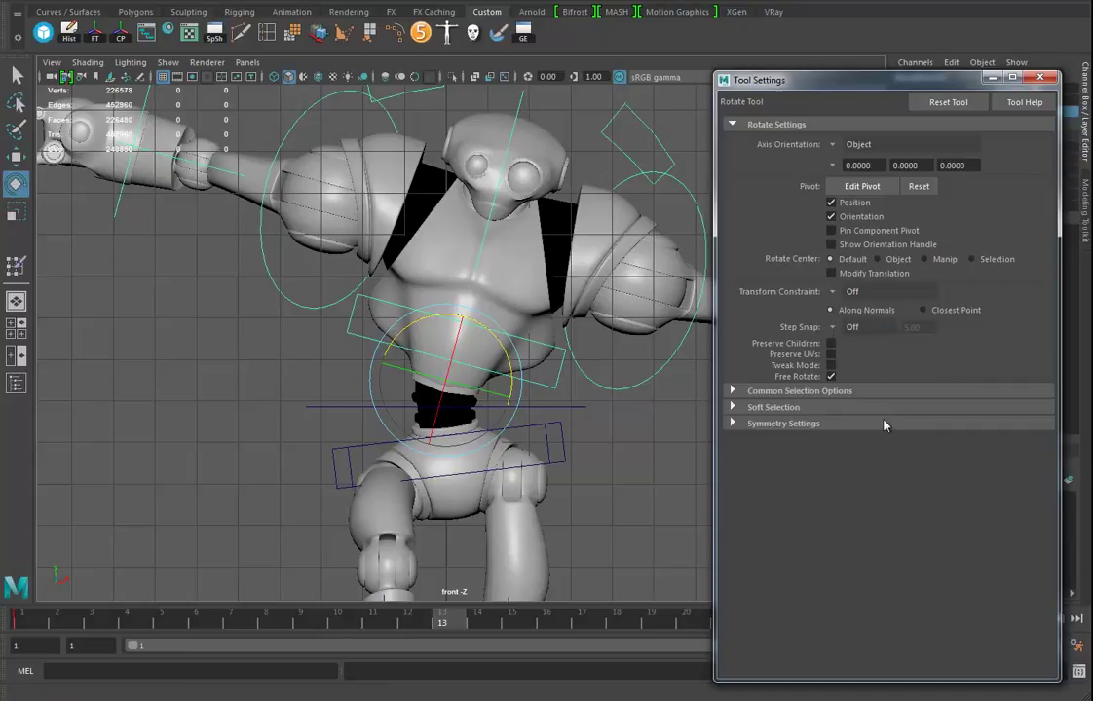
click(1038, 78)
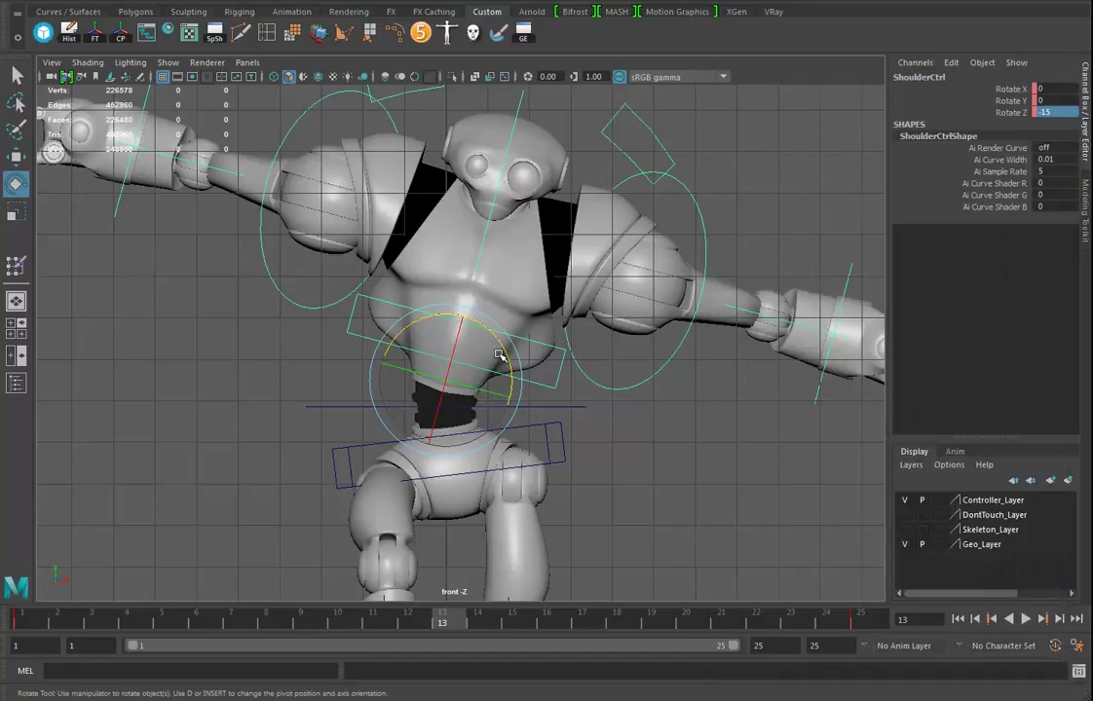
Set the shoulder control to Rotate Z -10 at frame 13 and key it
drag(505, 351, 508, 346)
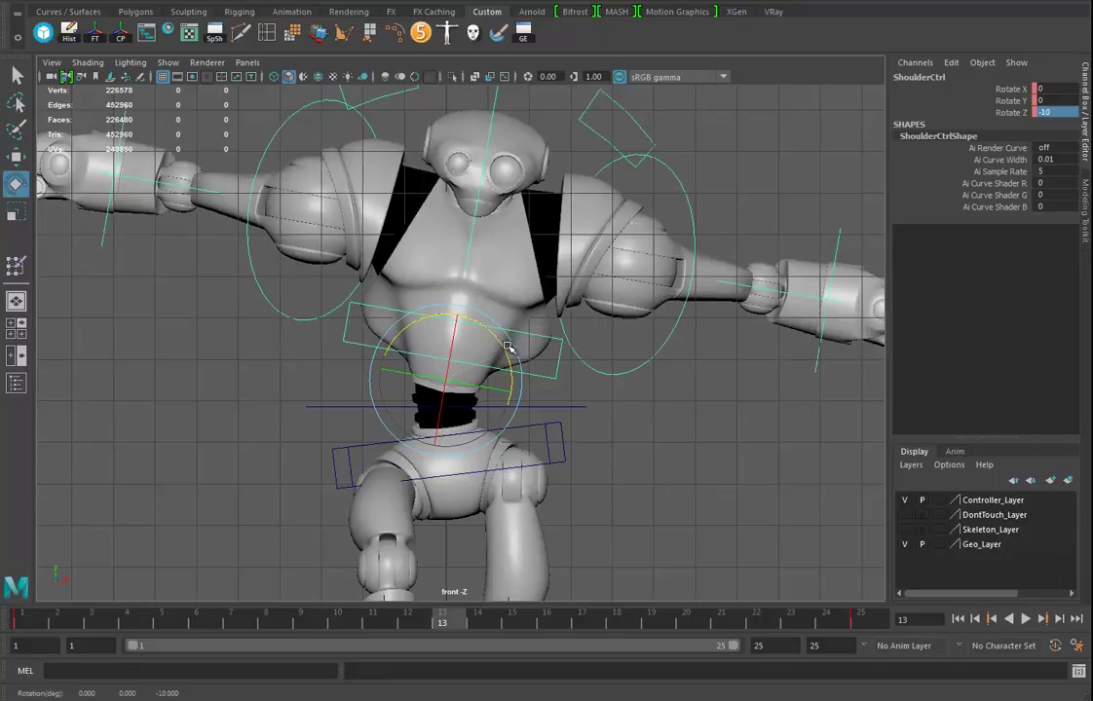
key(s)
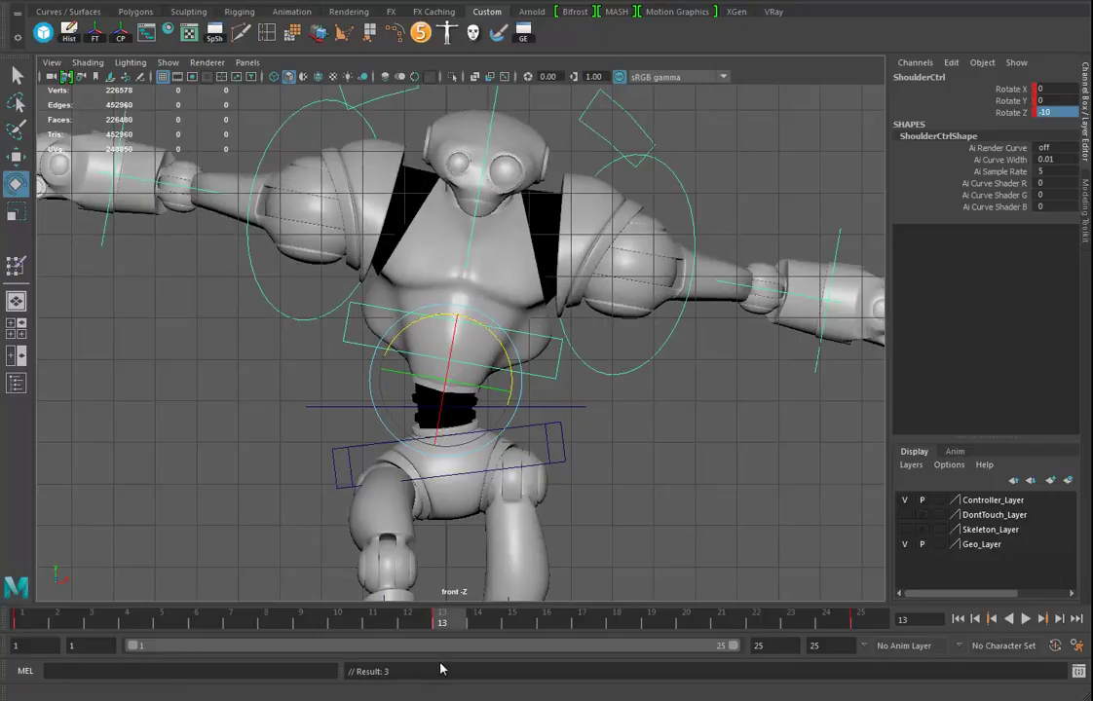
Set the shoulder control to Rotate Z -5 at frame 3 and key it
drag(27, 622, 92, 623)
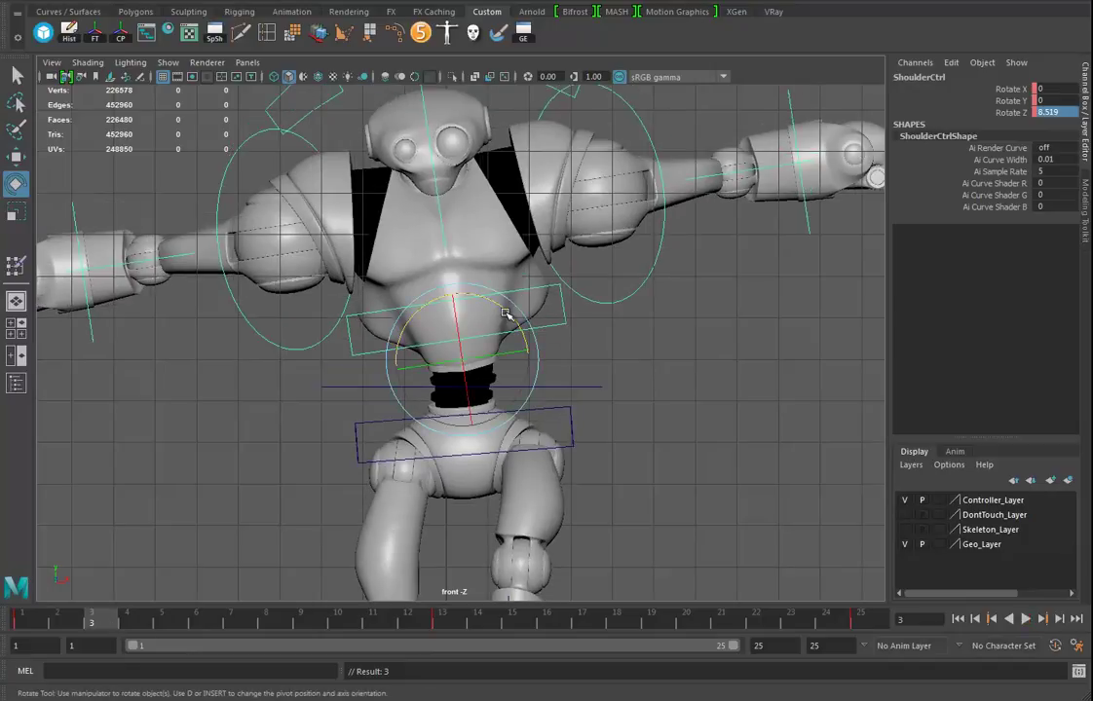
drag(507, 313, 523, 321)
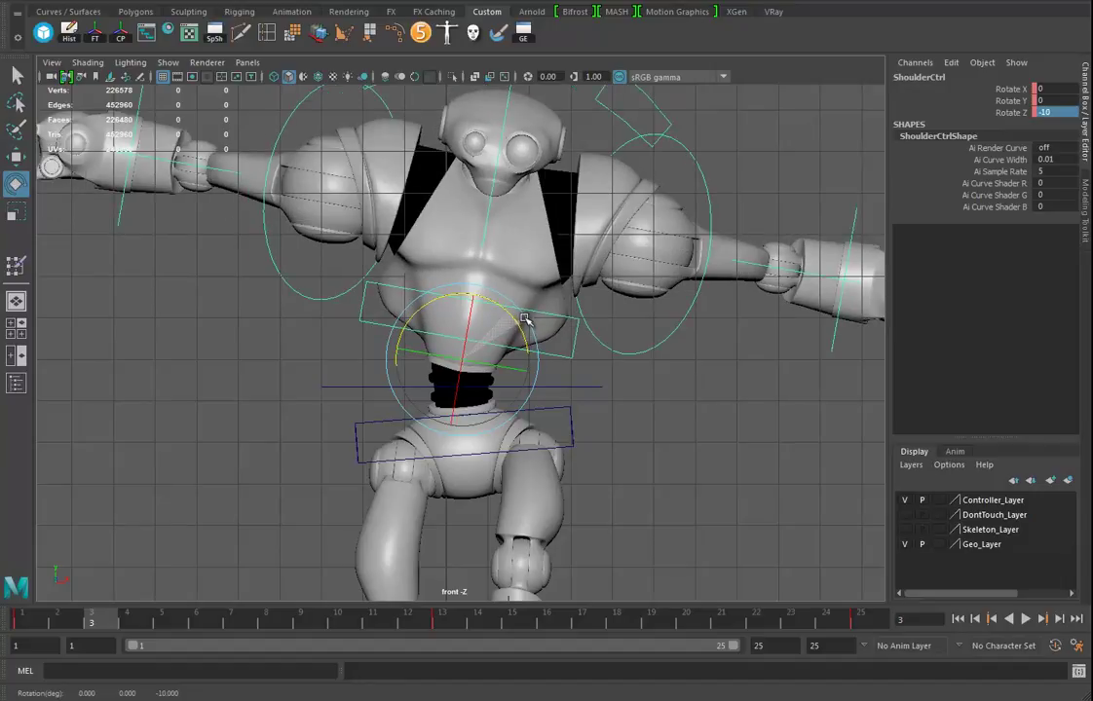
drag(526, 312, 523, 306)
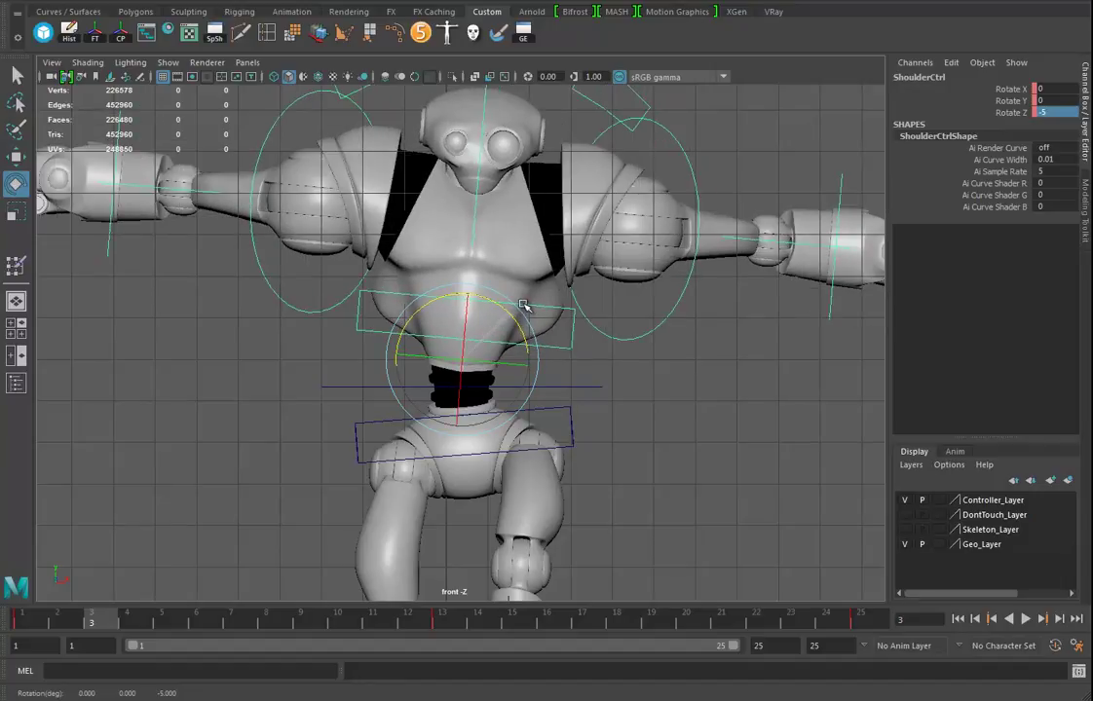
key(s)
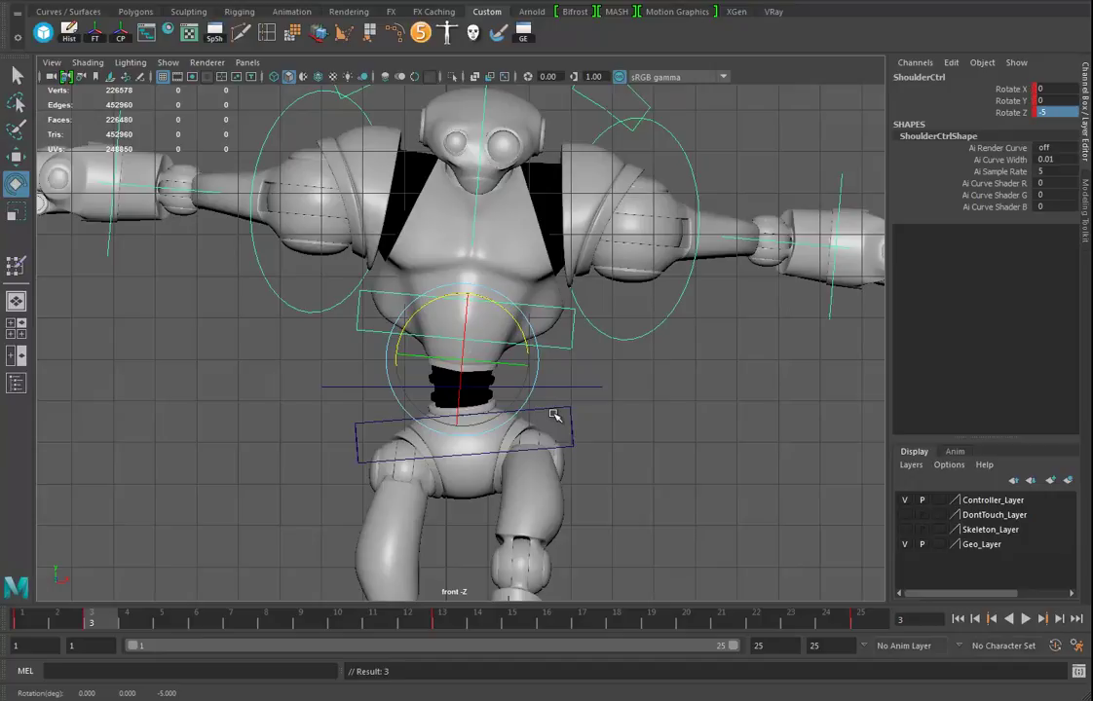
Set the shoulder control to Rotate Z 5 at frame 15, key it, and play back the cycle
click(513, 623)
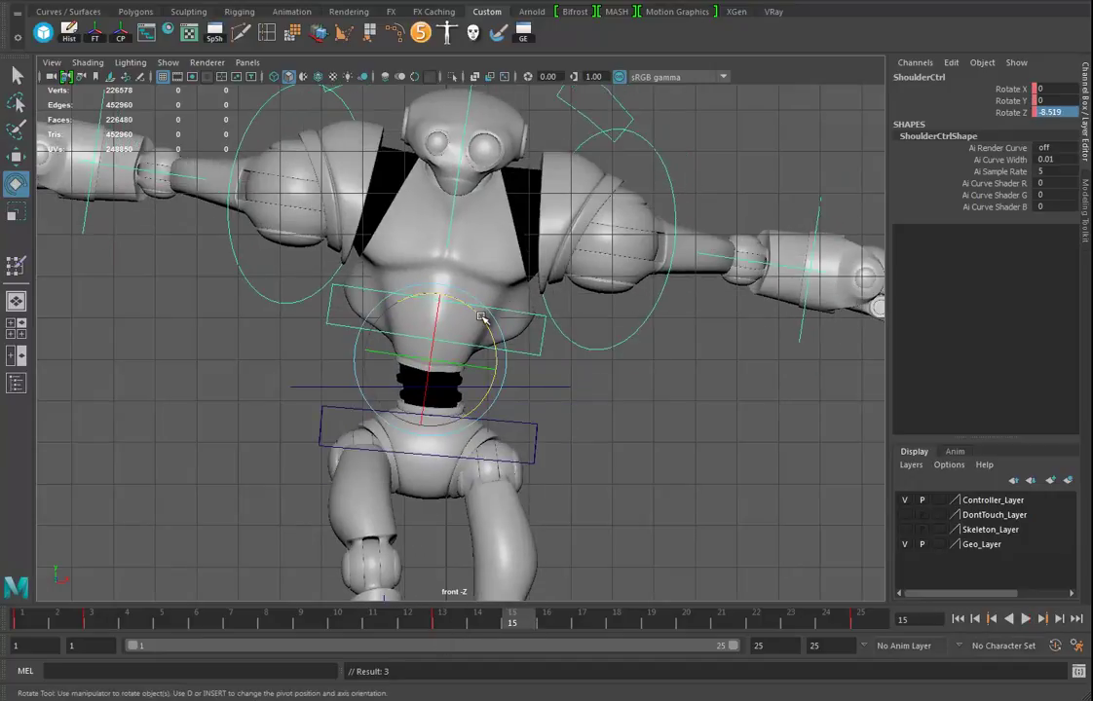
drag(480, 318, 470, 305)
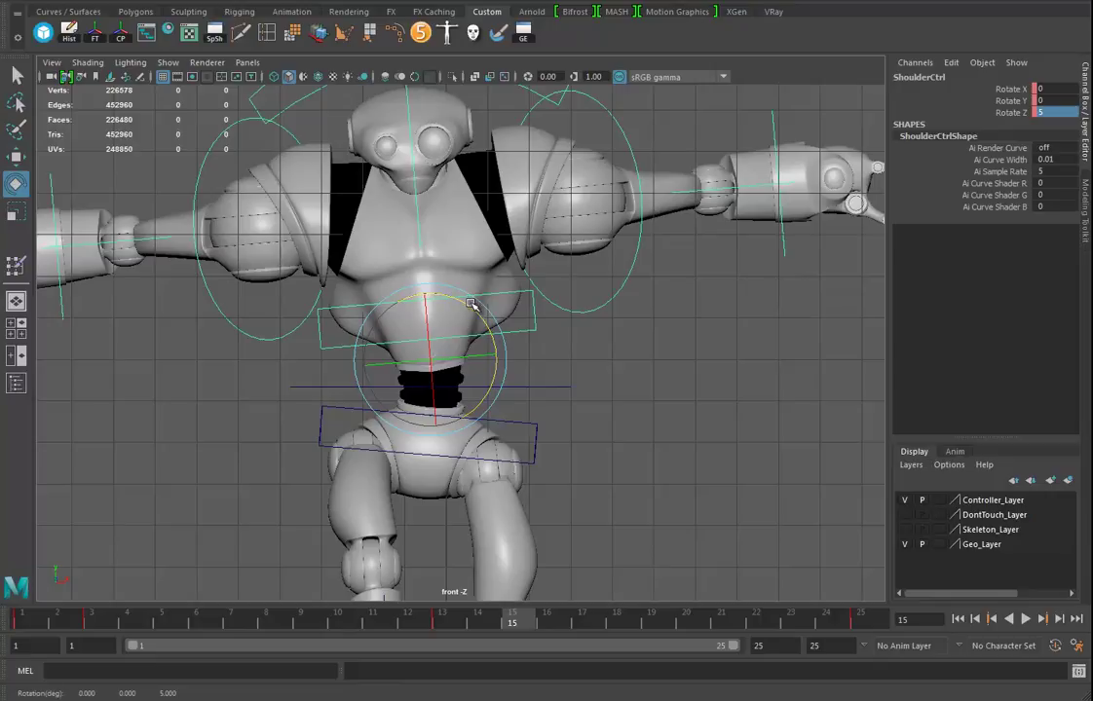
key(s)
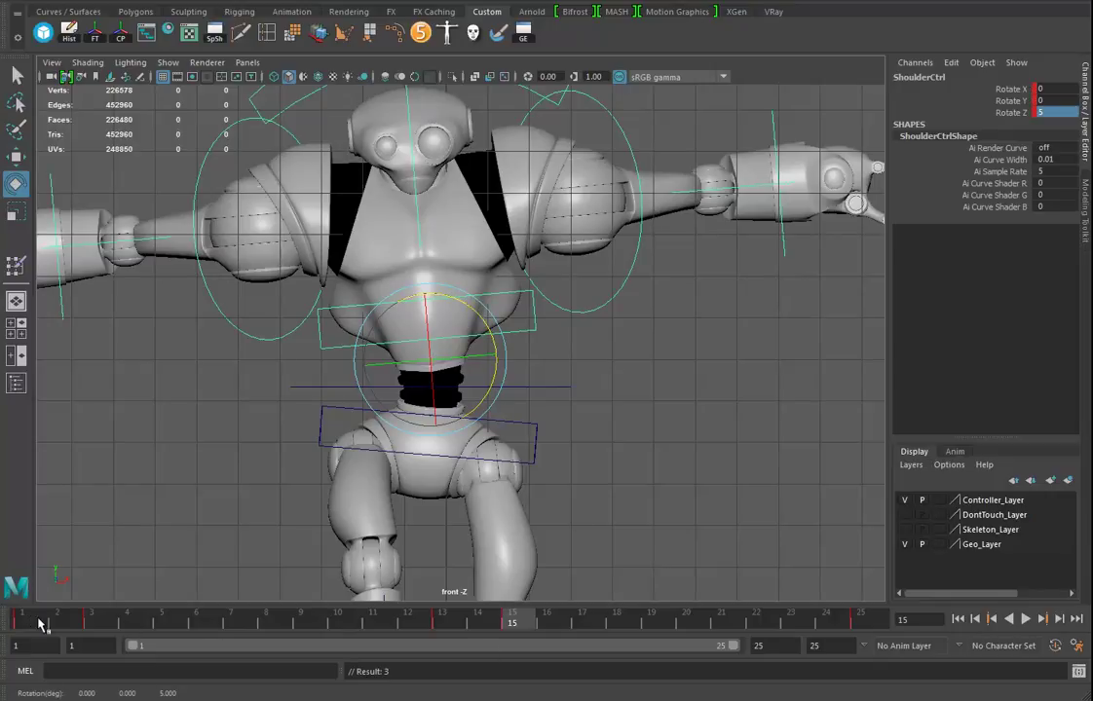
click(1025, 620)
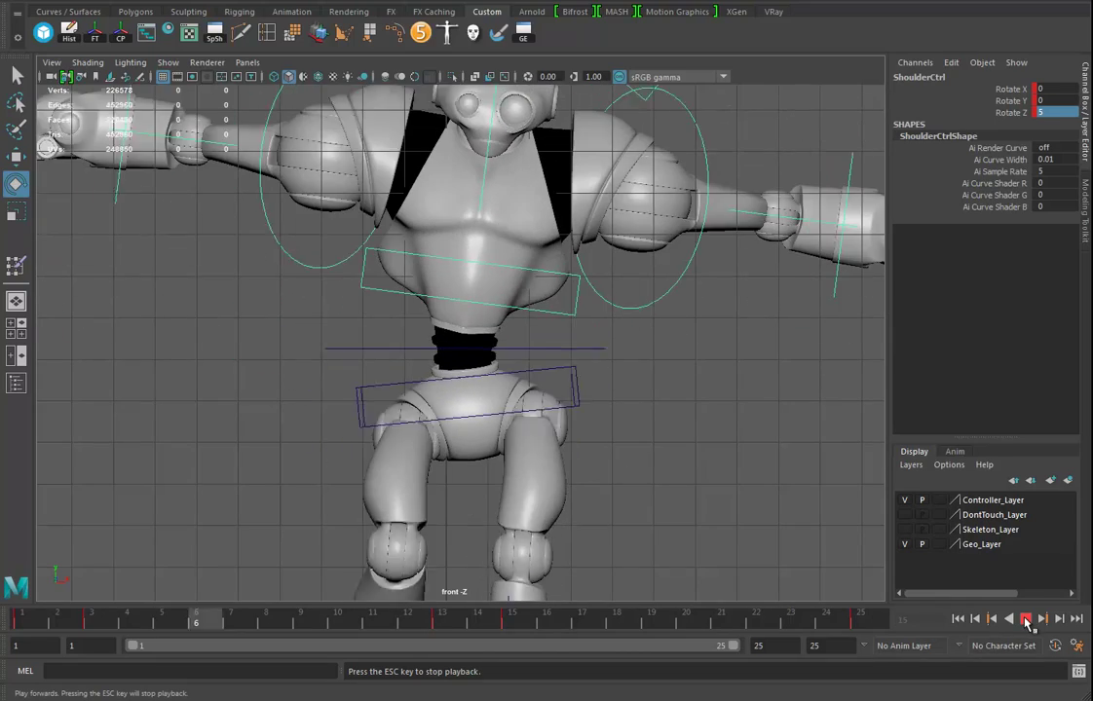
click(1026, 619)
Twist the shoulder control to Rotate Y 10 at frame 1 and key the same pose at frames 1 and 25
key(e)
key(space)
click(702, 421)
alt+drag(629, 378, 506, 361)
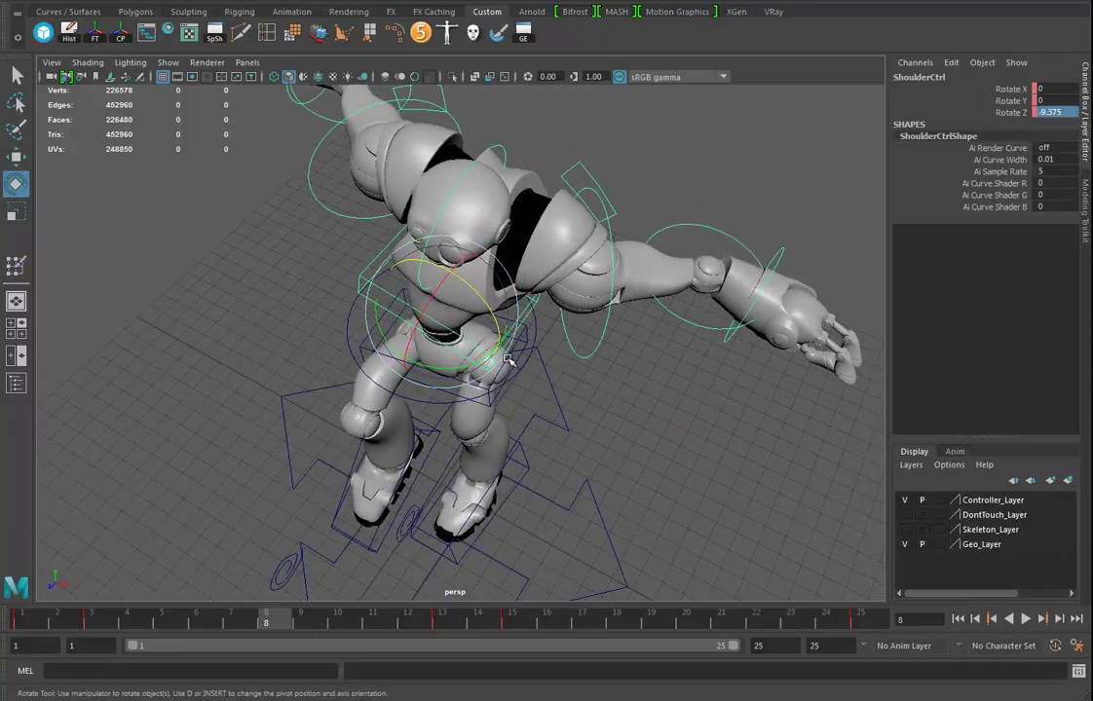
click(37, 623)
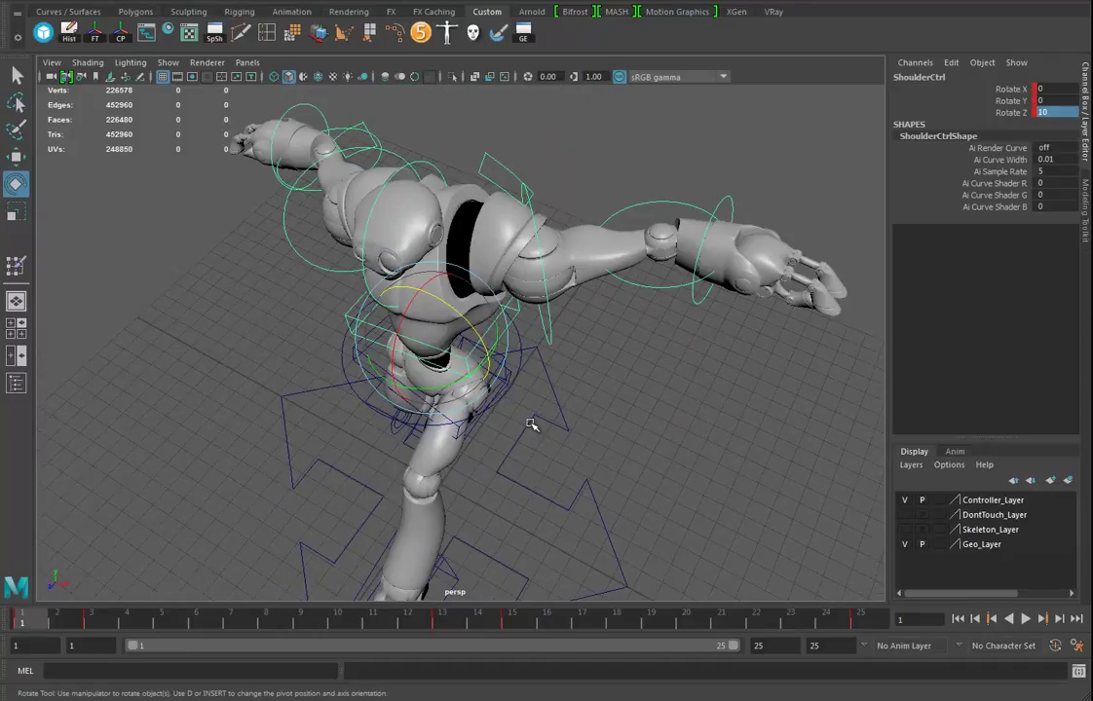
alt+drag(531, 425, 452, 388)
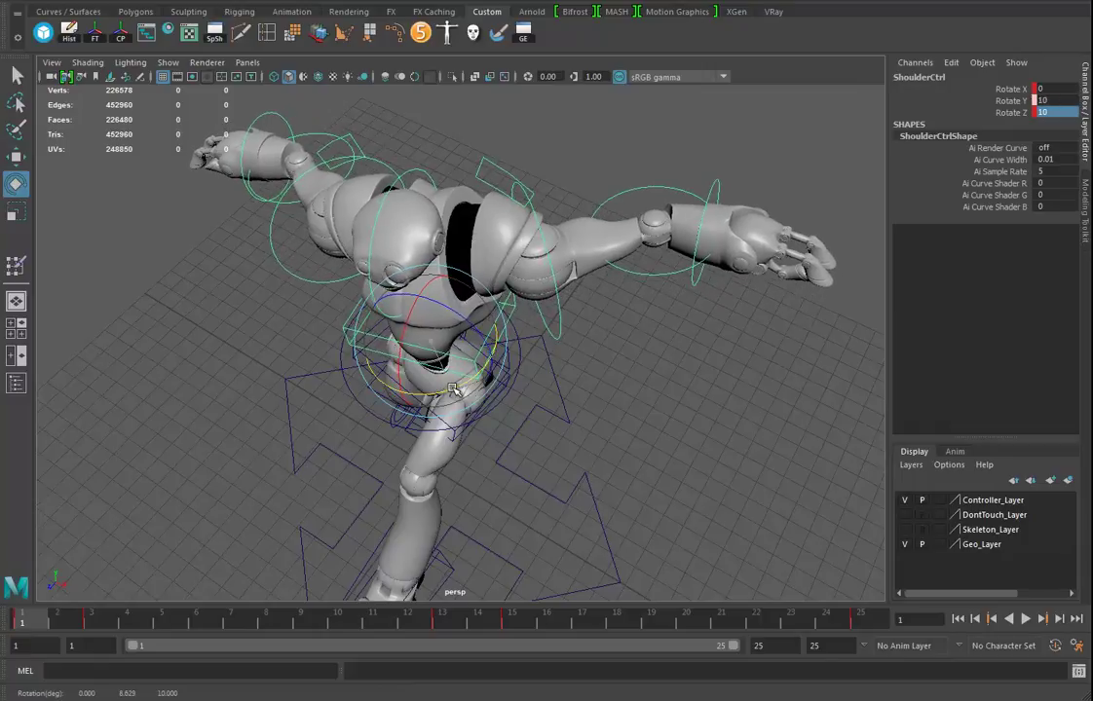
key(s)
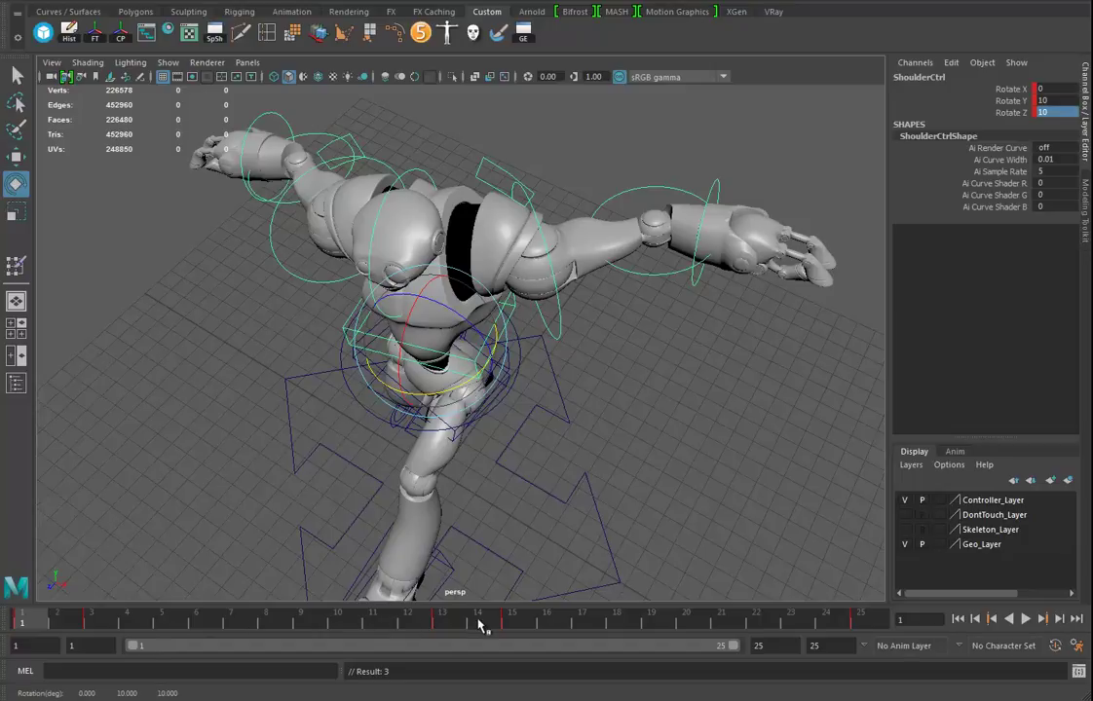
click(863, 621)
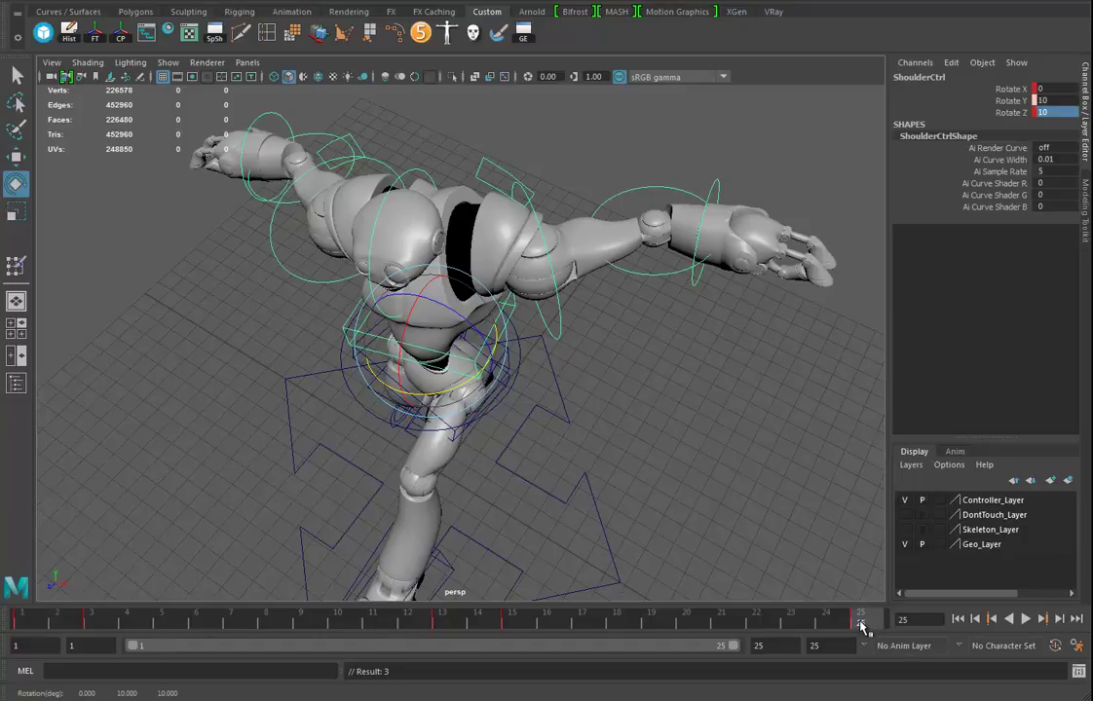
Set the shoulder control to Rotate Y -10 at frame 13, key it, and play back the cycle
click(445, 621)
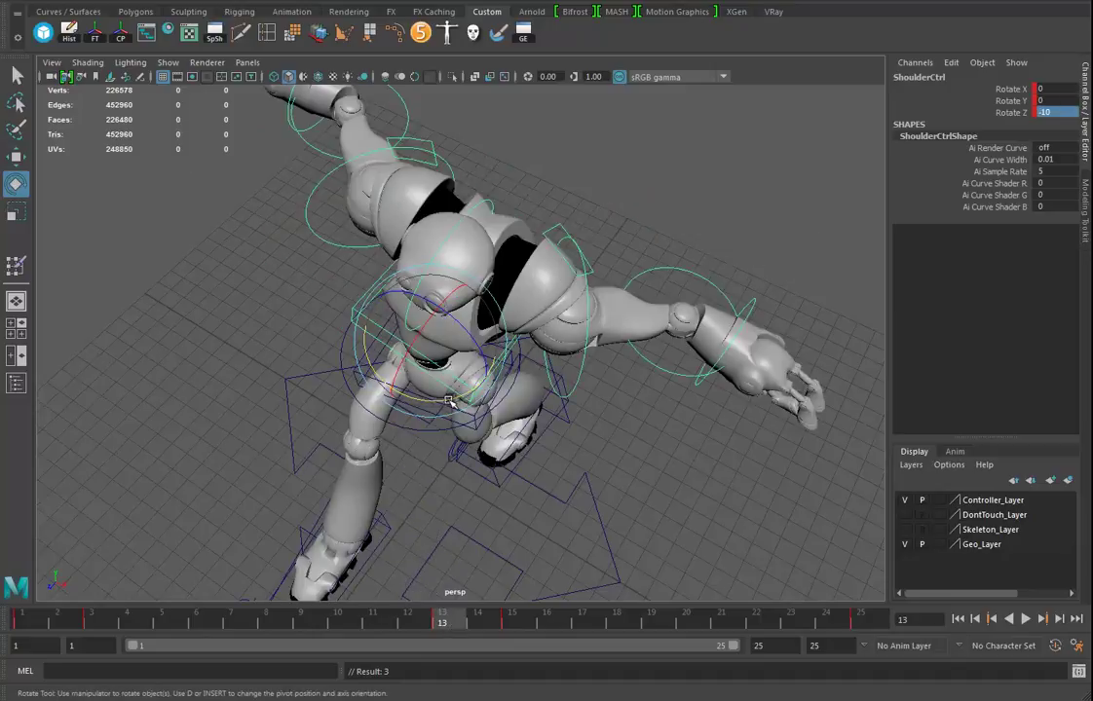
drag(448, 401, 440, 401)
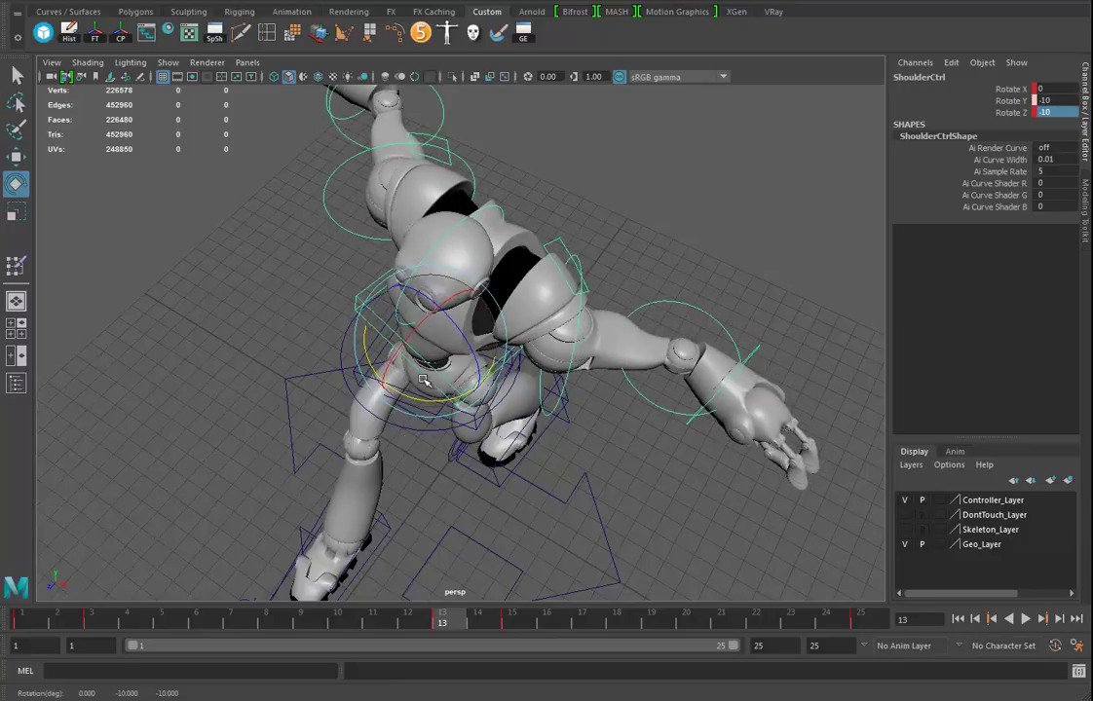
key(s)
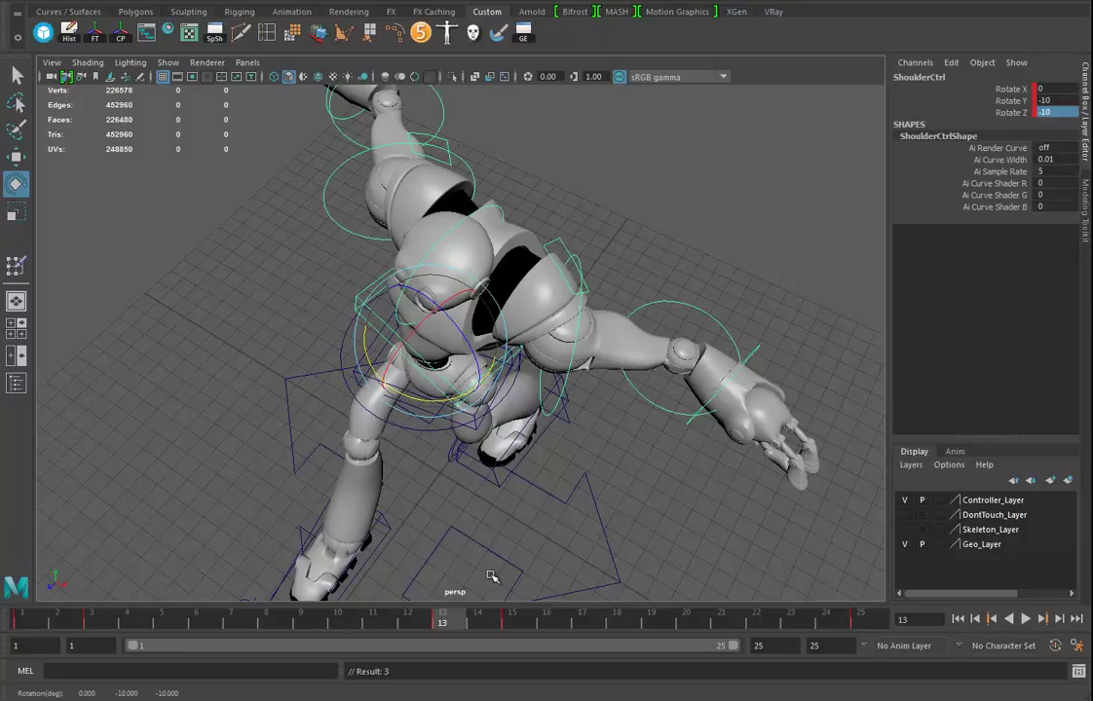
drag(458, 620, 625, 619)
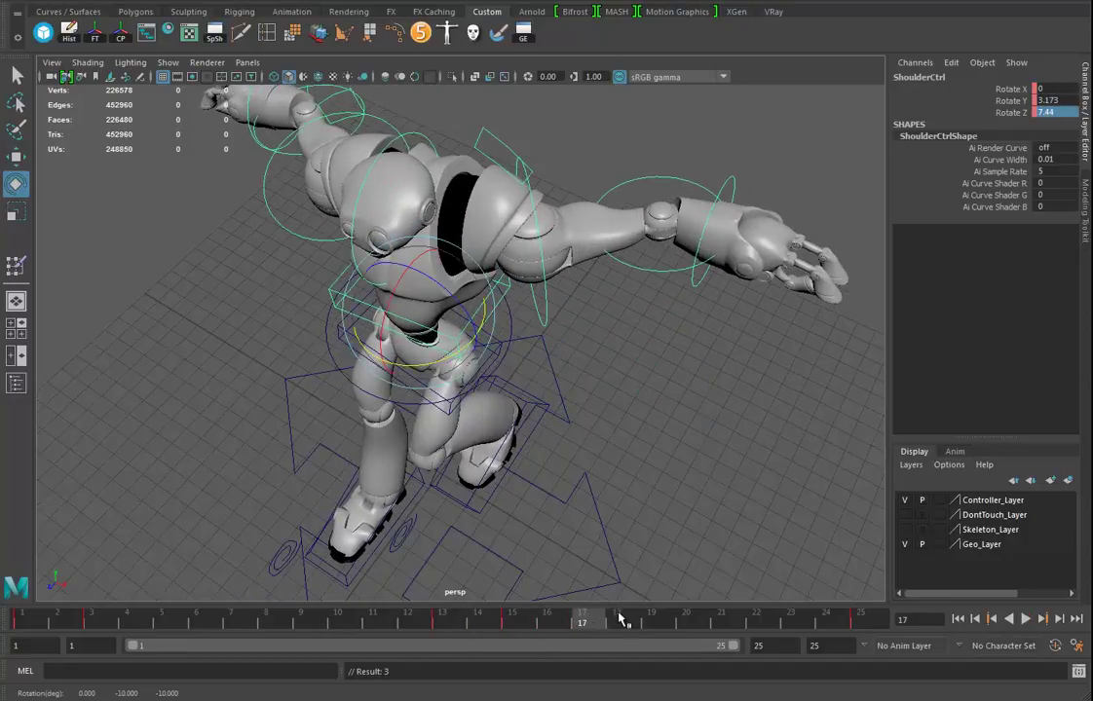
key(alt+v)
alt+drag(605, 438, 645, 393)
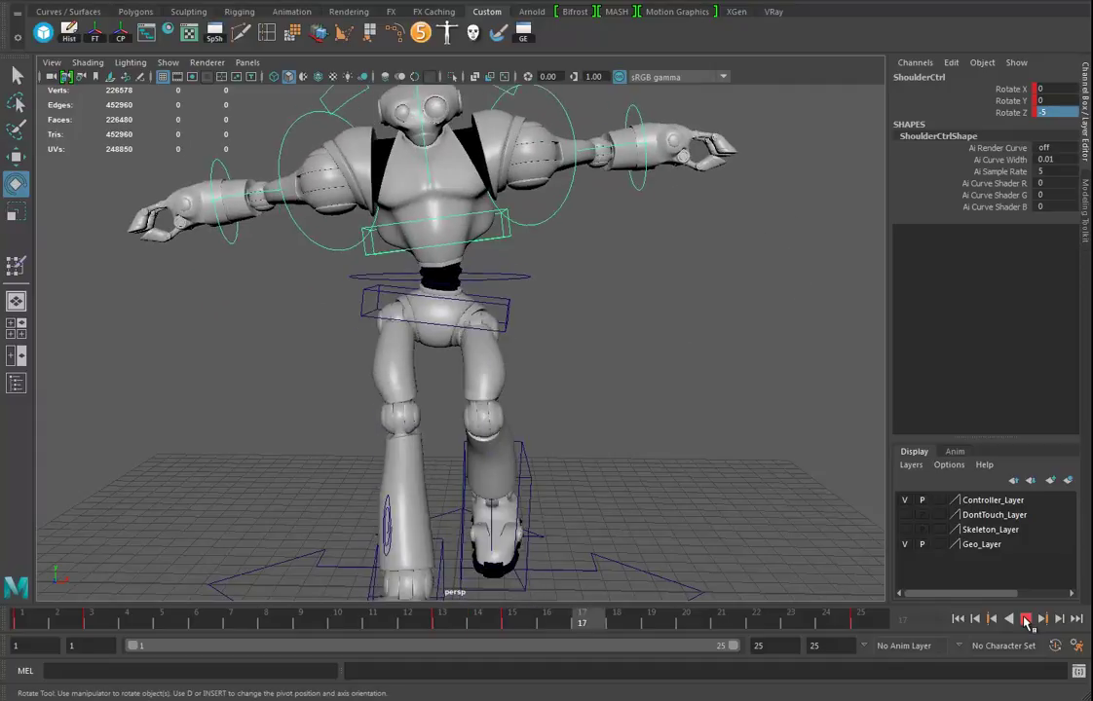
click(1026, 620)
Scale down the shoulder control's Rotate Y and Rotate Z curves to a peak of about 2.87 in the Graph Editor and play back
click(523, 33)
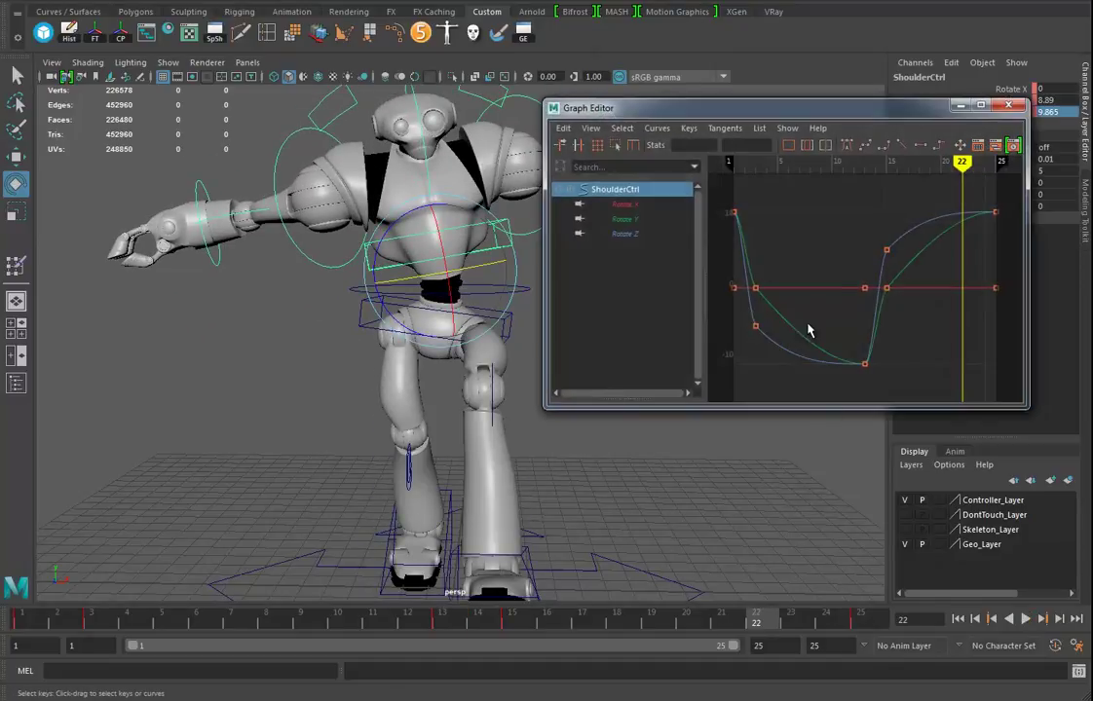
drag(809, 384, 810, 388)
click(18, 210)
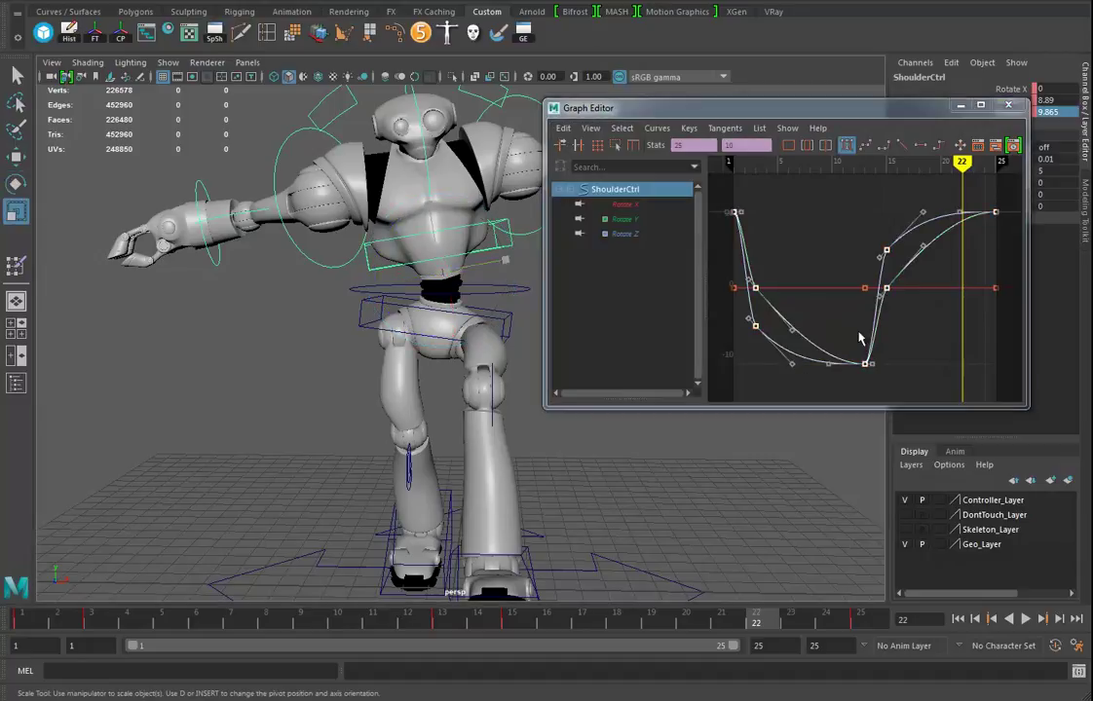
mouse_move(815, 288)
shift+middle_down()
mouse_move(815, 308)
mouse_move(815, 293)
shift+middle_up()
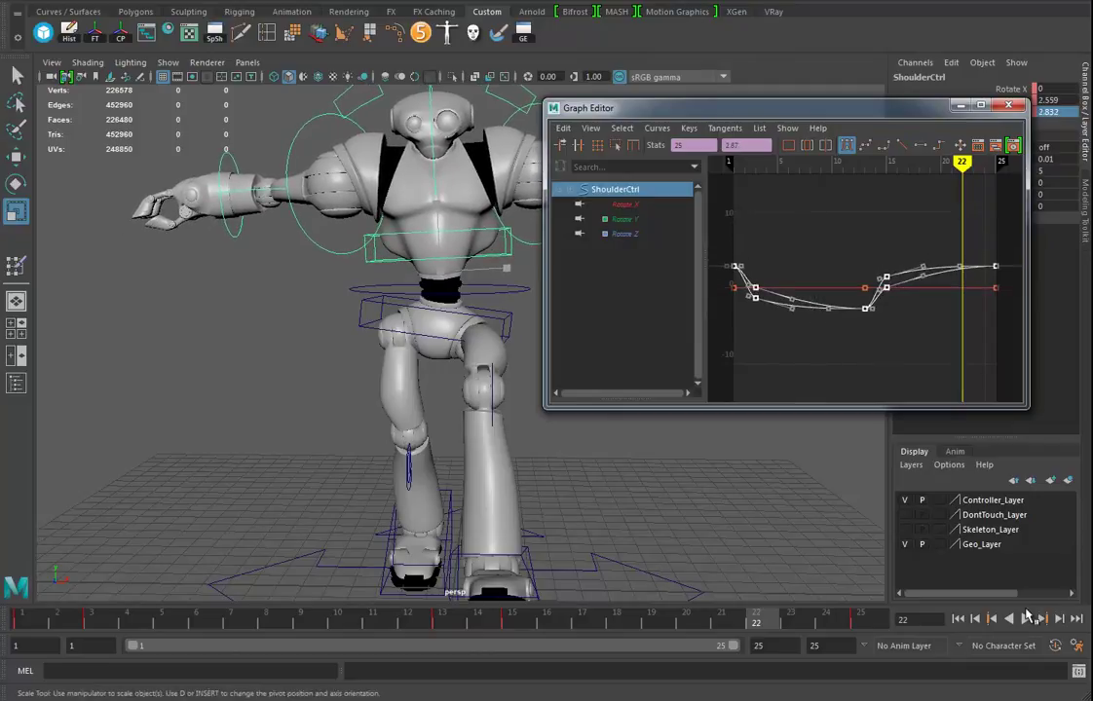
click(1025, 619)
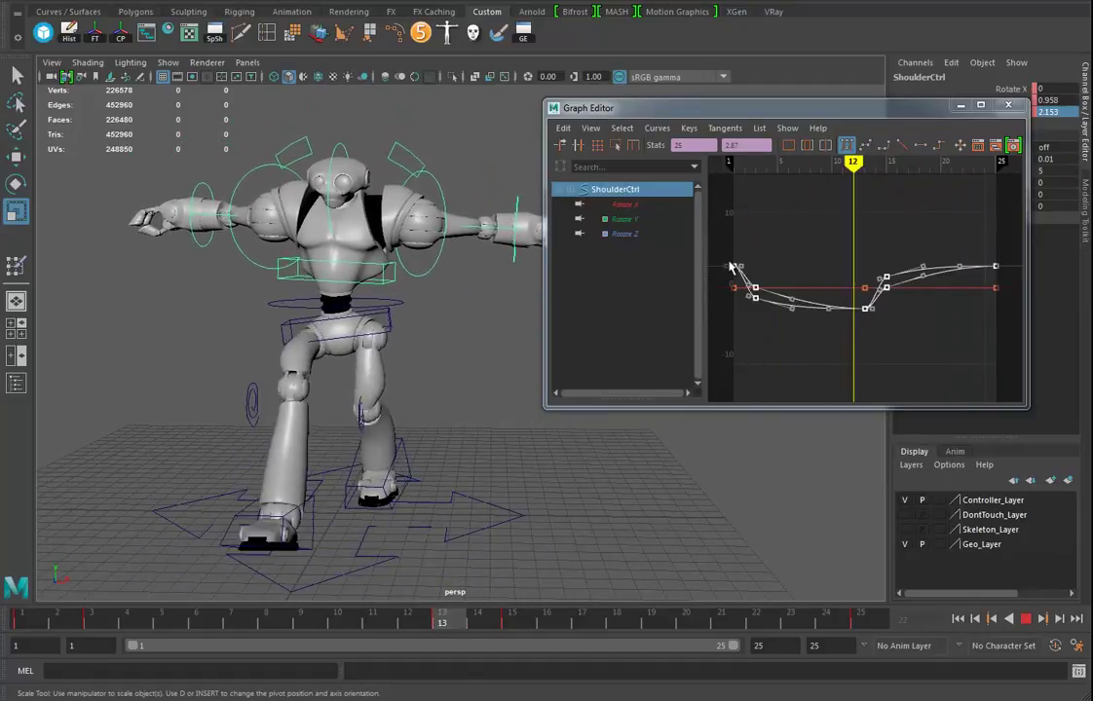
key(Escape)
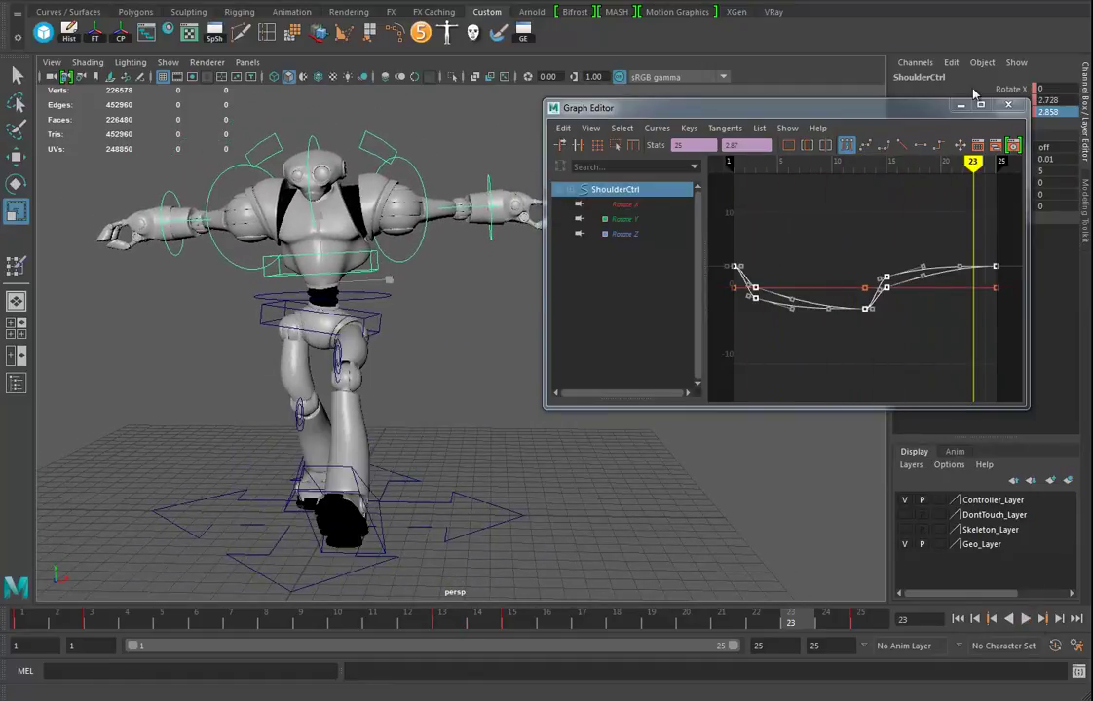
click(1008, 105)
In the front view, level the head control at frame 1 to about Rotate X -2.9, Y -3.4, Z -5.3 and key frames 1 and 25
alt+middle_drag(398, 304, 469, 342)
key(space)
drag(474, 321, 450, 356)
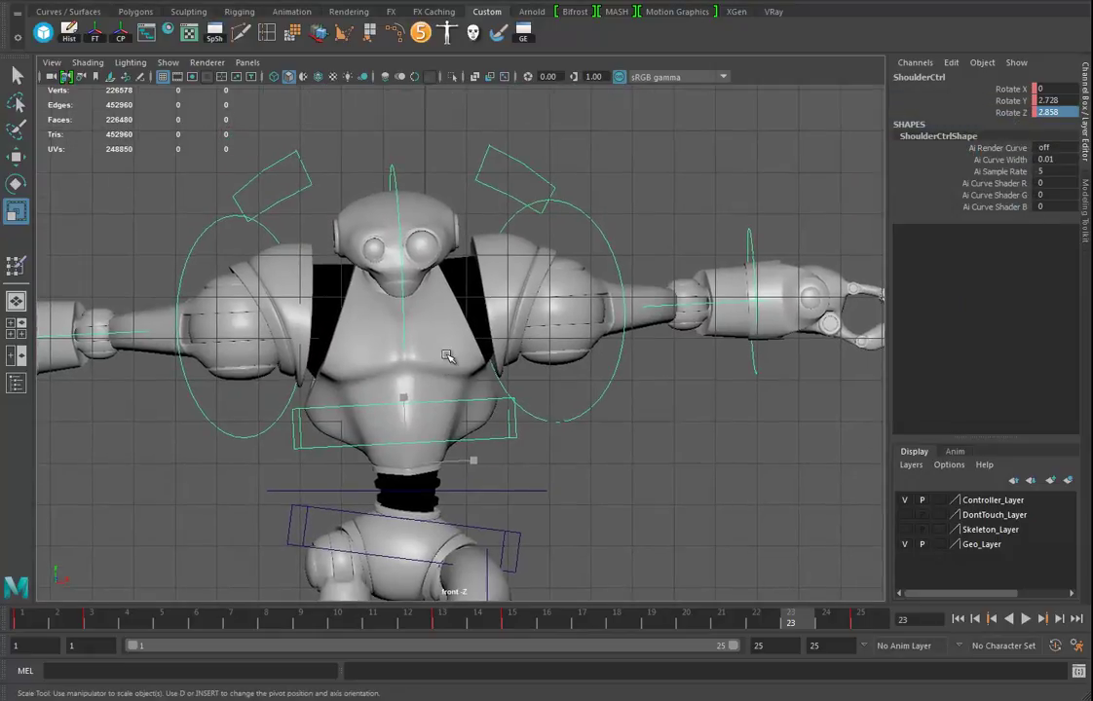
click(384, 167)
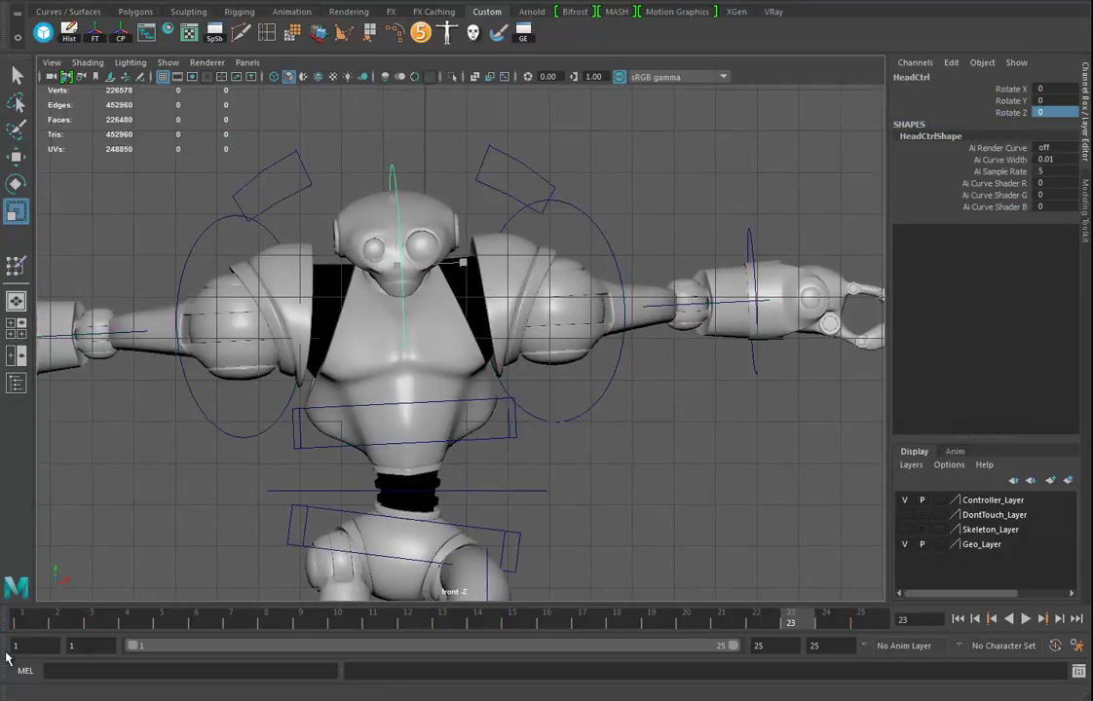
click(43, 621)
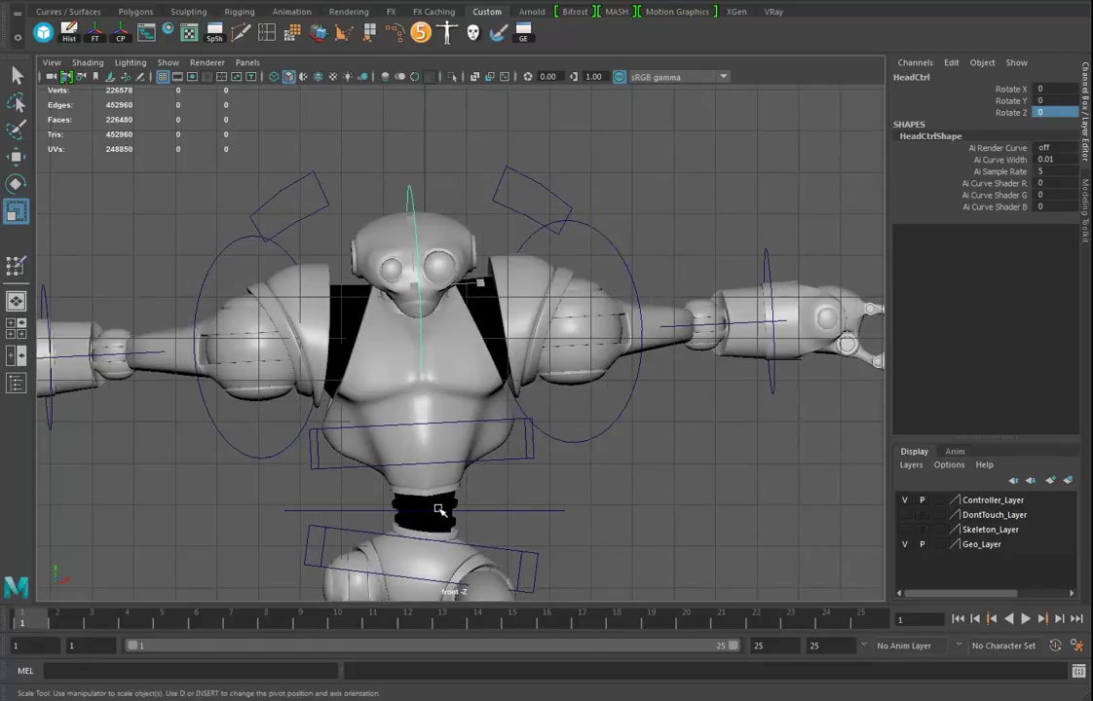
click(15, 184)
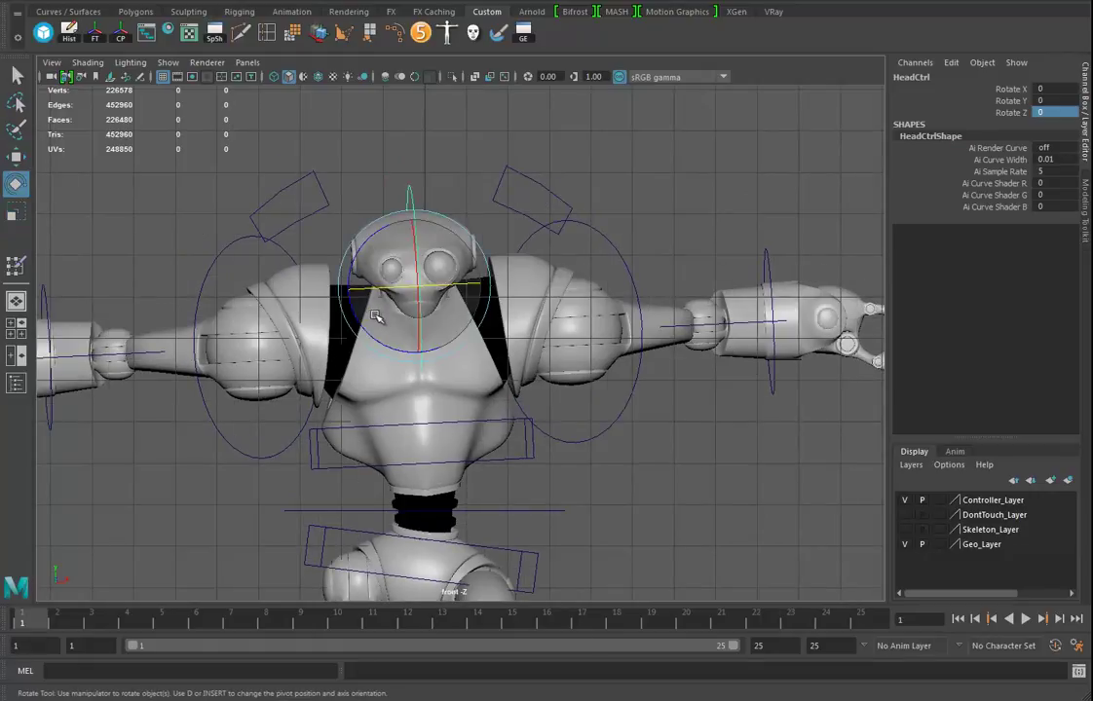
drag(386, 321, 461, 259)
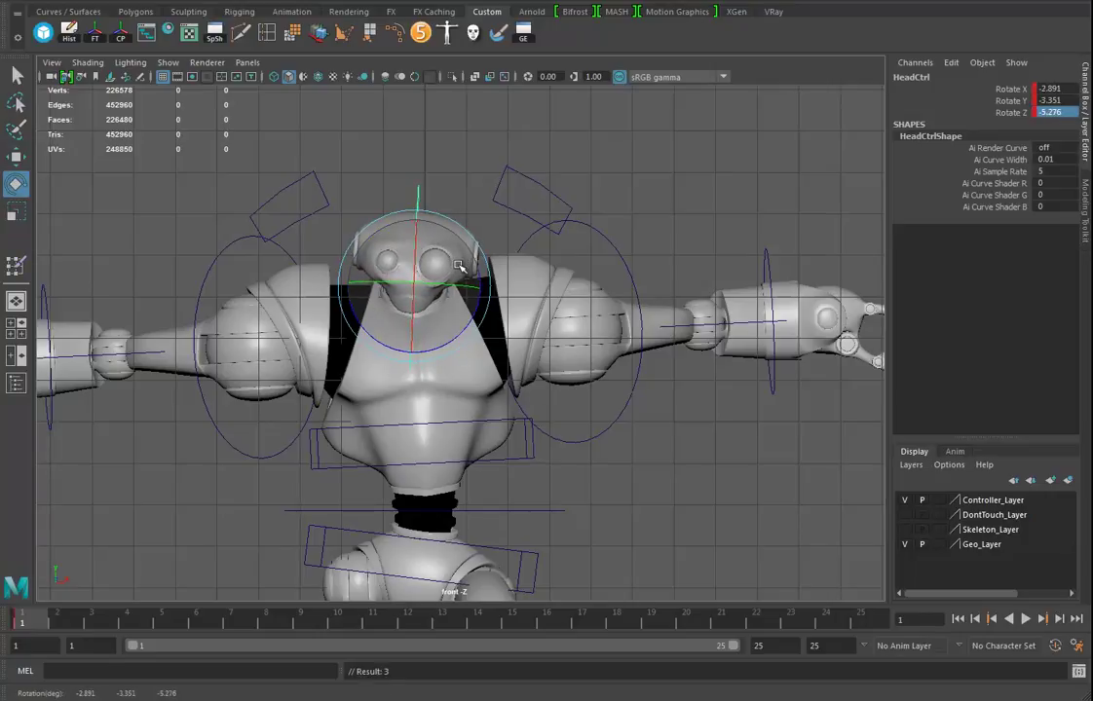
key(s)
click(868, 622)
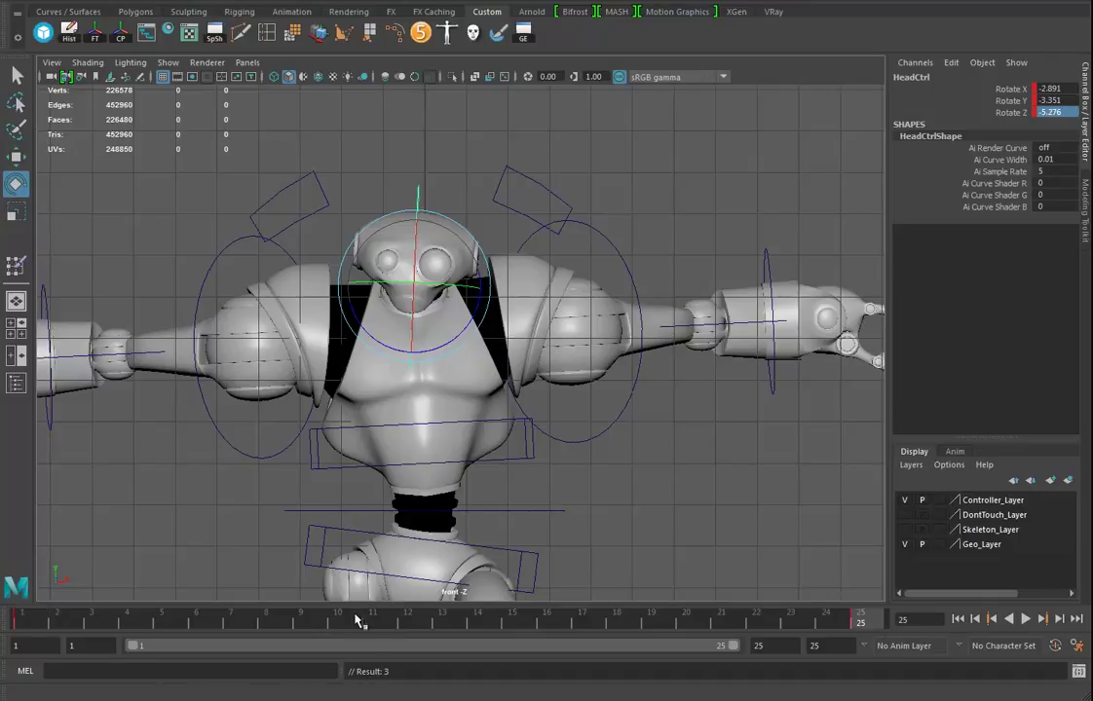
Level the head control at frame 13 to about Rotate X -3.9, Y 2.6, Z 5.5 and key it
click(434, 626)
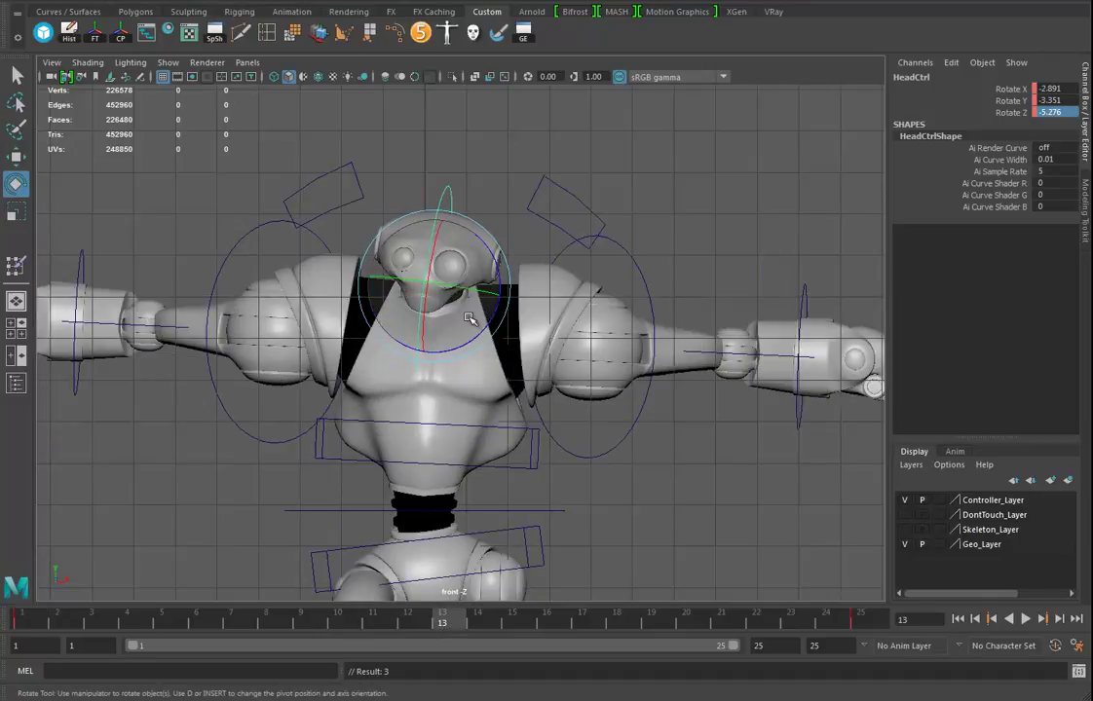
drag(472, 324, 407, 308)
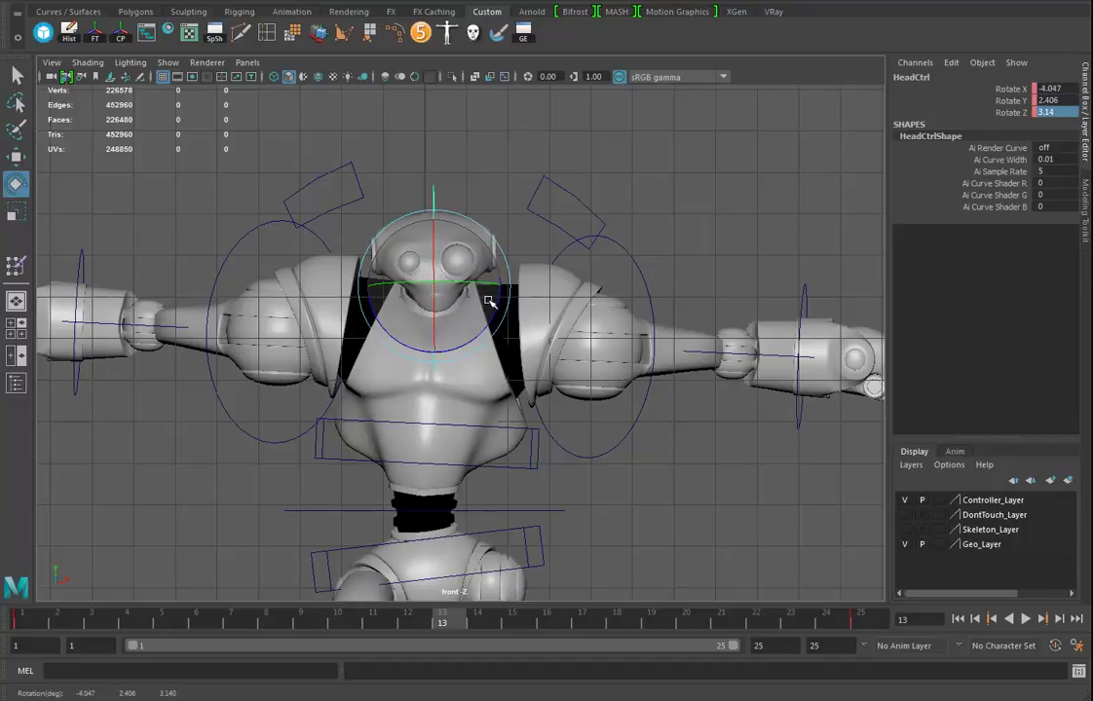
drag(491, 296, 438, 240)
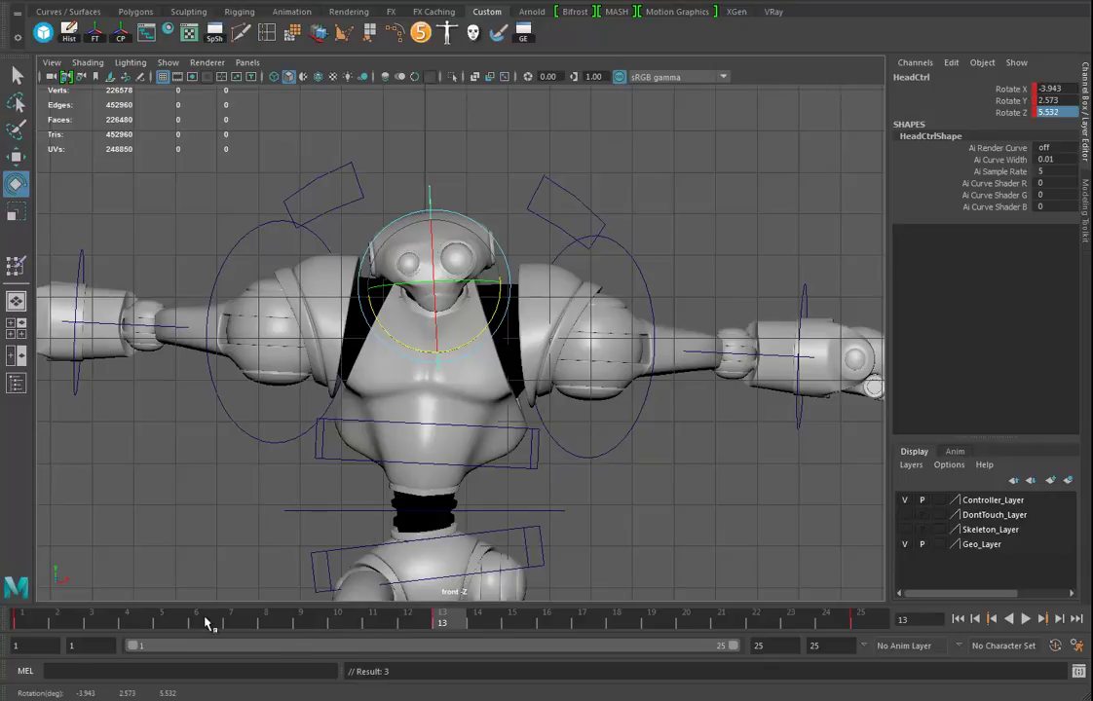
Rotate the head control at frame 3 until the head is level and facing forward, and key it
drag(32, 628, 91, 626)
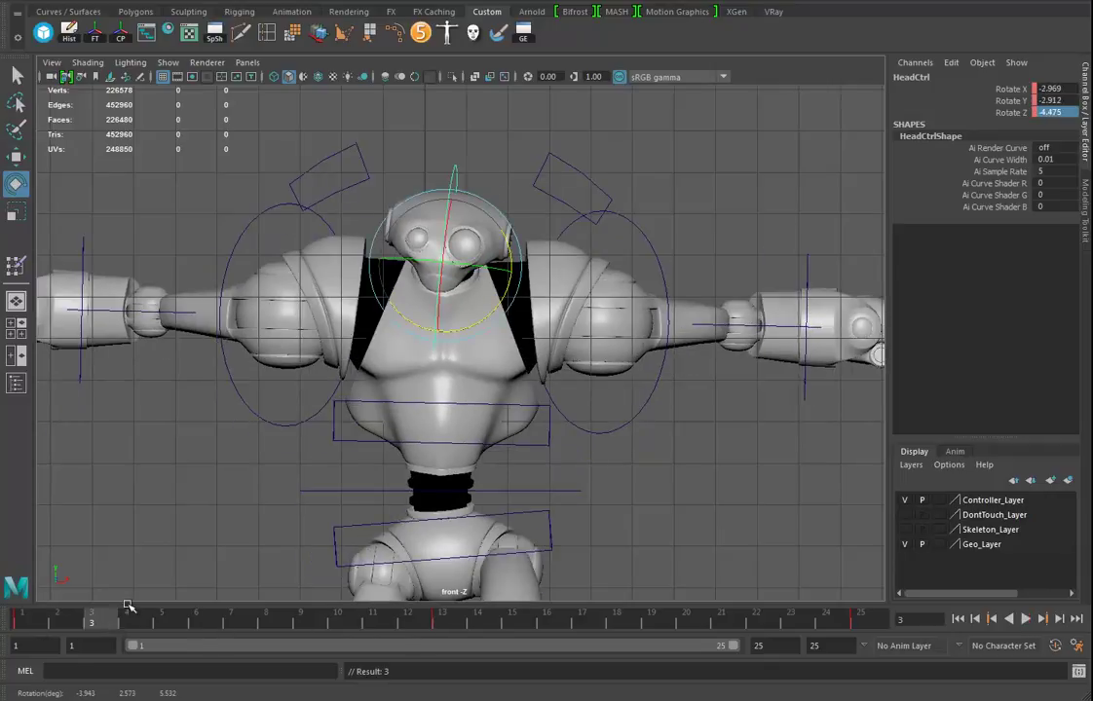
drag(475, 301, 372, 243)
key(s)
Key the head control at frame 15 at about Rotate X -4.2, Y 0.8, Z -4.6 and play back the cycle in perspective
mouse_move(495, 623)
mouse_down()
mouse_move(463, 629)
mouse_move(514, 624)
mouse_up()
drag(461, 303, 438, 278)
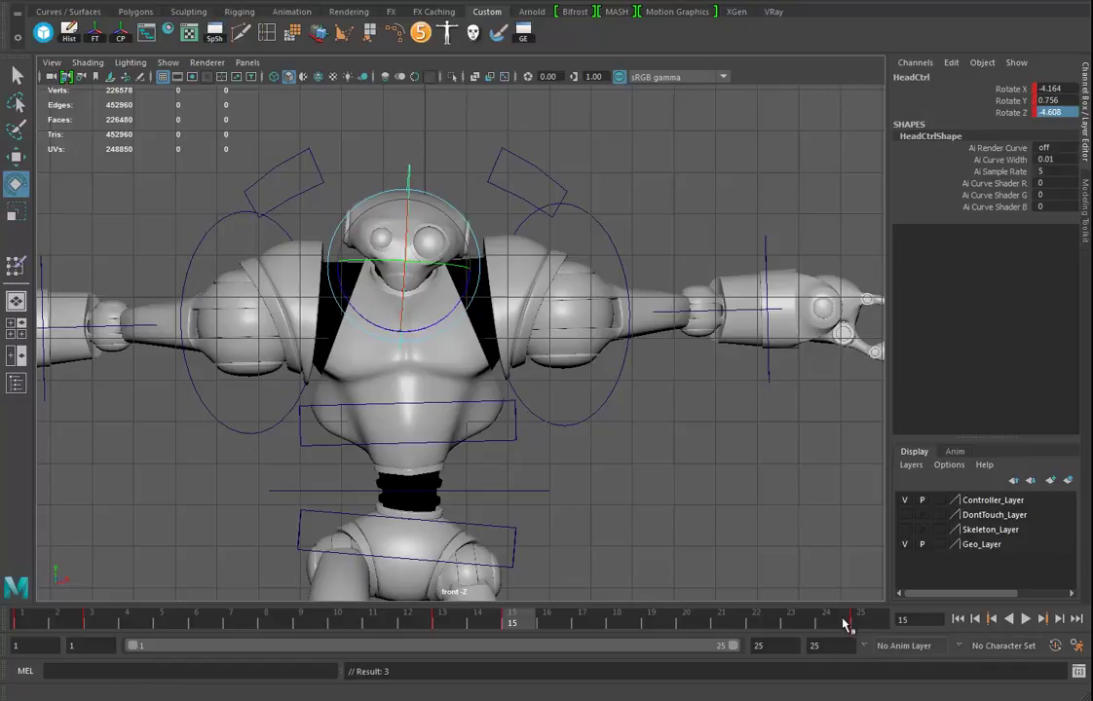
click(1027, 620)
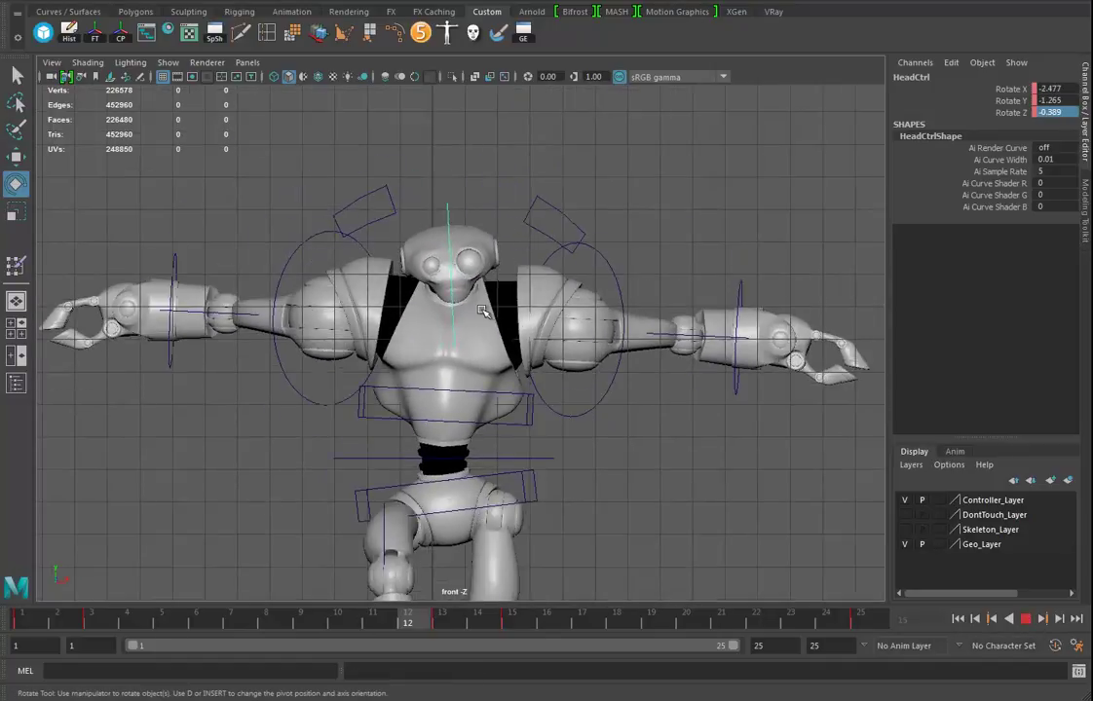
key(space)
click(566, 439)
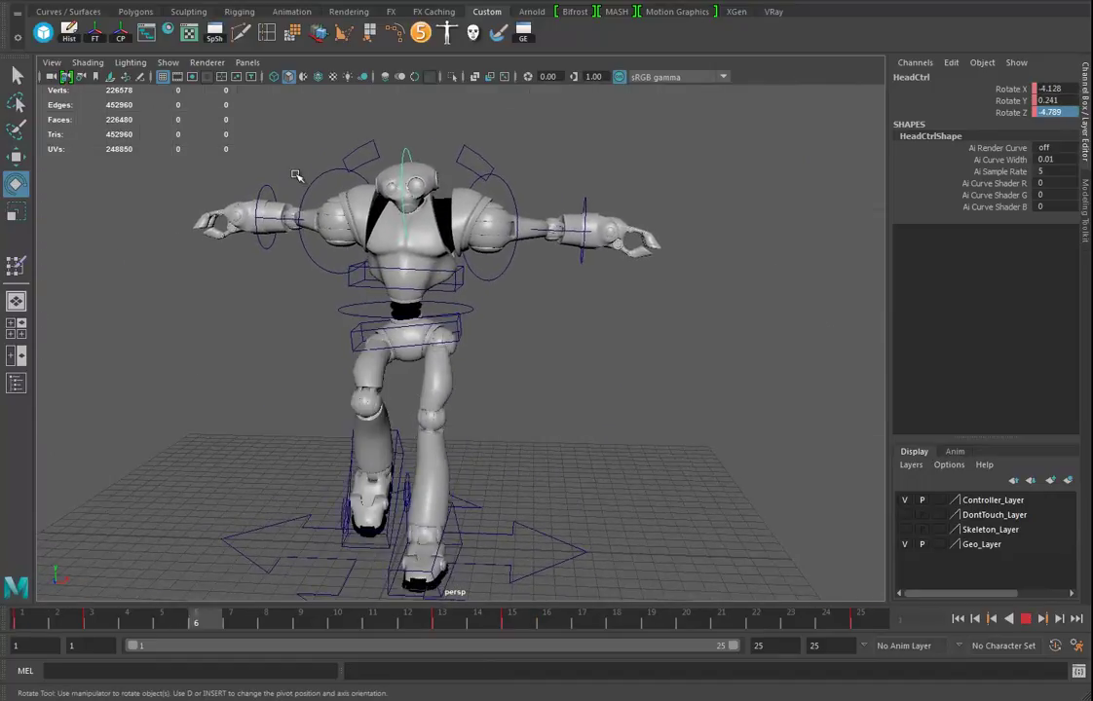
alt+drag(633, 419, 555, 423)
click(1026, 619)
Swing the left clavicle control to Rotate Z 10 at frame 1
alt+drag(679, 457, 608, 465)
alt+right_drag(522, 422, 662, 410)
alt+middle_drag(576, 366, 531, 466)
mouse_move(531, 465)
alt+mouse_down()
mouse_move(571, 456)
mouse_move(551, 459)
alt+mouse_up()
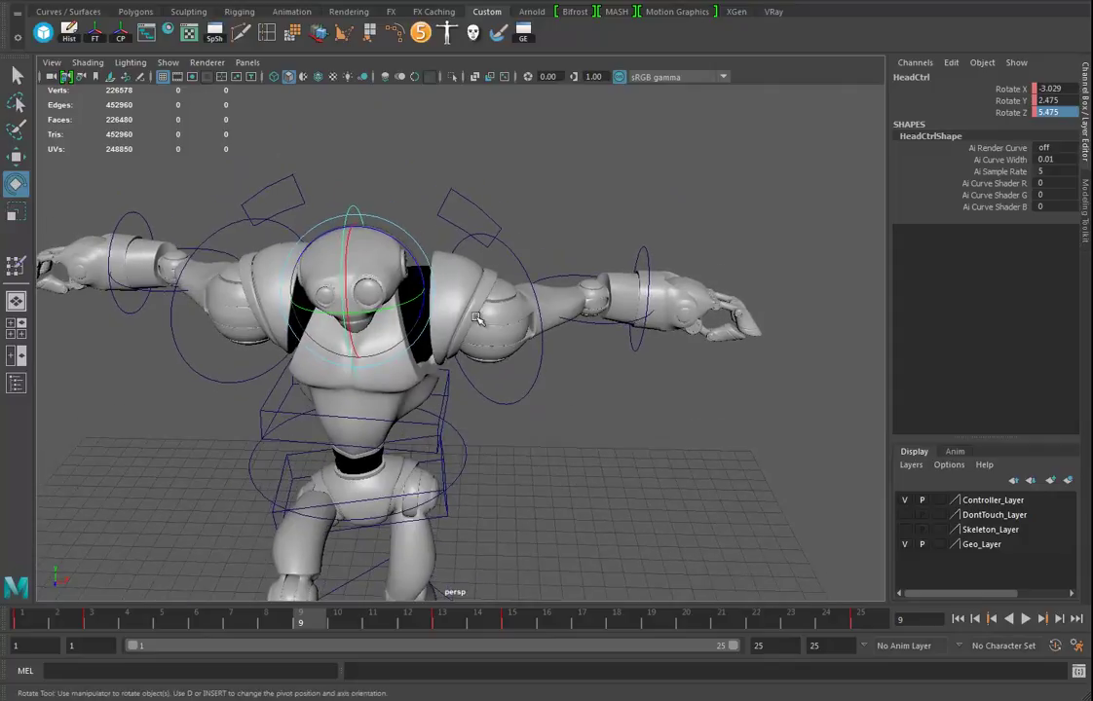
drag(453, 203, 450, 207)
alt+drag(516, 375, 492, 345)
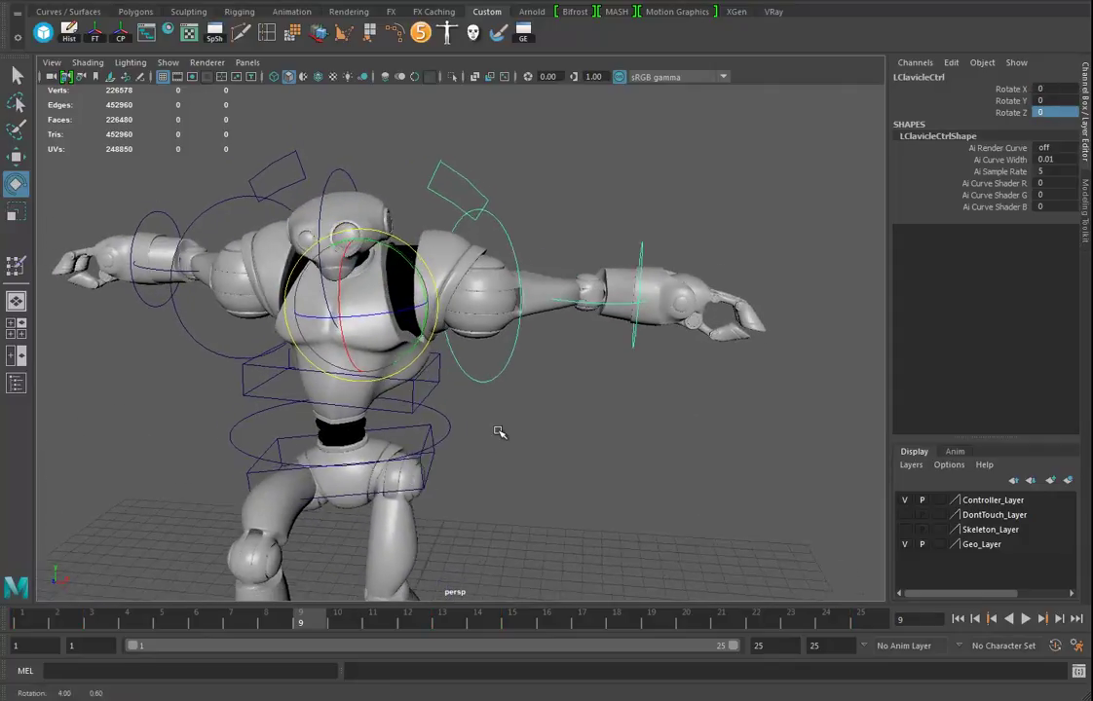
alt+drag(499, 431, 468, 435)
click(22, 622)
alt+drag(492, 336, 399, 380)
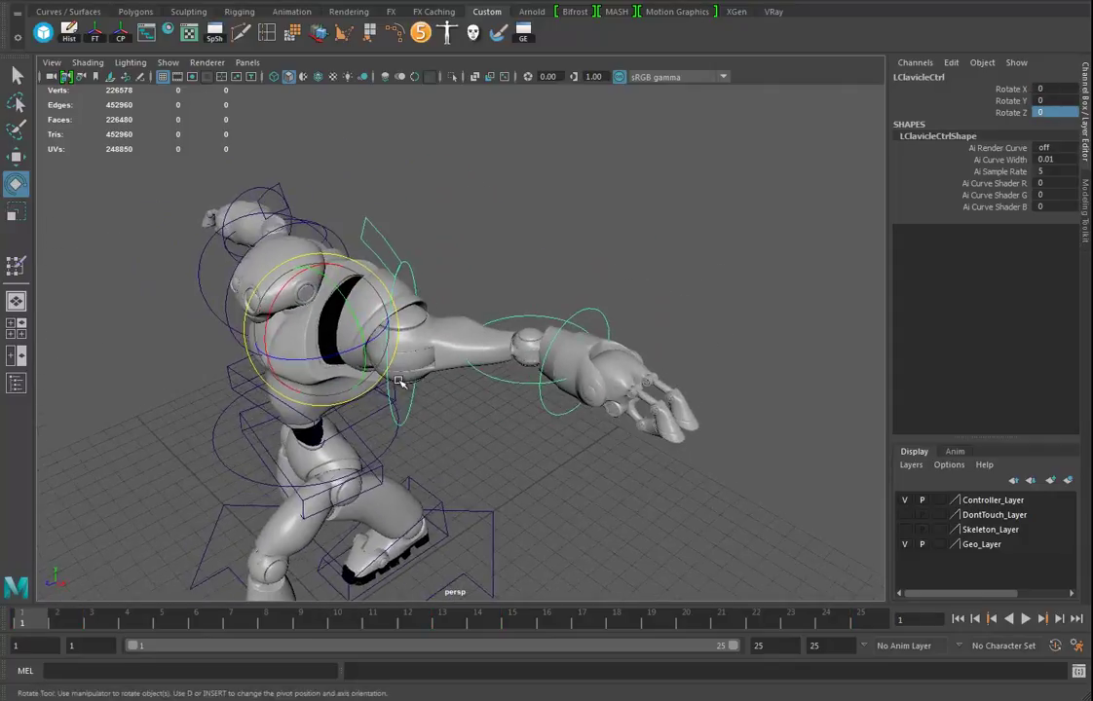
drag(329, 357, 348, 354)
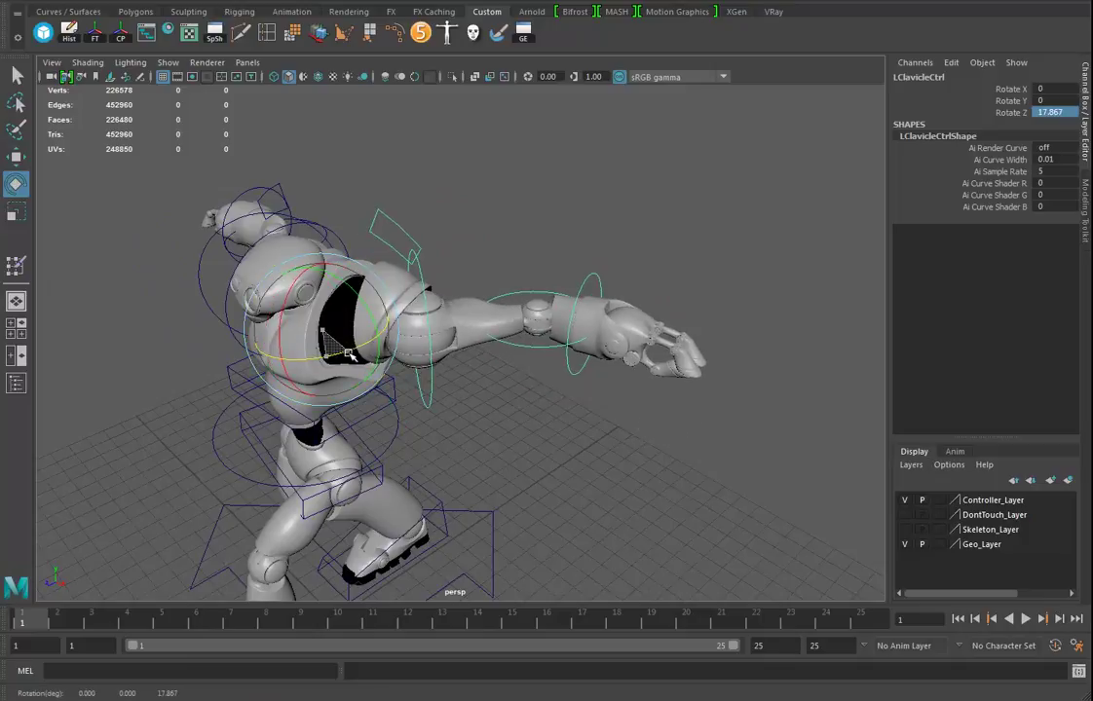
key(ctrl+z)
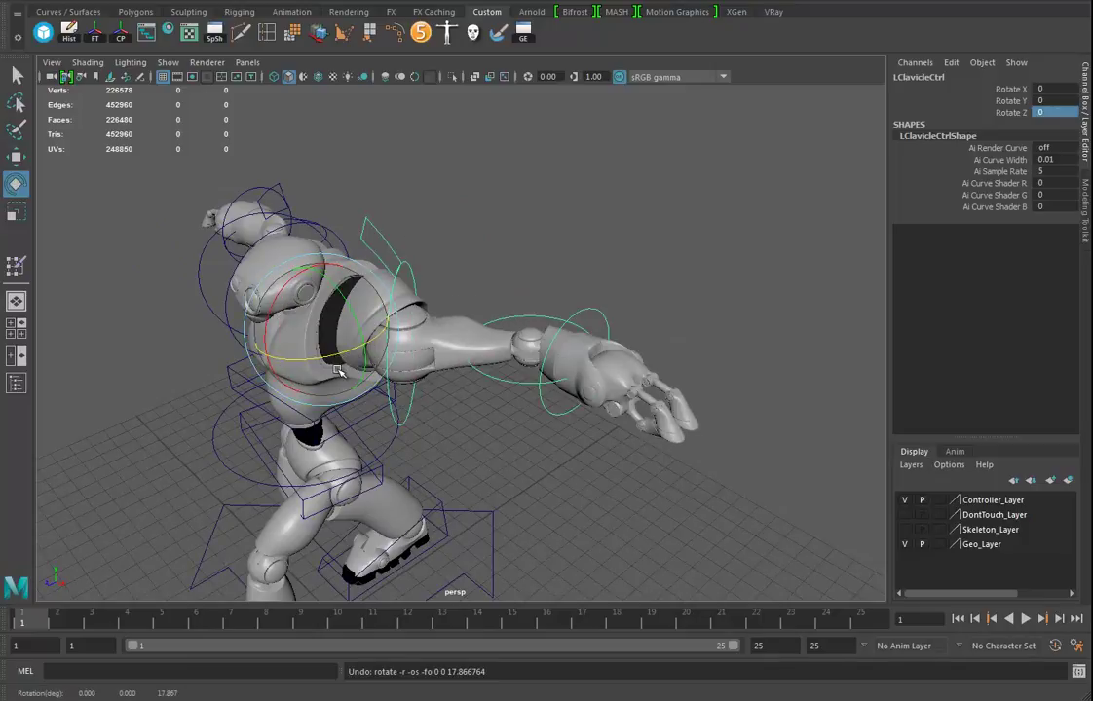
drag(333, 358, 333, 354)
middle_drag(334, 352, 341, 355)
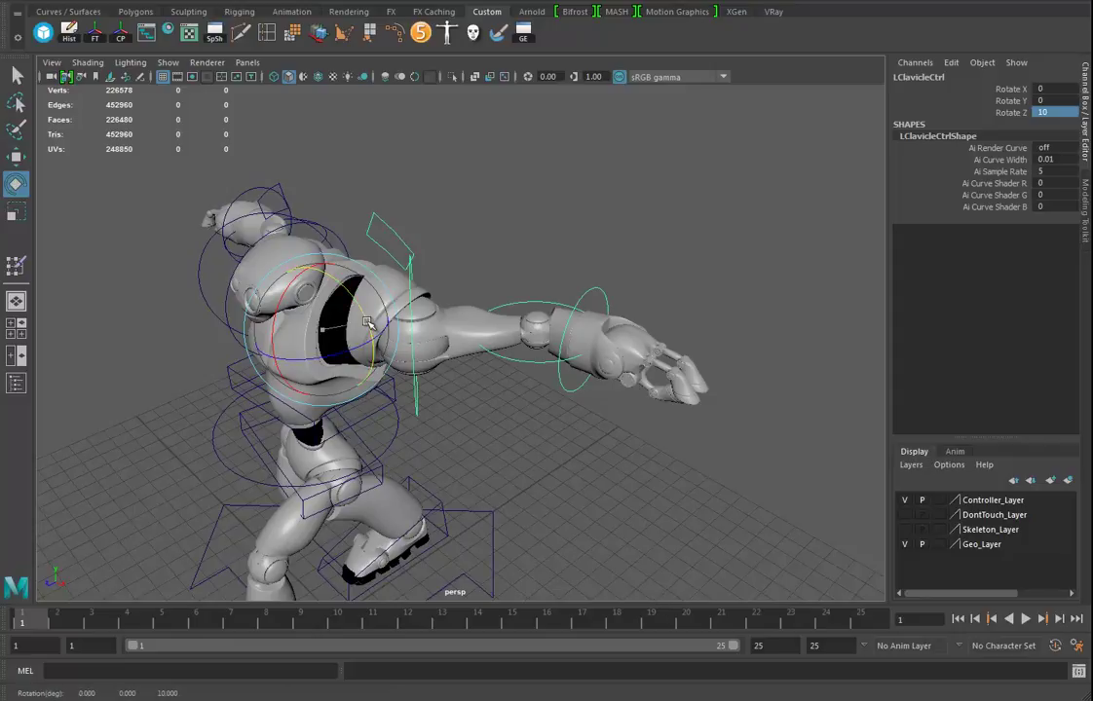
Raise the left clavicle control to Rotate Y -5 at frame 1 and key the pose at frames 1 and 25
drag(367, 324, 367, 320)
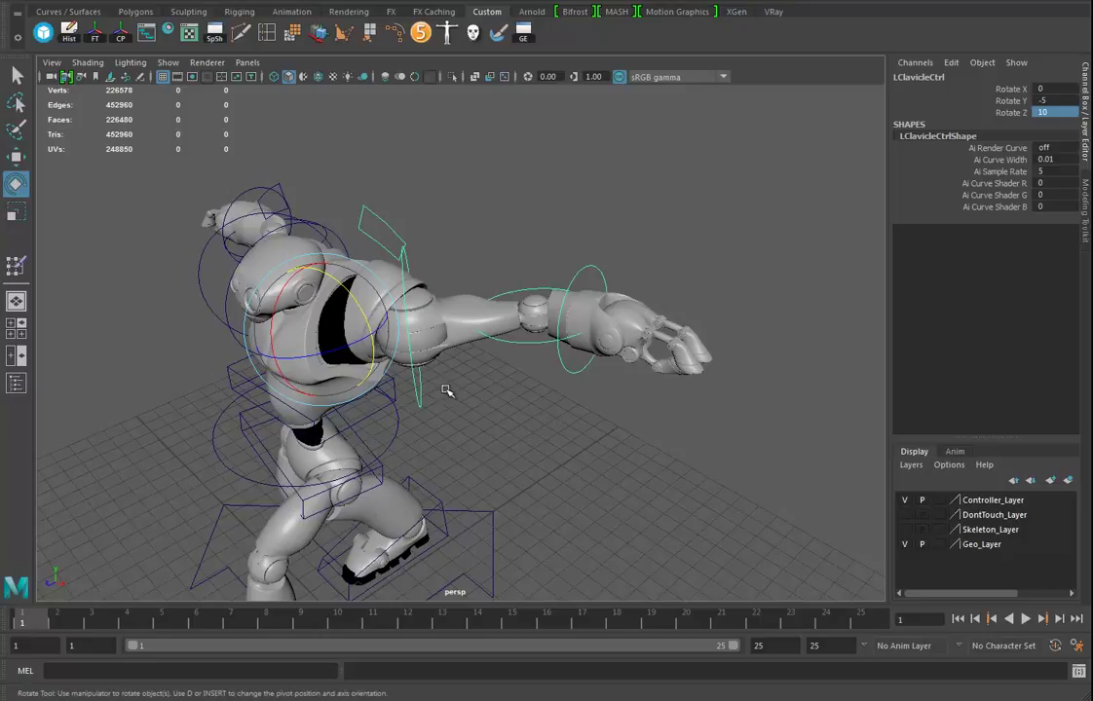
key(s)
click(870, 621)
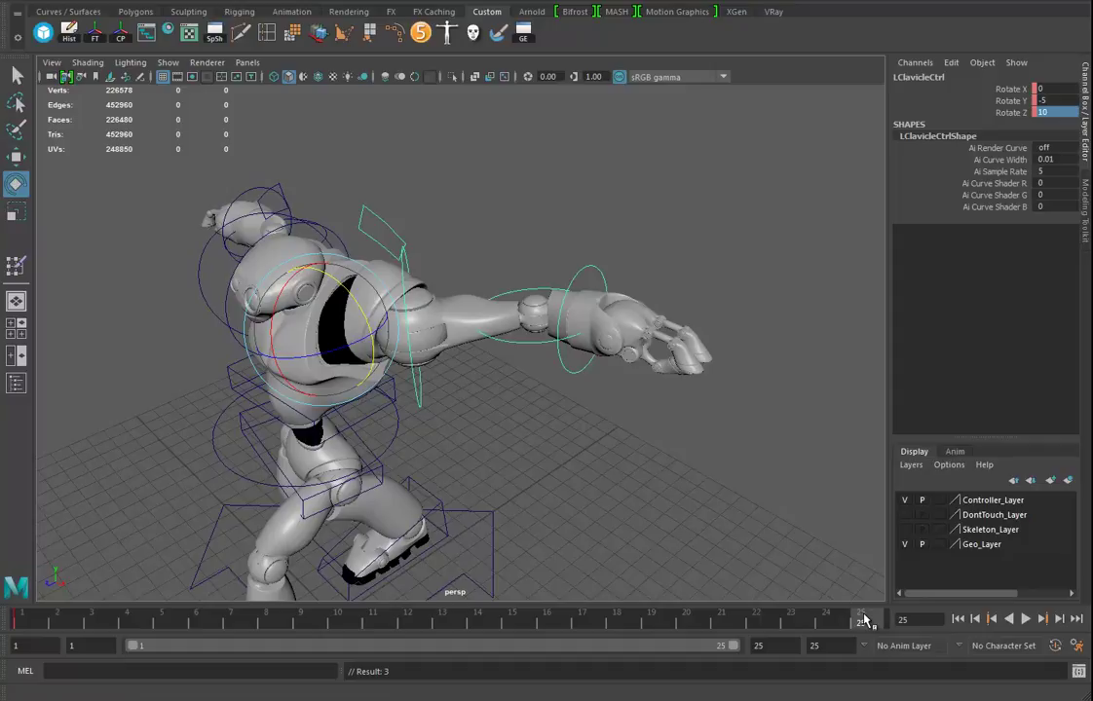
key(s)
Swing the left clavicle control to Rotate Z -10 at frame 13 and key the pose
click(433, 615)
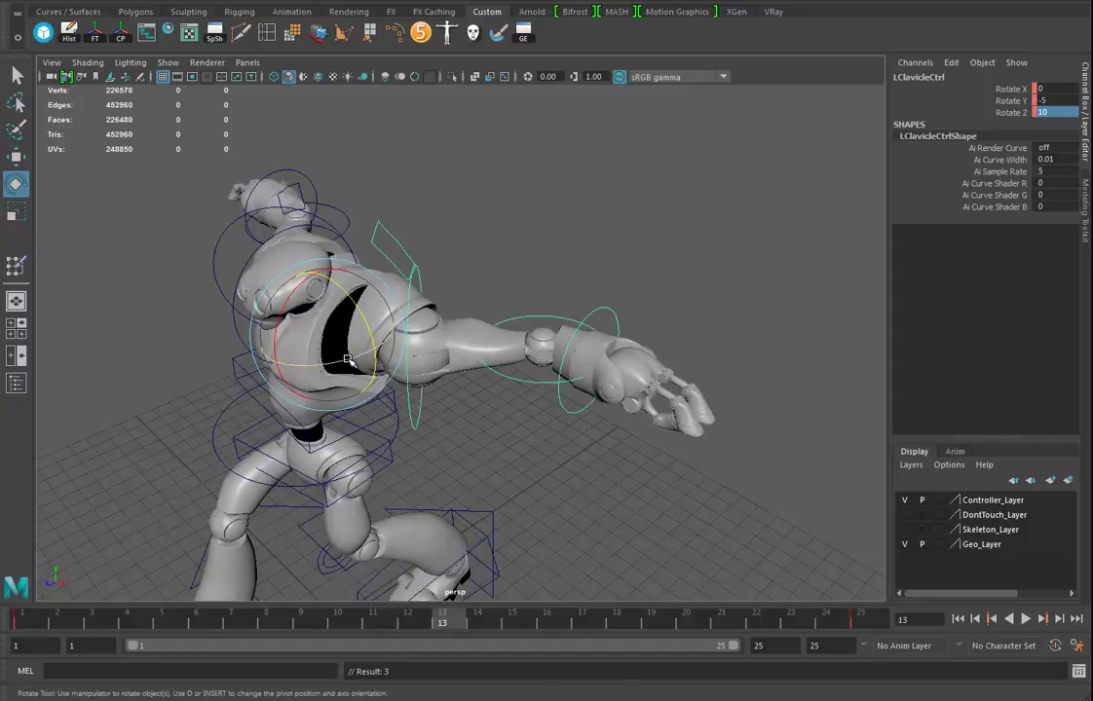
drag(348, 361, 330, 364)
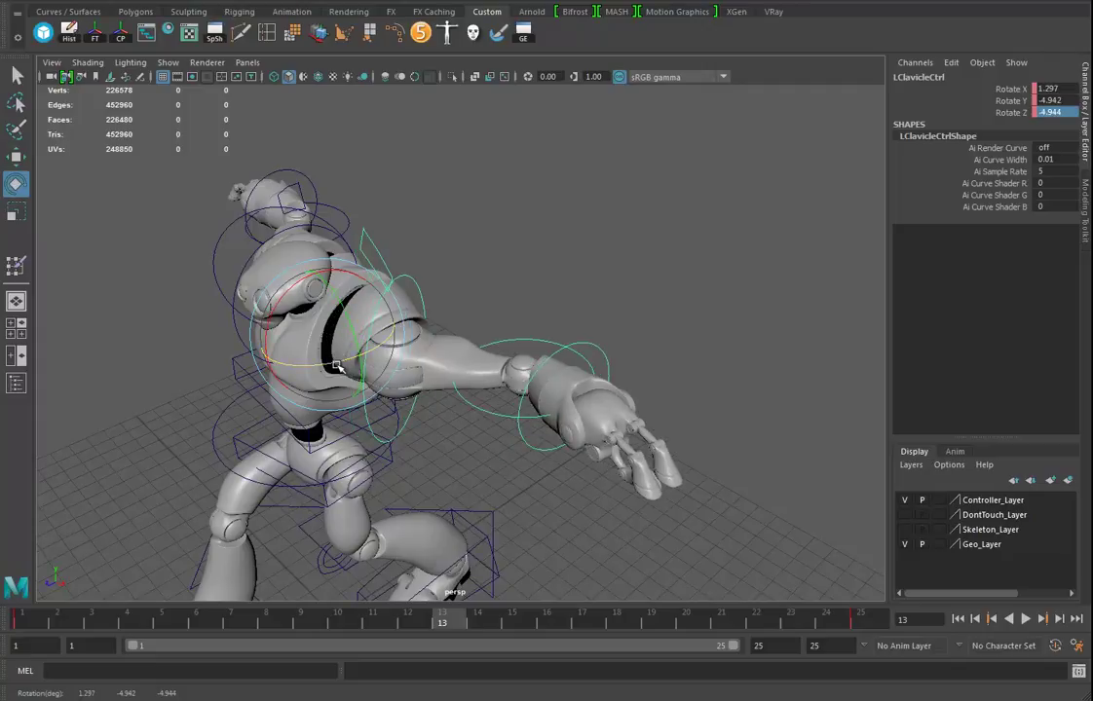
key(ctrl+z)
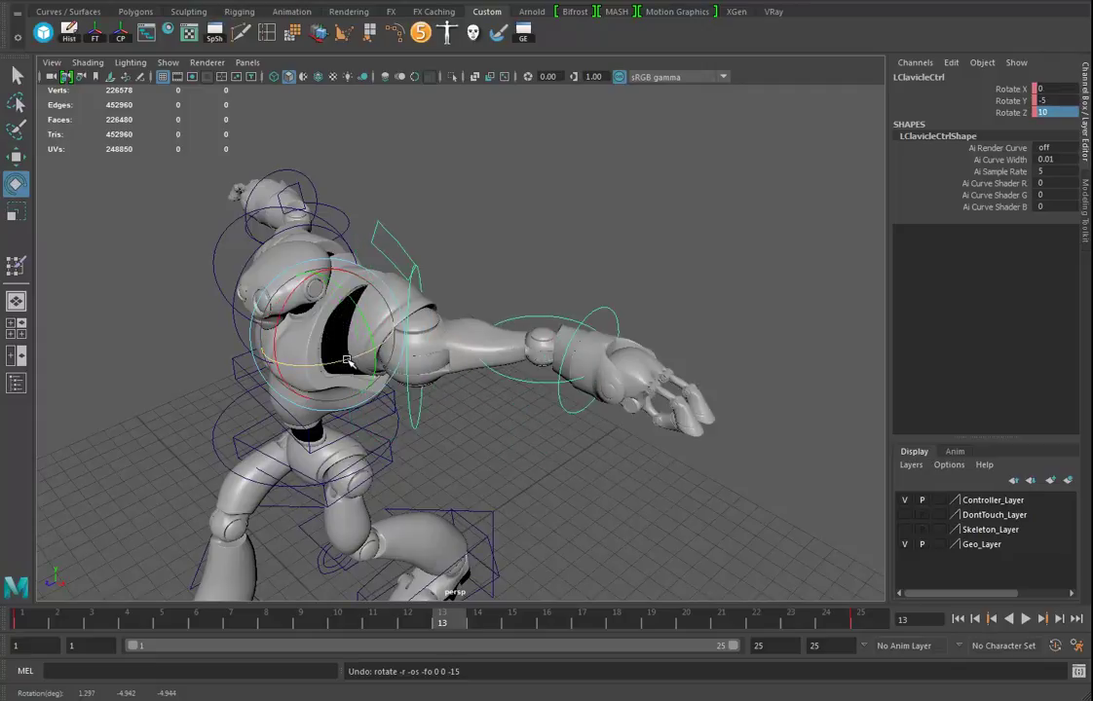
drag(347, 360, 339, 362)
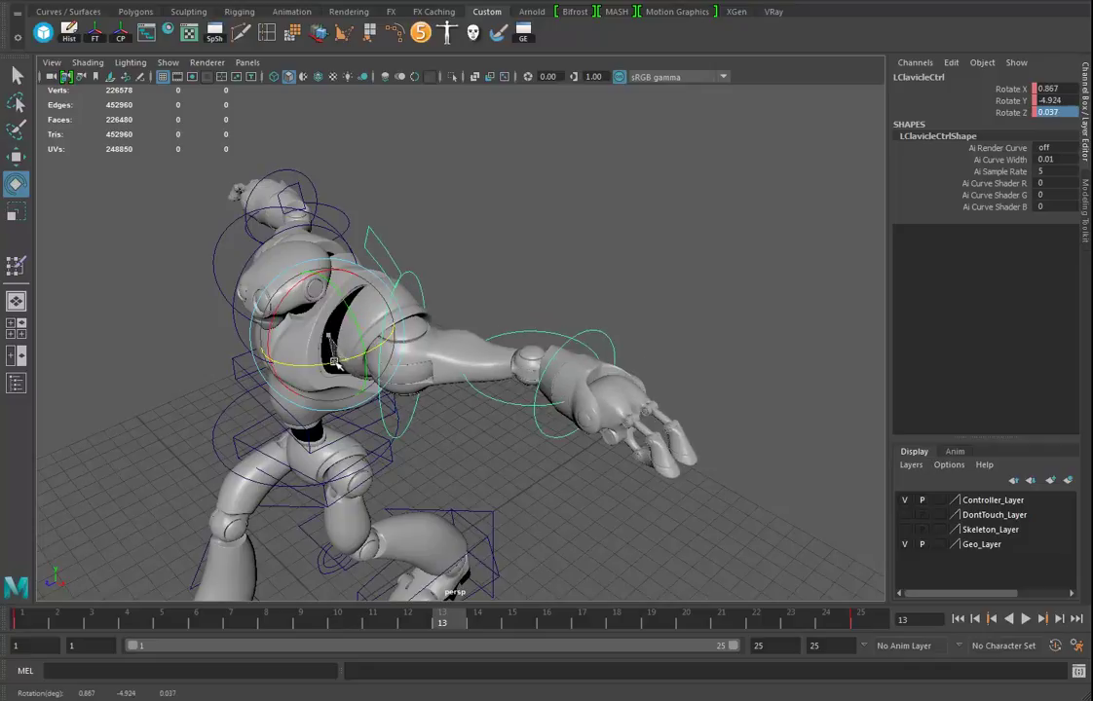
key(ctrl+z)
alt+drag(407, 400, 422, 385)
alt+middle_drag(421, 385, 439, 390)
alt+drag(438, 390, 403, 384)
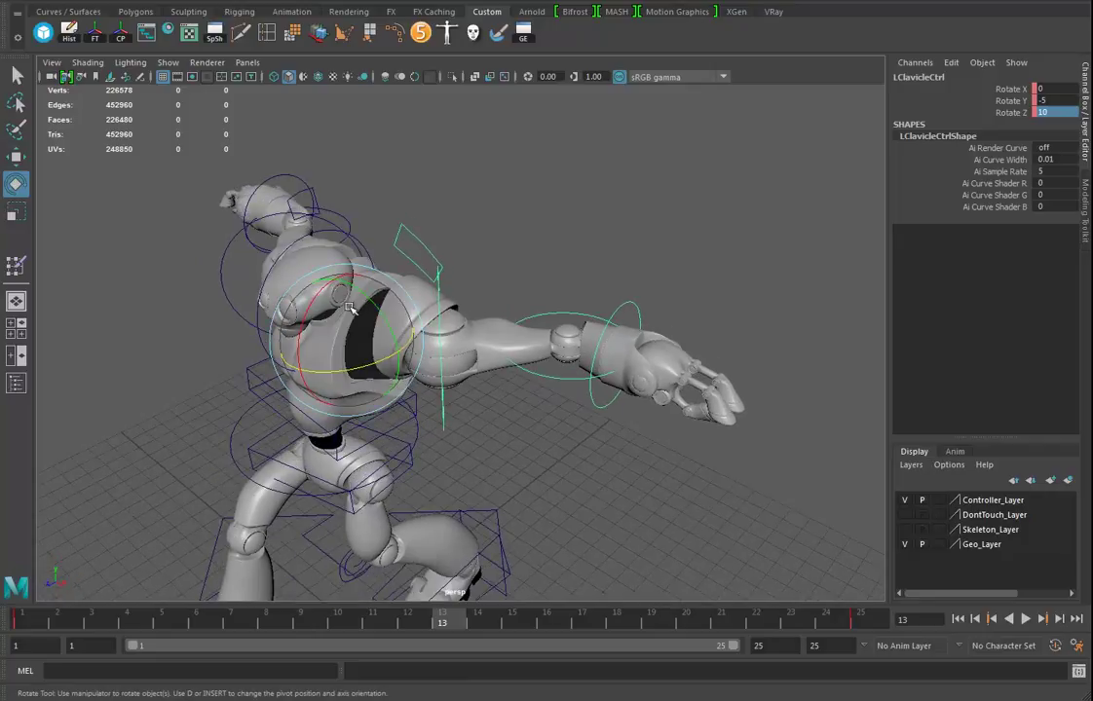
drag(353, 321, 364, 364)
double_click(1073, 112)
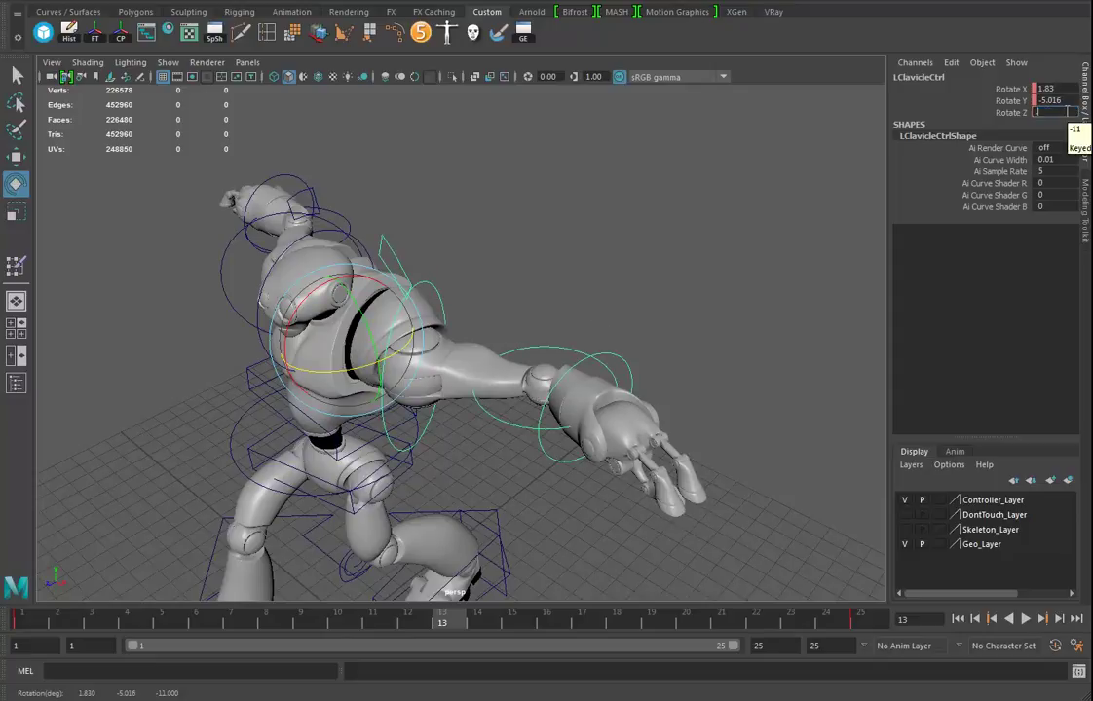
text(-10)
key(Return)
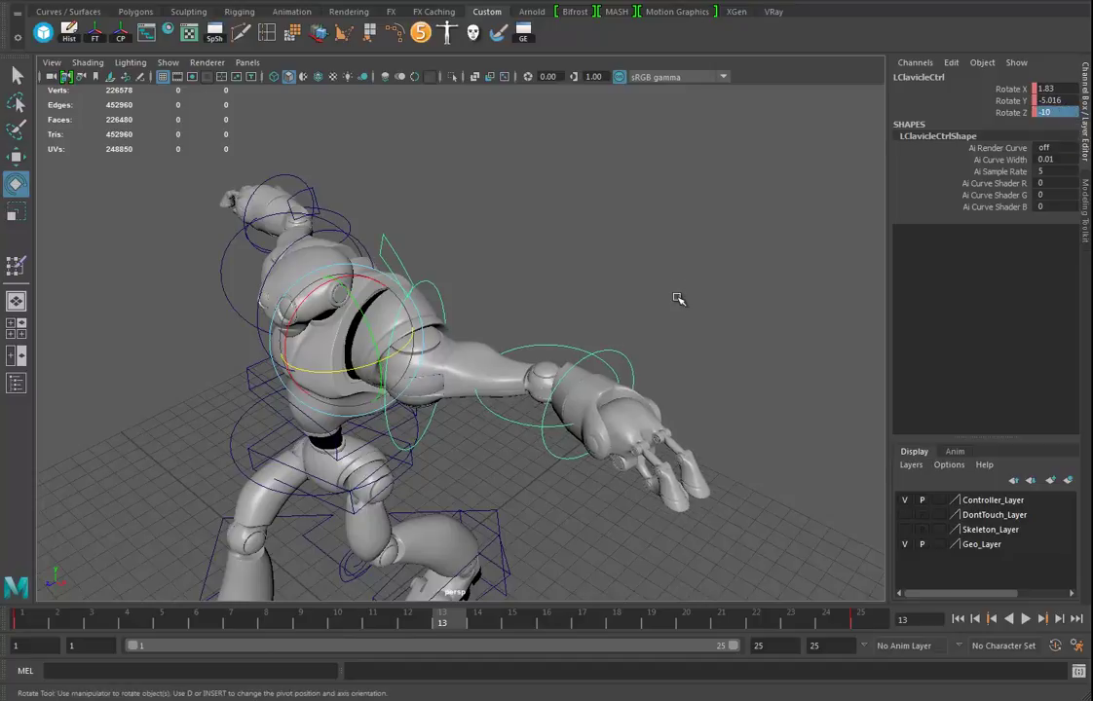
key(s)
Try Rotate Y values of -6 and -7 on the left clavicle control at frame 13
drag(378, 349, 377, 347)
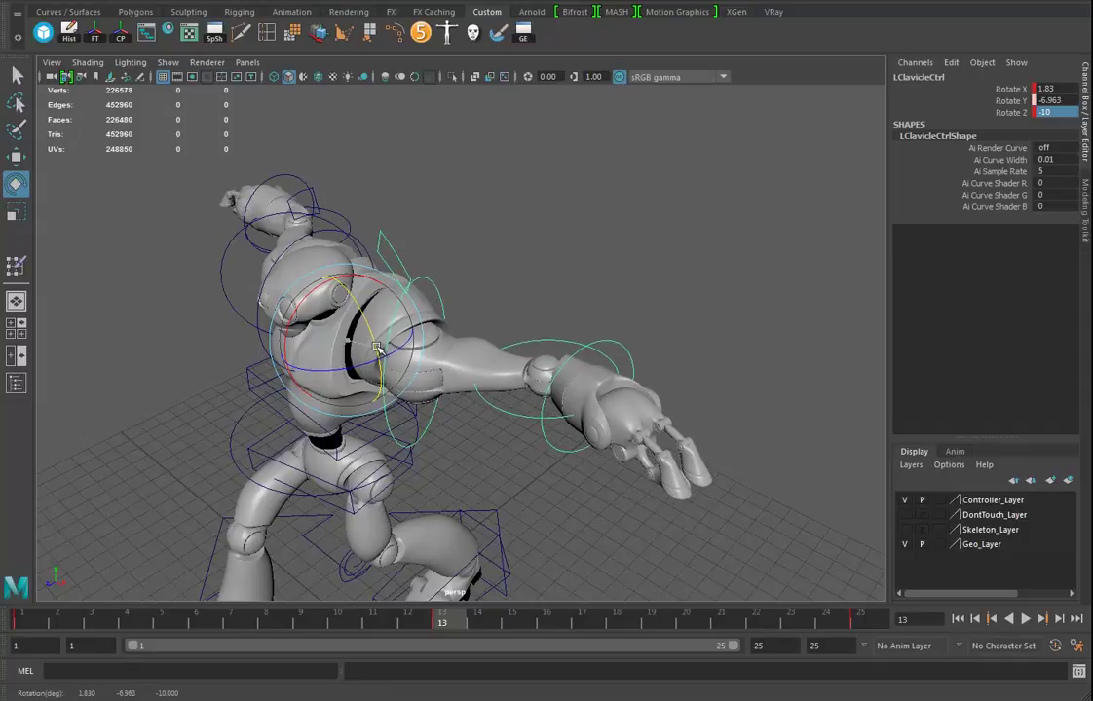
text(-6)
key(Return)
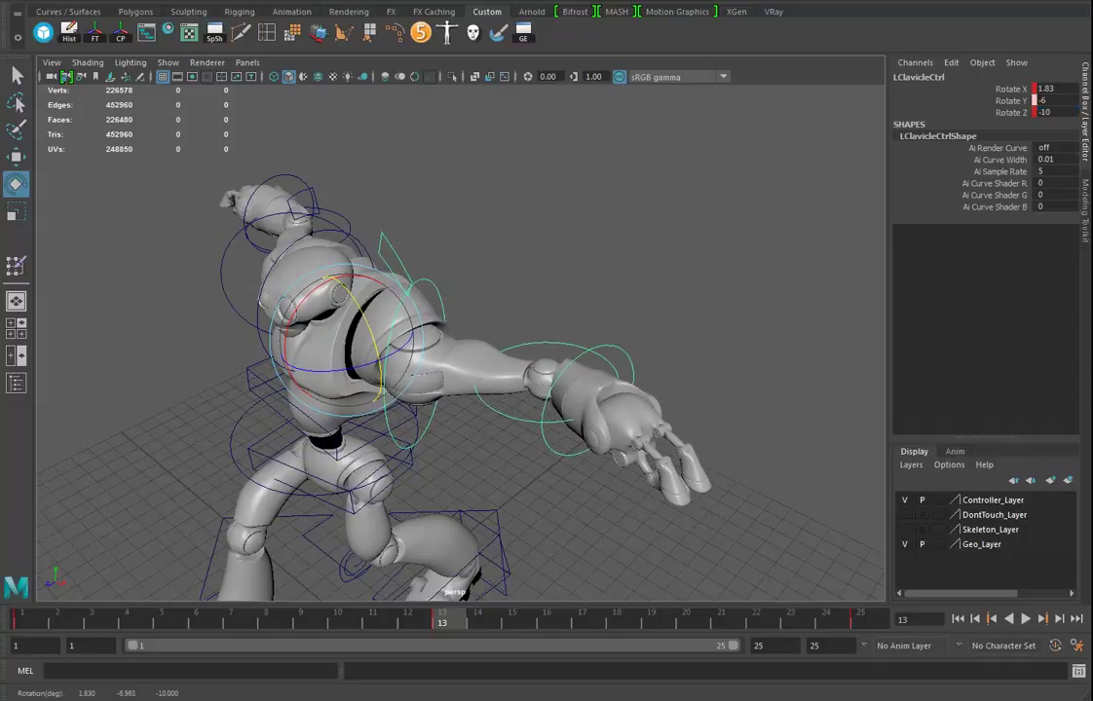
text(-7)
key(Return)
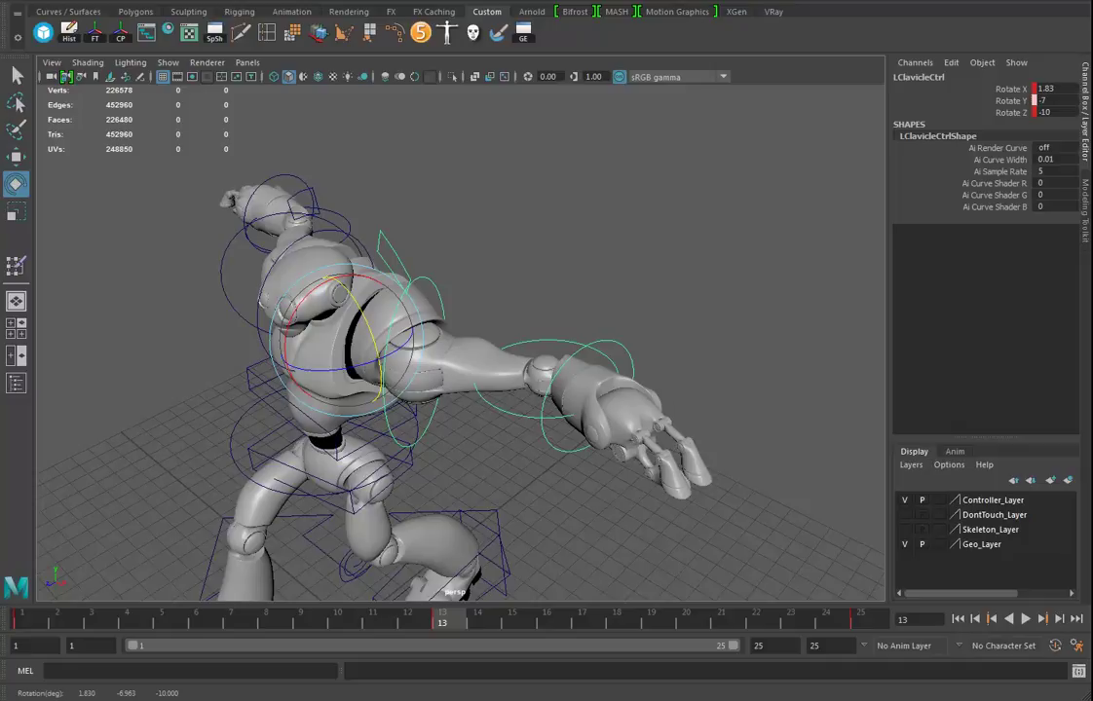
key(ctrl+z)
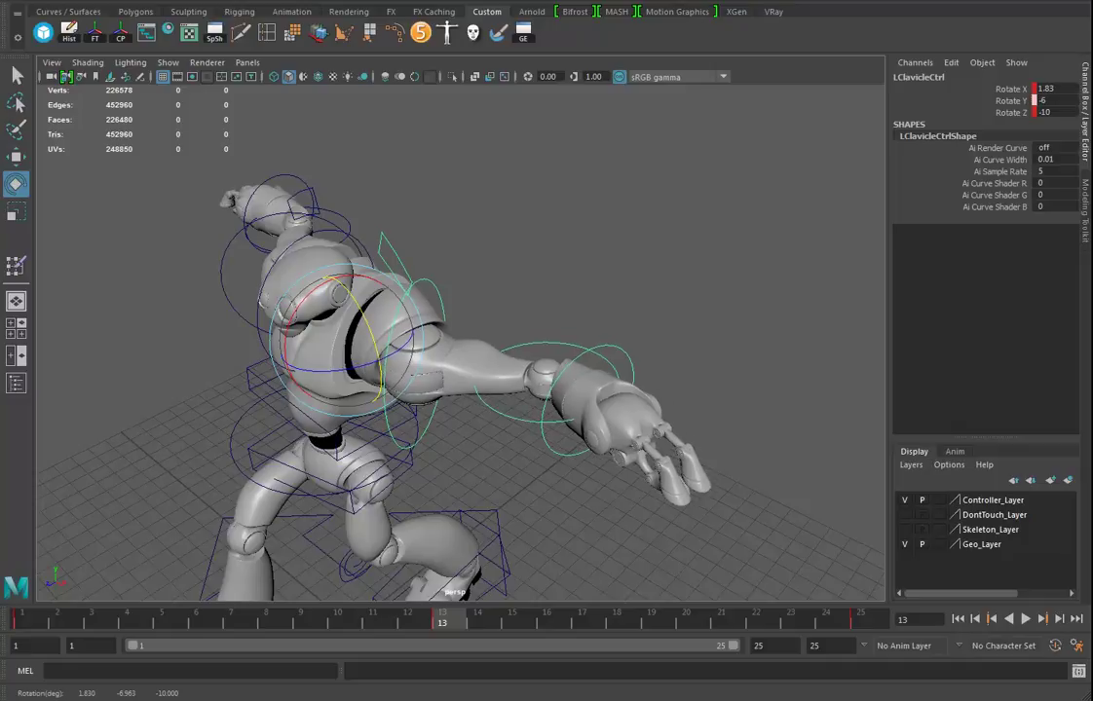
Set the left clavicle control to Rotate Y -5 and Rotate X 0 at frame 13, and play back the cycle
double_click(1055, 104)
text(-5)
key(Return)
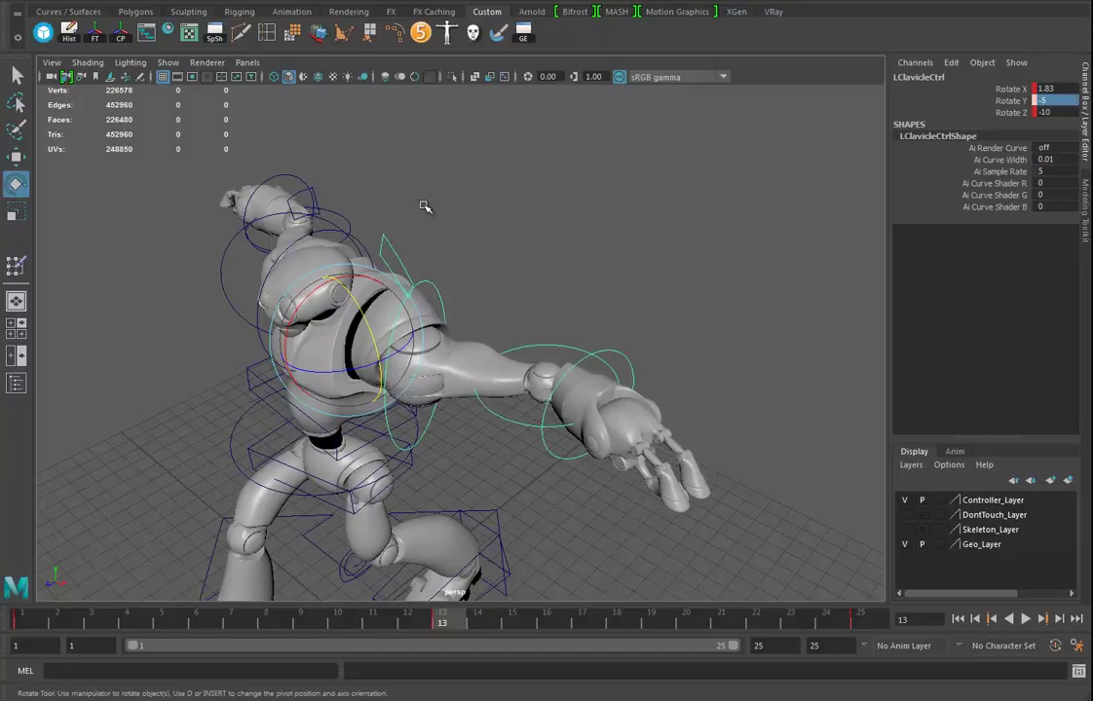
double_click(1057, 89)
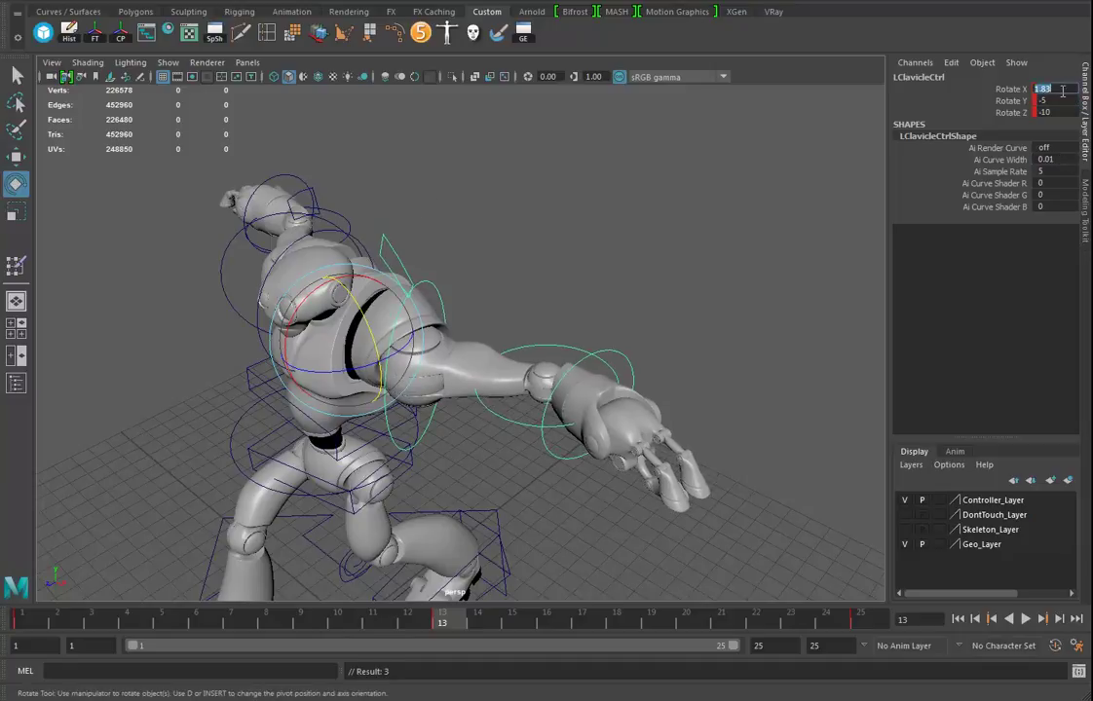
key(Return)
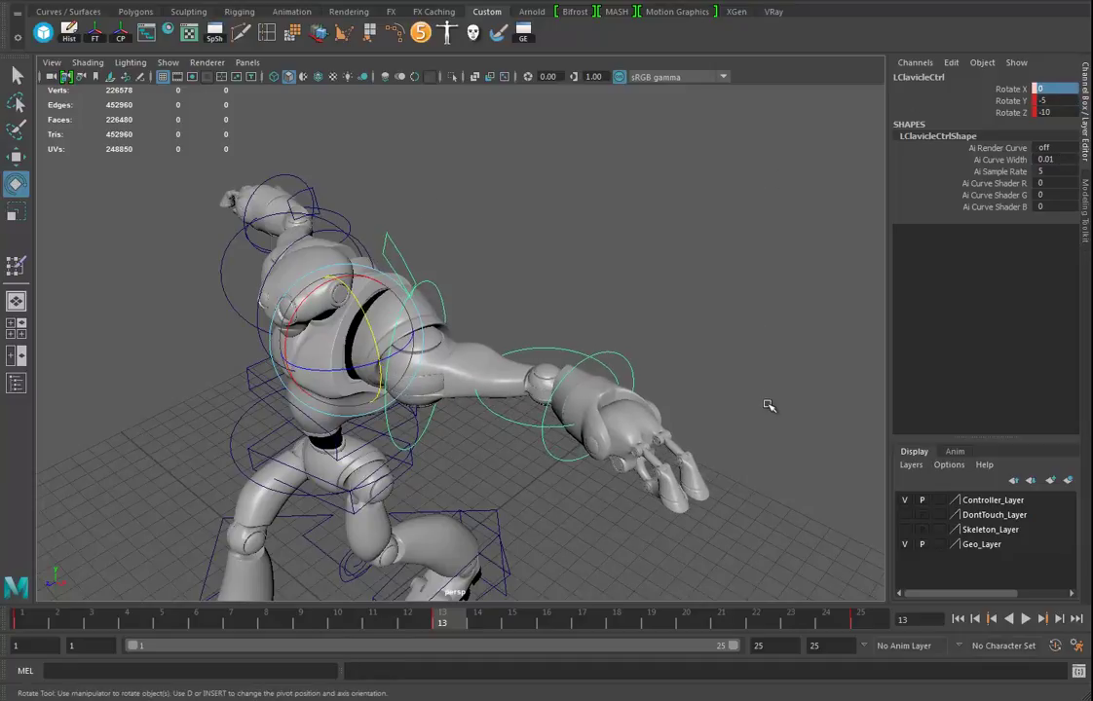
key(alt+v)
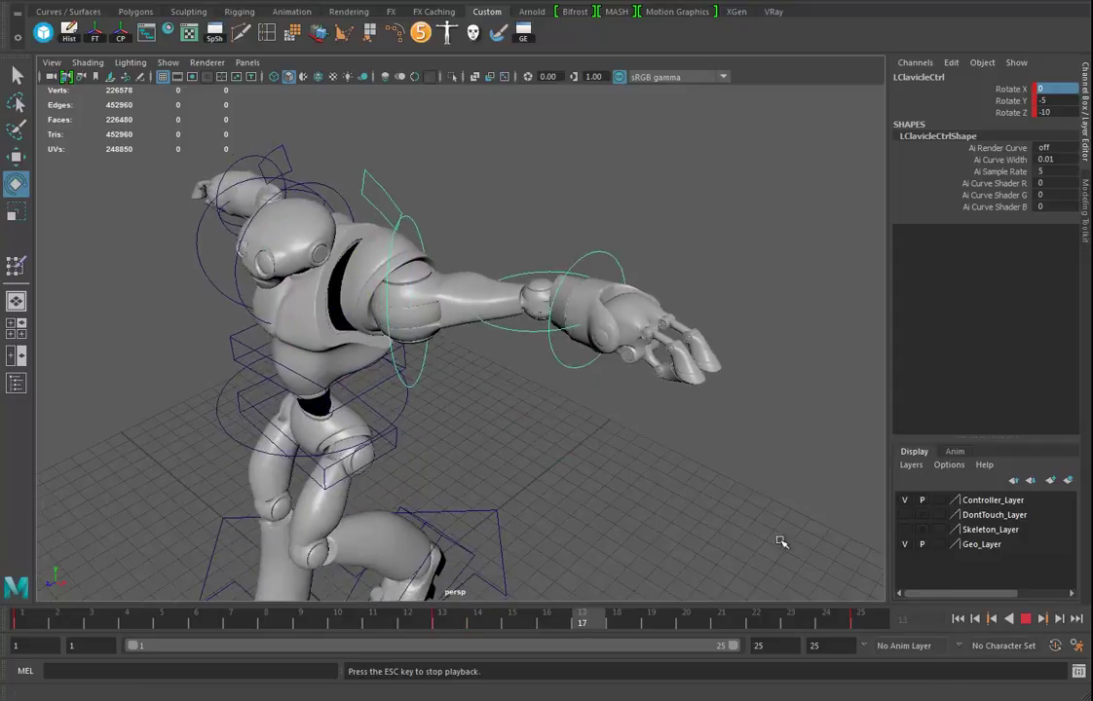
alt+drag(573, 476, 365, 387)
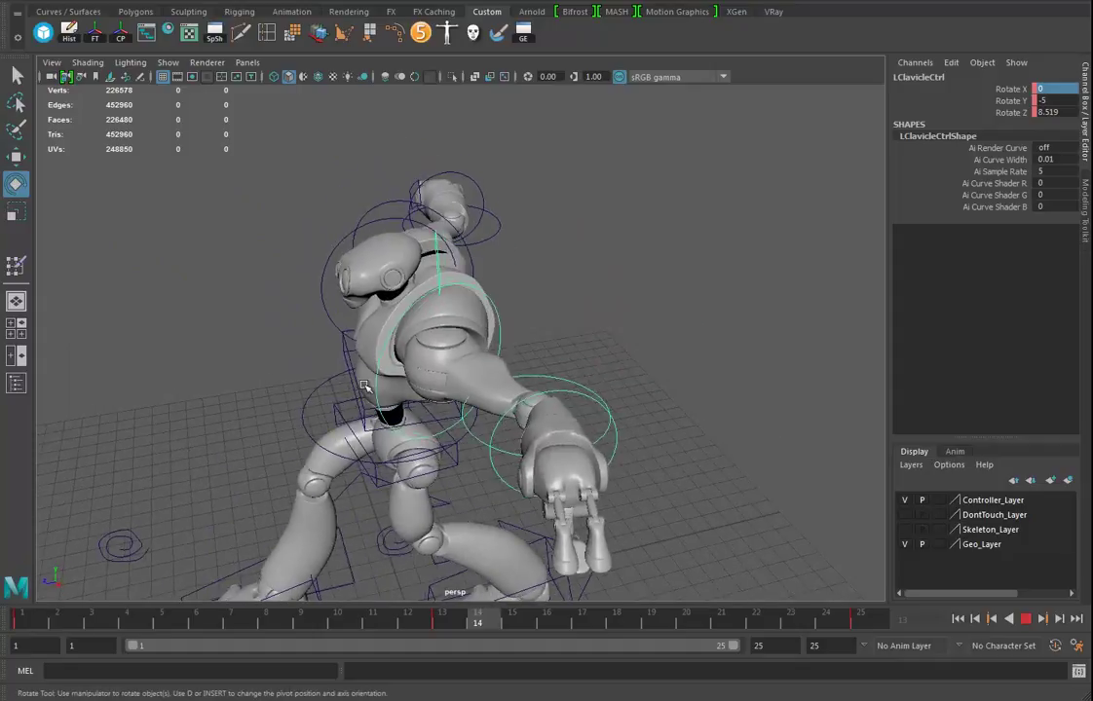
key(Escape)
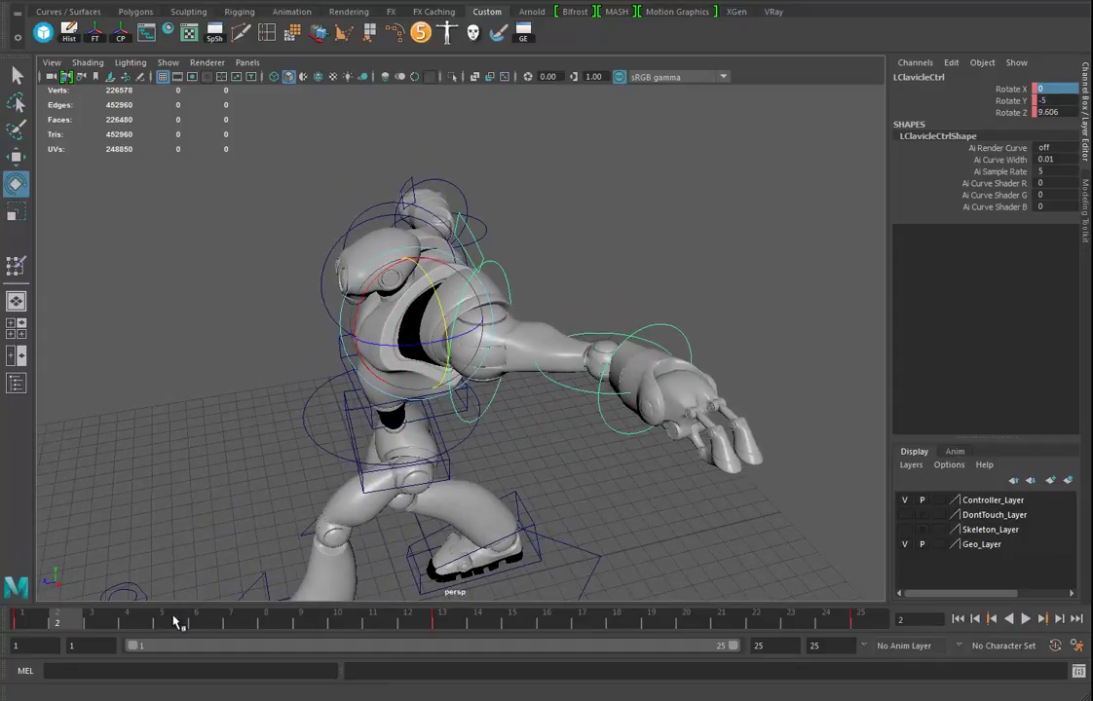
Lower the left clavicle control to Rotate Y 5 at frames 7 and 19, key both poses, and play back the cycle
click(250, 620)
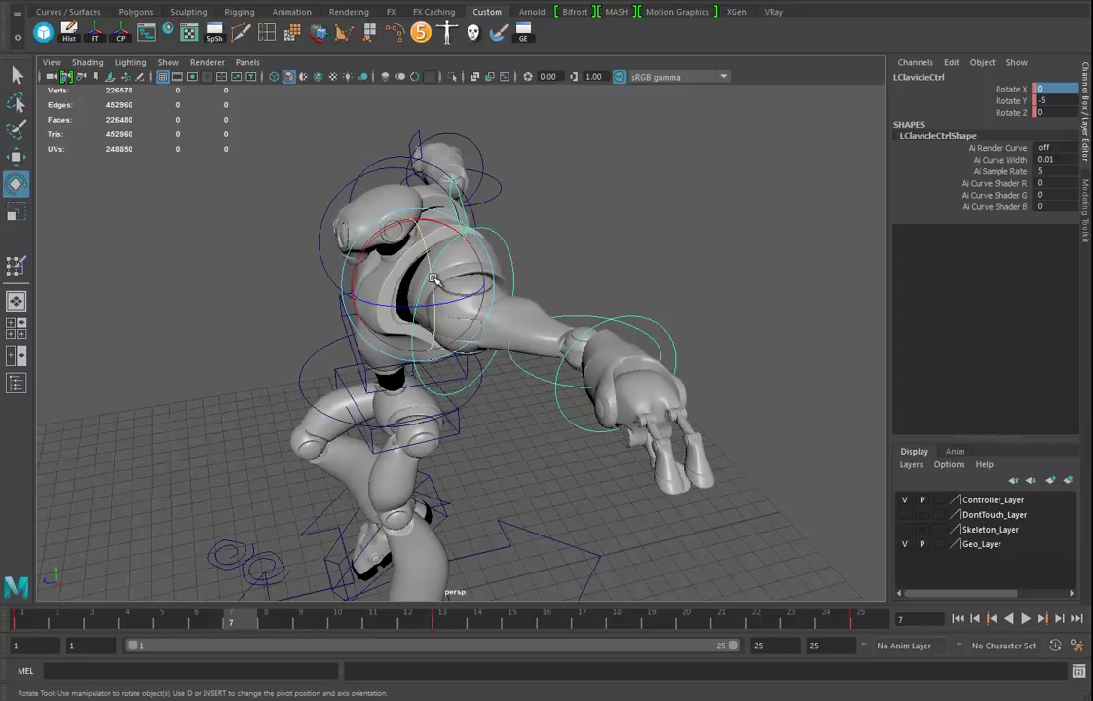
drag(433, 279, 433, 289)
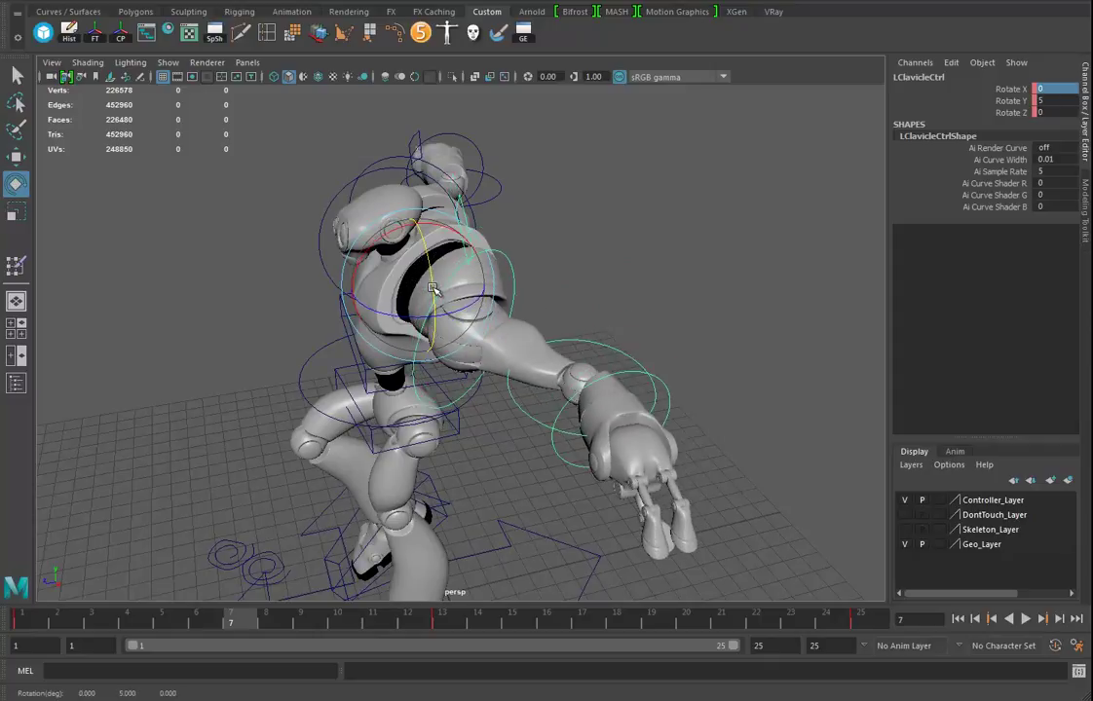
key(s)
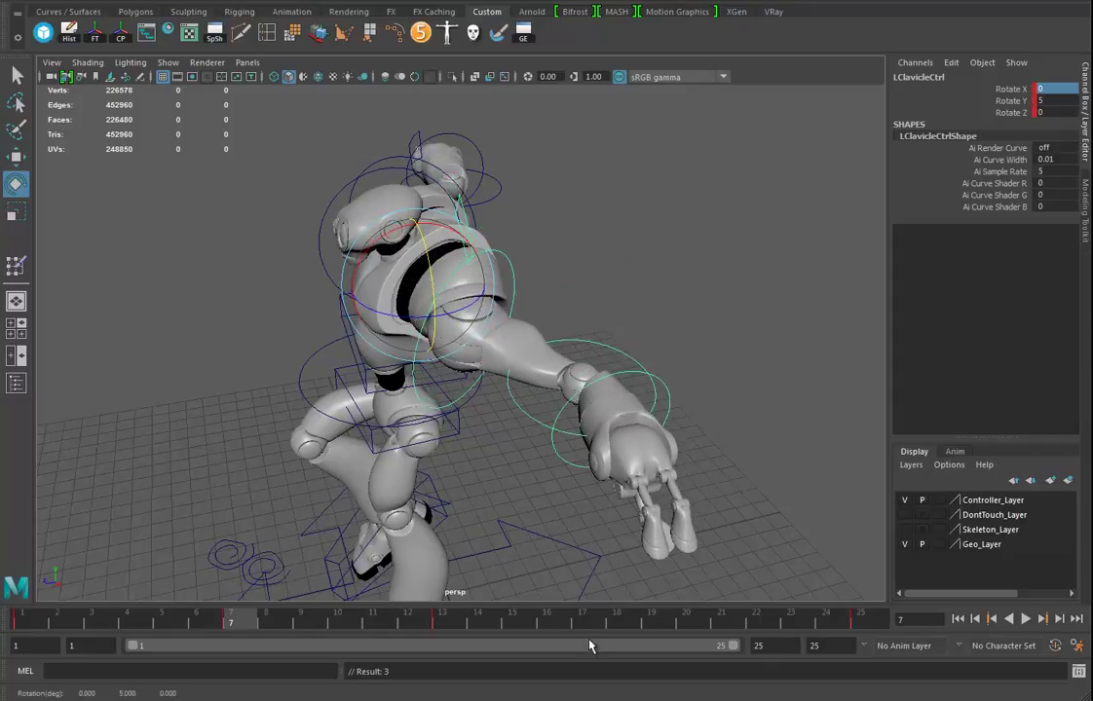
click(652, 622)
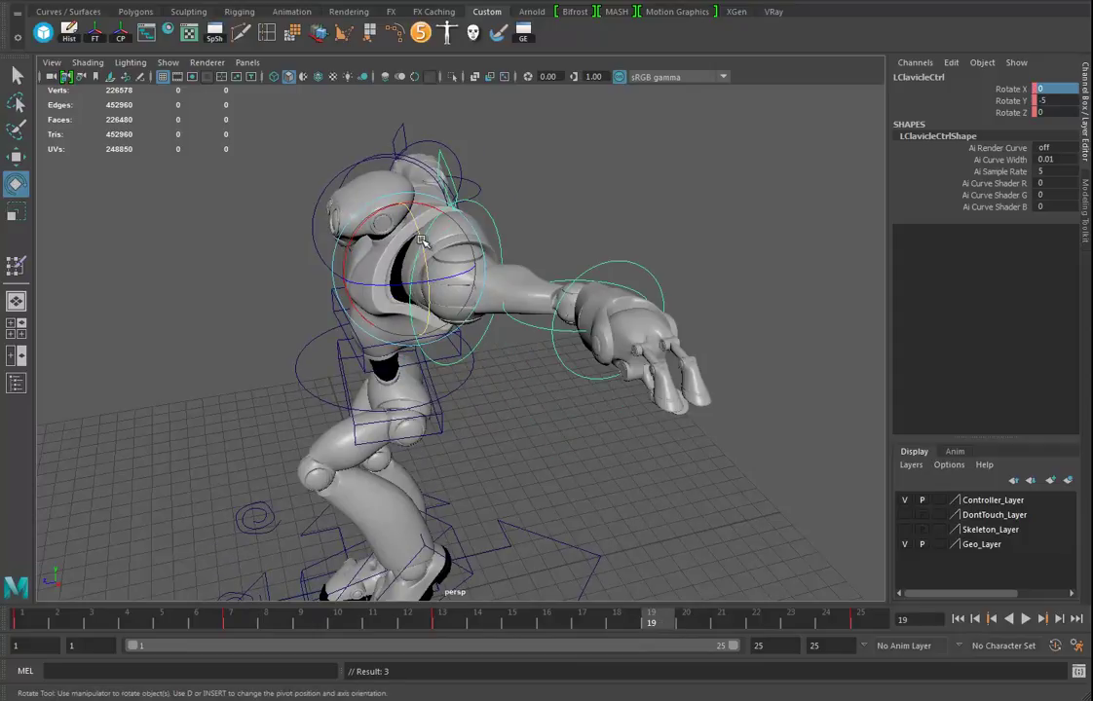
drag(422, 240, 422, 251)
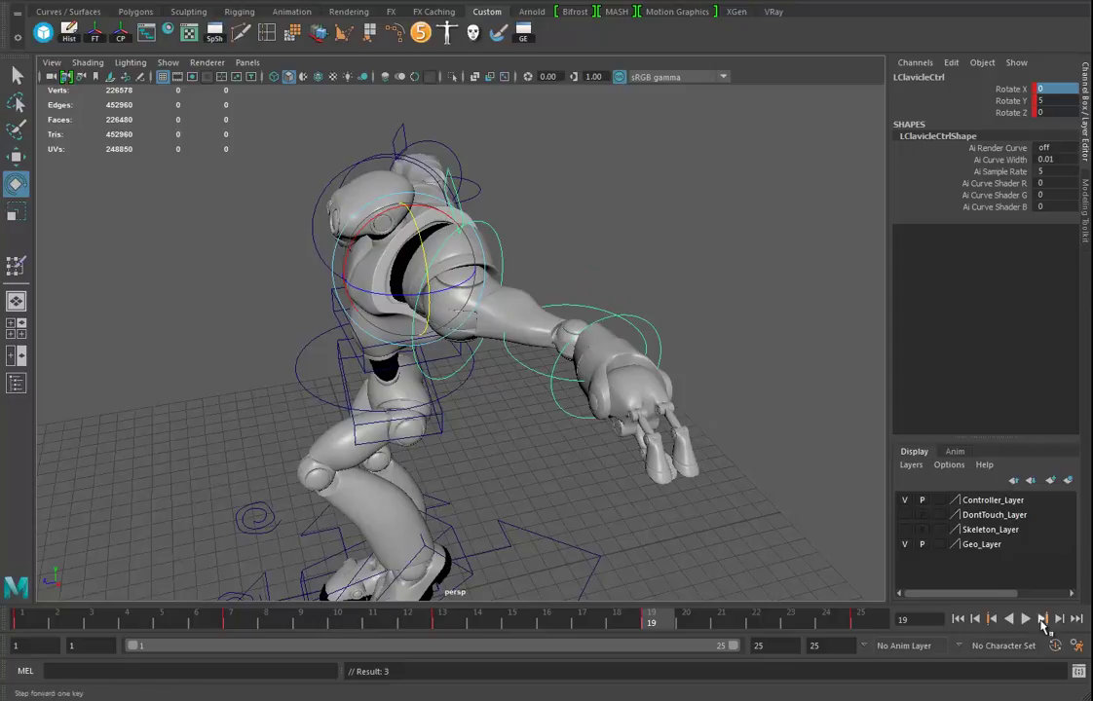
click(1025, 619)
alt+drag(344, 359, 422, 336)
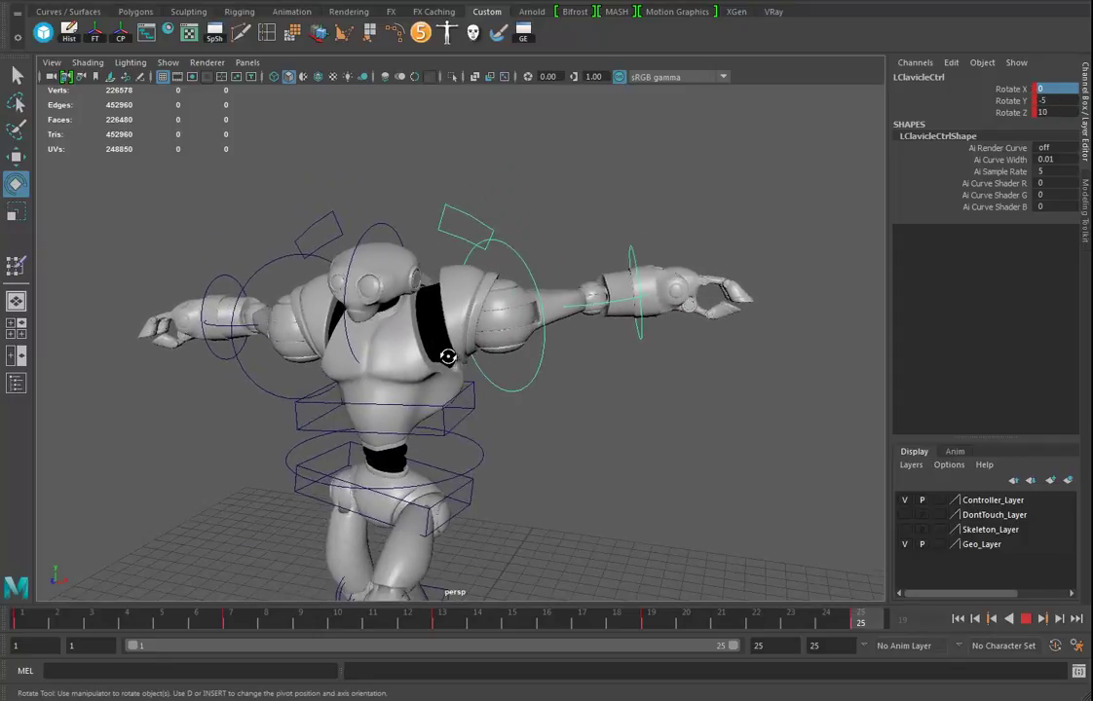
Scale down the values of all left clavicle keys in the Graph Editor so Rotate Z peaks at about 5.84, and play back the cycle
click(523, 32)
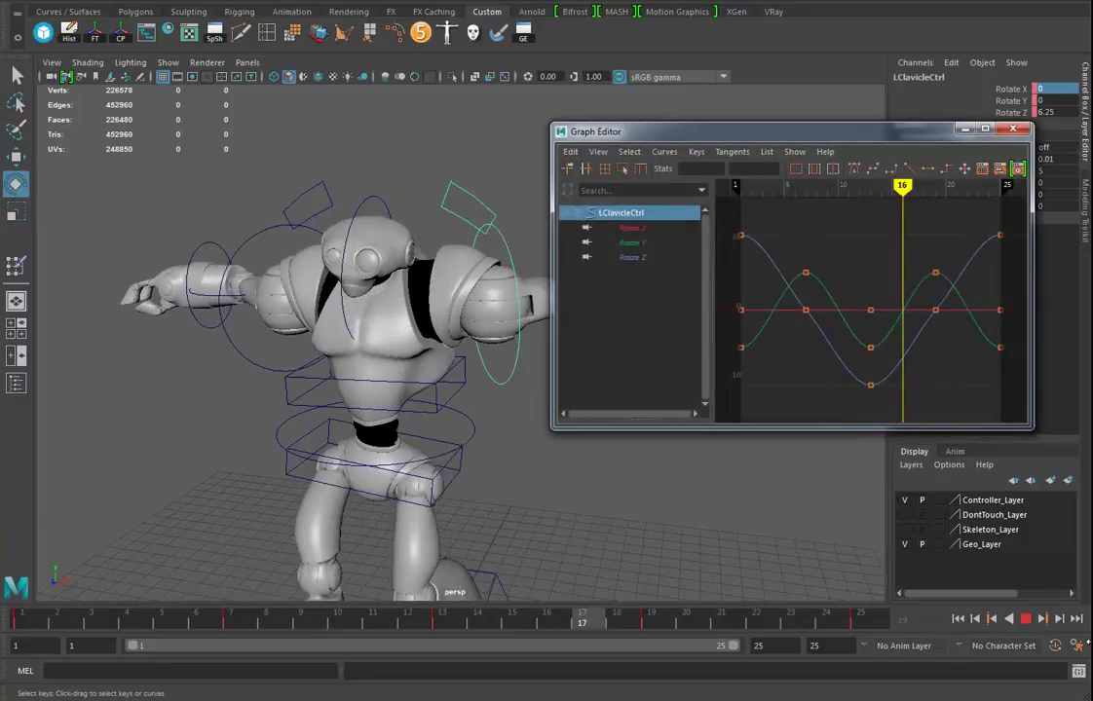
click(1025, 621)
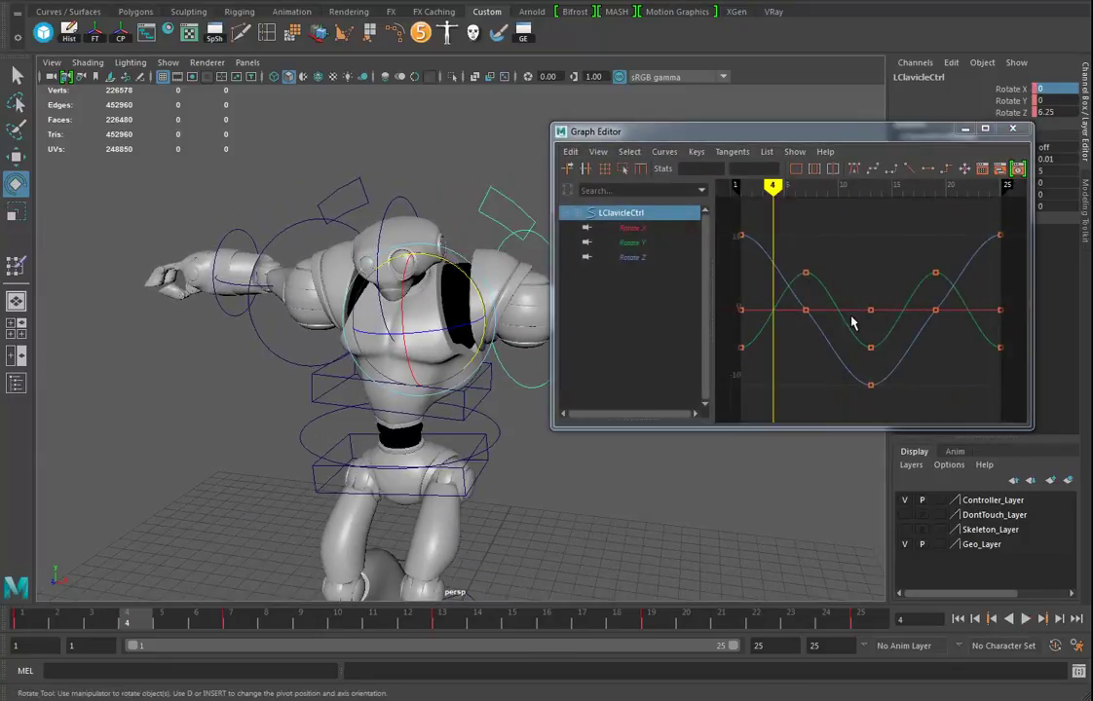
drag(833, 264, 829, 382)
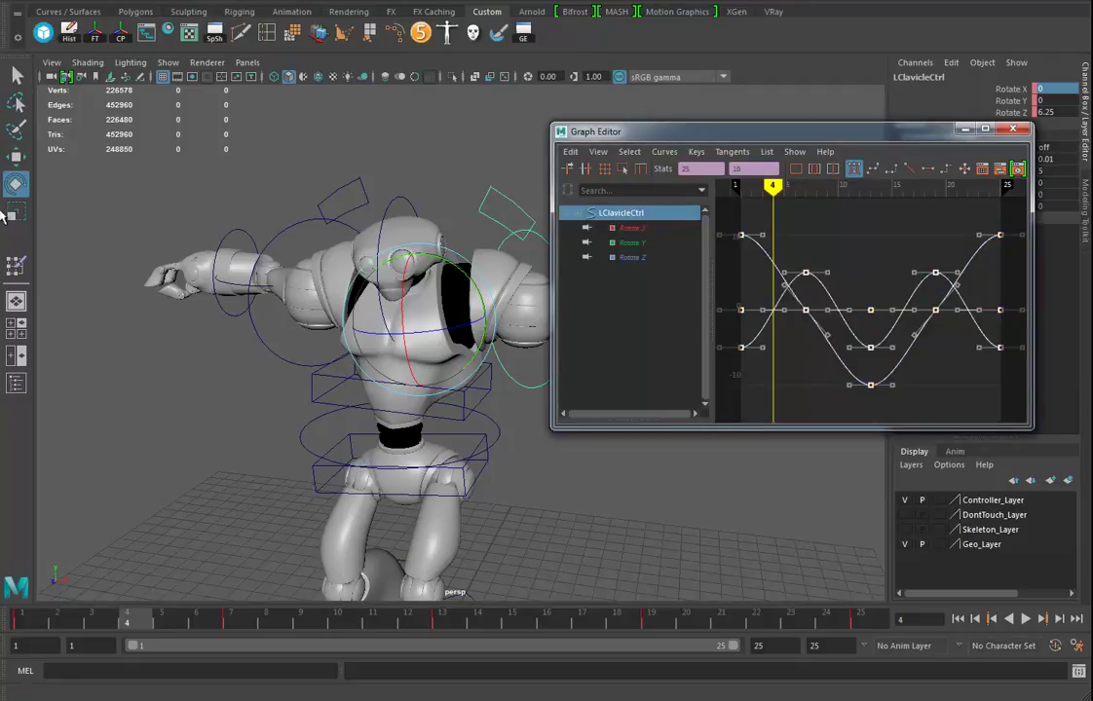
key(r)
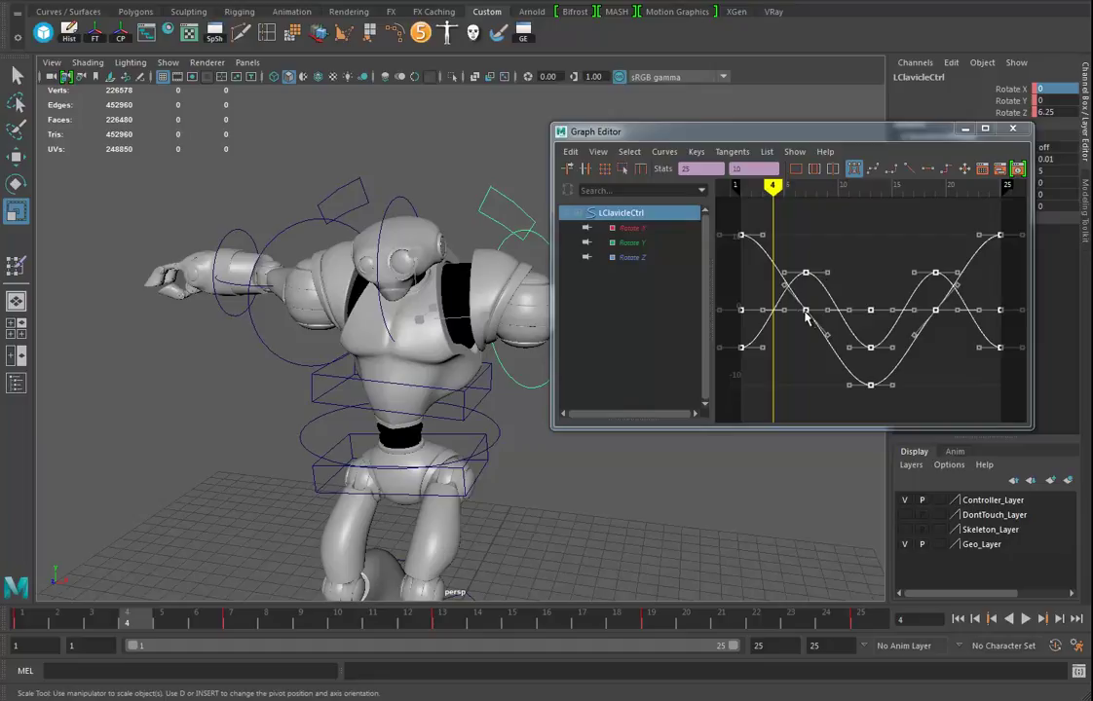
shift+middle_drag(824, 309, 821, 326)
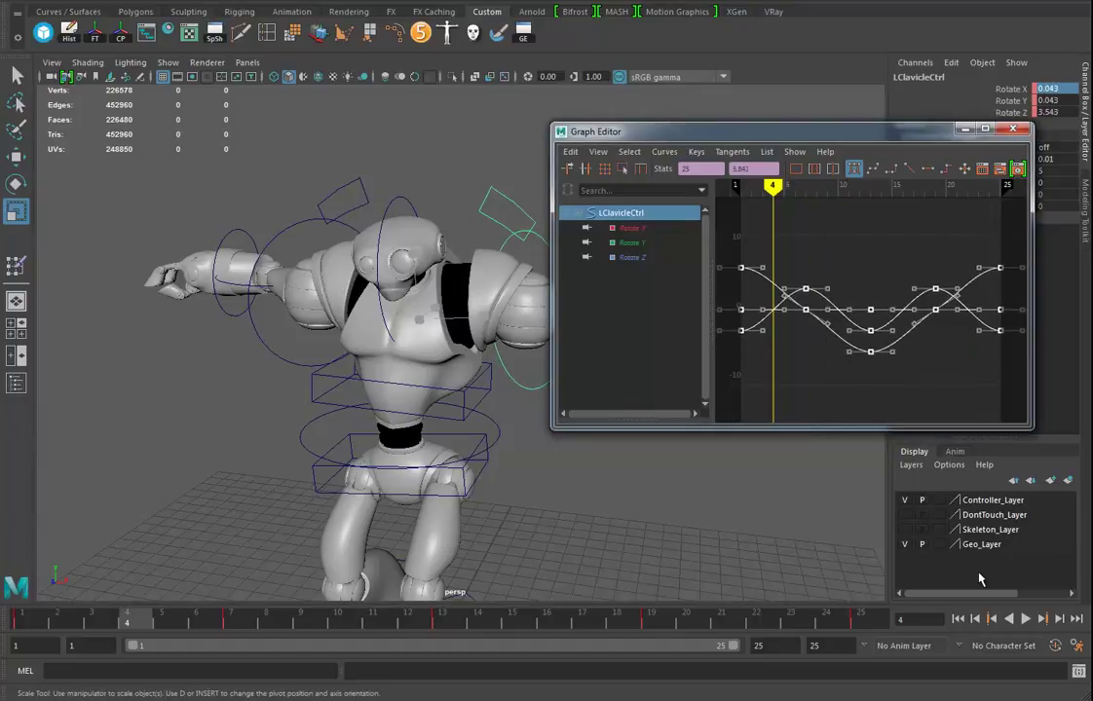
key(alt+v)
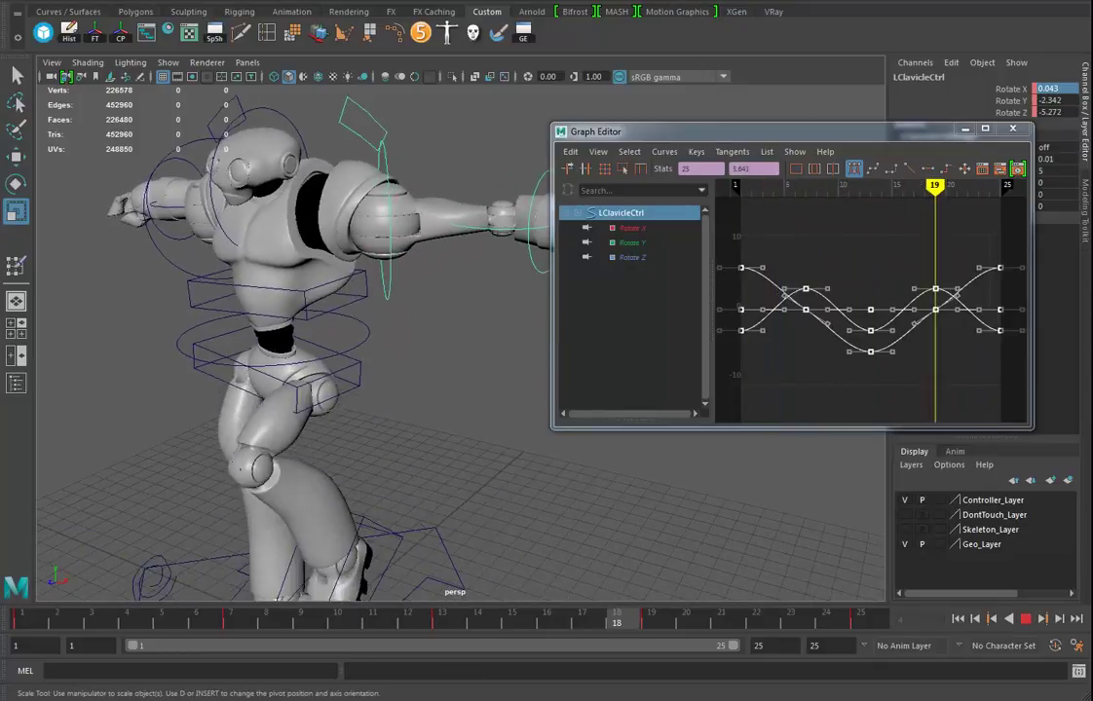
click(1024, 619)
alt+drag(500, 368, 348, 378)
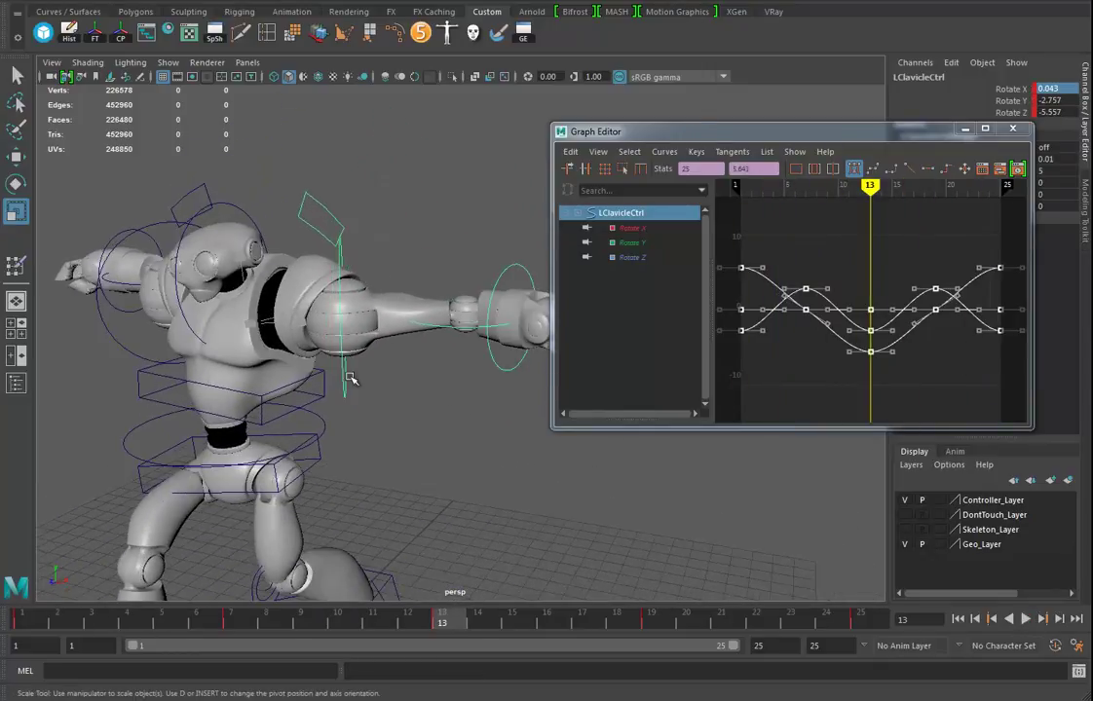
Rotate the left shoulder control to about X 31.1, Z -81.8 so the arm hangs down, and close the Graph Editor
click(340, 331)
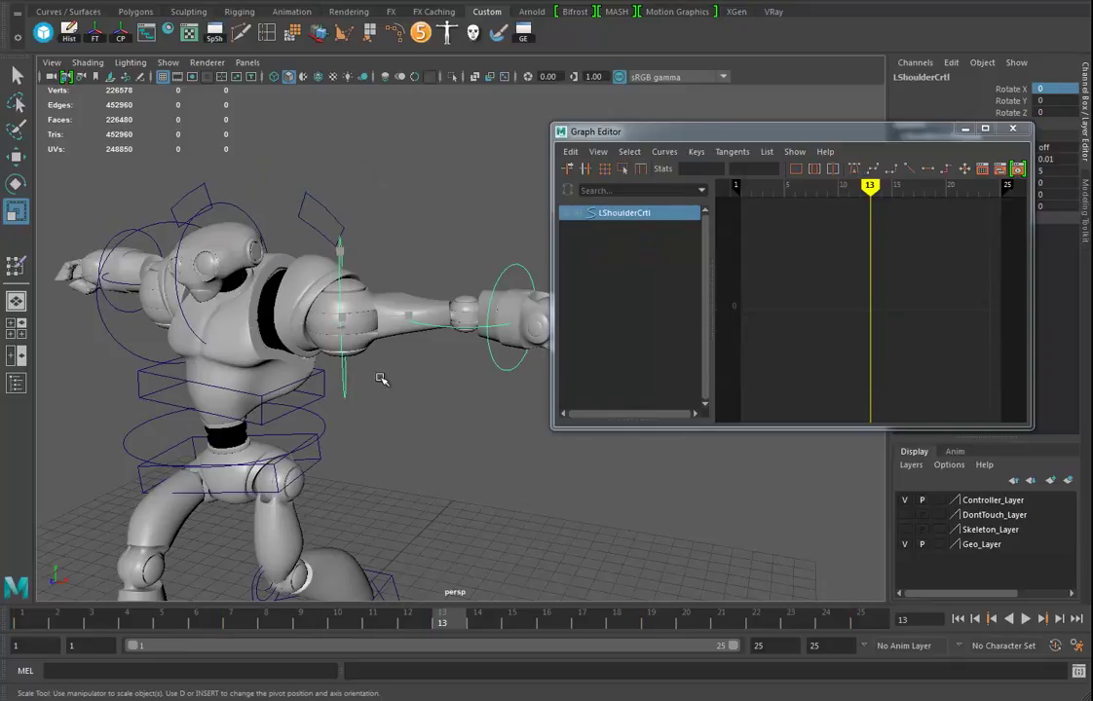
click(16, 183)
alt+drag(278, 377, 352, 211)
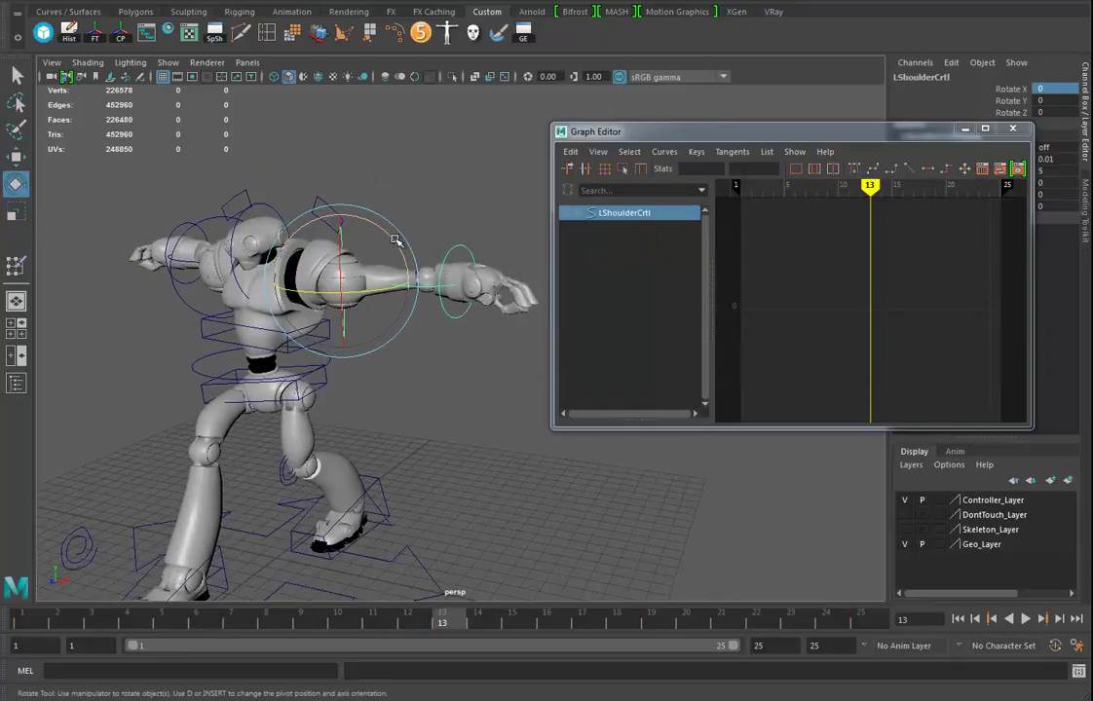
drag(398, 242, 255, 298)
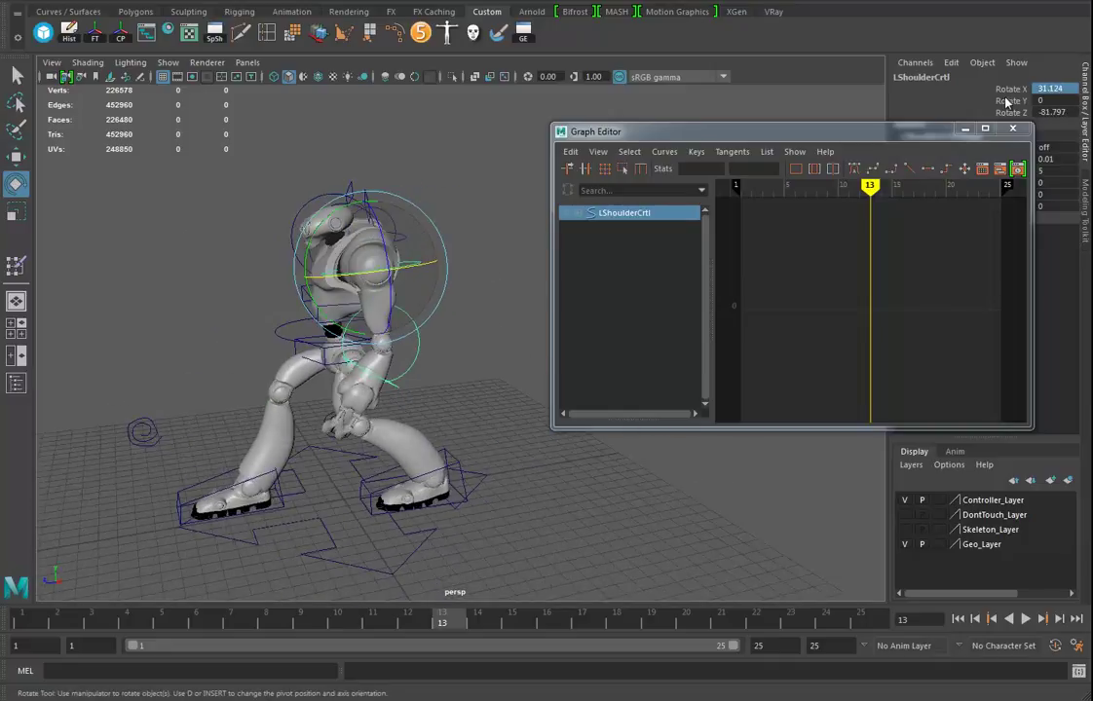
click(1012, 128)
alt+drag(477, 329, 539, 414)
Pose the left shoulder control at about Rotate X 51.4, Y 30.8, Z -60.7 at frame 1 and key it at frames 1 and 25
click(23, 620)
alt+drag(389, 352, 335, 382)
drag(450, 243, 592, 319)
drag(497, 275, 480, 352)
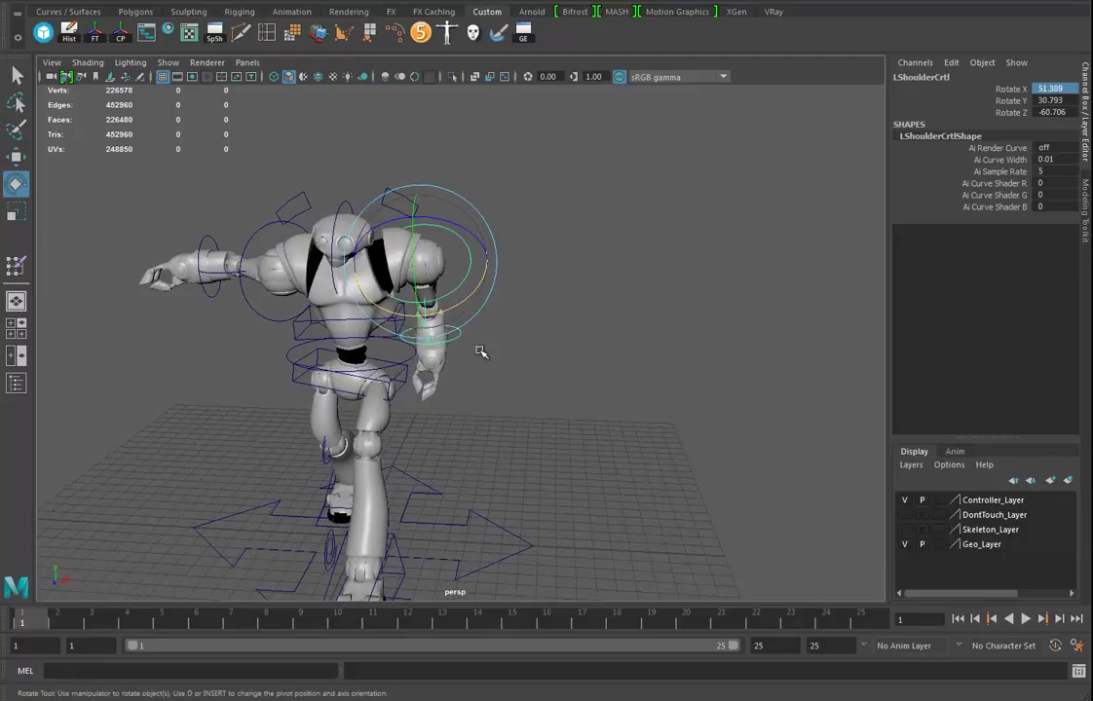
key(s)
click(866, 622)
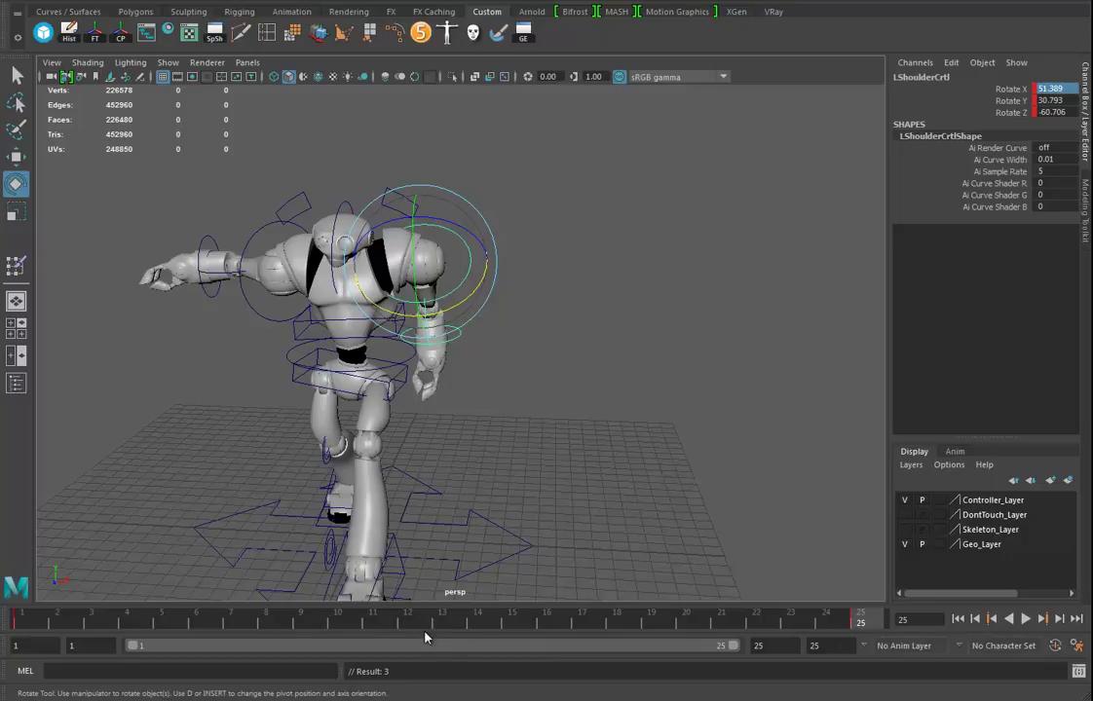
Swing the left shoulder control forward to about Rotate X 52.2, Y -31.8, Z -127.6 at frame 13 and key it
click(454, 622)
alt+drag(489, 407, 514, 359)
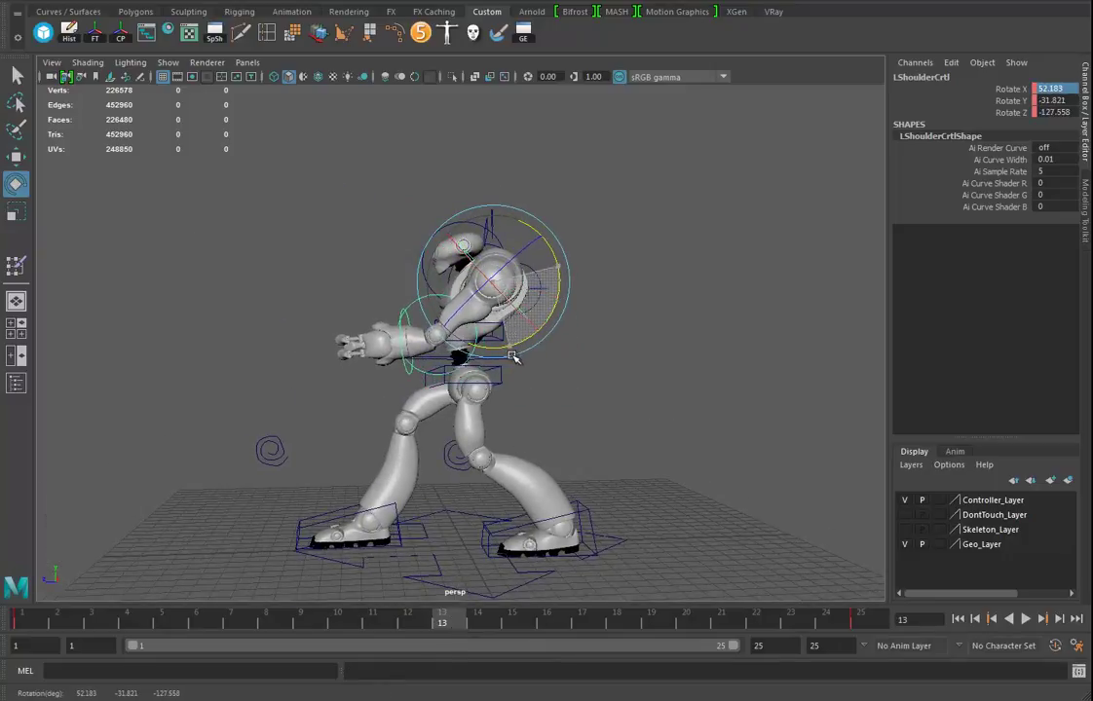
alt+drag(440, 436, 531, 440)
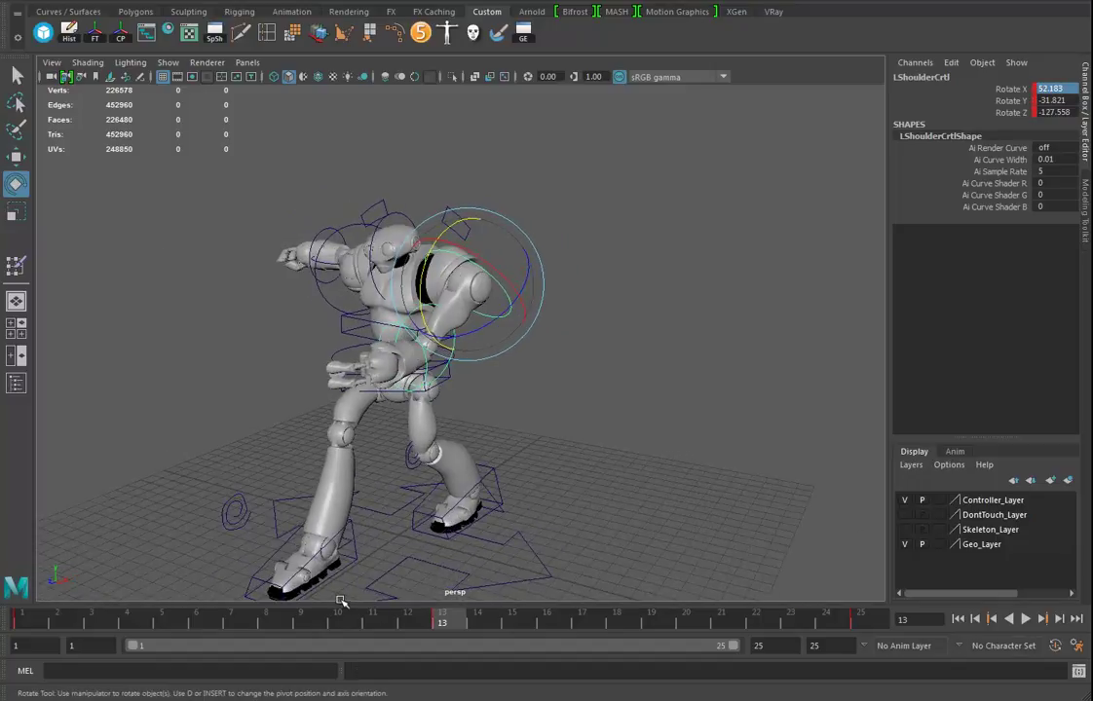
Rotate the left shoulder control outward to about Rotate Z -85.5 at frame 7 and -86.3 at frame 19, and key both poses
click(231, 627)
alt+drag(478, 394, 502, 230)
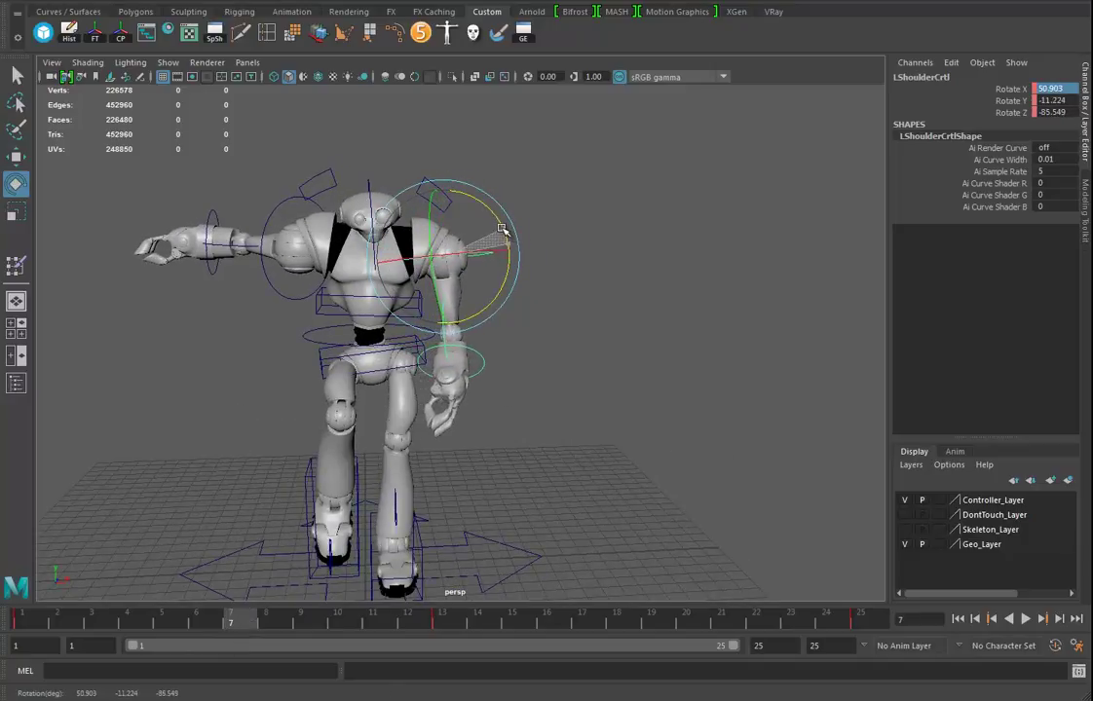
key(s)
drag(531, 624, 652, 623)
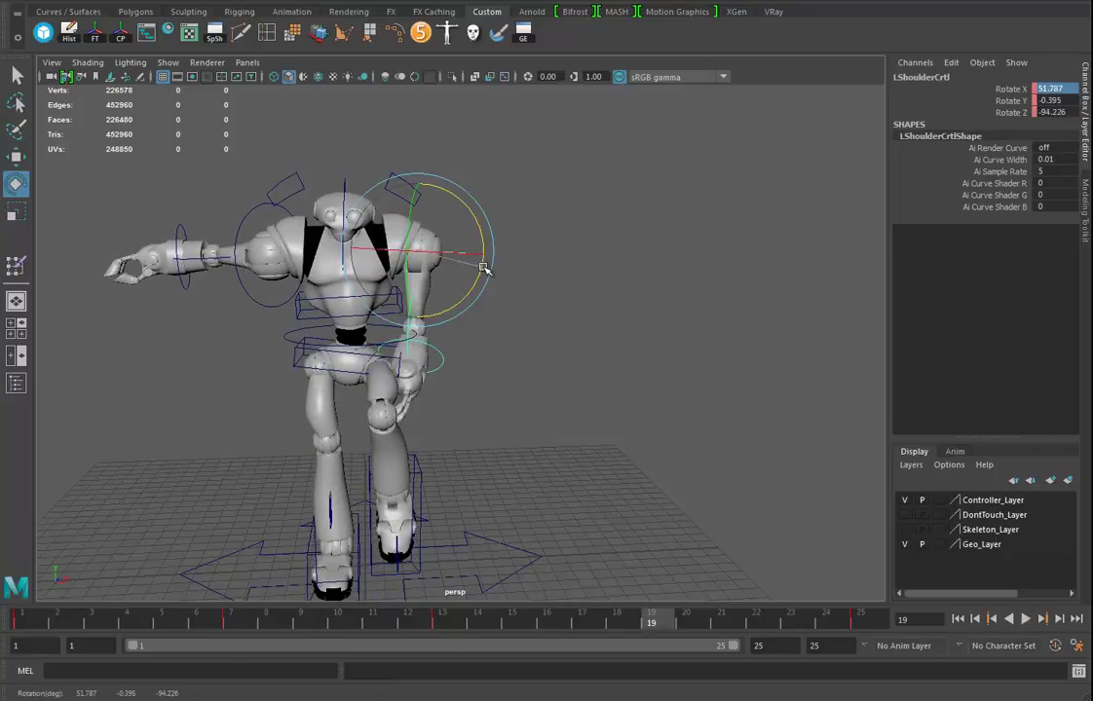
drag(486, 270, 488, 252)
key(s)
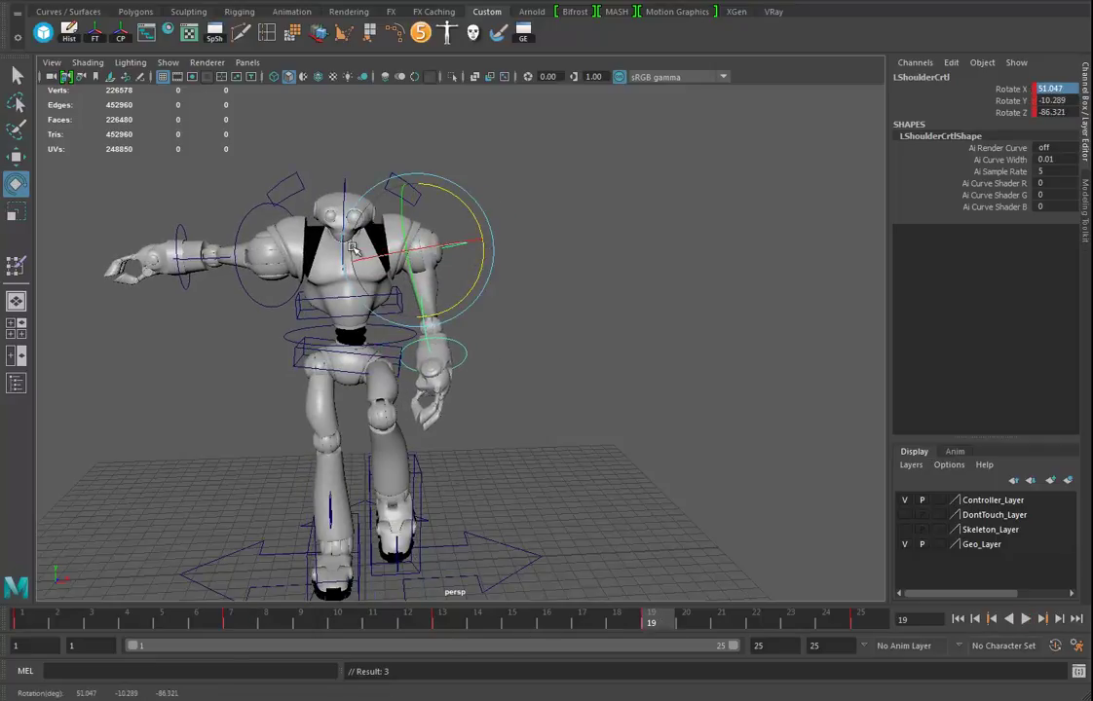
Check the left arm swing from above, front and side while playing back the cycle
alt+drag(303, 439, 490, 302)
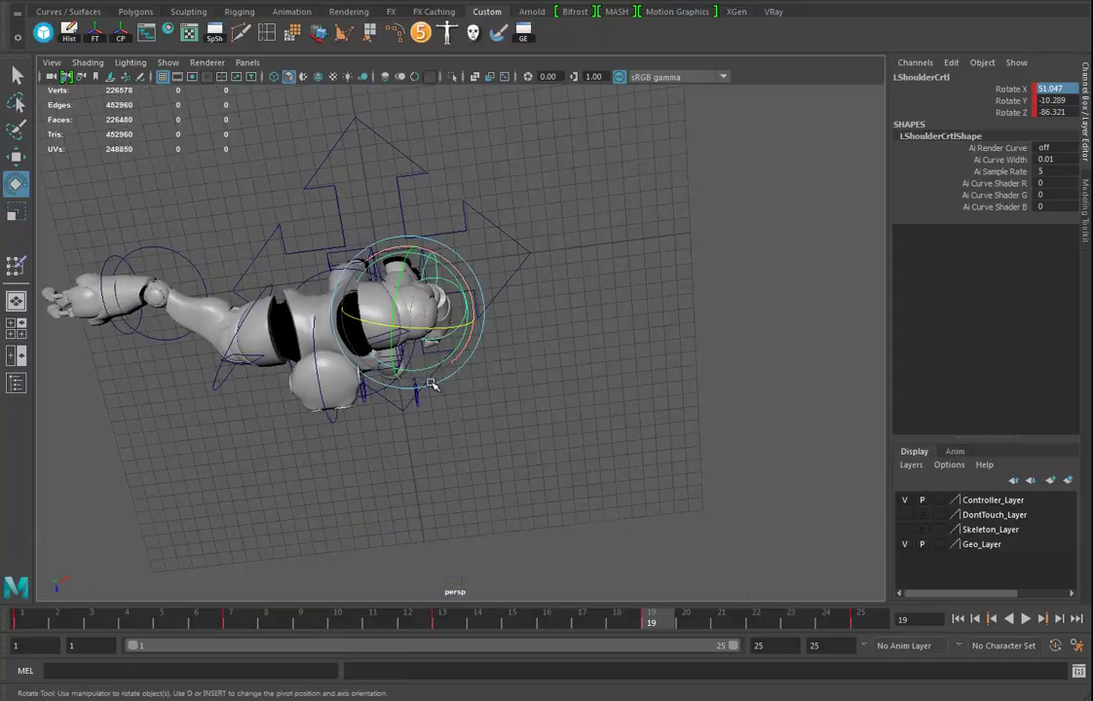
alt+drag(394, 231, 555, 443)
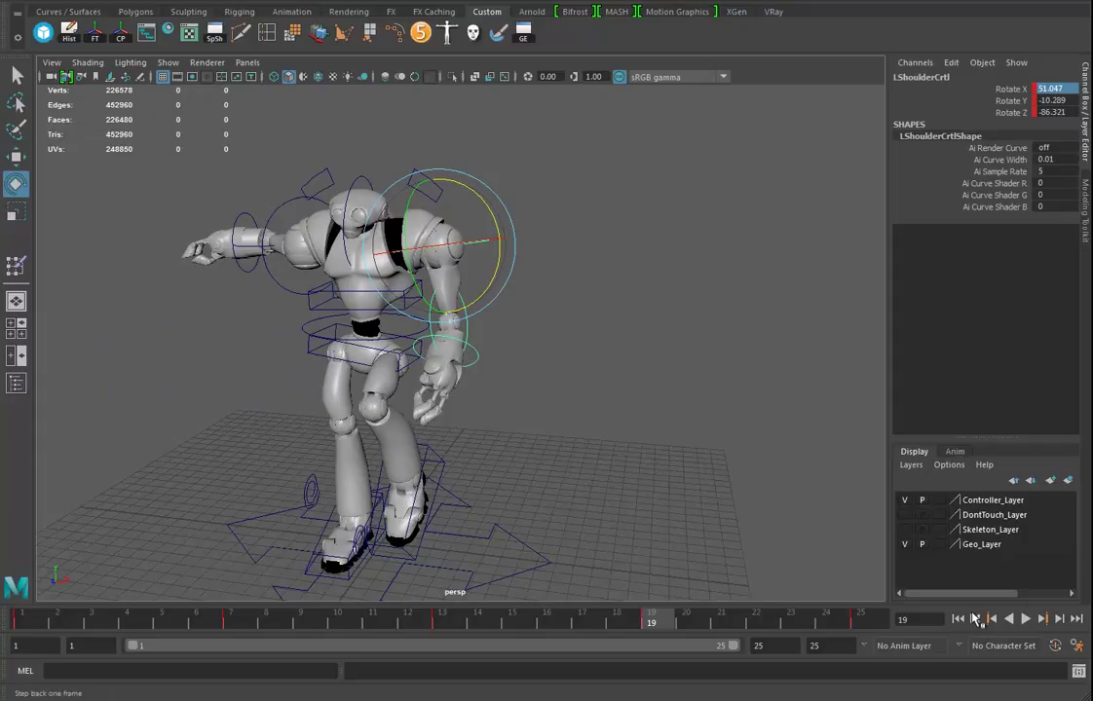
key(alt+v)
alt+drag(729, 495, 799, 492)
click(1025, 619)
alt+drag(544, 488, 570, 501)
alt+right_drag(570, 501, 586, 505)
Key the left elbow control at Rotate Y 0 at frames 1, 13 and 25
click(548, 381)
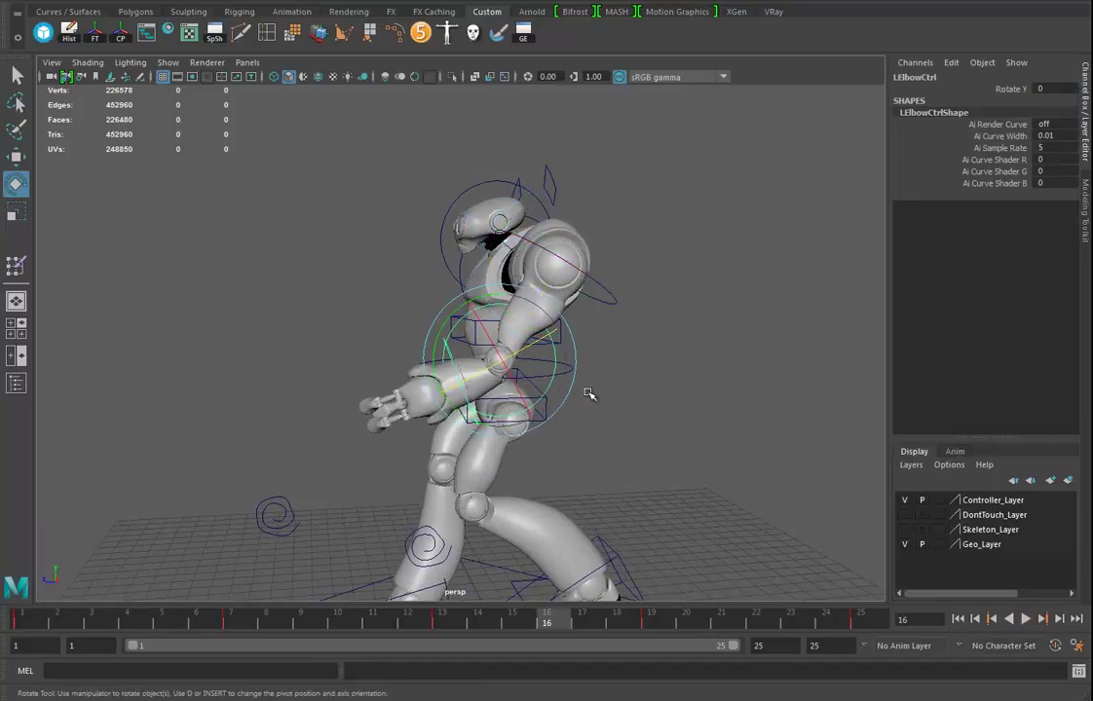
alt+drag(603, 432, 619, 443)
click(23, 619)
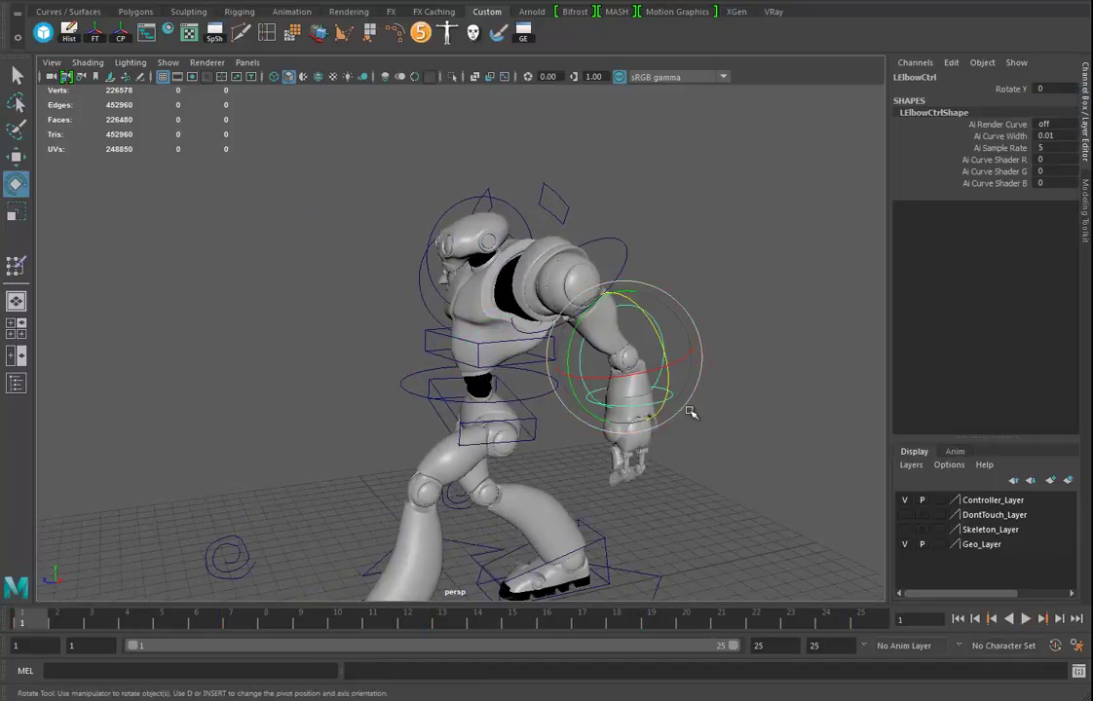
alt+drag(582, 484, 613, 490)
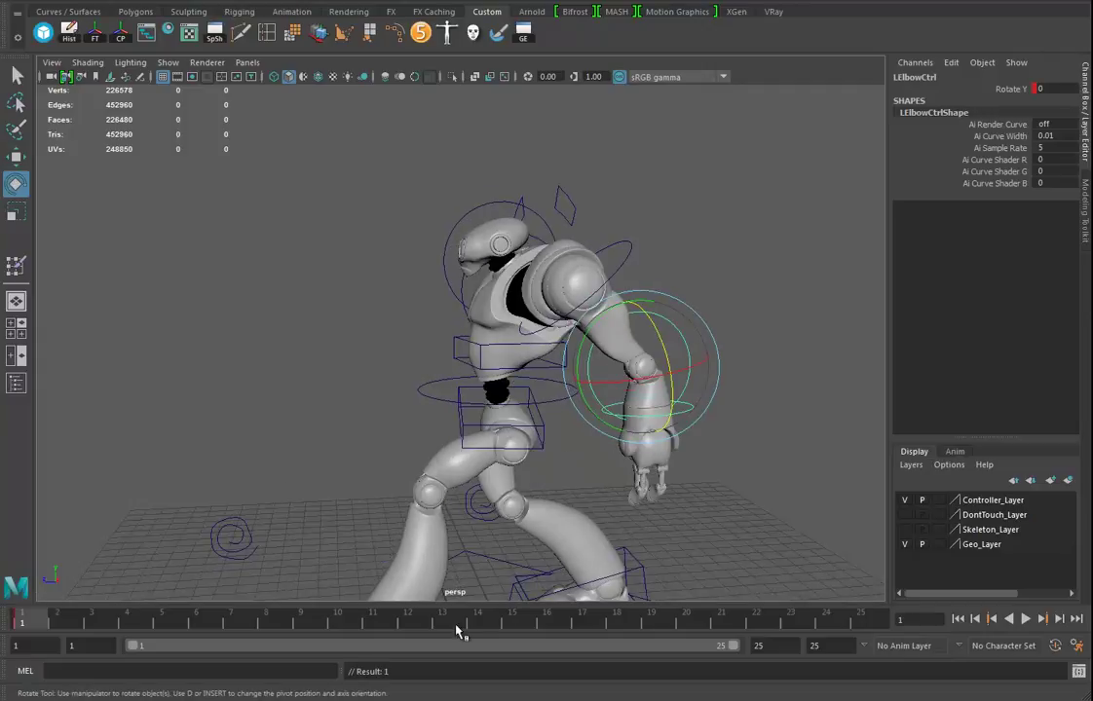
click(459, 624)
click(863, 624)
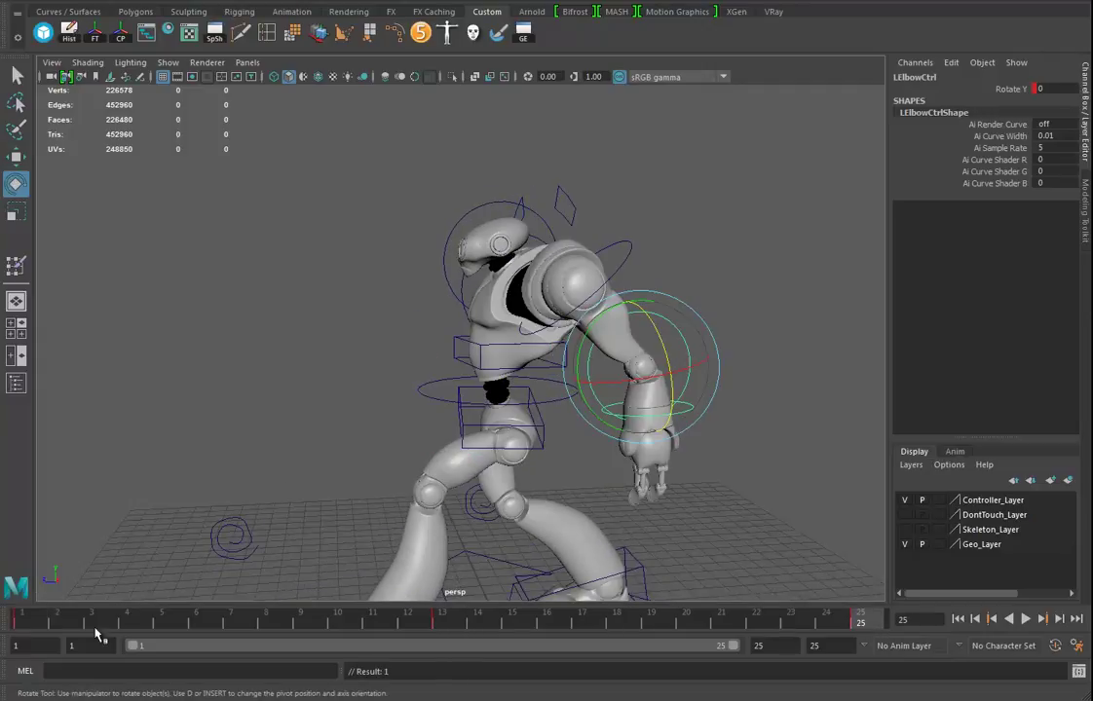
Rotate the left elbow control to about Rotate Y 30.4 at frame 4 and key it
drag(59, 621, 137, 623)
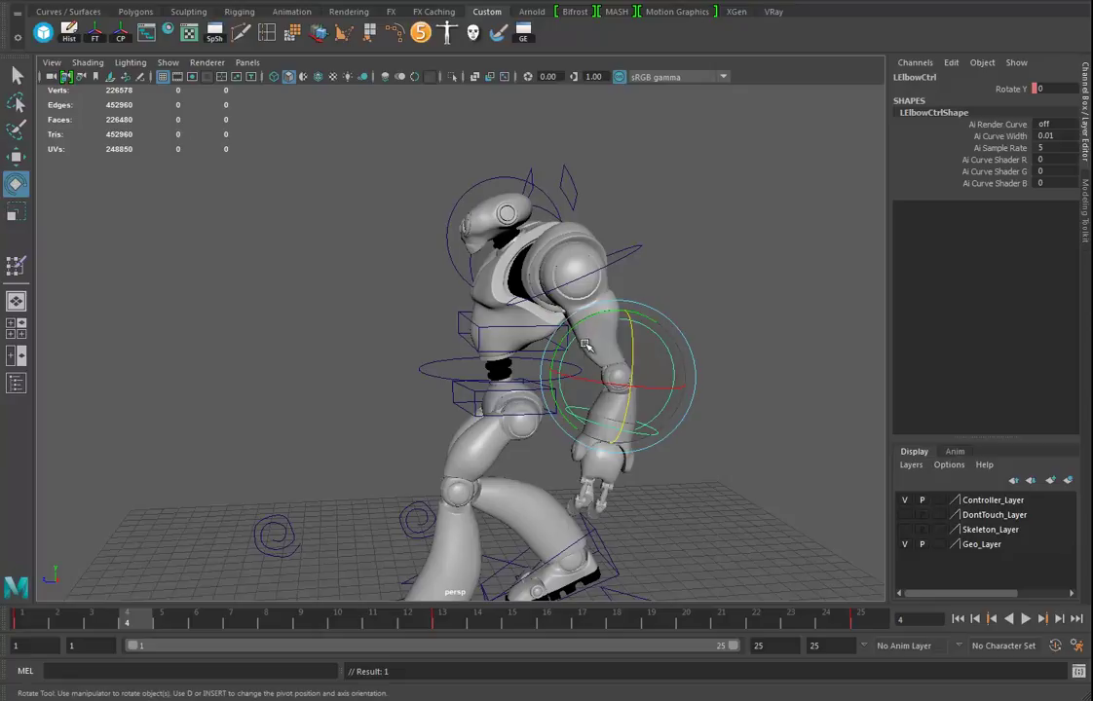
drag(571, 340, 566, 384)
key(s)
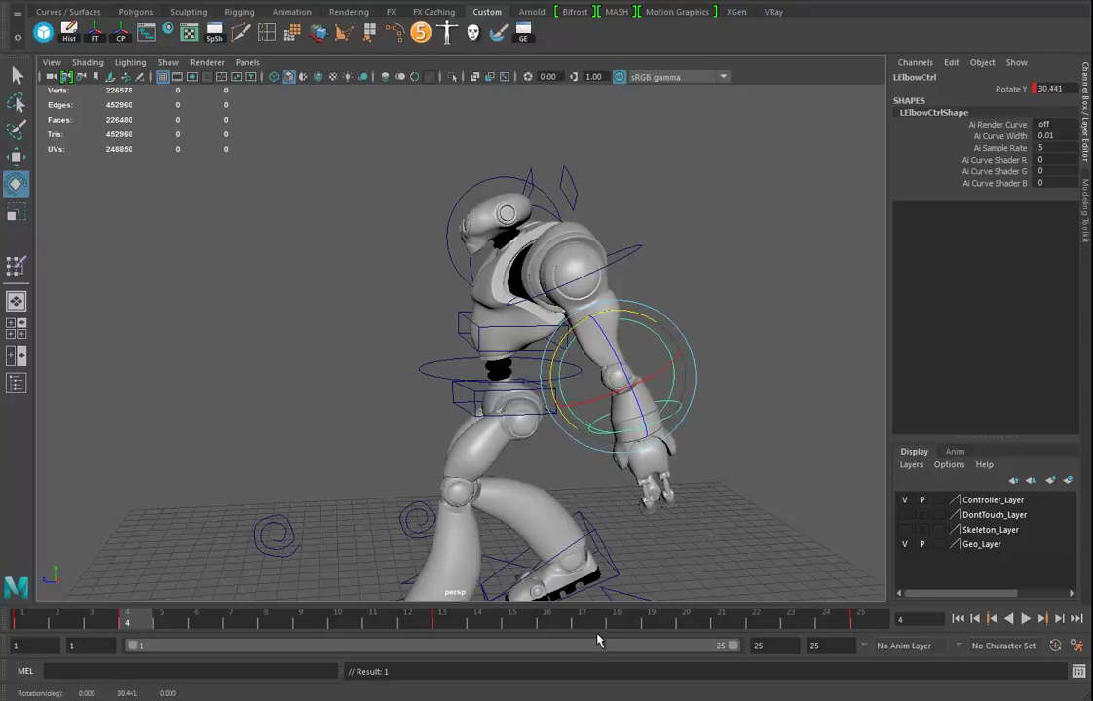
Bend the left elbow control to about Rotate Y -19.2 at frame 17, key it and play back the cycle
drag(459, 624, 581, 624)
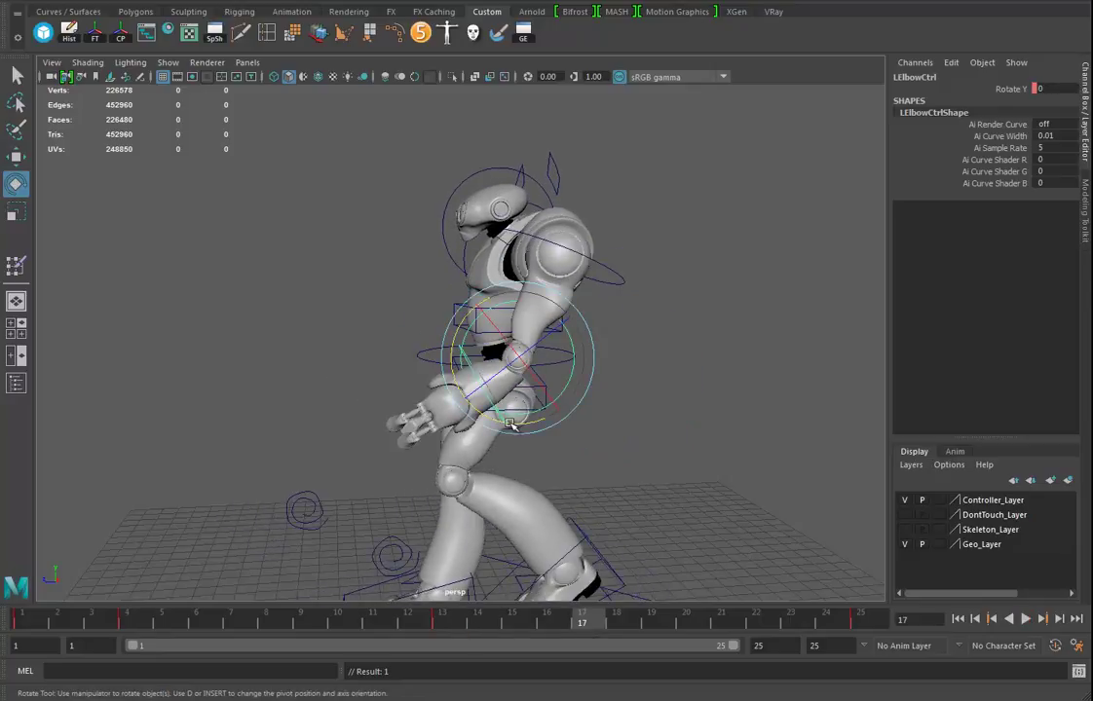
drag(510, 423, 494, 414)
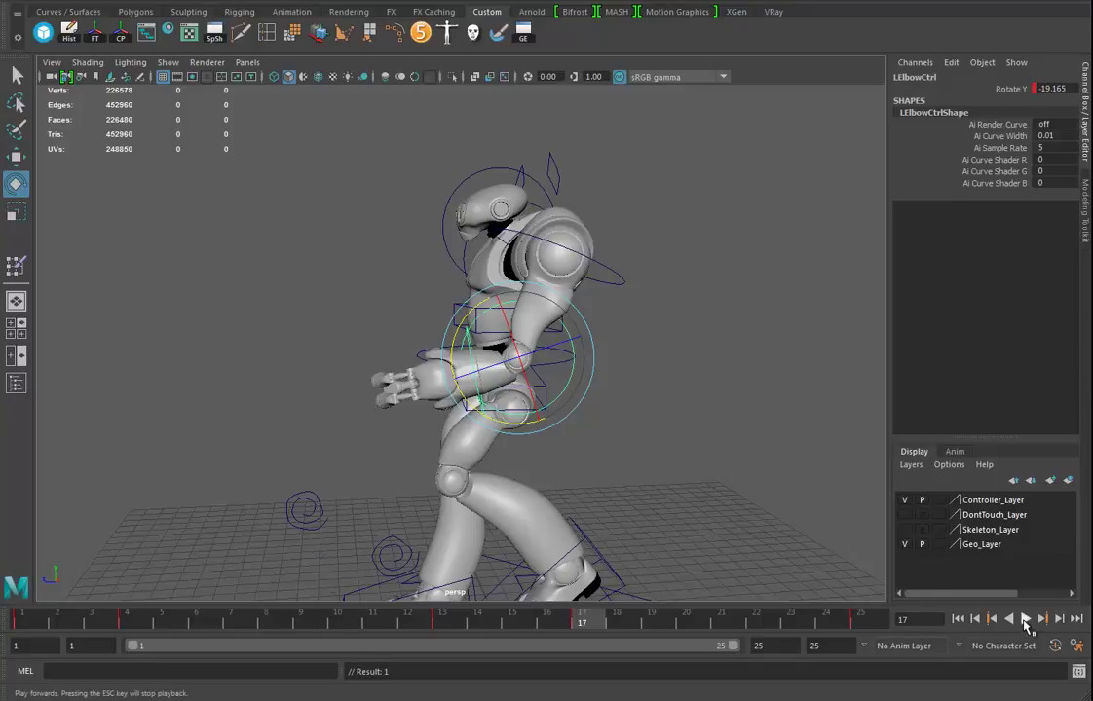
click(1025, 619)
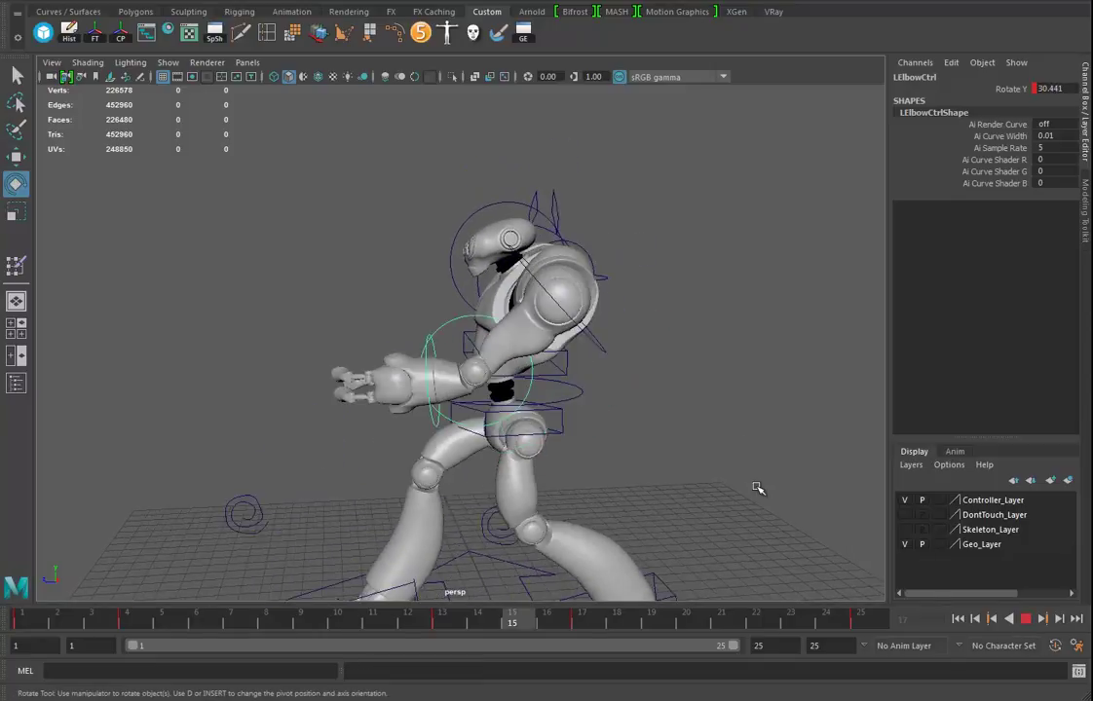
alt+drag(792, 503, 608, 451)
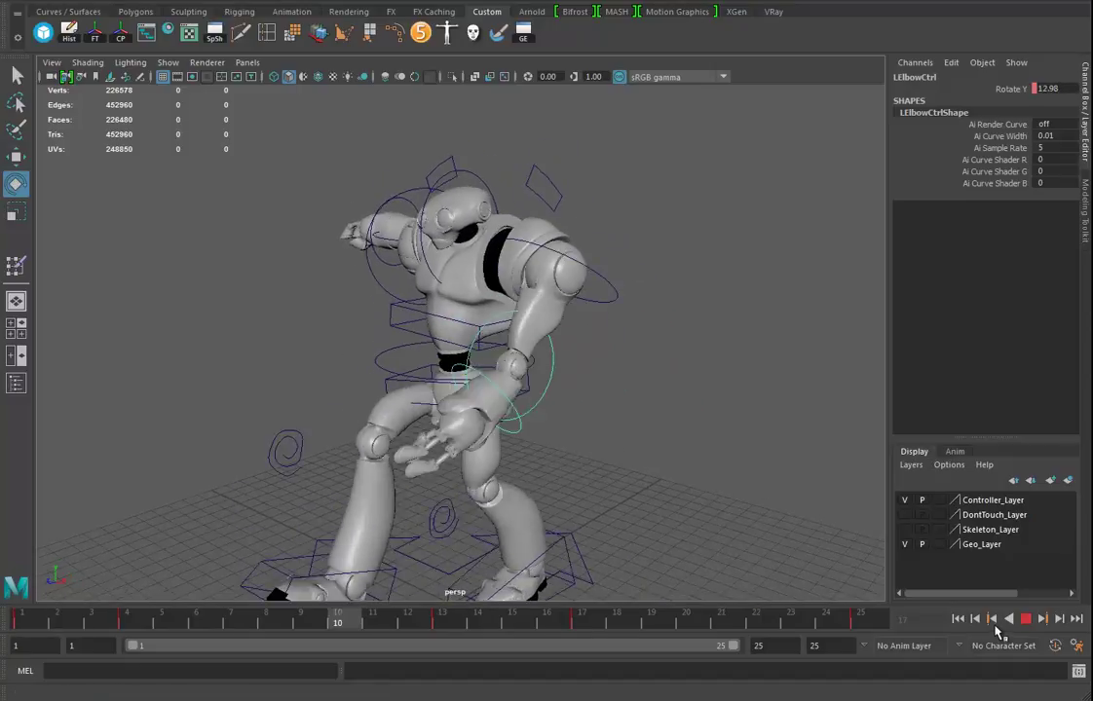
click(1024, 619)
Rotate the left hand control to about Rotate X 102.9 at frame 1 and key it at frames 1, 13 and 25
alt+right_drag(693, 530, 718, 545)
alt+middle_drag(720, 545, 644, 488)
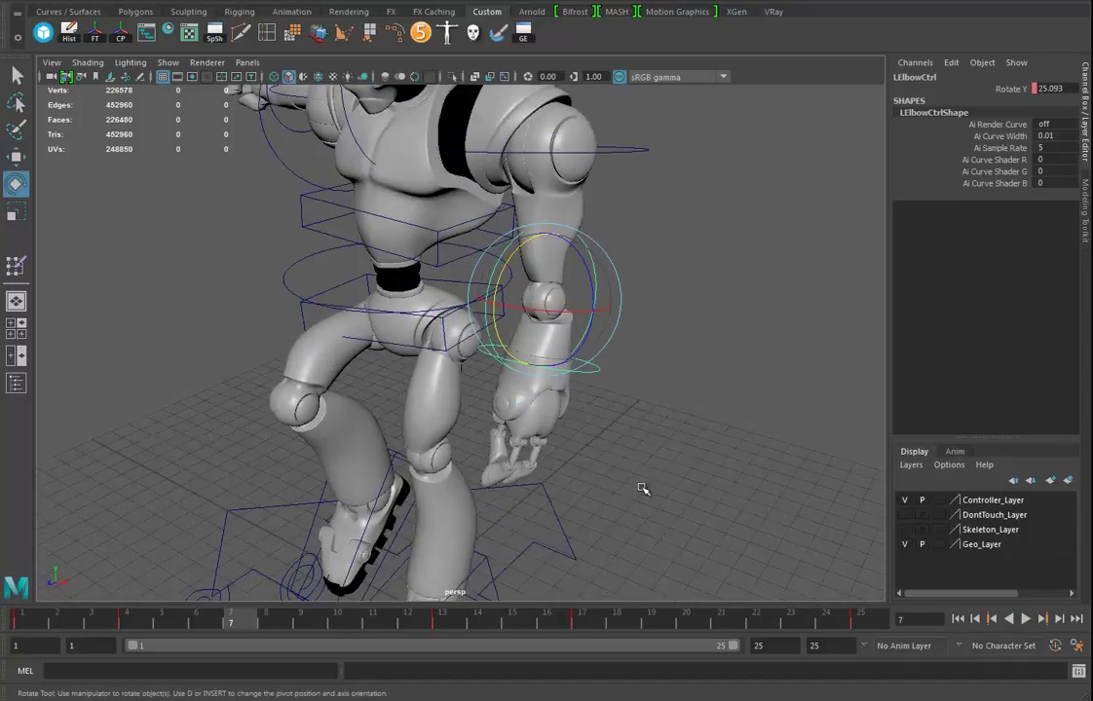
click(633, 385)
click(591, 392)
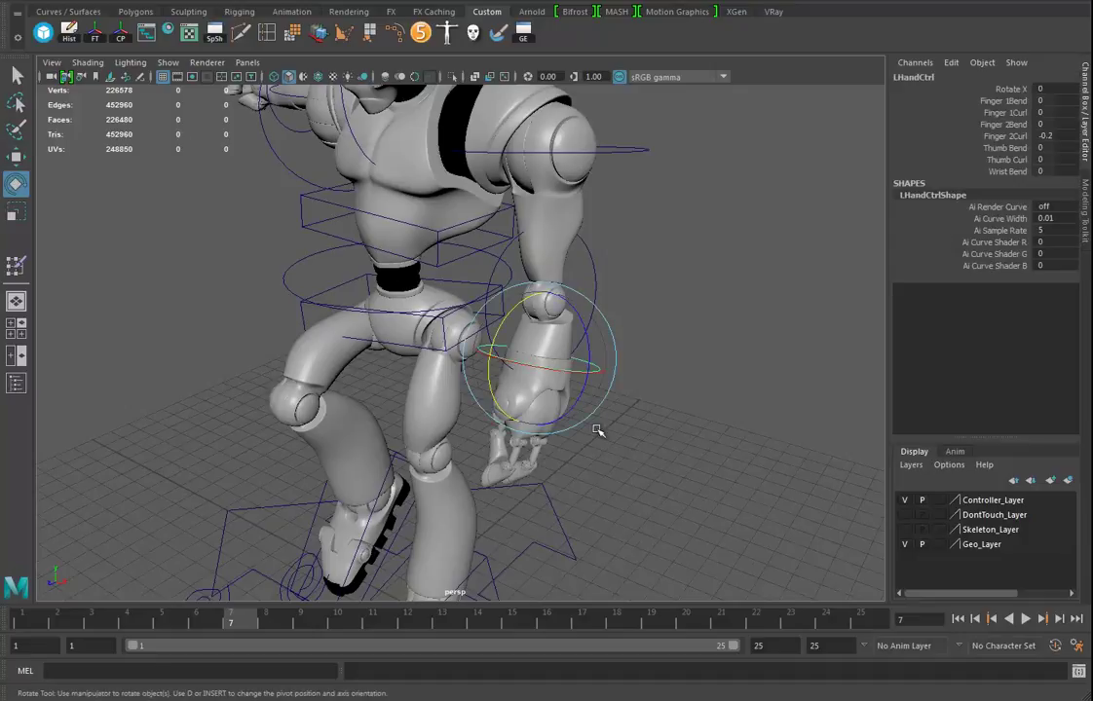
click(26, 623)
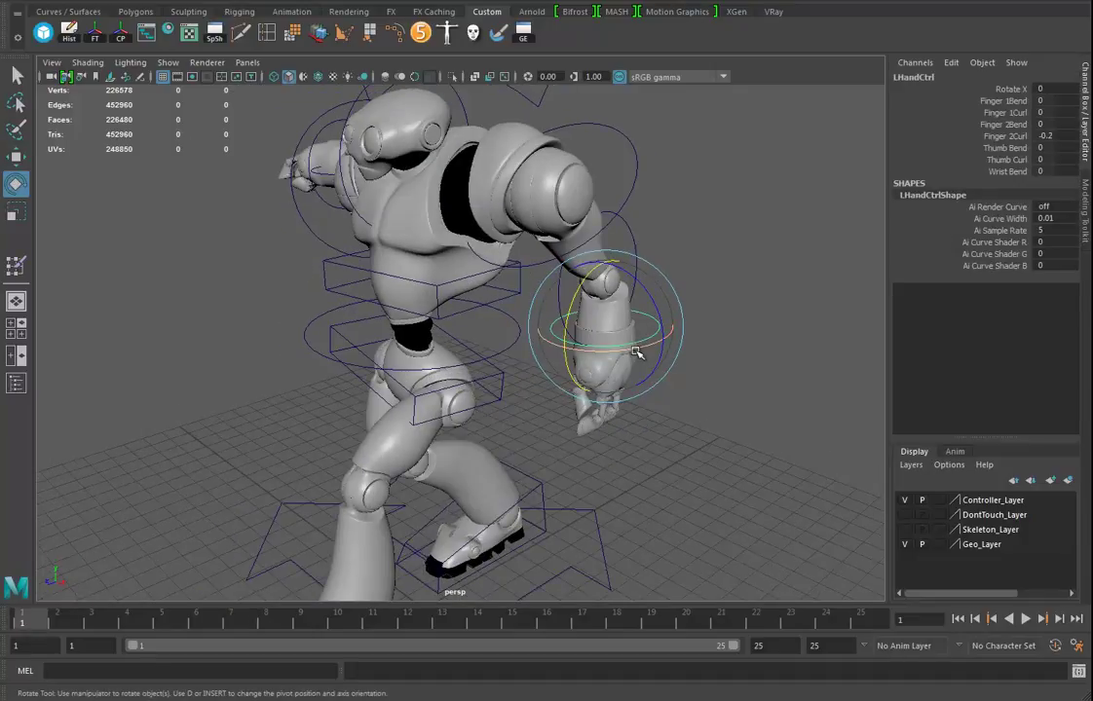
drag(633, 351, 609, 354)
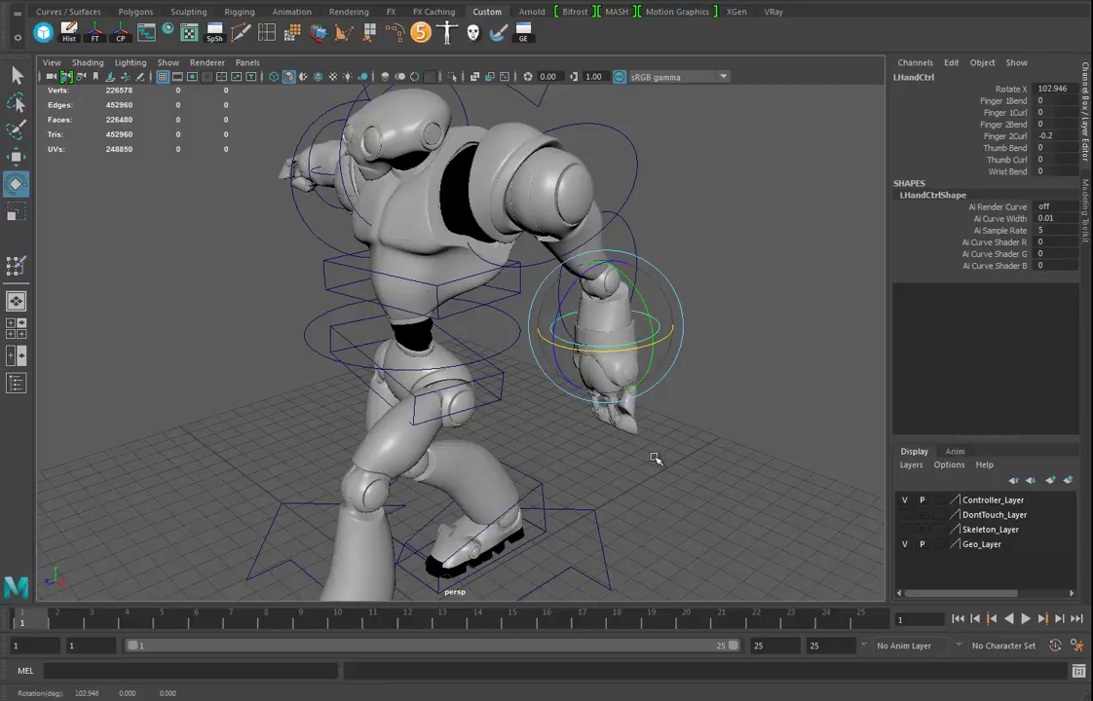
key(s)
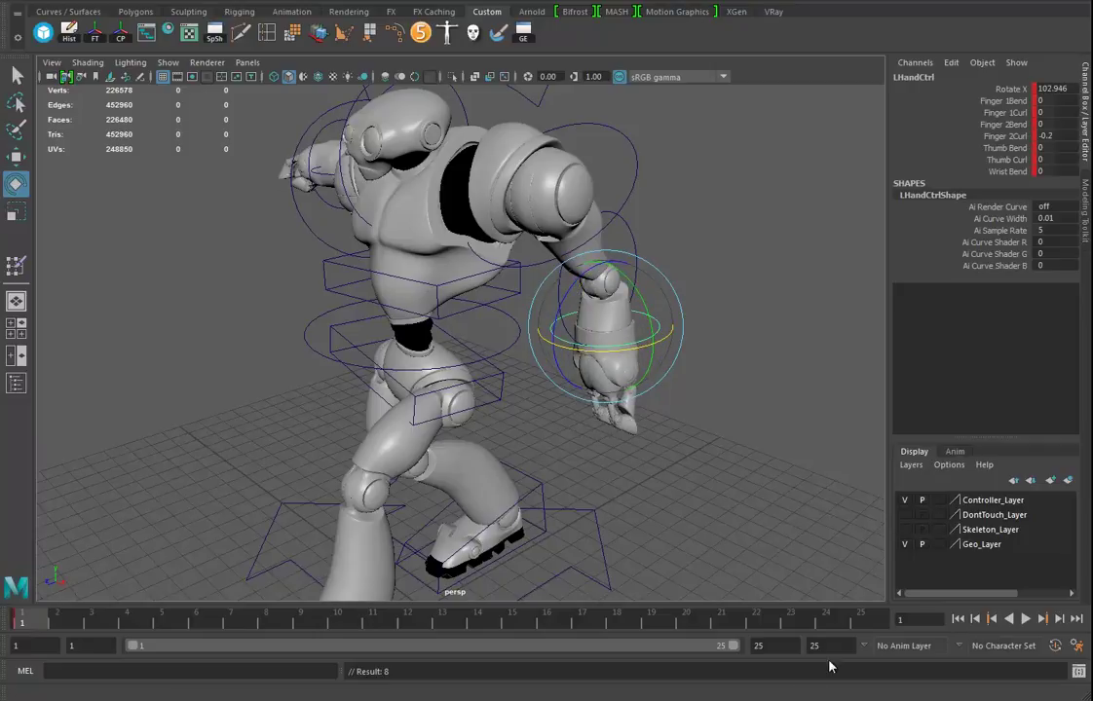
click(446, 622)
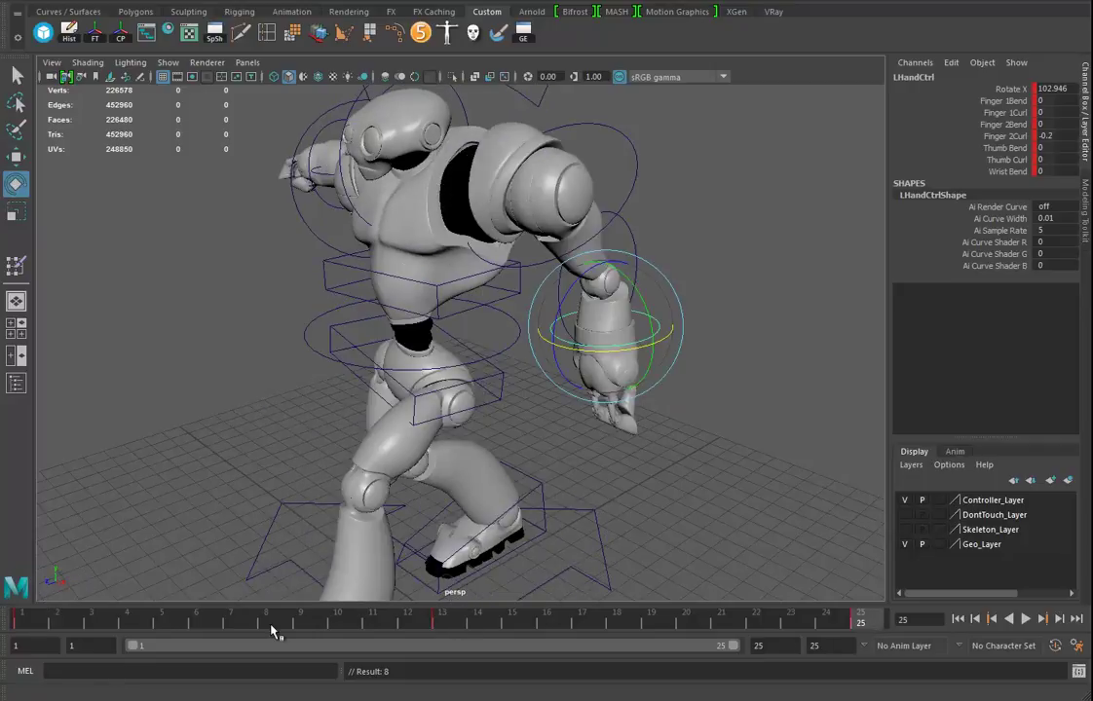
Set the left hand control's Wrist Bend to 4.4 at frame 5 and key it
key(alt+v)
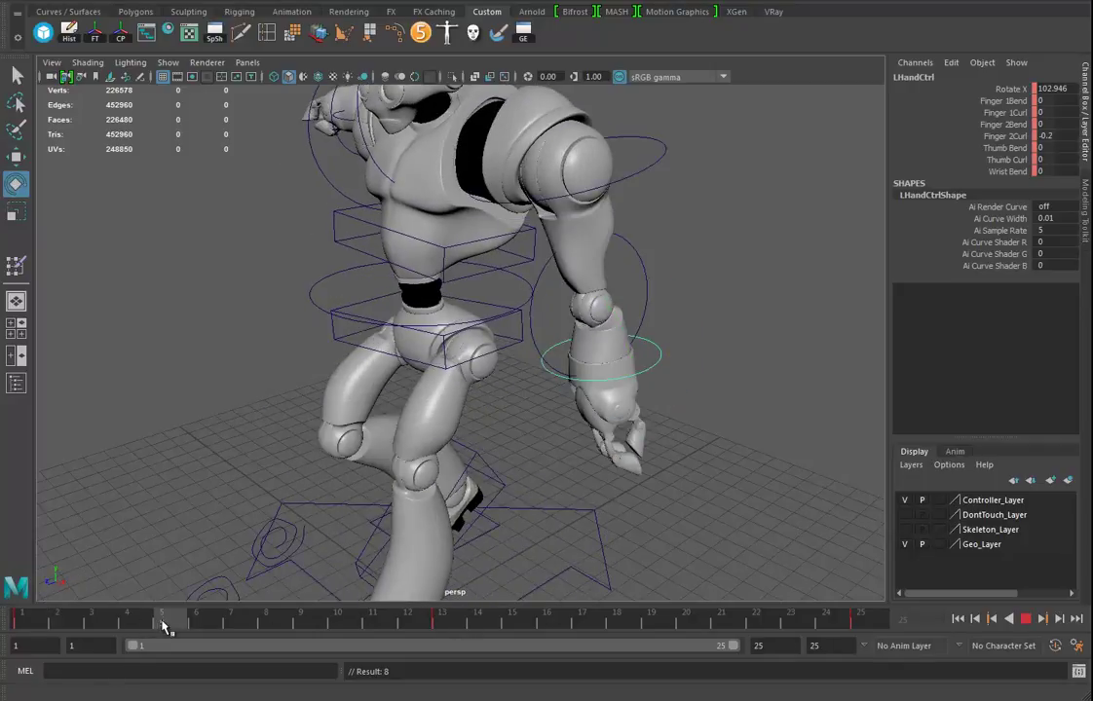
click(164, 626)
alt+drag(684, 483, 633, 453)
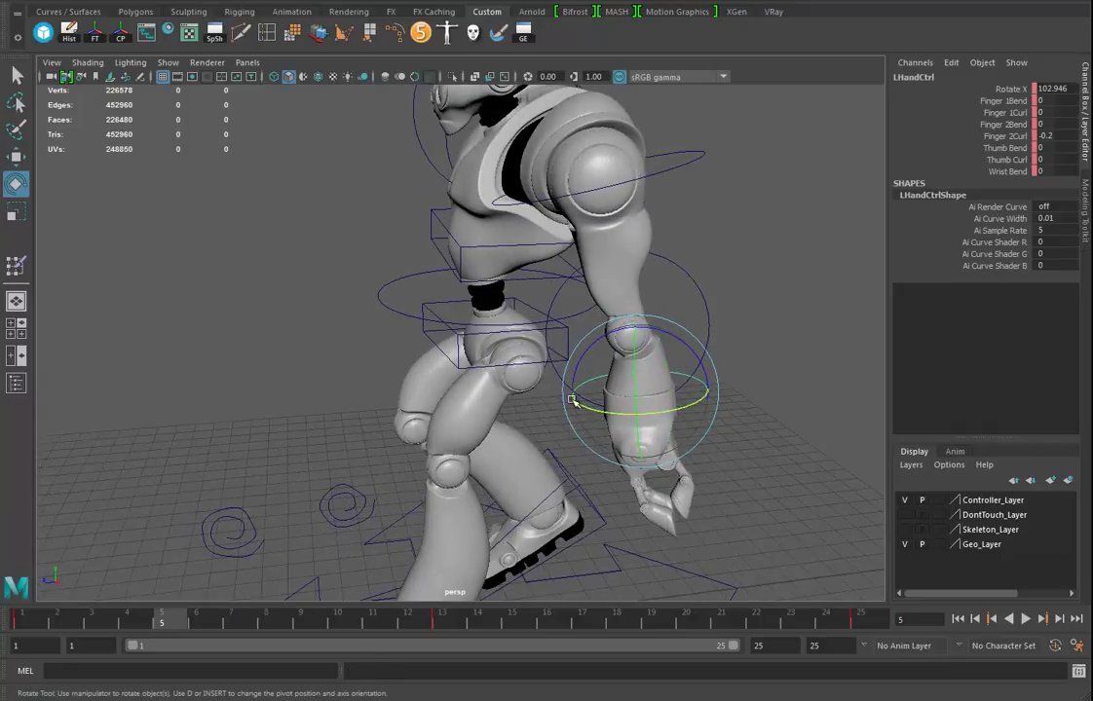
click(1008, 171)
middle_drag(617, 342, 741, 369)
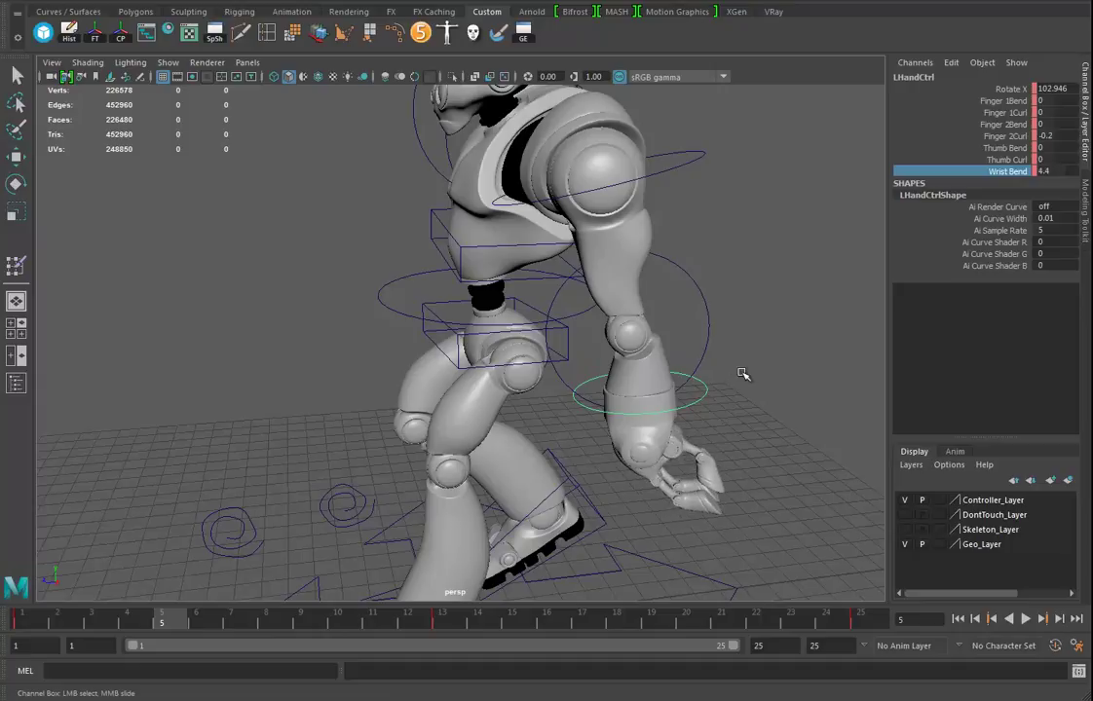
key(s)
Set the left hand control's Wrist Bend to -5.2 at frame 18, key it and play back the cycle from several angles
drag(462, 631, 621, 631)
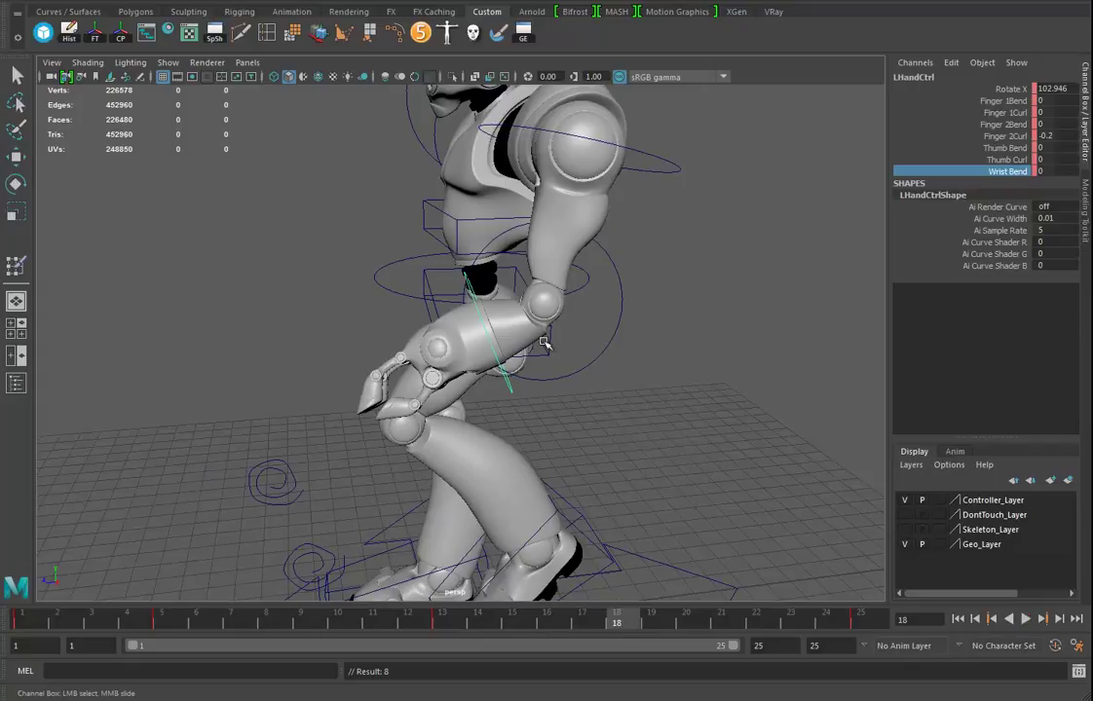
middle_drag(670, 303, 700, 367)
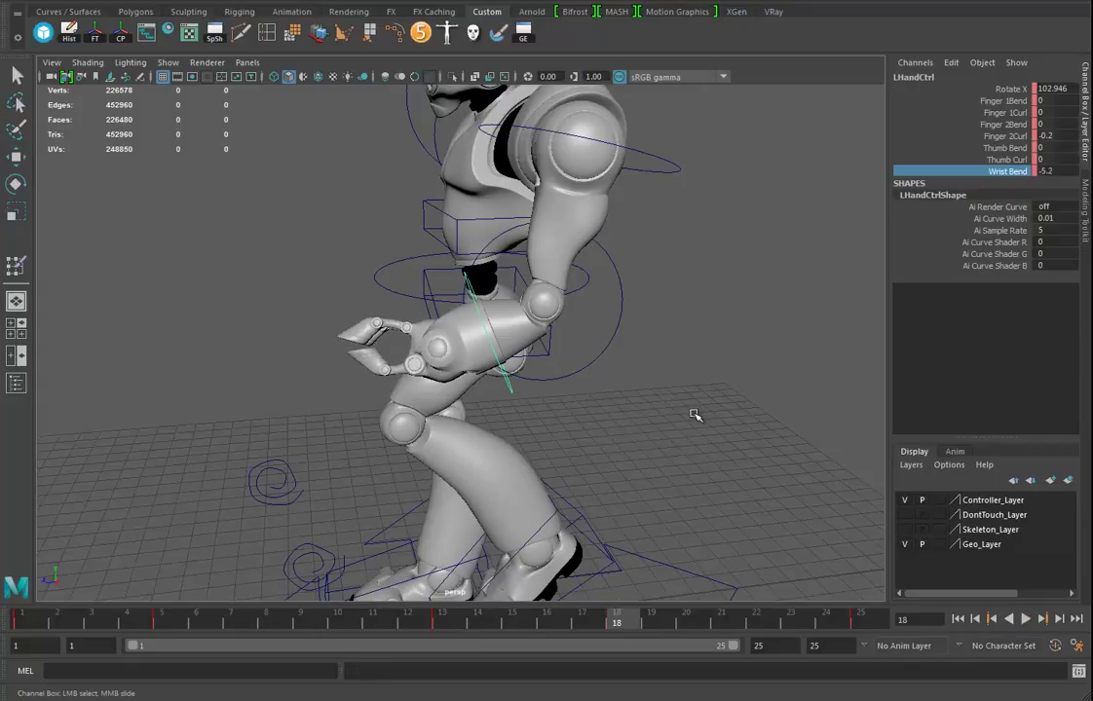
key(alt+v)
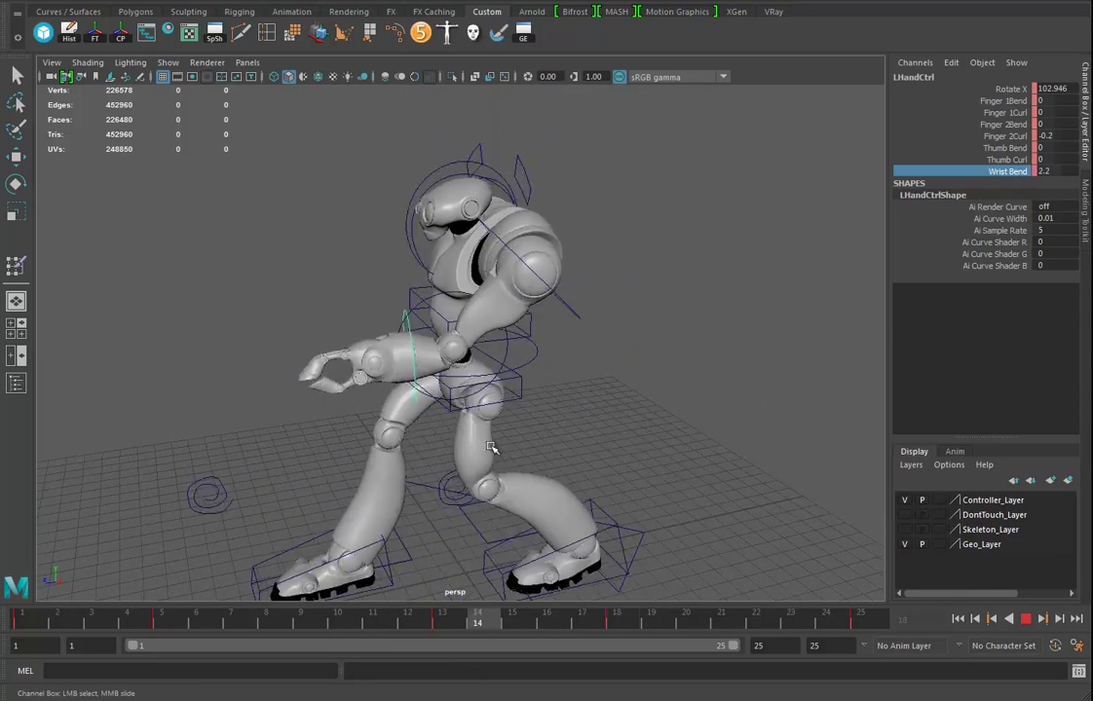
alt+drag(654, 388, 671, 379)
alt+right_drag(671, 379, 594, 378)
alt+middle_drag(594, 378, 608, 369)
alt+drag(609, 369, 666, 424)
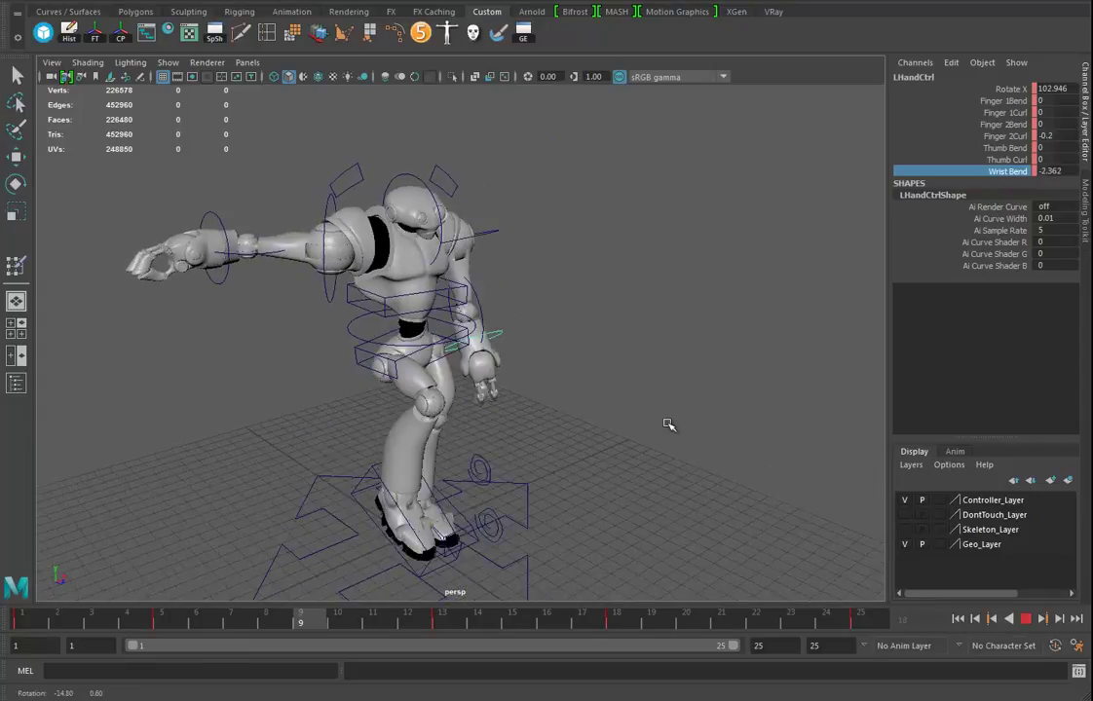
click(1026, 619)
Rotate the right shoulder control to about X 36.5, Y 9.0, Z -70.7 at frame 1 so the arm hangs down
alt+drag(521, 395, 395, 384)
click(387, 357)
key(e)
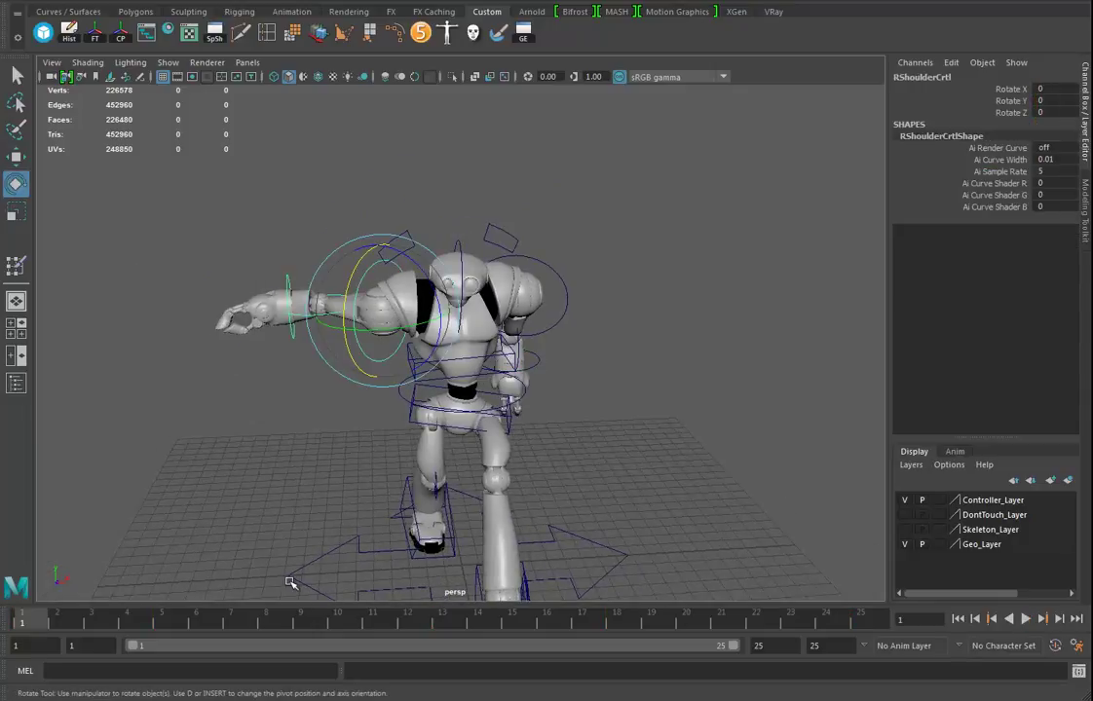
drag(436, 293, 417, 346)
drag(441, 273, 425, 305)
Swing the right shoulder control forward to about Rotate X 42.3, Y -29.2, Z -101.3 at frame 1 and key it at frames 1 and 25
alt+drag(340, 426, 448, 438)
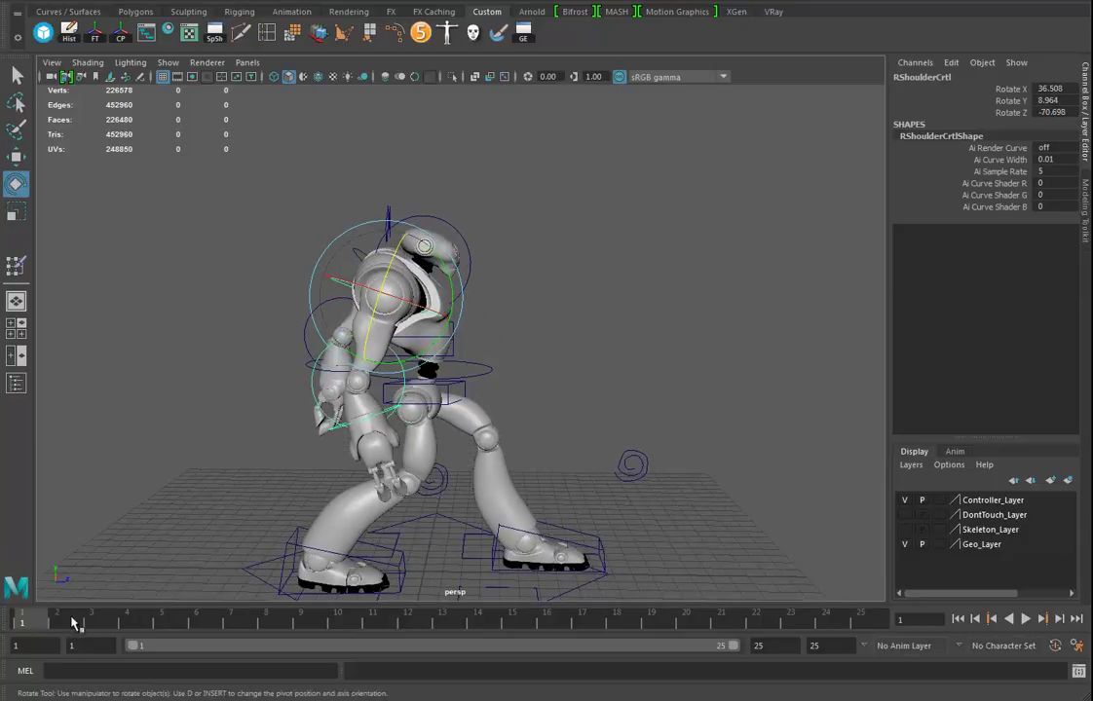
drag(451, 283, 425, 241)
alt+drag(531, 399, 604, 387)
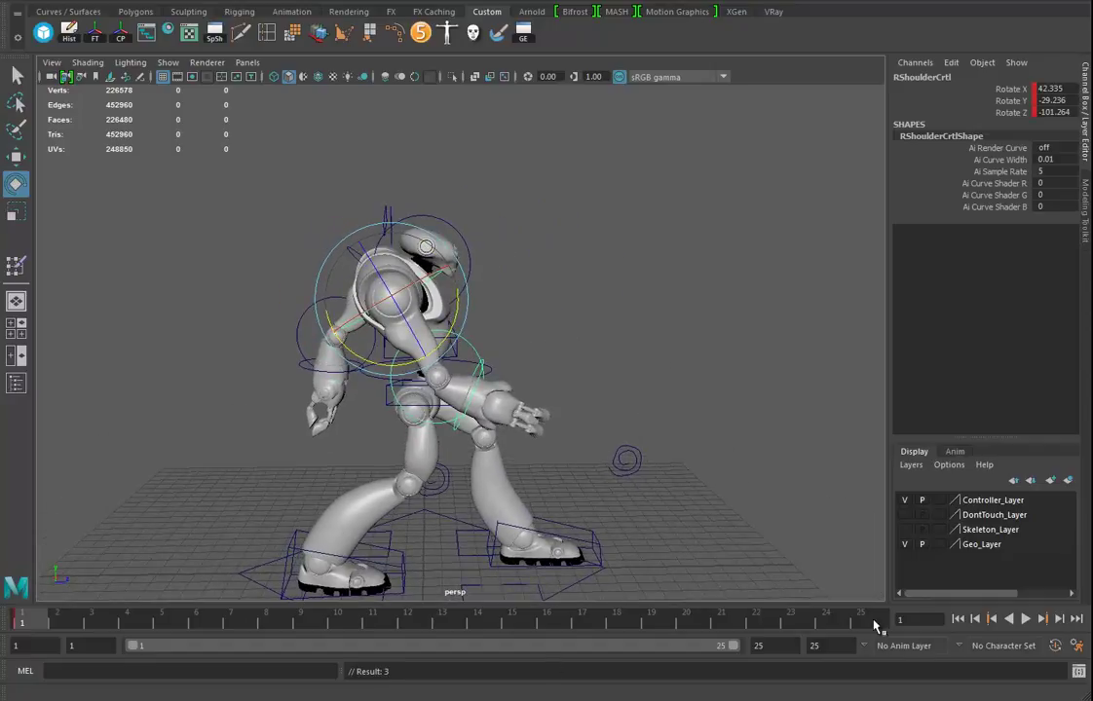
click(873, 623)
Swing the right shoulder control back to about Rotate X 43.2, Y 30.9, Z -51.5 at frame 13 and key it
click(438, 619)
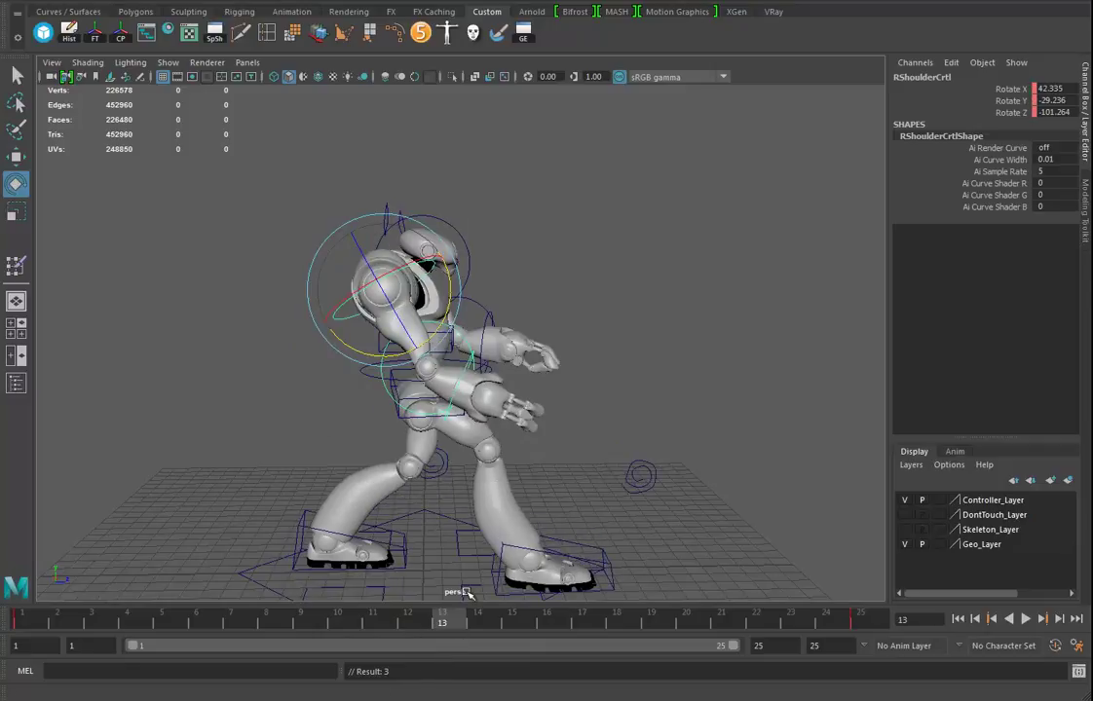
drag(395, 269, 390, 373)
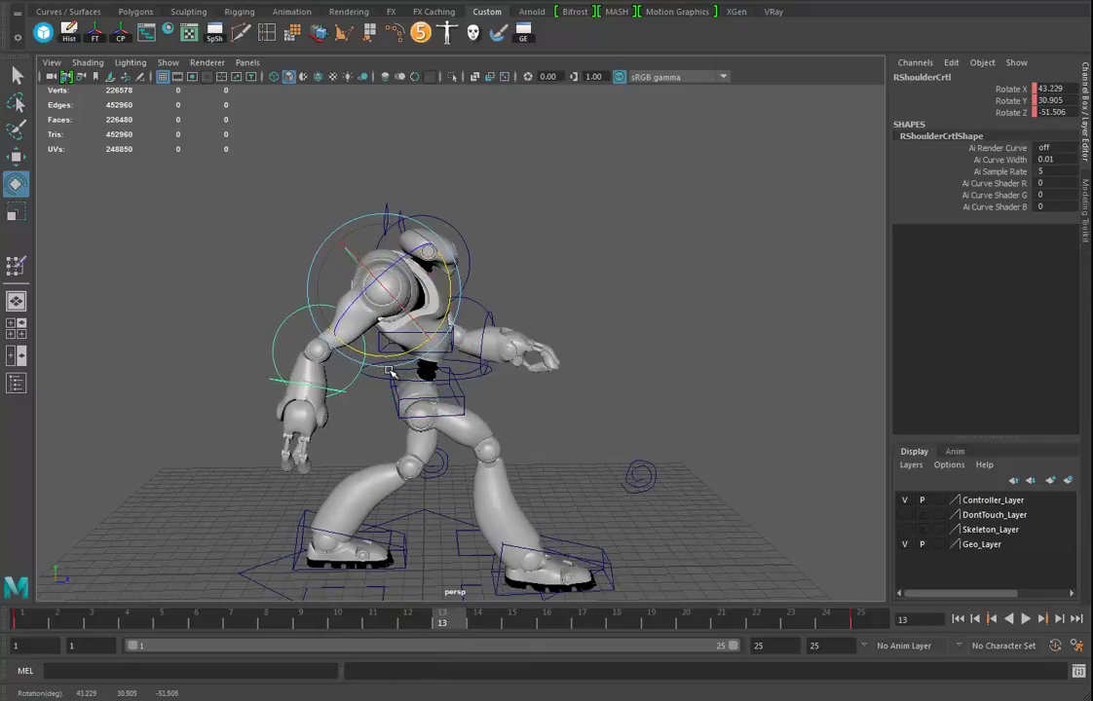
Key the right shoulder control at about X 42.6, Y 4.5, Z -80.4 on frame 7 and X 42.6, Y -5.0, Z -70.1 on frame 19
click(235, 625)
alt+drag(565, 454, 407, 432)
drag(481, 226, 475, 219)
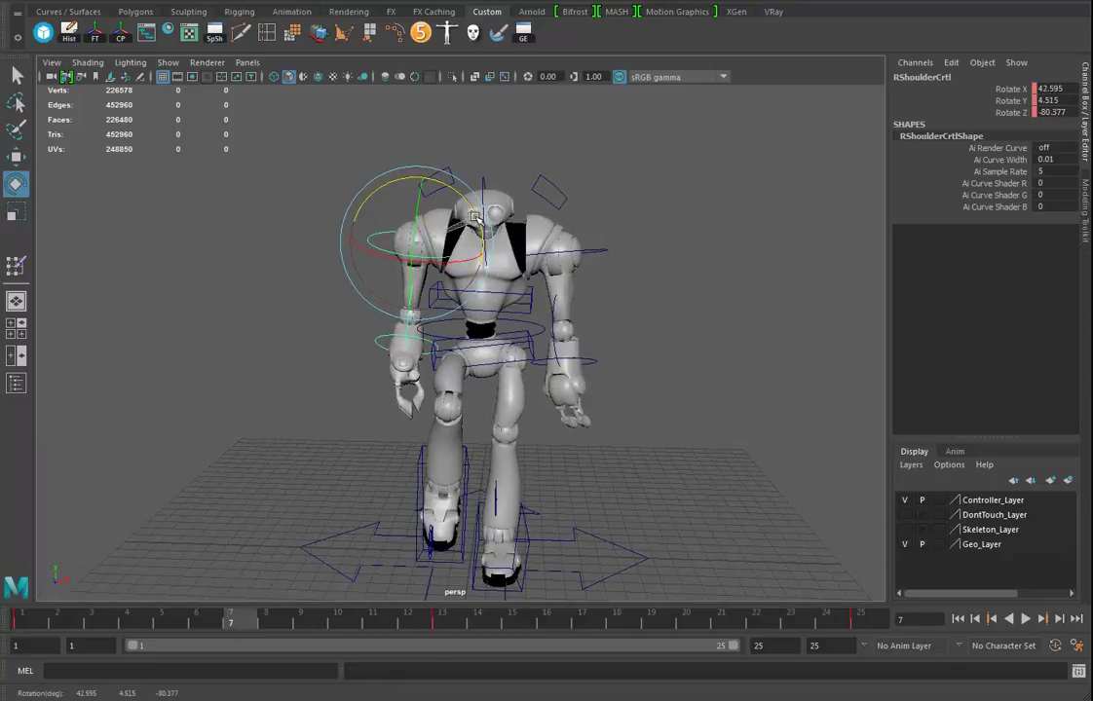
drag(548, 621, 663, 626)
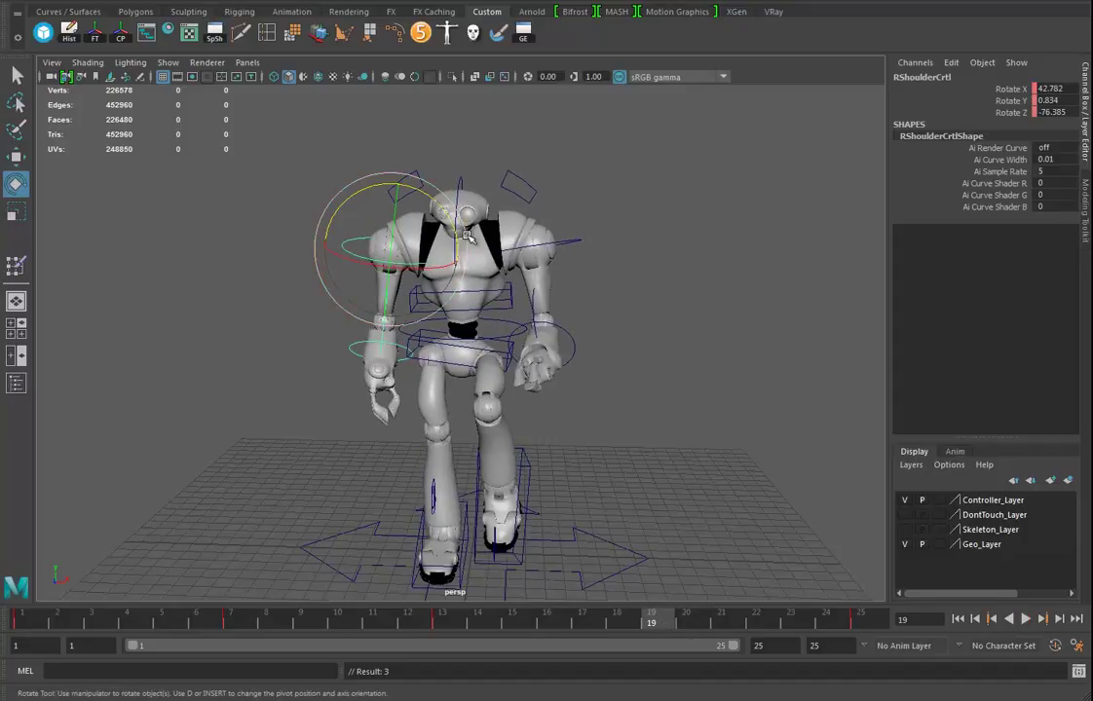
drag(441, 211, 458, 274)
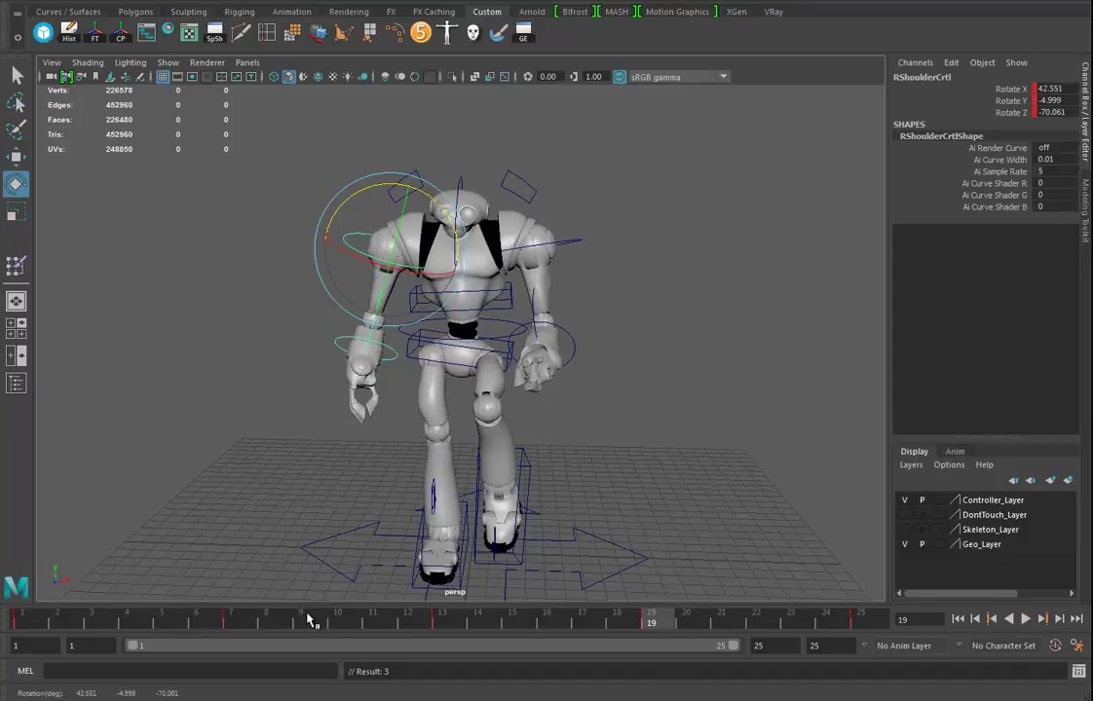
Key the right elbow control with Rotate Y at 0 on frames 1, 13 and 25
alt+drag(394, 440, 280, 385)
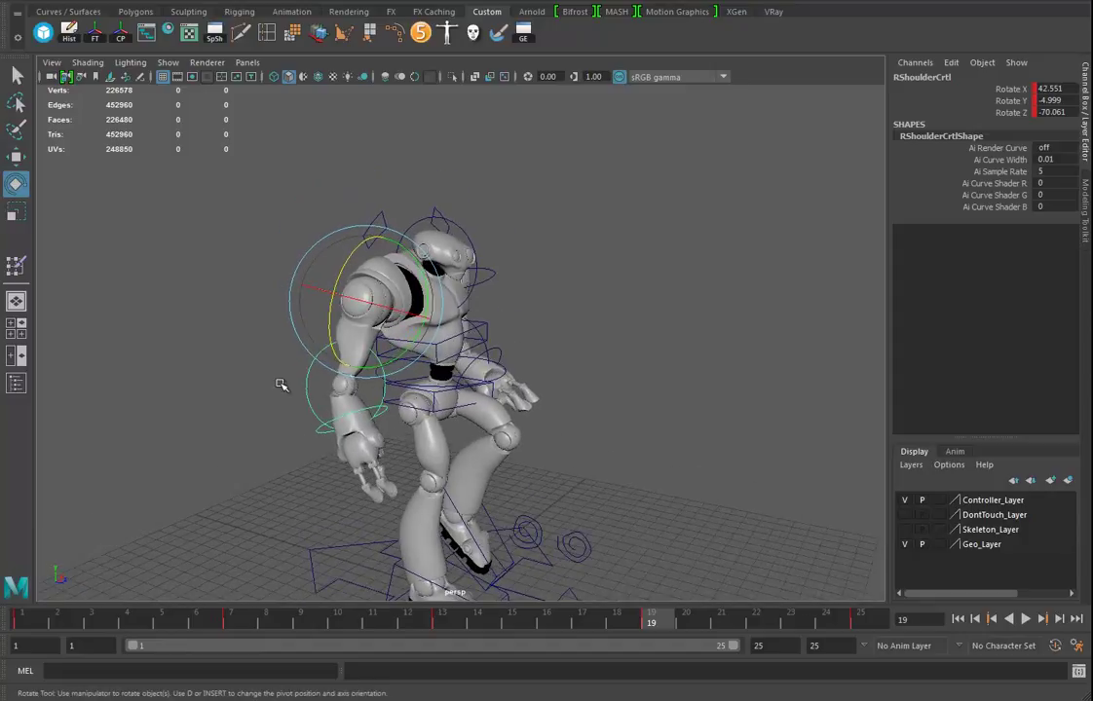
click(311, 389)
click(40, 624)
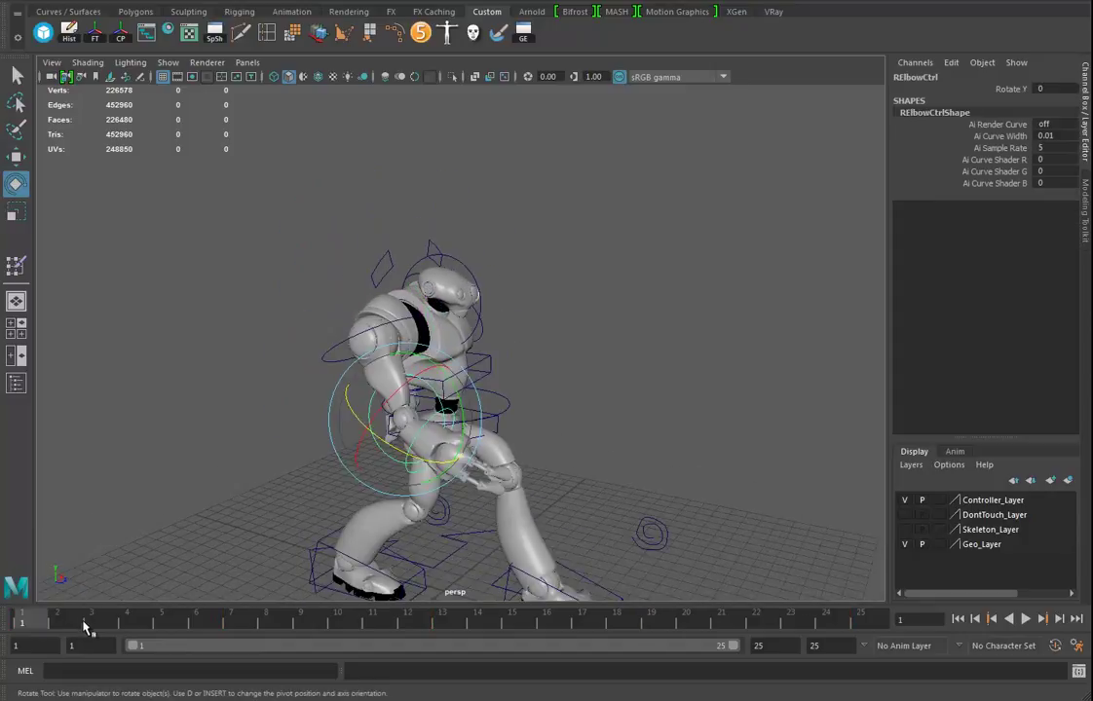
click(450, 624)
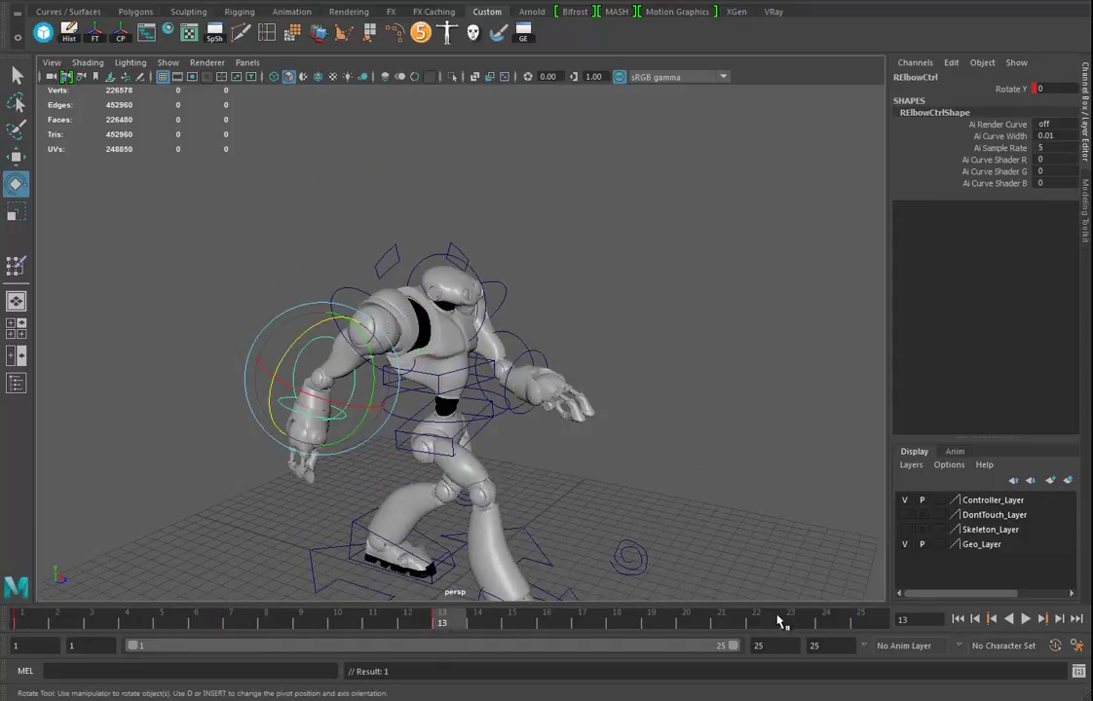
click(866, 623)
Key the right elbow control's Rotate Y at about -20.0 on frame 4 and 27.9 on frame 17, and play back the cycle
drag(63, 623, 131, 624)
mouse_move(466, 420)
alt+mouse_down()
mouse_move(504, 421)
mouse_move(471, 402)
mouse_move(464, 414)
alt+mouse_up()
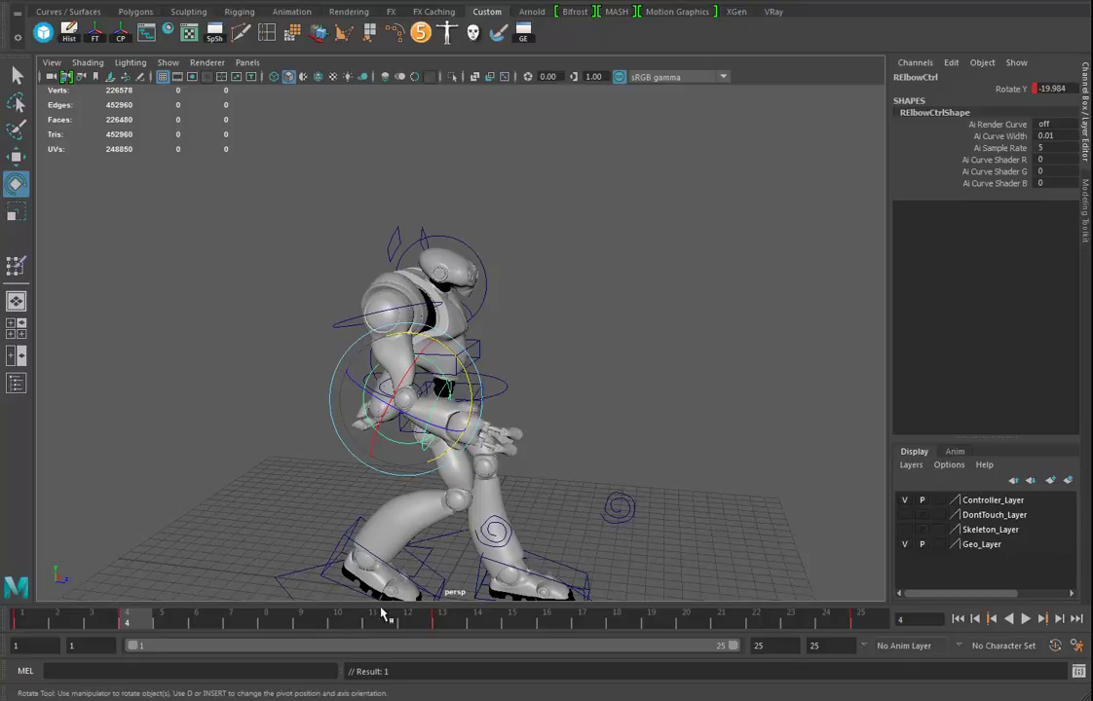
drag(472, 620, 583, 619)
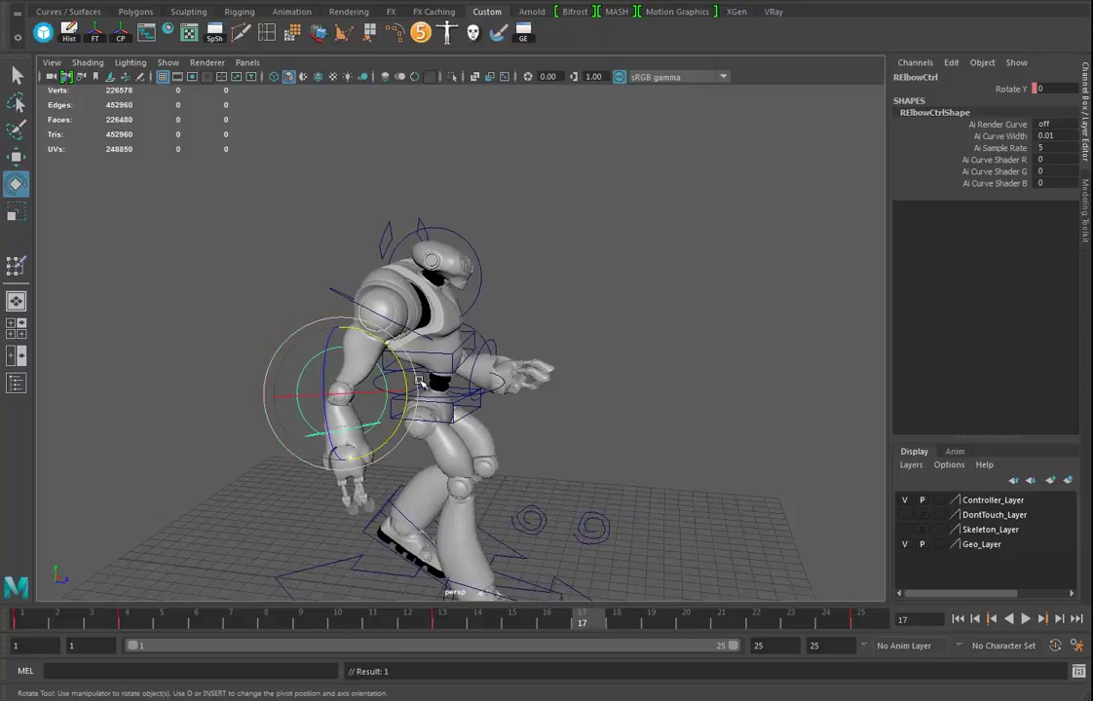
drag(405, 375, 403, 409)
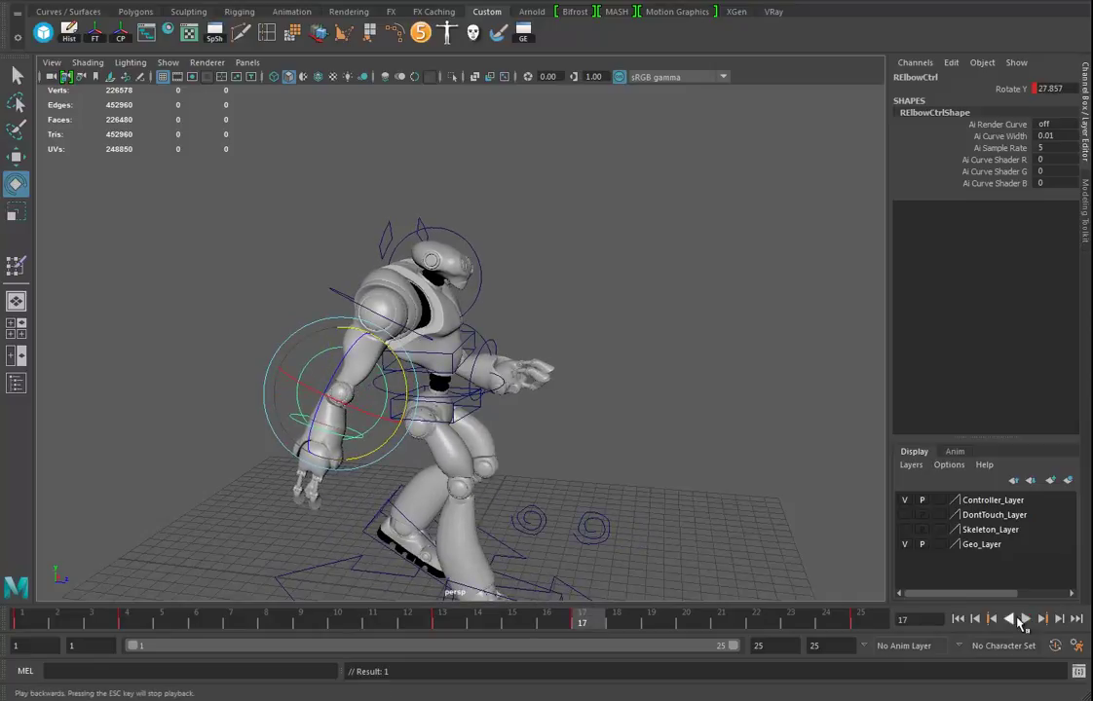
click(1025, 620)
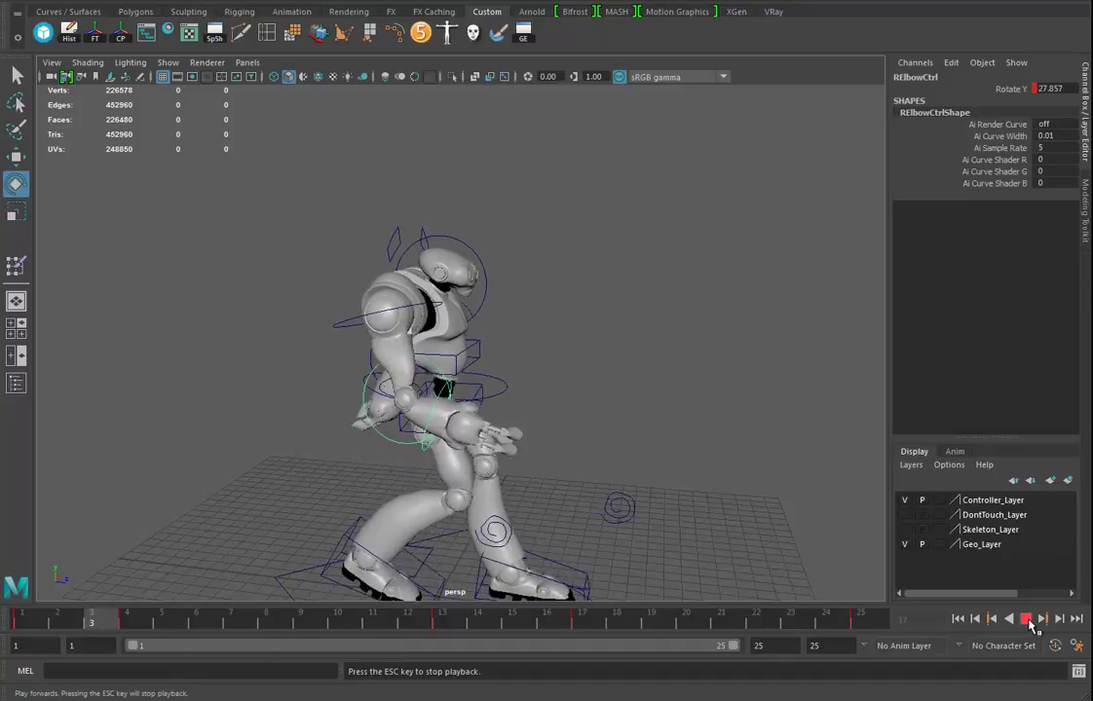
click(1028, 621)
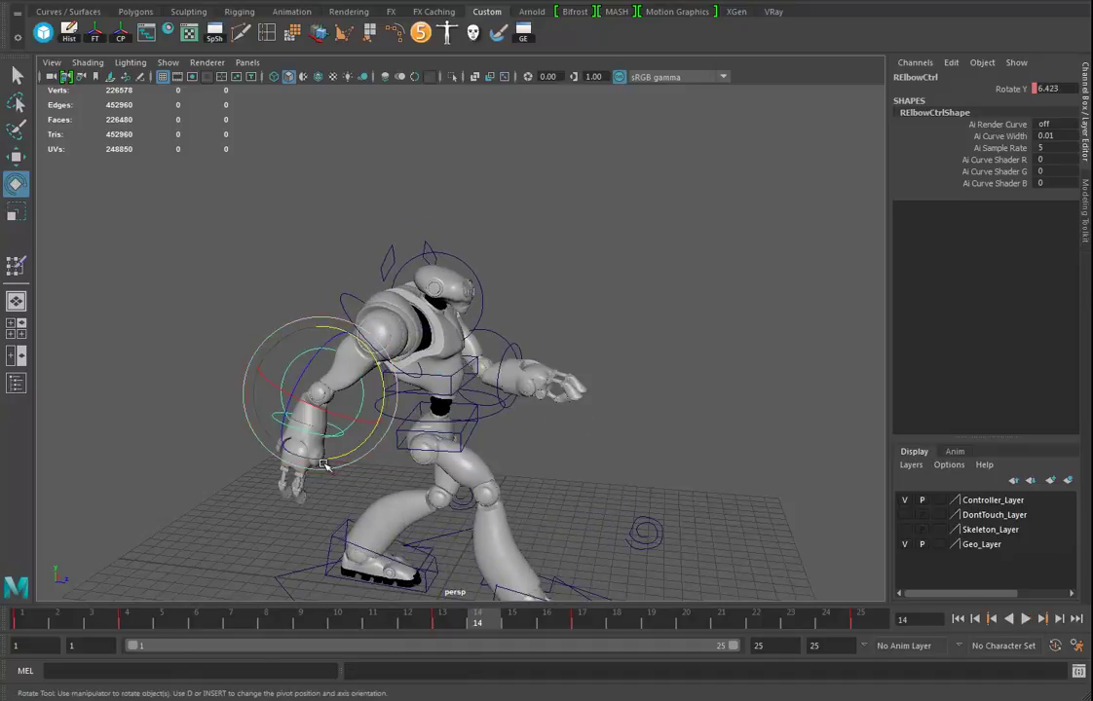
Rotate the right hand control to about Rotate X 89.5 and key it at frames 1, 13 and 25
click(195, 492)
click(378, 407)
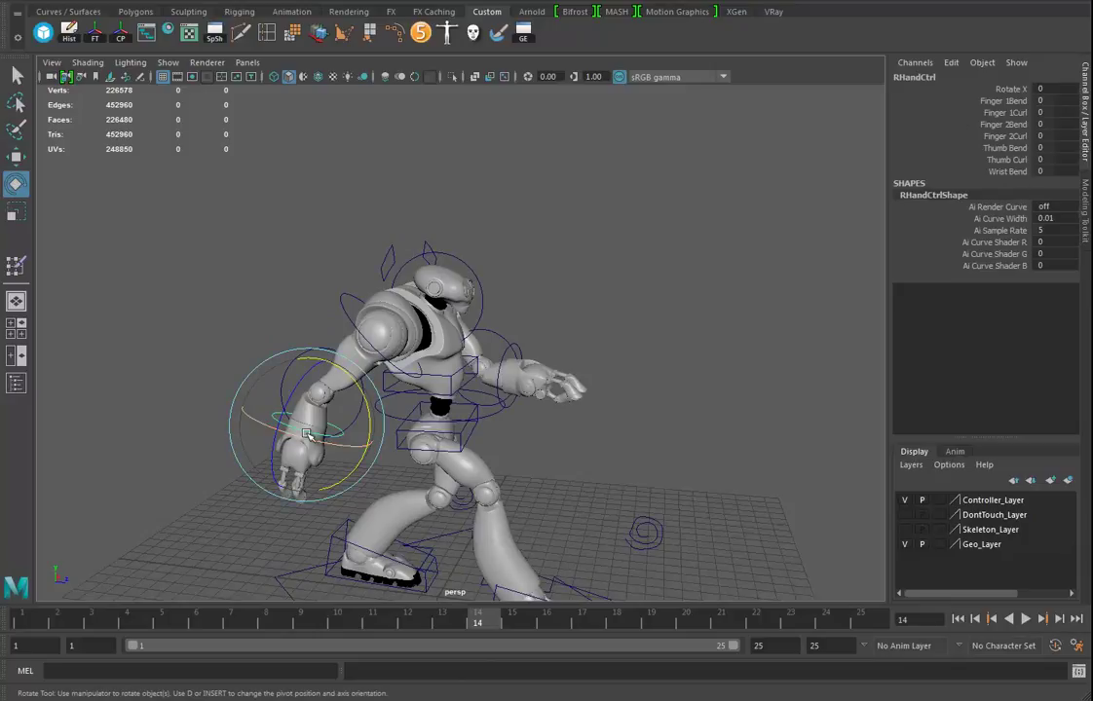
drag(298, 438, 376, 444)
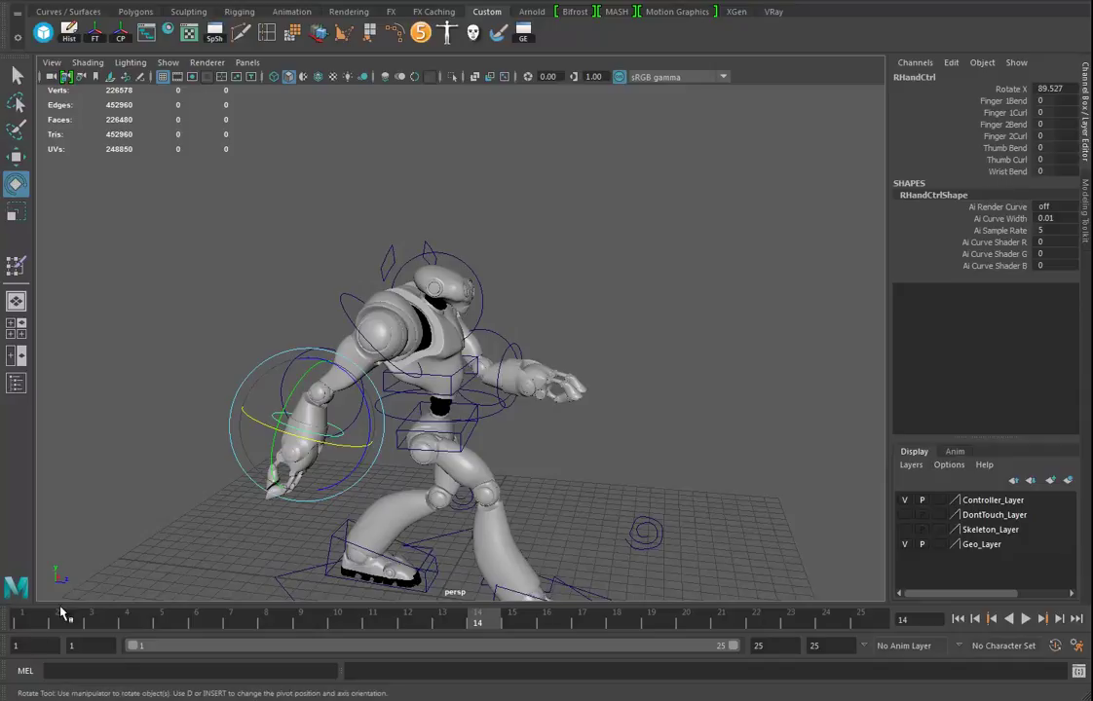
click(22, 623)
key(s)
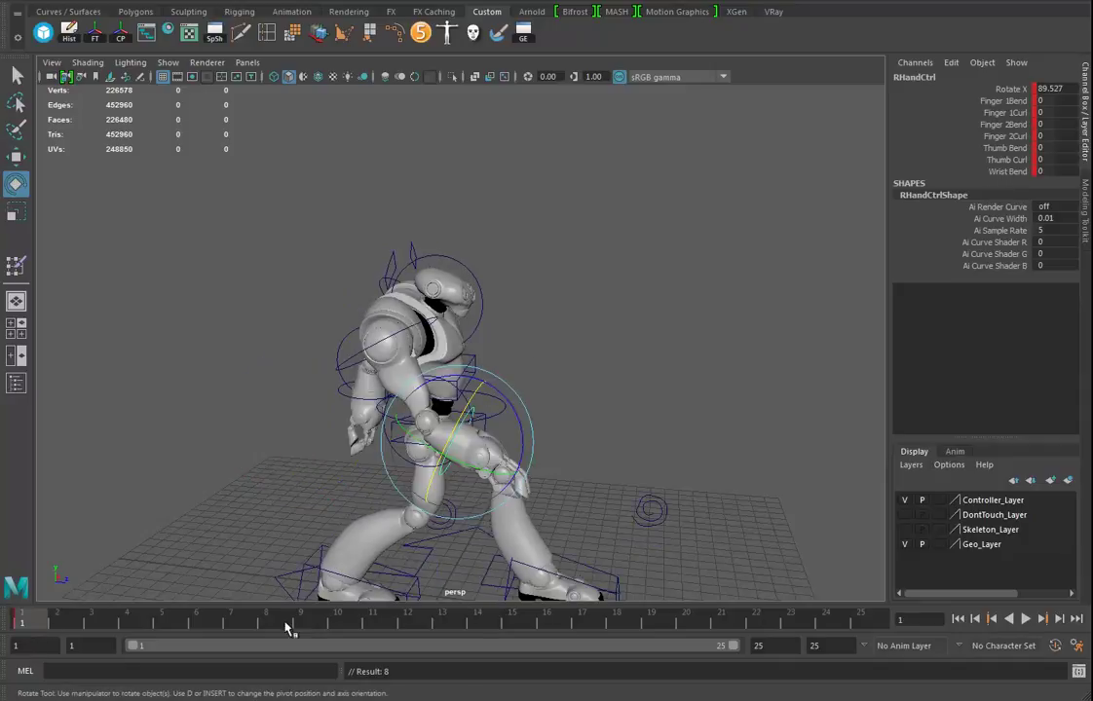
click(446, 624)
click(861, 624)
Set the right hand control's Wrist Bend to -5.1 at frame 5 and key it
drag(102, 626, 162, 624)
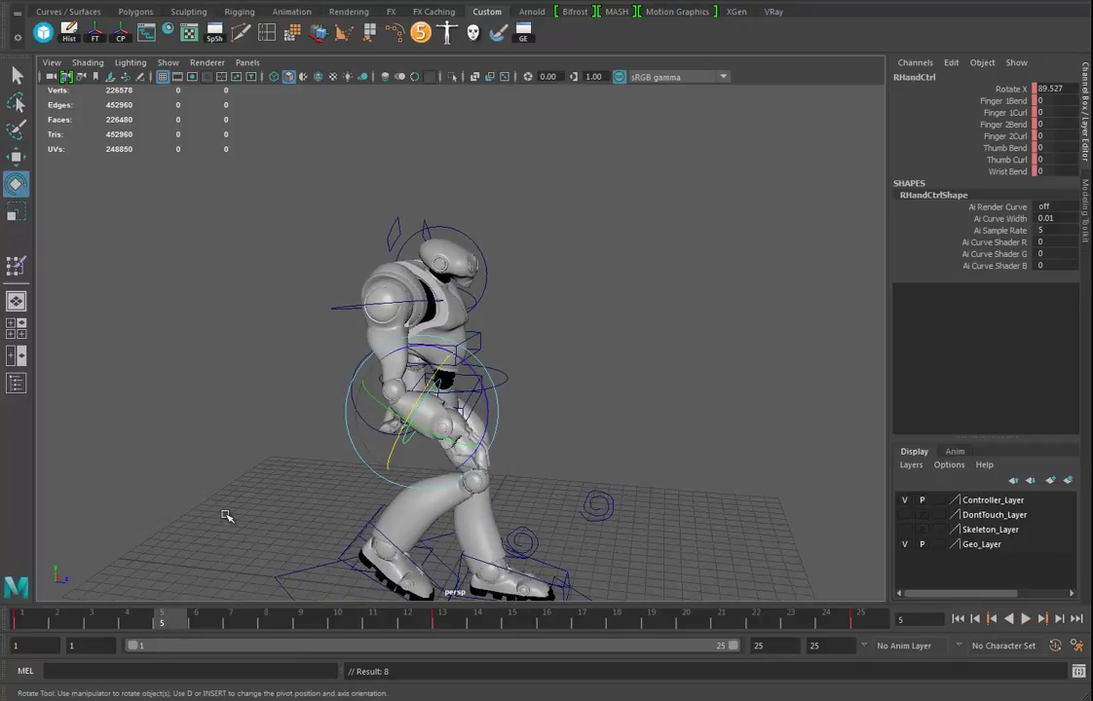
alt+drag(587, 445, 580, 437)
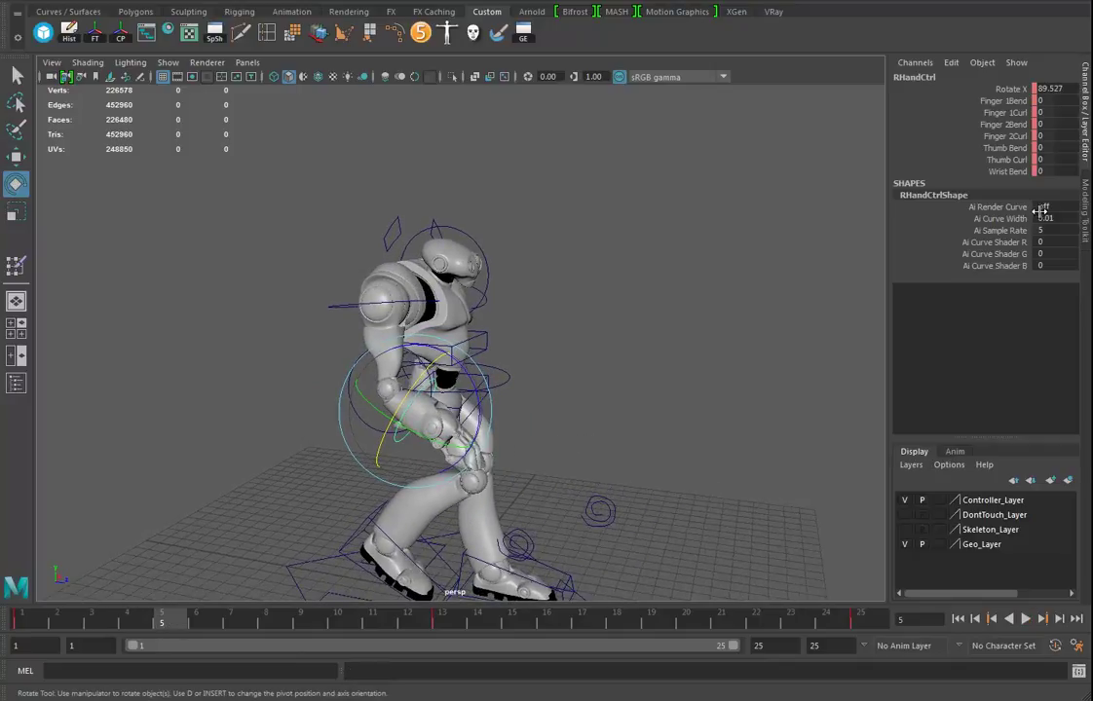
click(1008, 171)
middle_drag(653, 362, 592, 394)
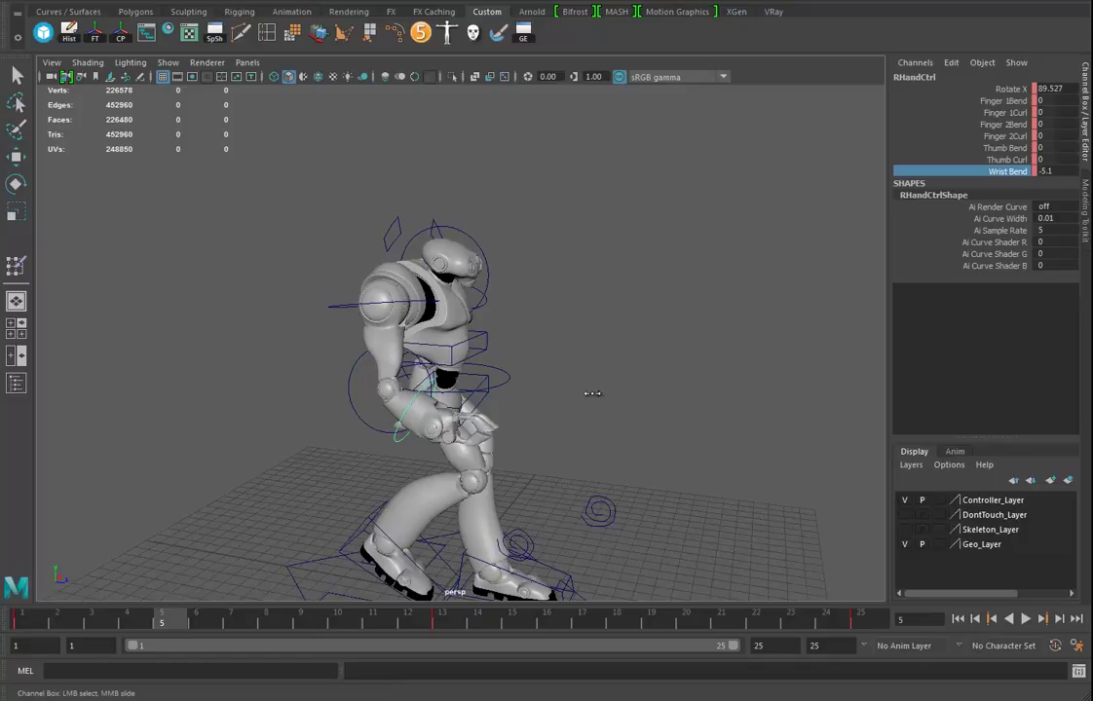
key(s)
Set the right hand control's Wrist Bend to 4.2 at frame 18 and key it
mouse_move(491, 621)
mouse_down()
mouse_move(623, 623)
mouse_move(458, 623)
mouse_move(624, 625)
mouse_up()
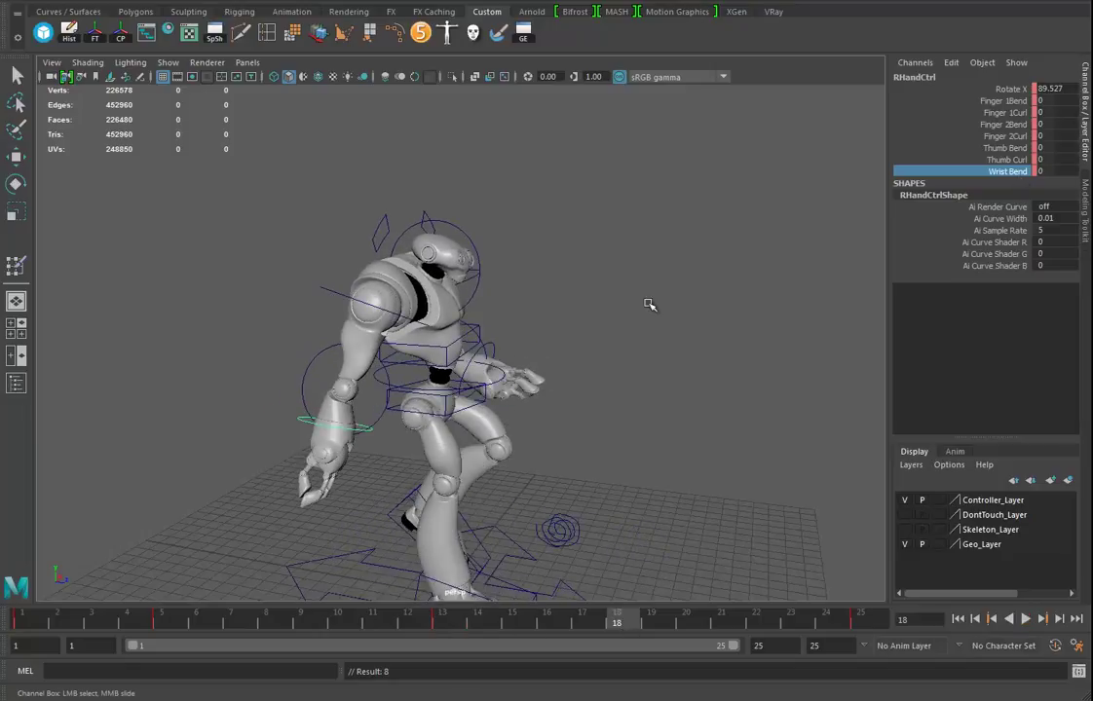
middle_drag(584, 268, 653, 284)
key(s)
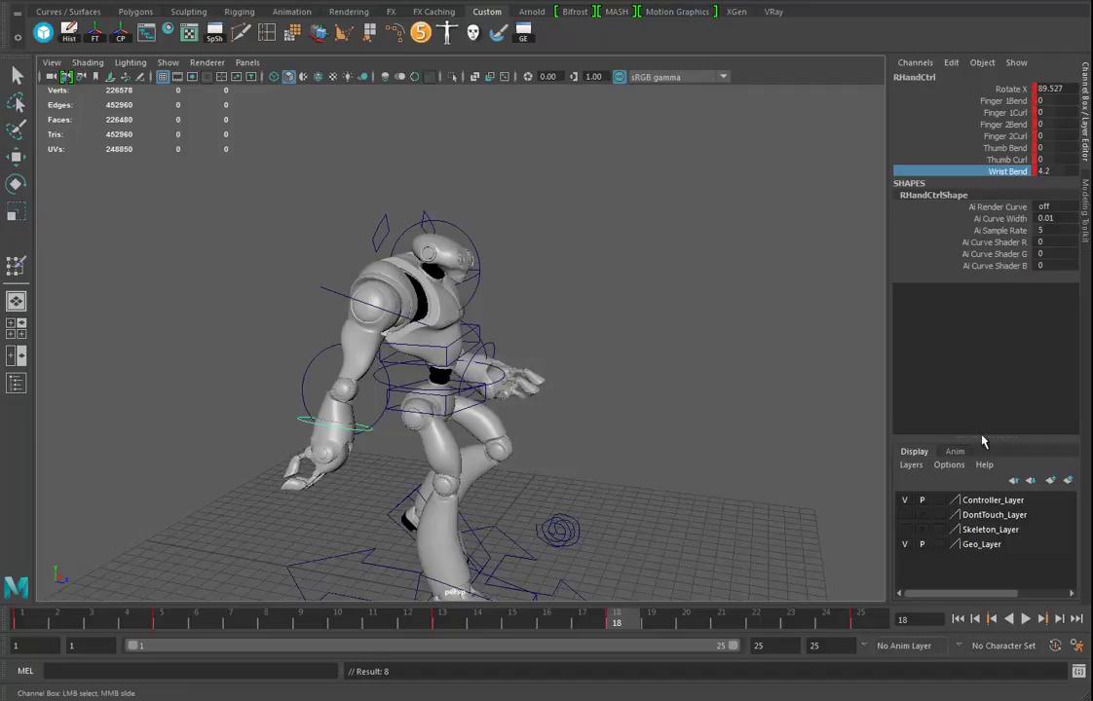
Play back the full cycle and examine the motion of both arms from several angles
click(1025, 618)
alt+drag(686, 432, 514, 402)
alt+right_drag(514, 402, 429, 389)
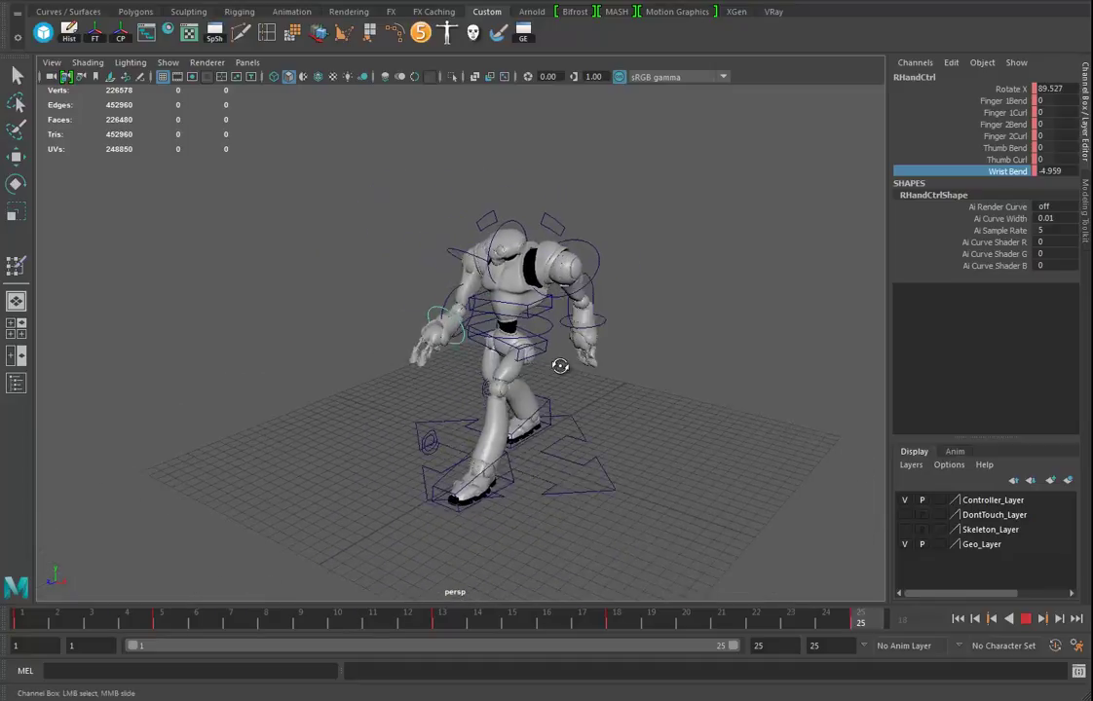
click(1026, 618)
alt+drag(629, 373, 674, 377)
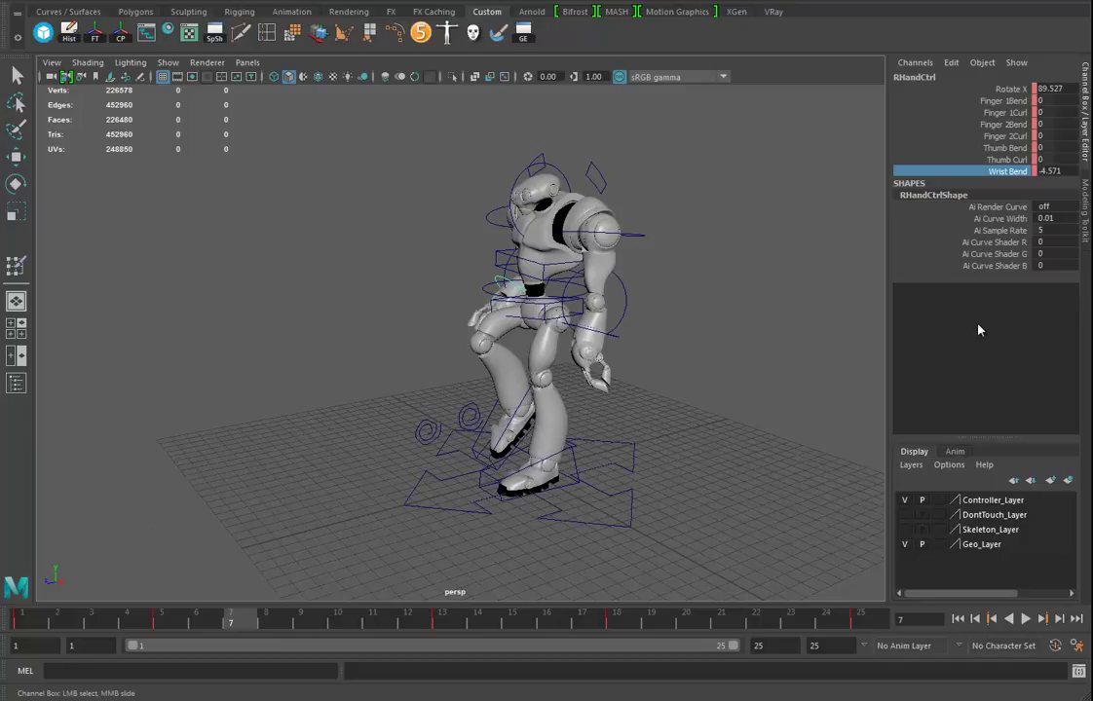